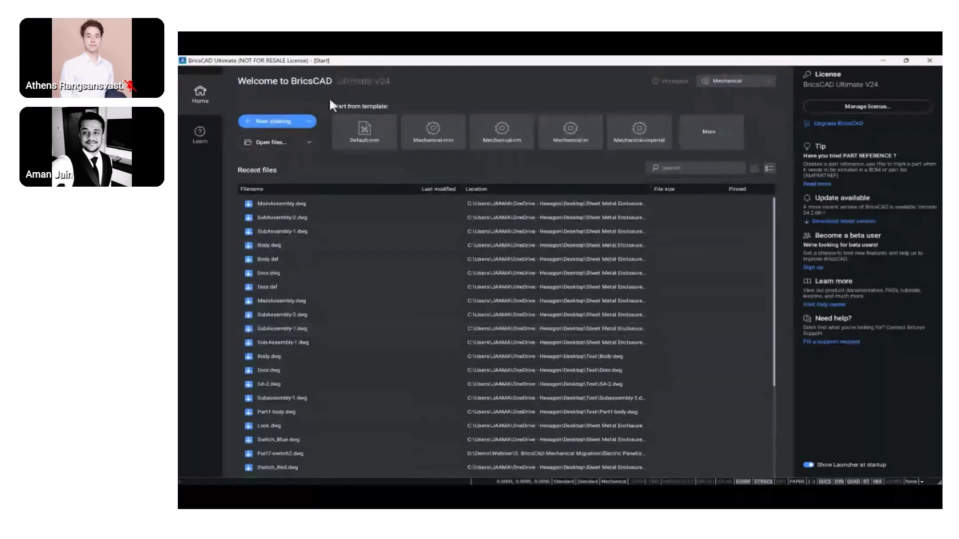
- Create a new drawing with the BOM Manager closed and the sheet metal tools displayed
left_click(276, 124)
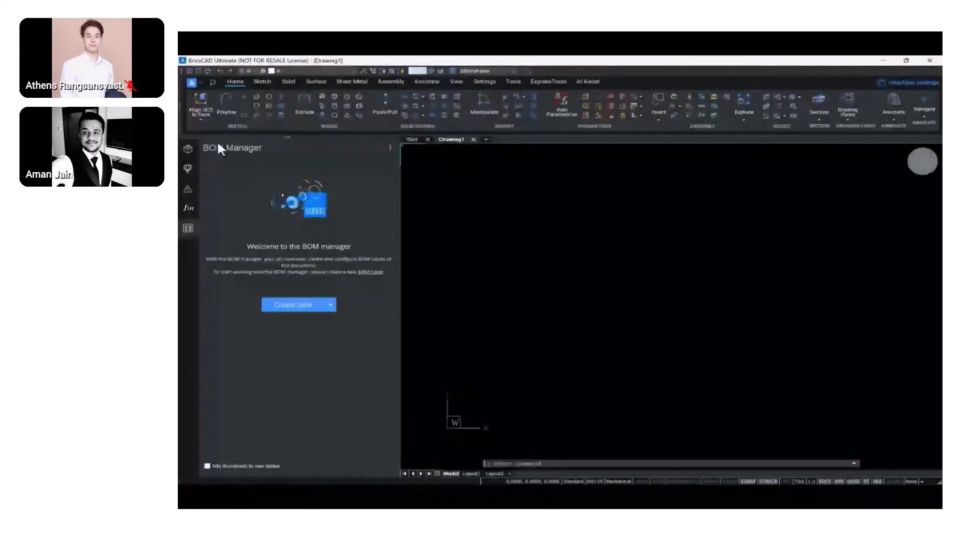
left_click(188, 229)
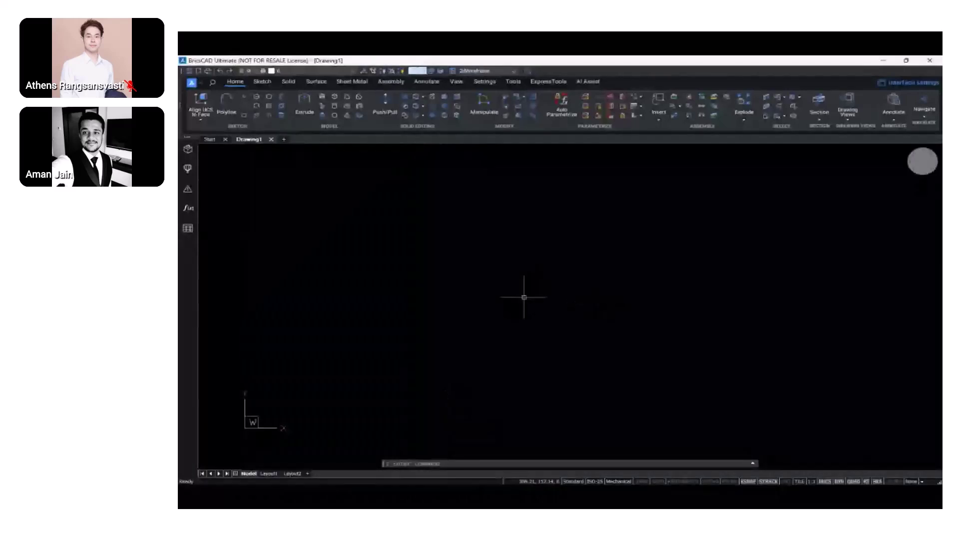
left_click(357, 84)
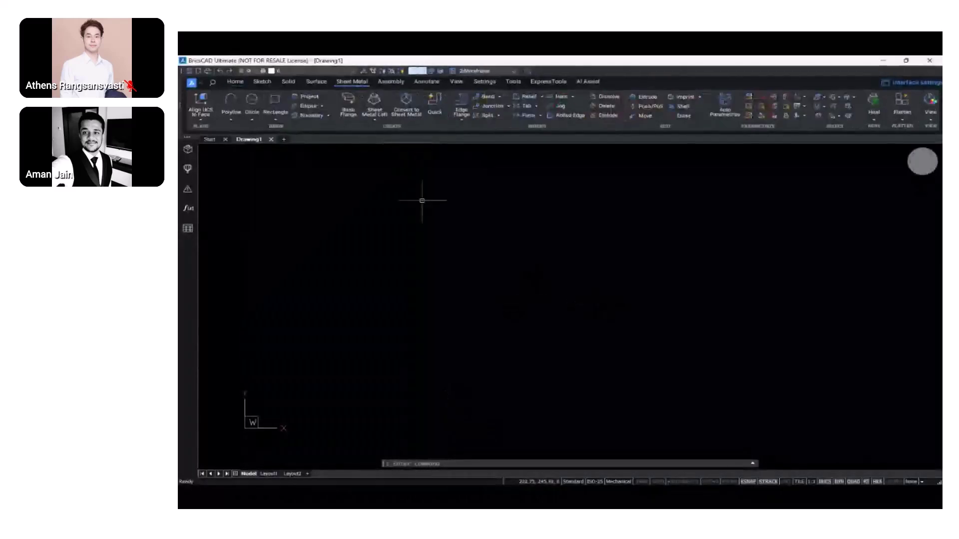
- Draw a 700 by 700 mm rectangle in the empty drawing
scroll(440, 227, "down", 2)
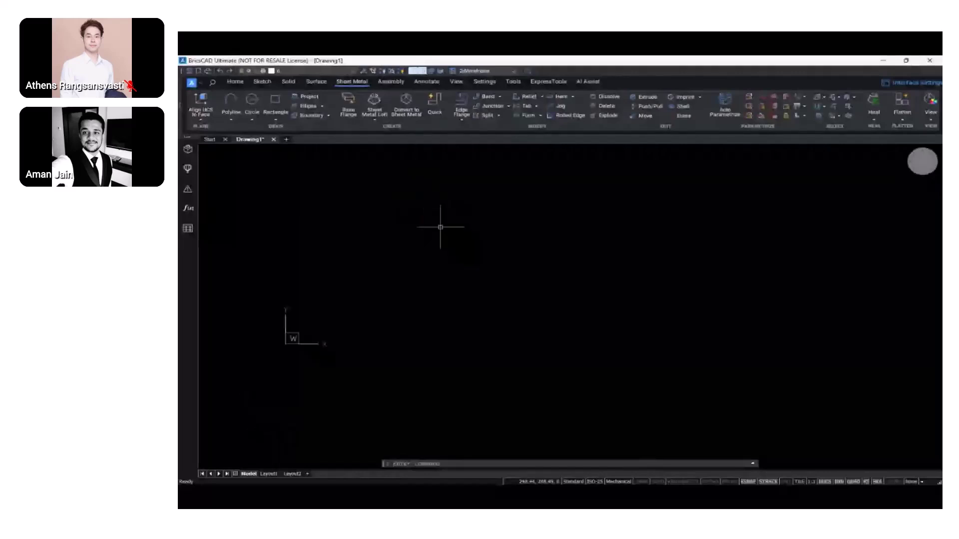
type("rec")
key("Return")
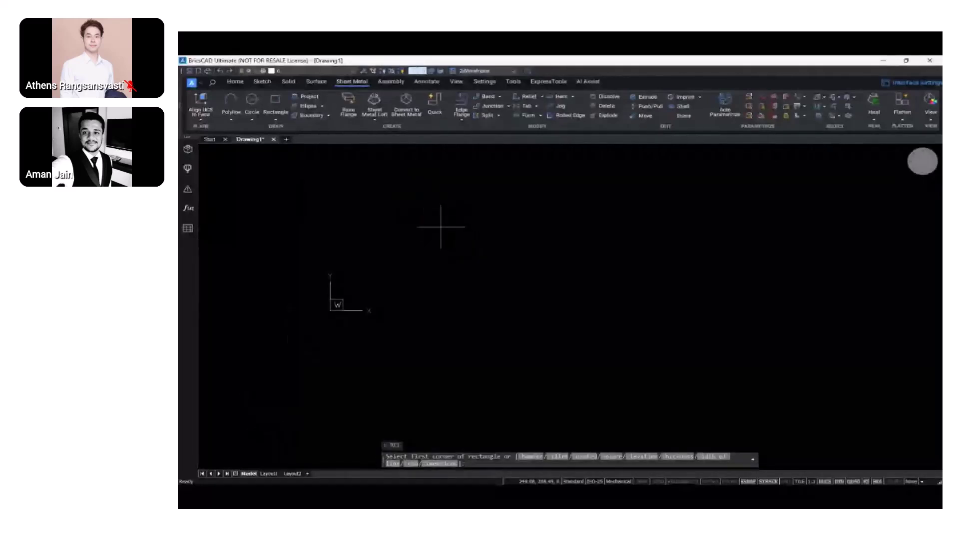
left_click(447, 206)
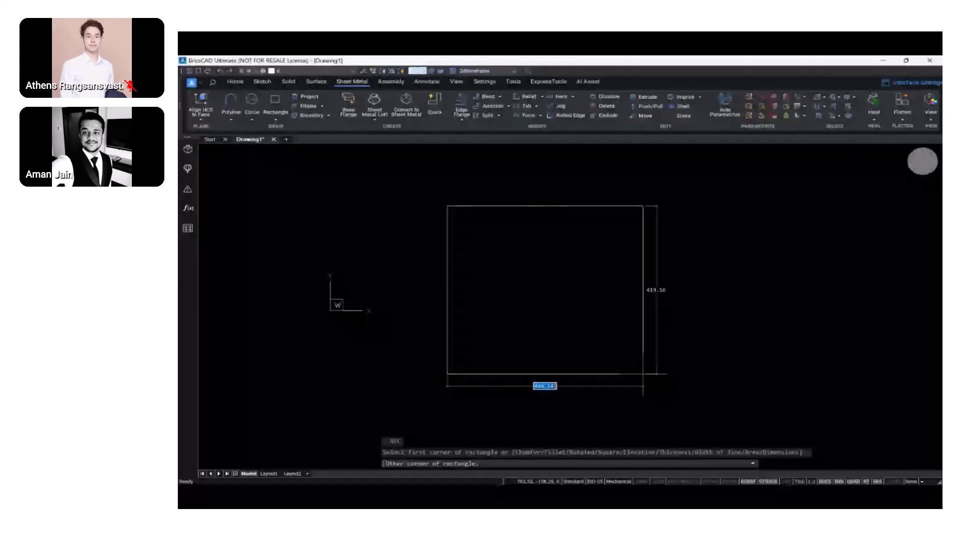
type("700")
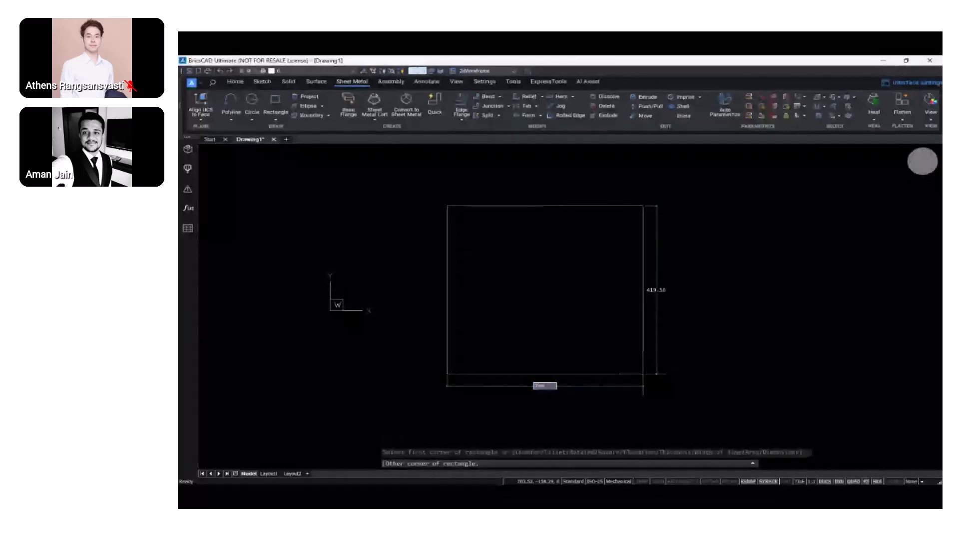
key("Tab")
type("4")
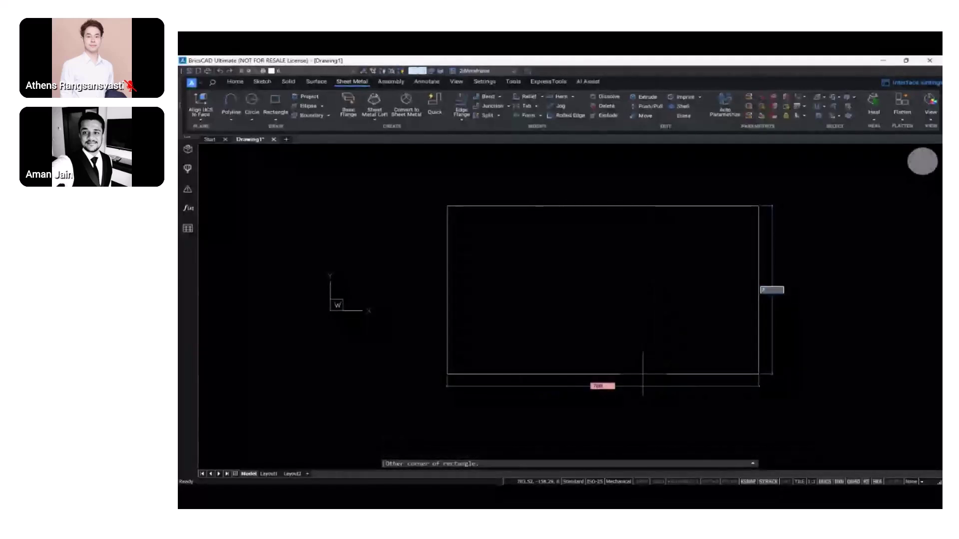
type("00")
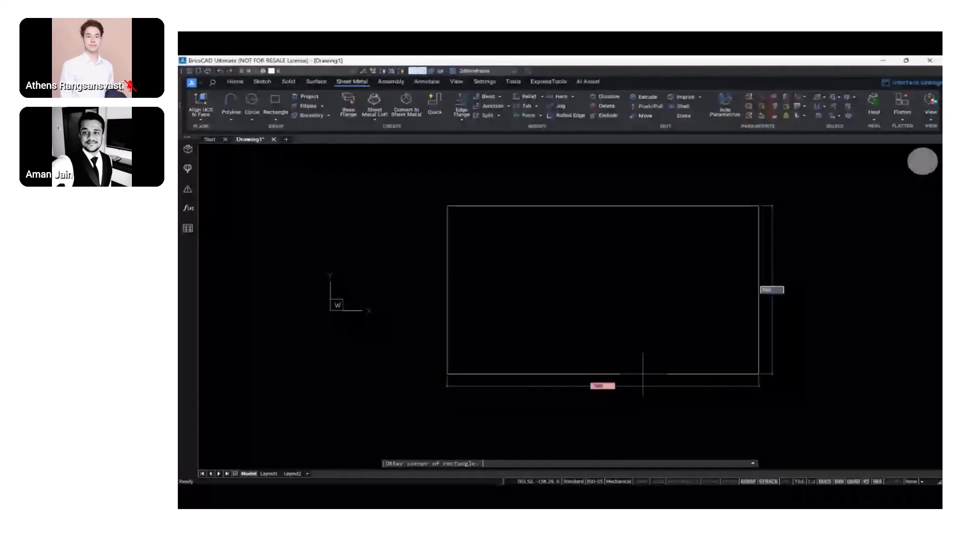
key("Return")
- Move the rectangle from its geometric centre to the origin at 0,0,0
scroll(642, 372, "down", 3)
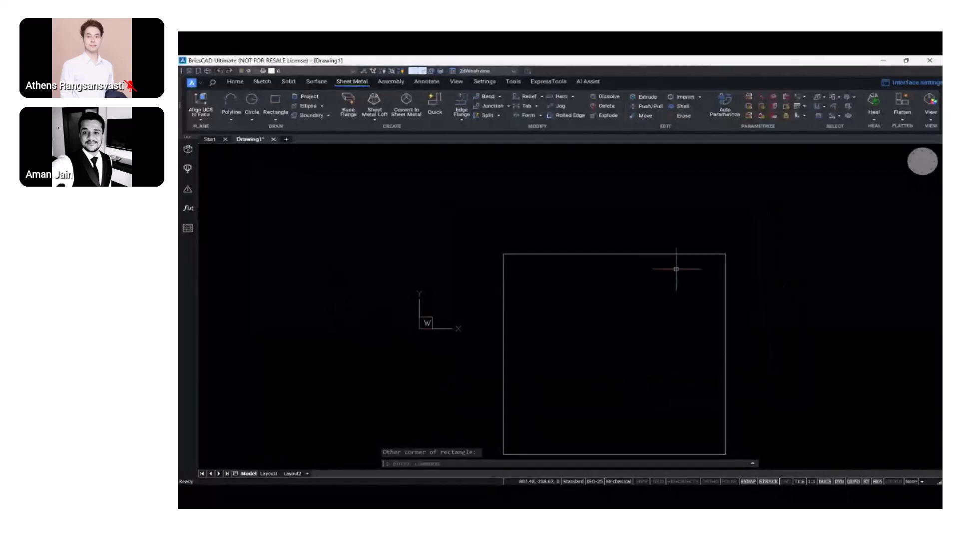
middle_click_drag(645, 333, 614, 291)
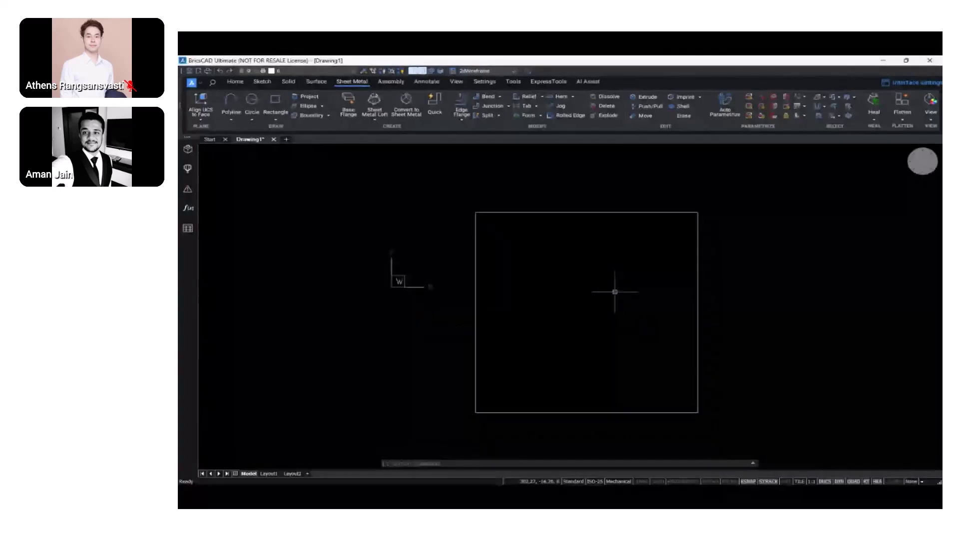
type("m")
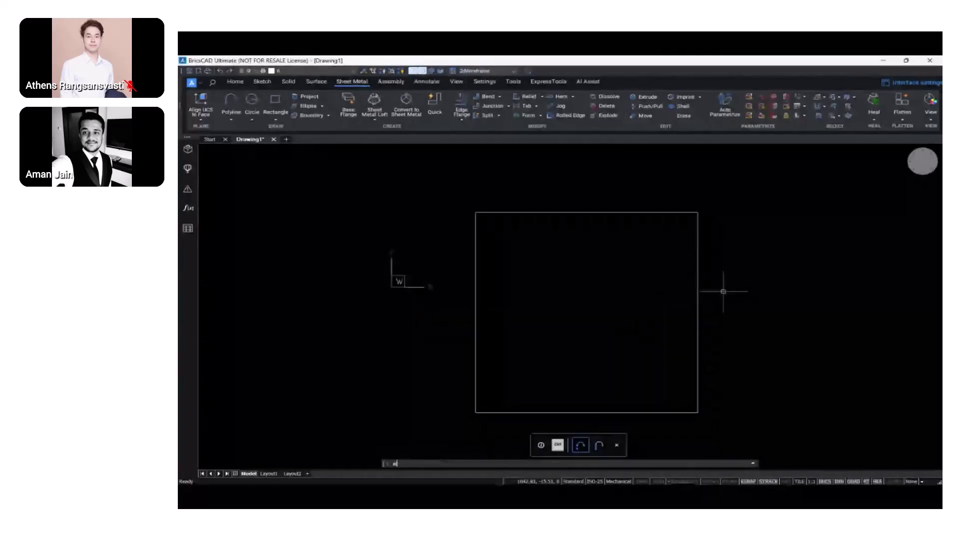
key("Return")
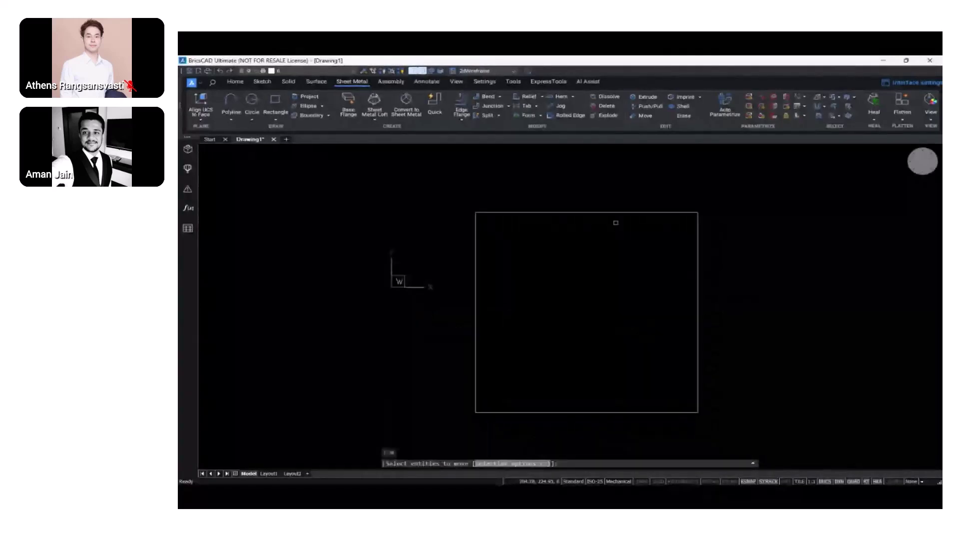
left_click(596, 214)
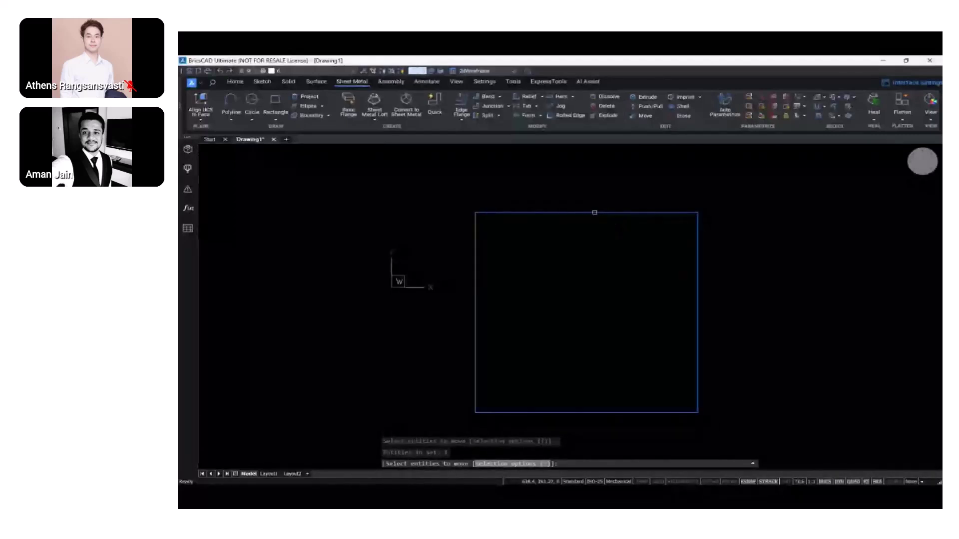
key("Return")
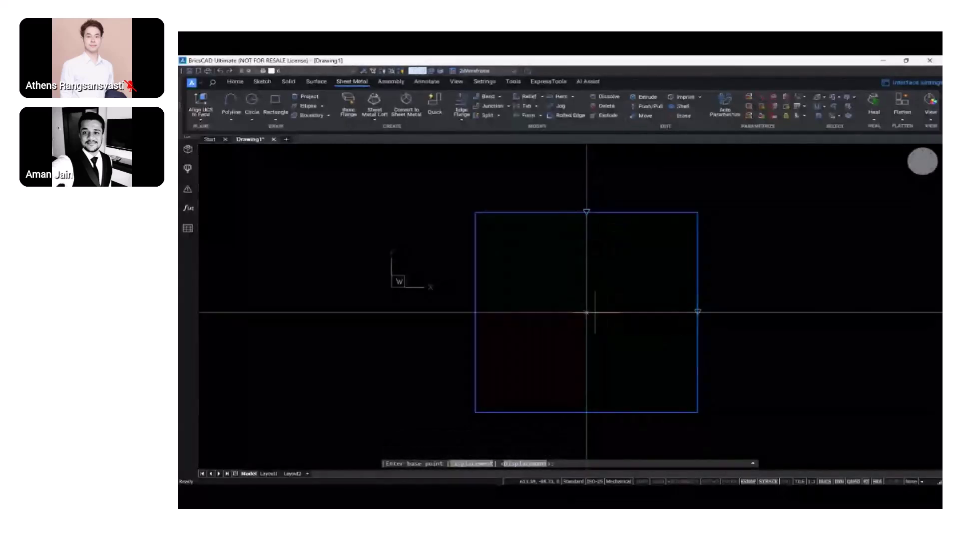
left_click(586, 312)
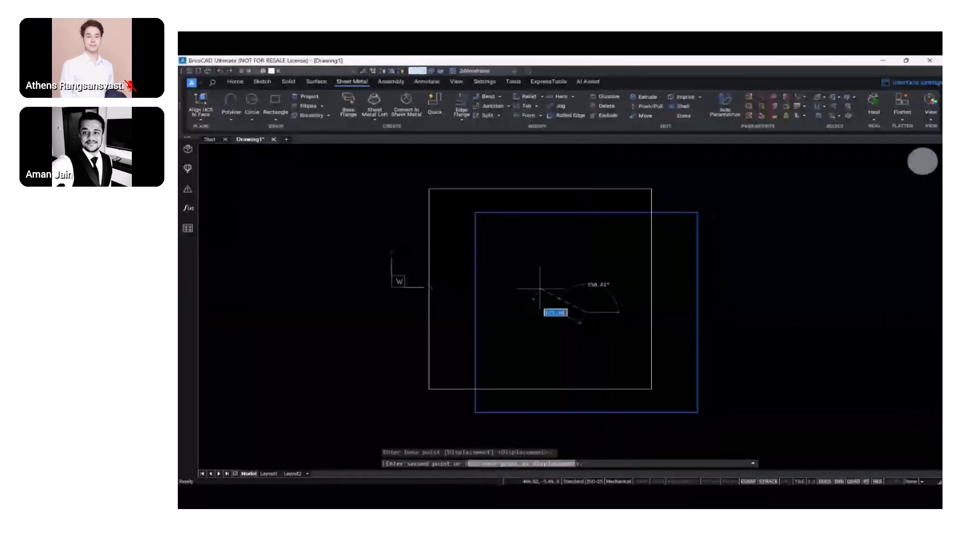
type("0,0,")
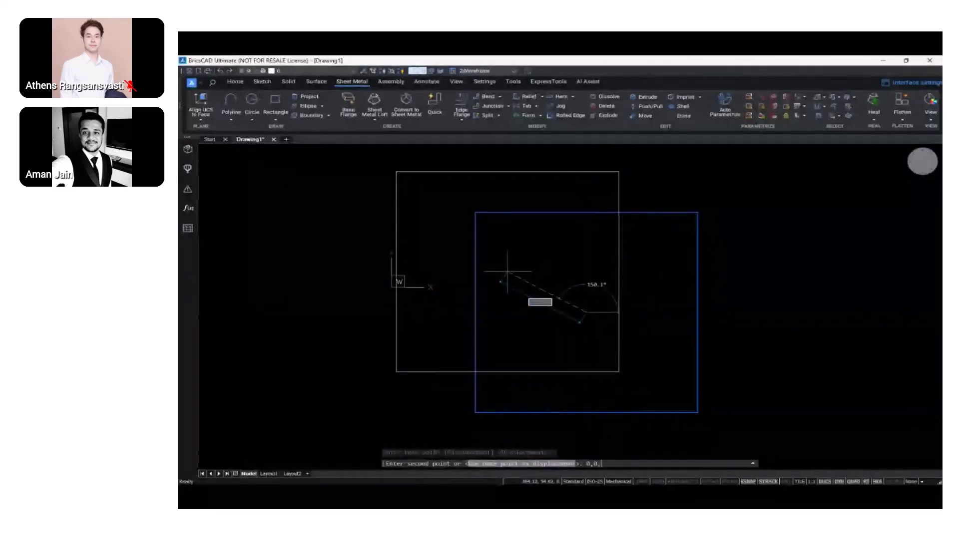
type("0")
key("Return")
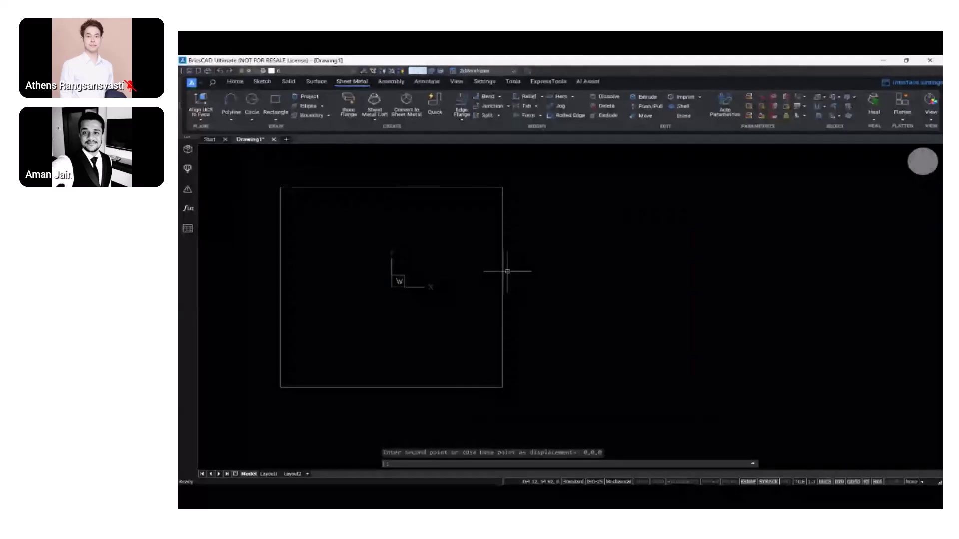
- Create a sheet metal base flange from the closed rectangle in an isometric view, with its thickness direction set to Down
type("z")
key("Return")
type("e")
key("Return")
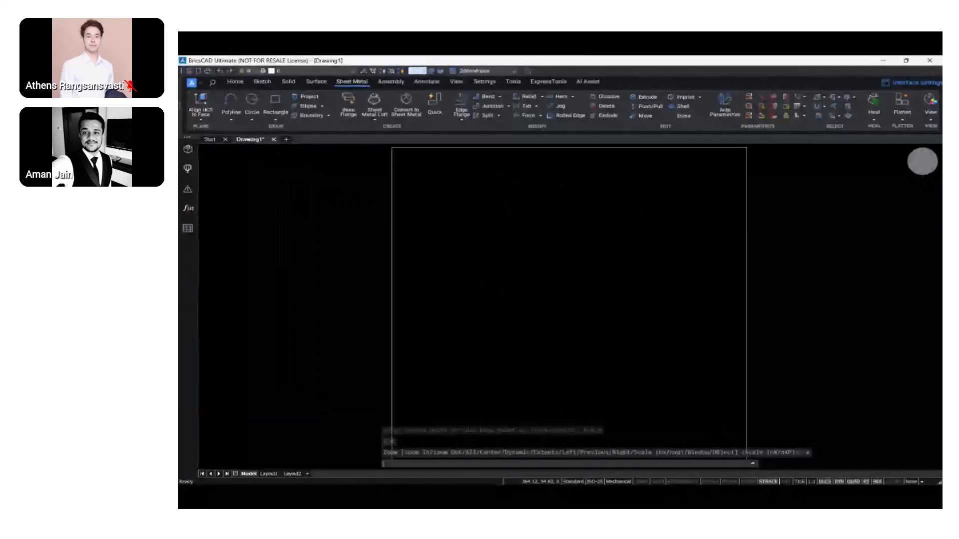
scroll(538, 271, "down", 2)
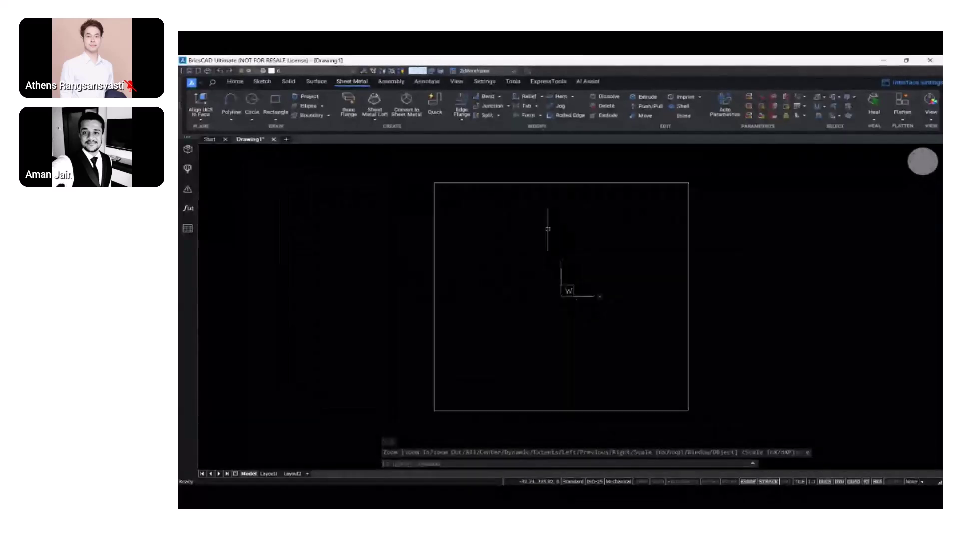
left_click(919, 168)
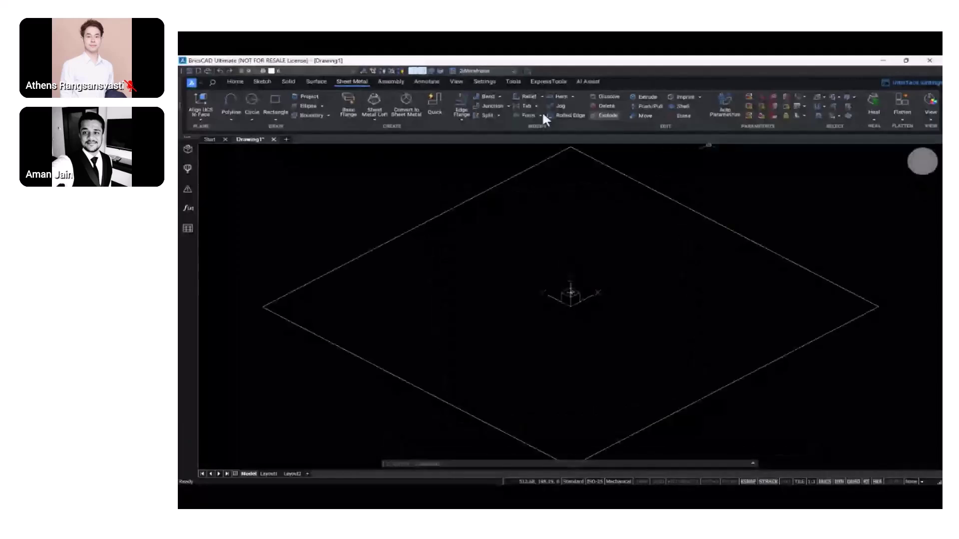
left_click(349, 116)
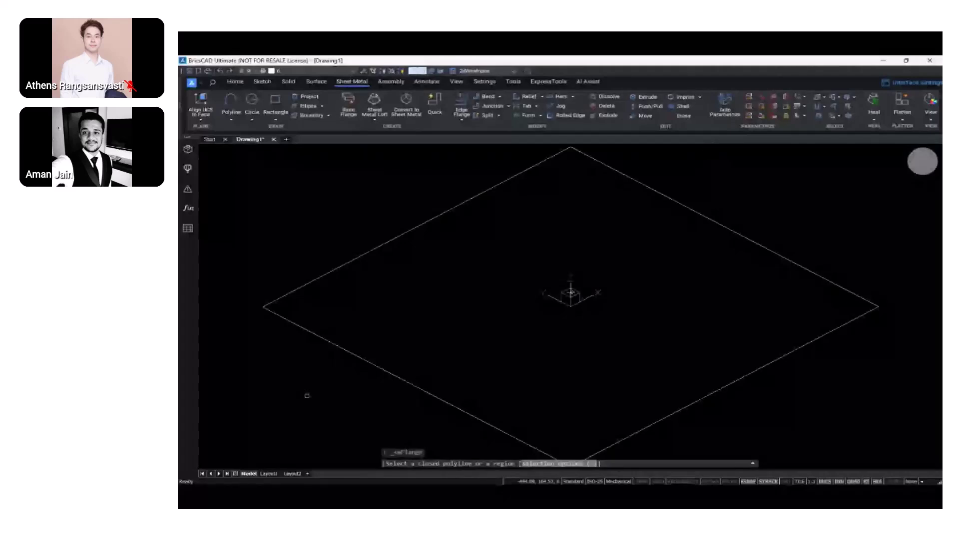
left_click(345, 352)
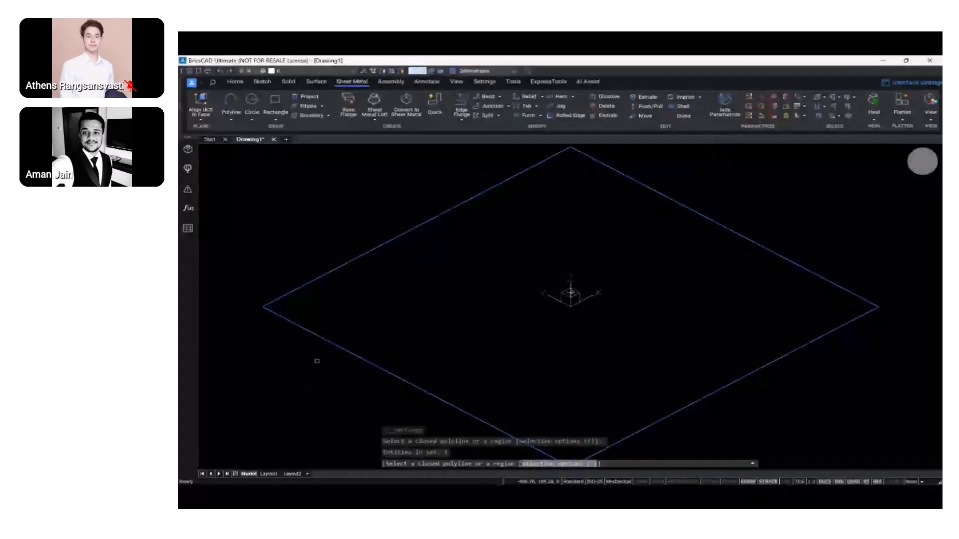
key("Return")
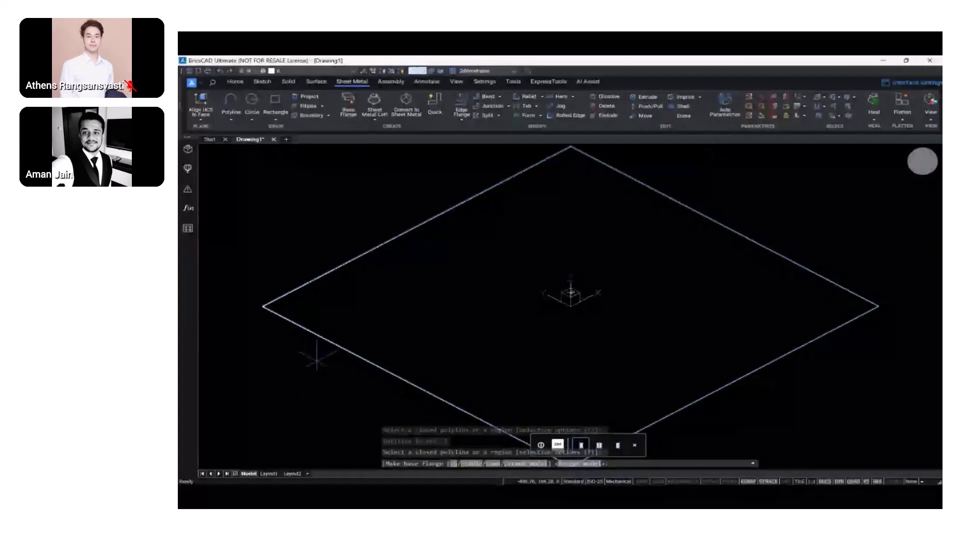
key("ctrl")
key("ctrl")
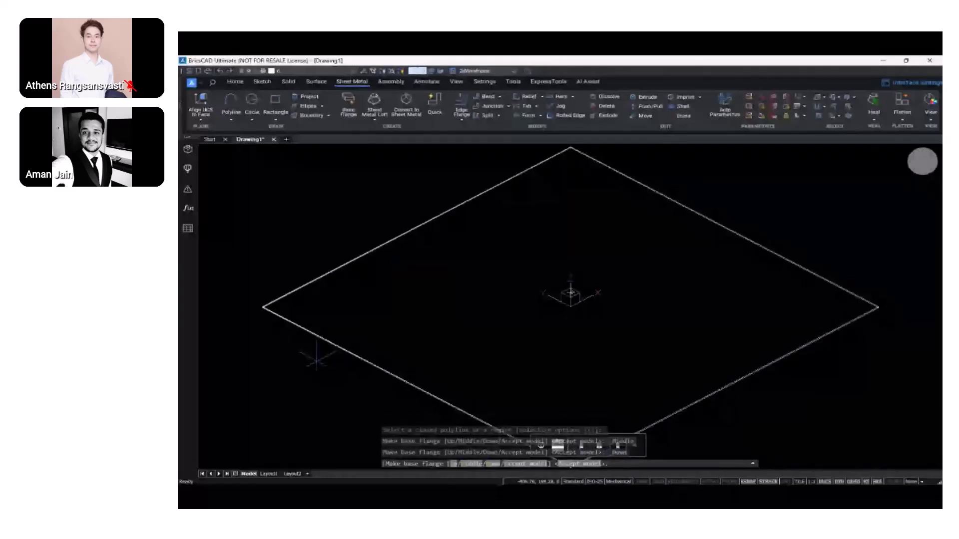
key("Return")
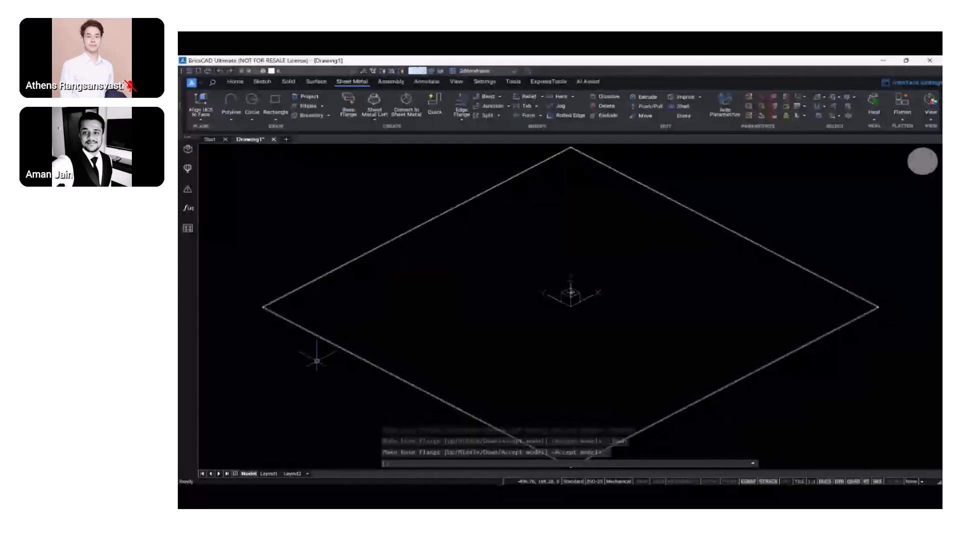
- Display the base flange in the Modeling visual style
left_click(489, 70)
left_click(470, 104)
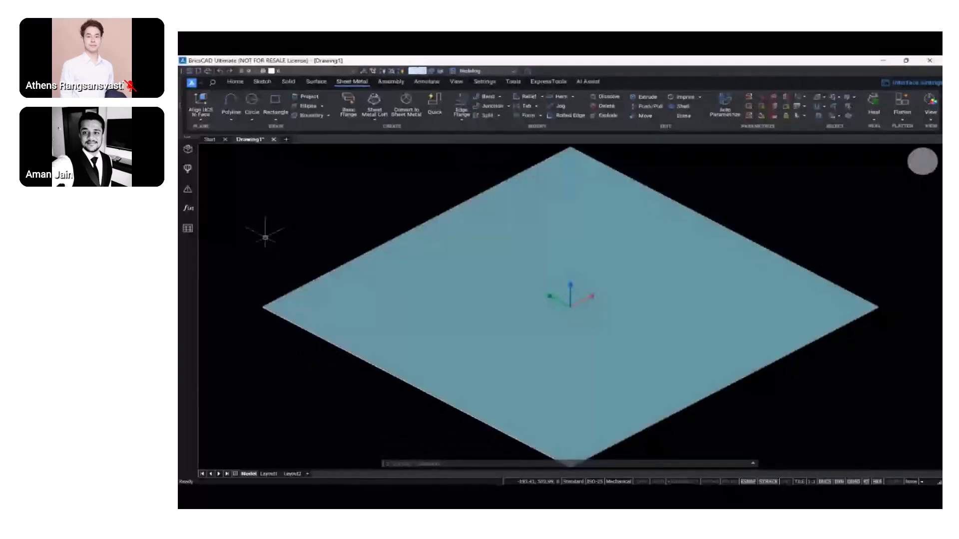
- Review the drawing's sheet metal thickness, modeling and unfolding parameters in the Mechanical Browser, and collapse the sheet metal section
left_click(185, 150)
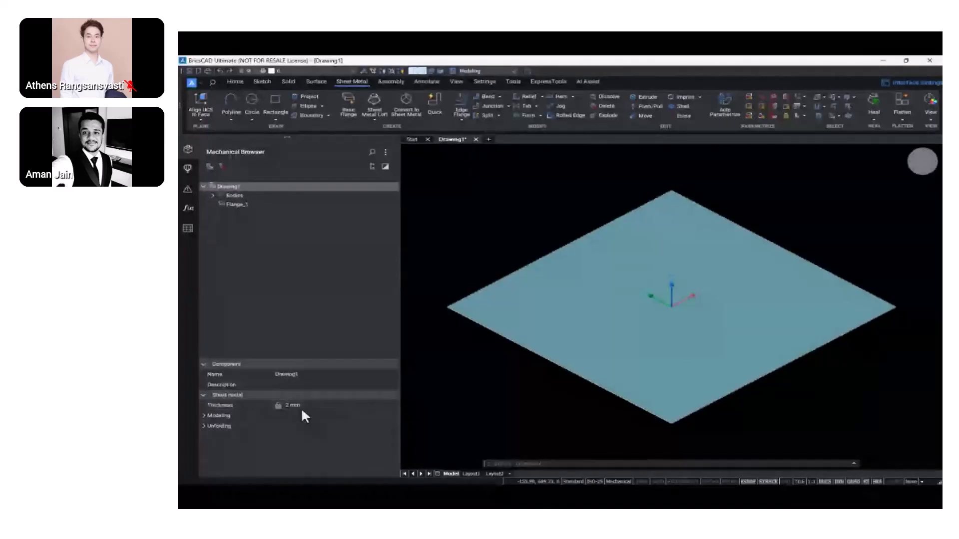
left_click(197, 416)
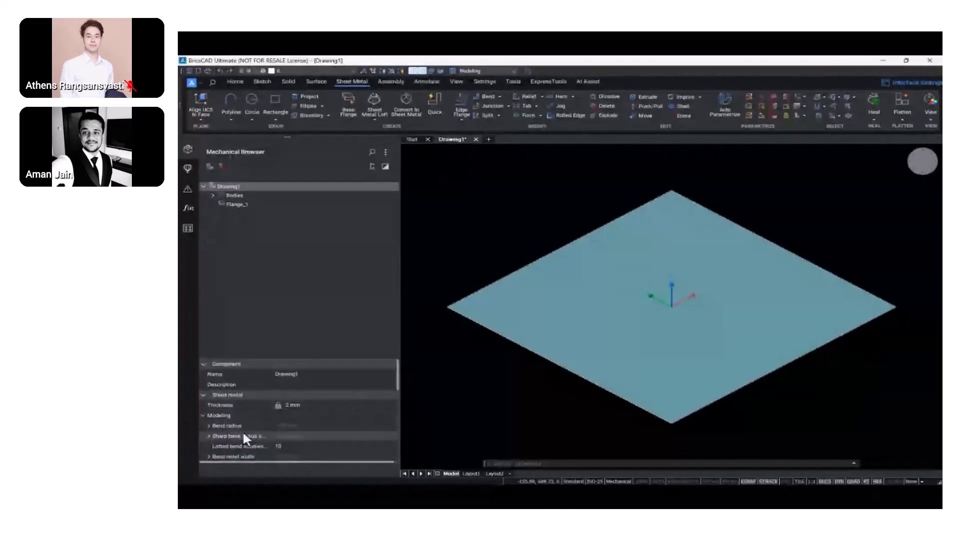
scroll(241, 430, "down", 1)
scroll(243, 434, "down", 5)
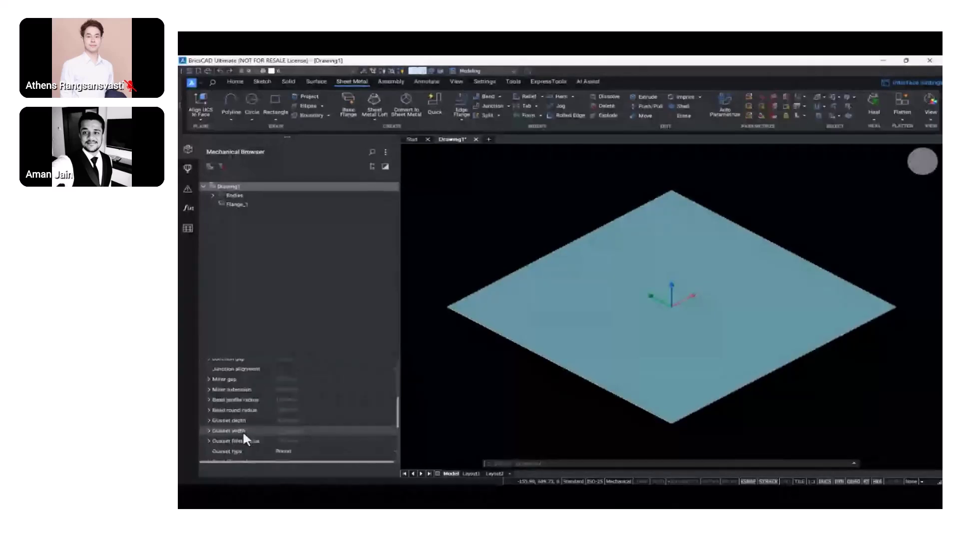
scroll(243, 434, "down", 3)
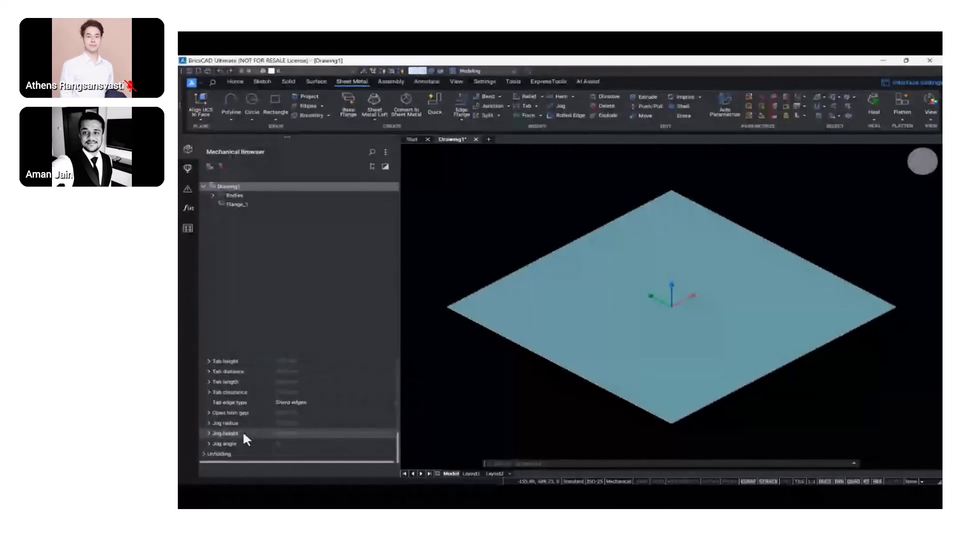
left_click(206, 456)
scroll(232, 435, "down", 3)
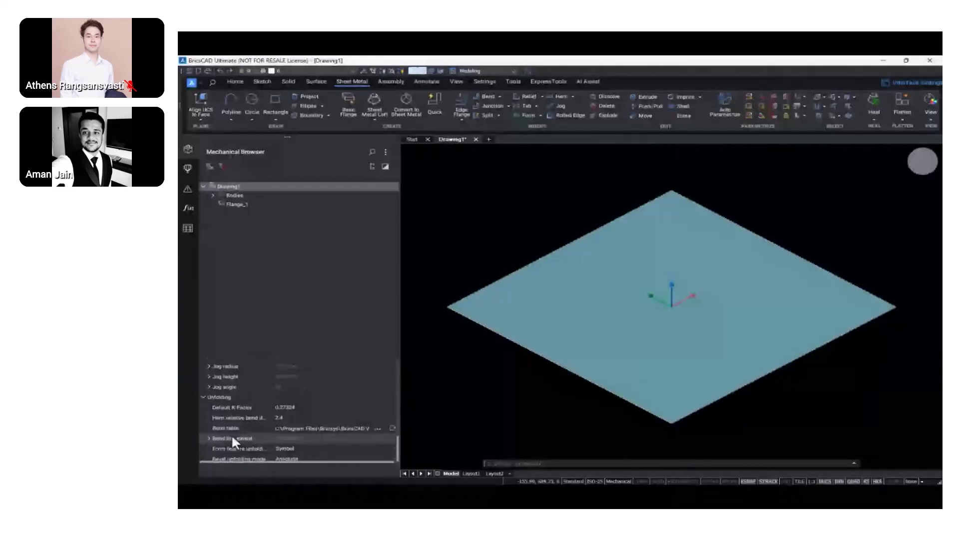
scroll(232, 433, "up", 1)
left_click(203, 393)
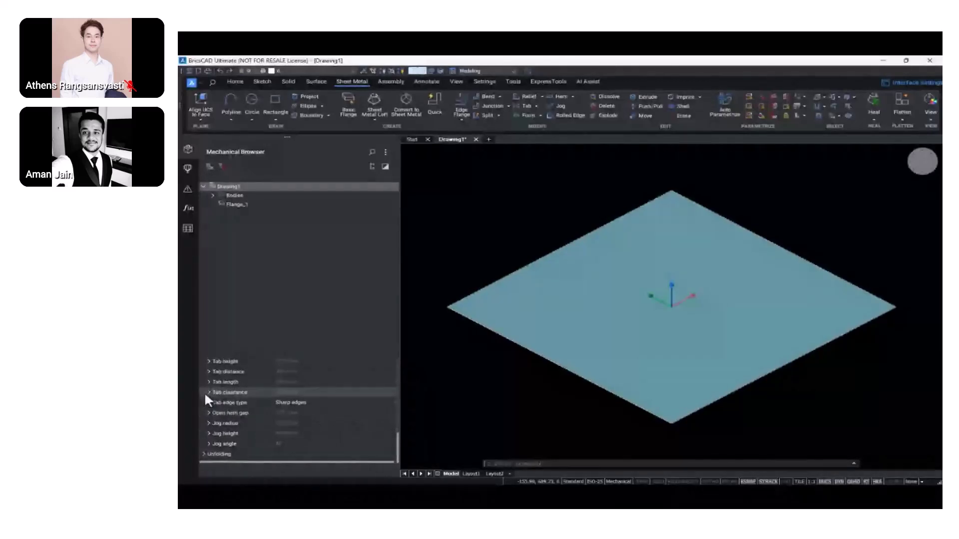
scroll(205, 396, "up", 8)
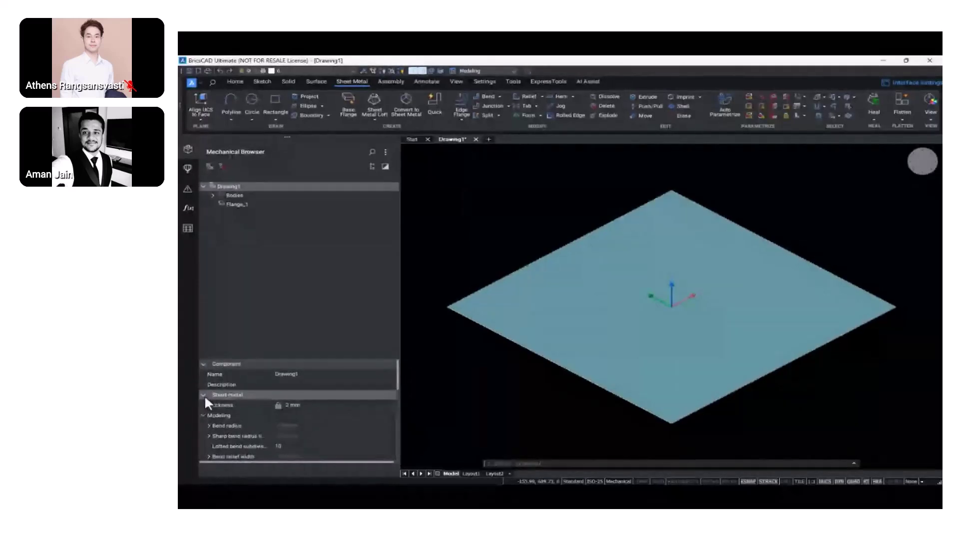
left_click(204, 395)
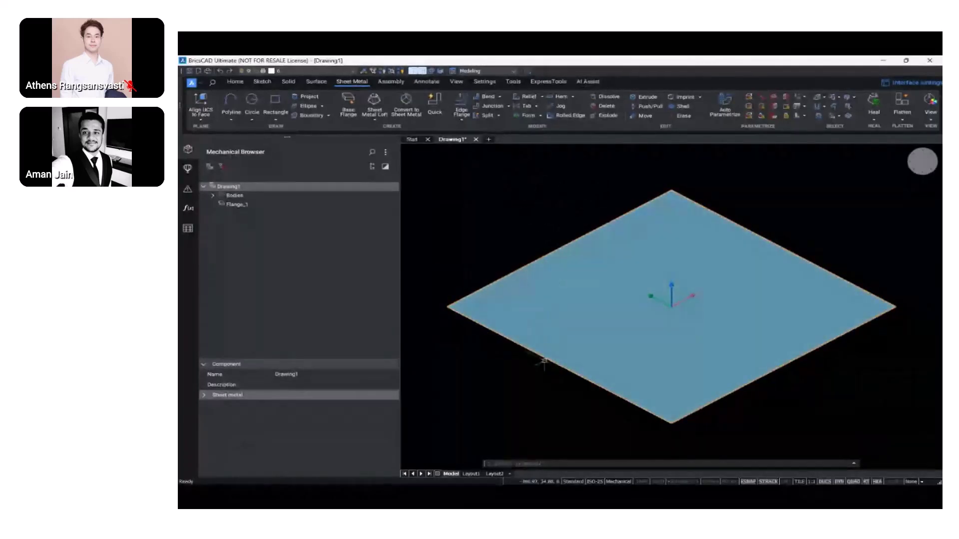
- Select all four matching outer edges of the base flange with the hard edges selection option
scroll(544, 362, "up", 5)
scroll(550, 360, "up", 3)
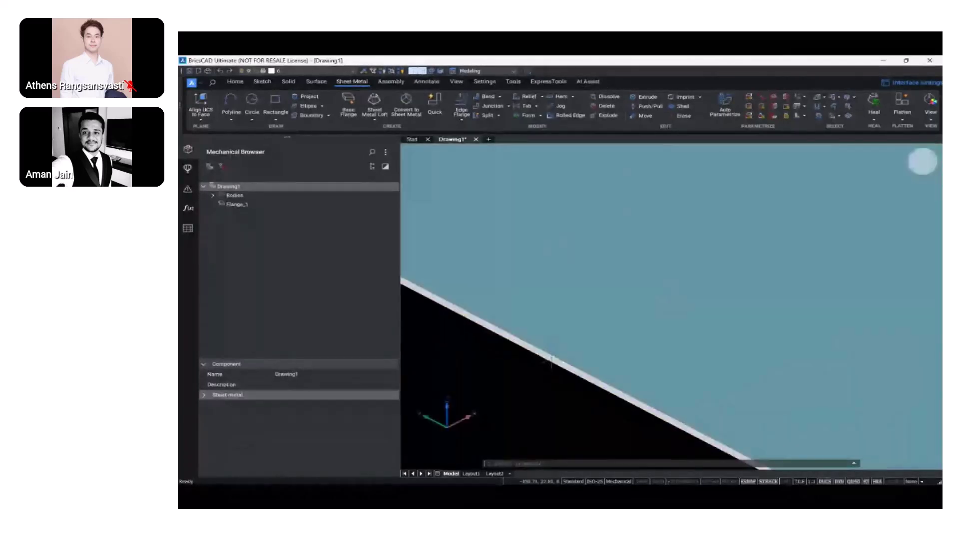
mouse_move(552, 359)
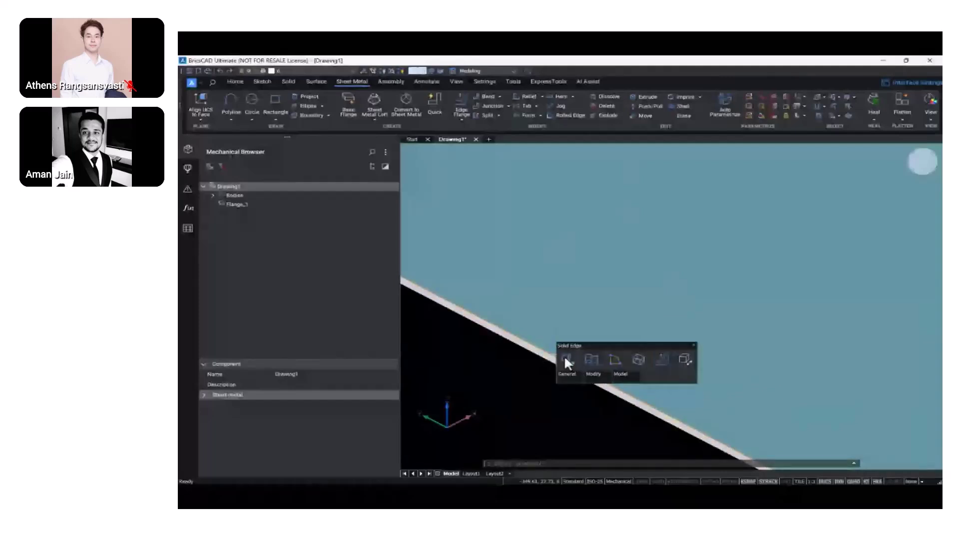
left_click(564, 357)
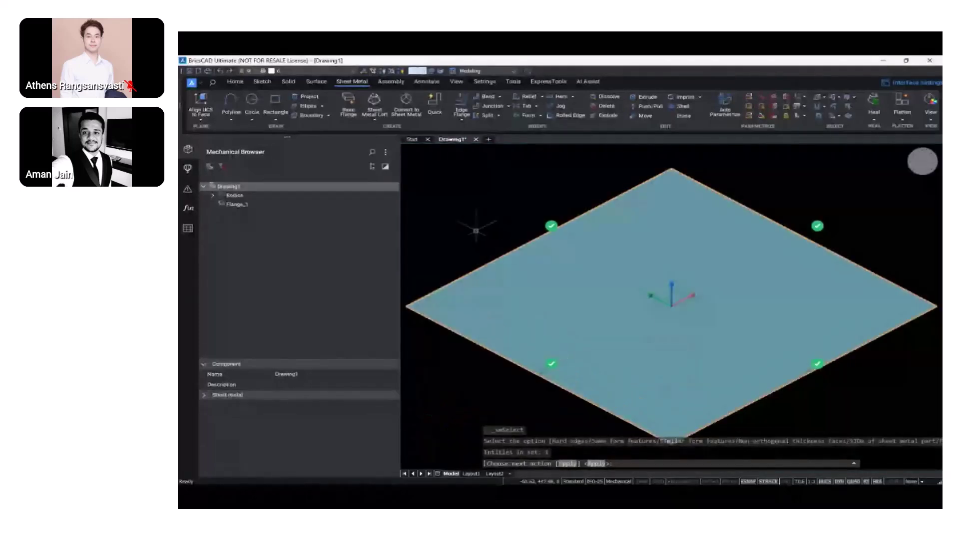
key("Return")
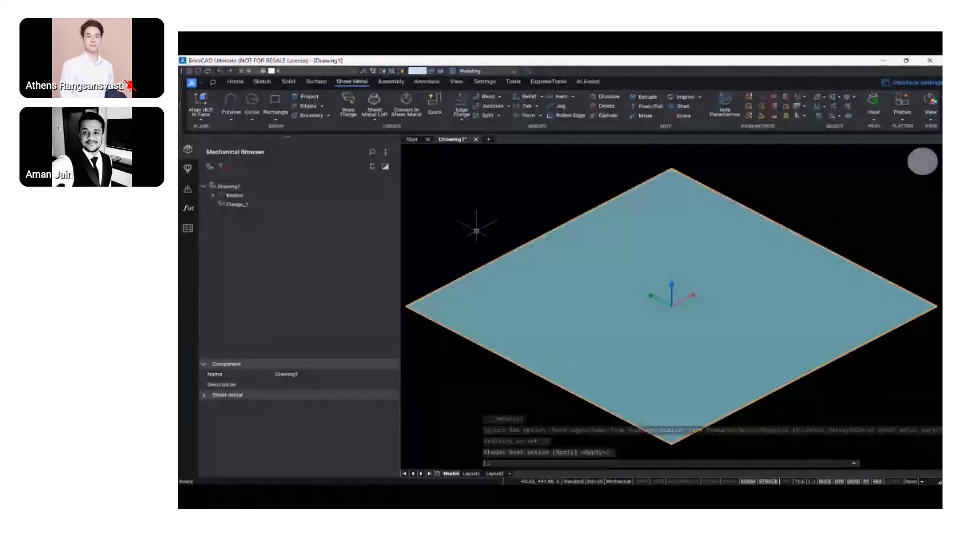
- Create upright edge flanges 20 mm long on the four selected edges of the base flange, extending outside
mouse_move(526, 368)
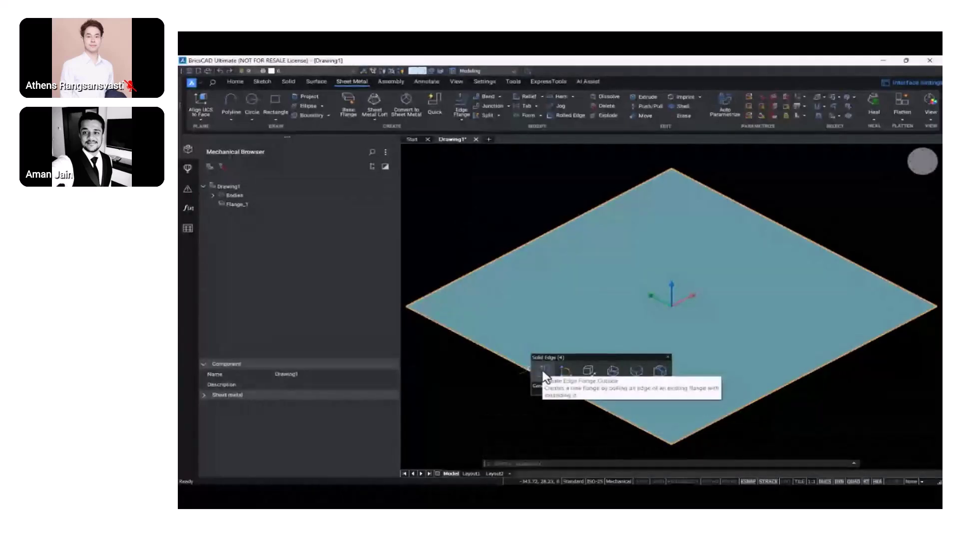
left_click(543, 372)
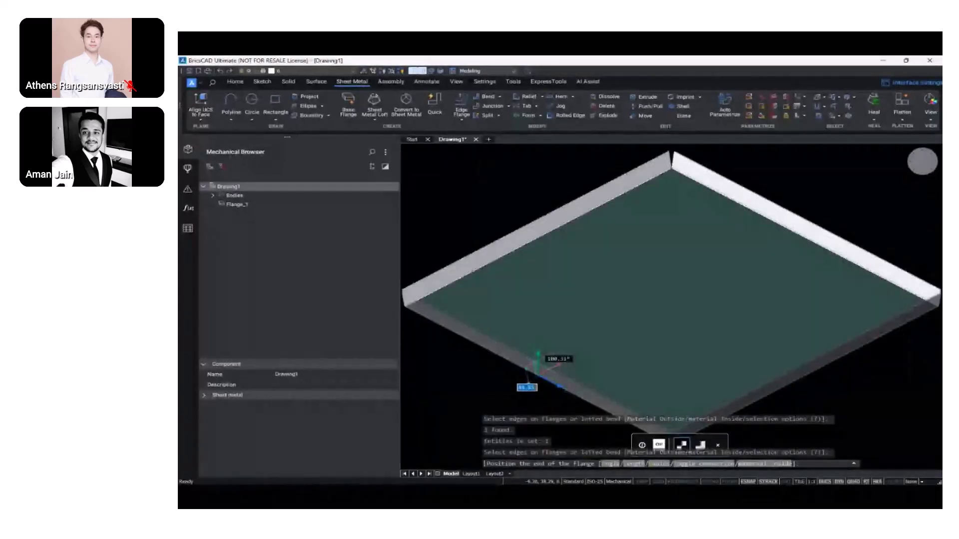
type("20")
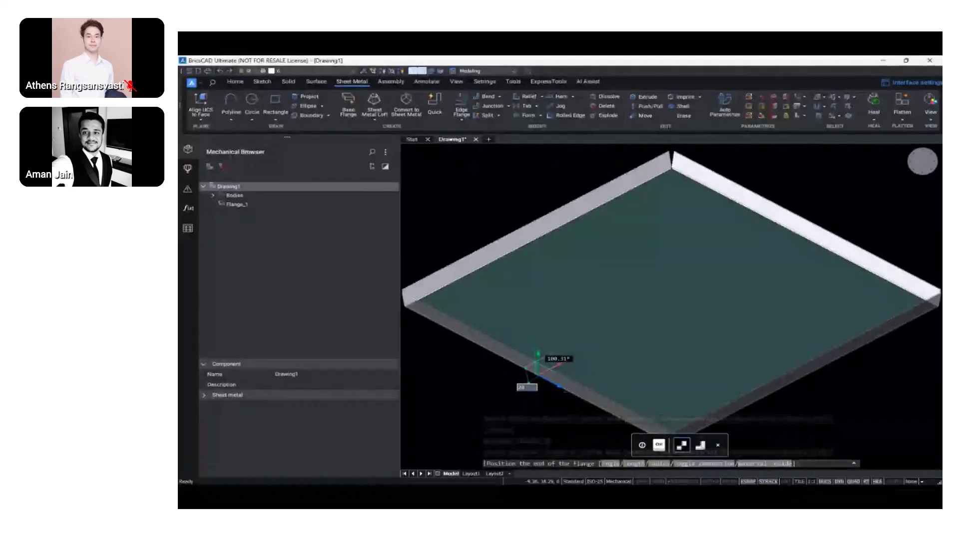
key("Tab")
type("9")
key("Return")
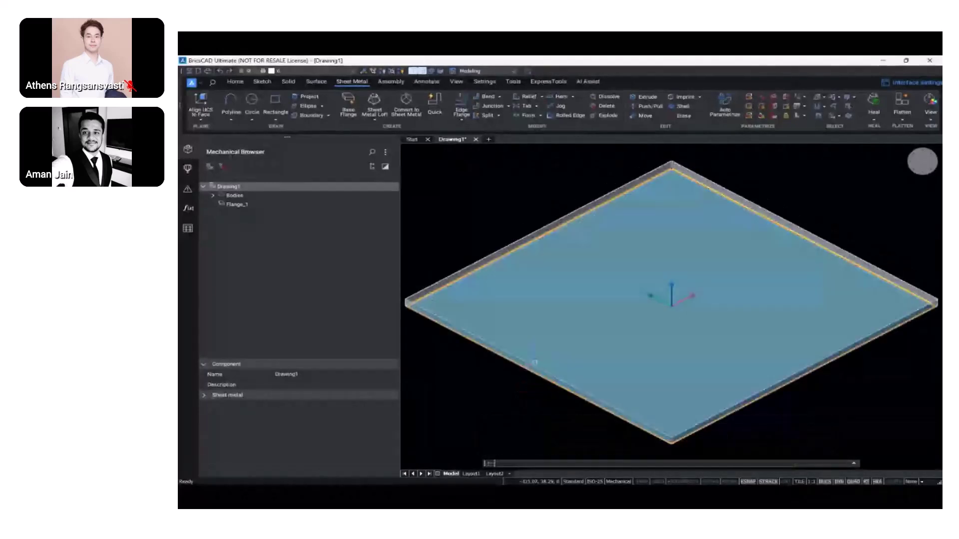
key("Return")
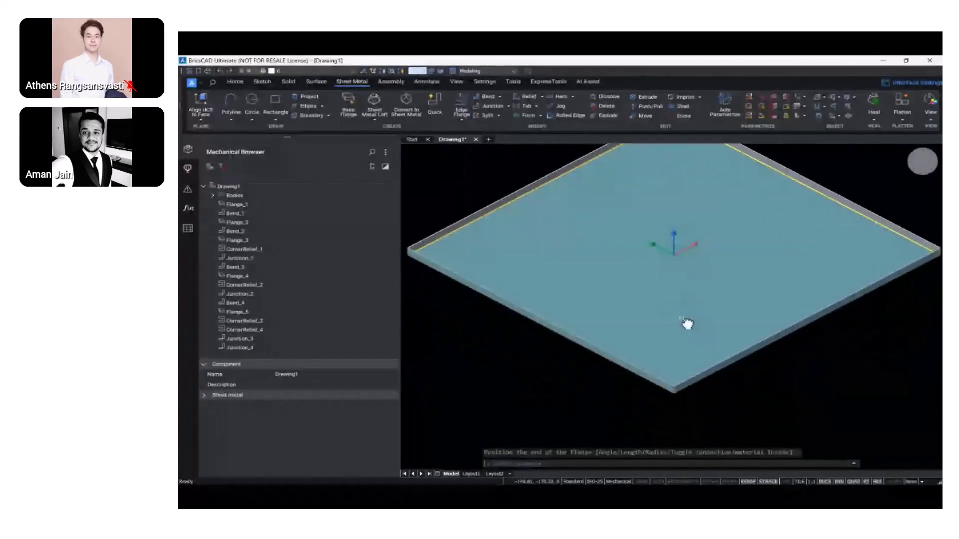
- Inspect the corner relief and junction at the front corner, checking their properties in the Mechanical Browser
scroll(684, 402, "up", 5)
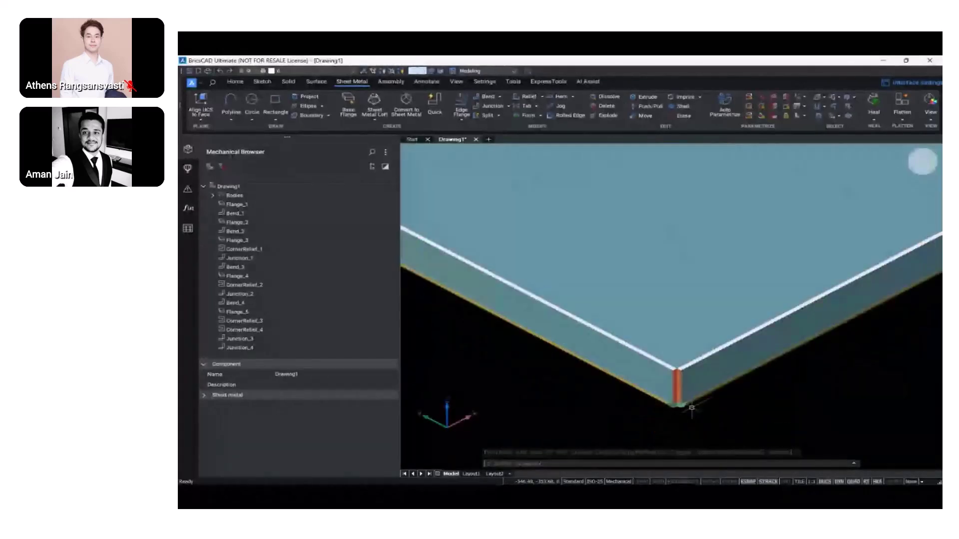
middle_click_drag(692, 408, 667, 398, "shift")
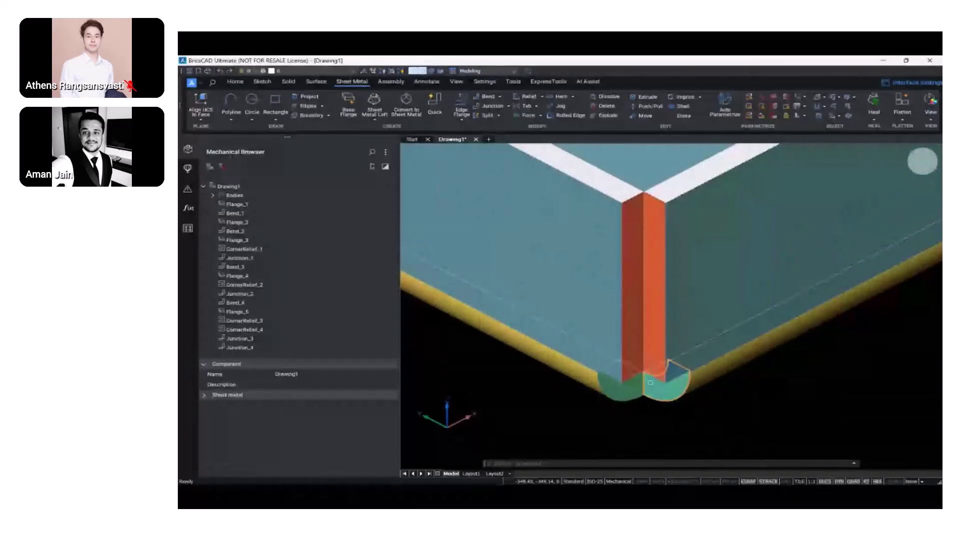
scroll(669, 379, "up", 2)
middle_click_drag(668, 365, 659, 400, "shift")
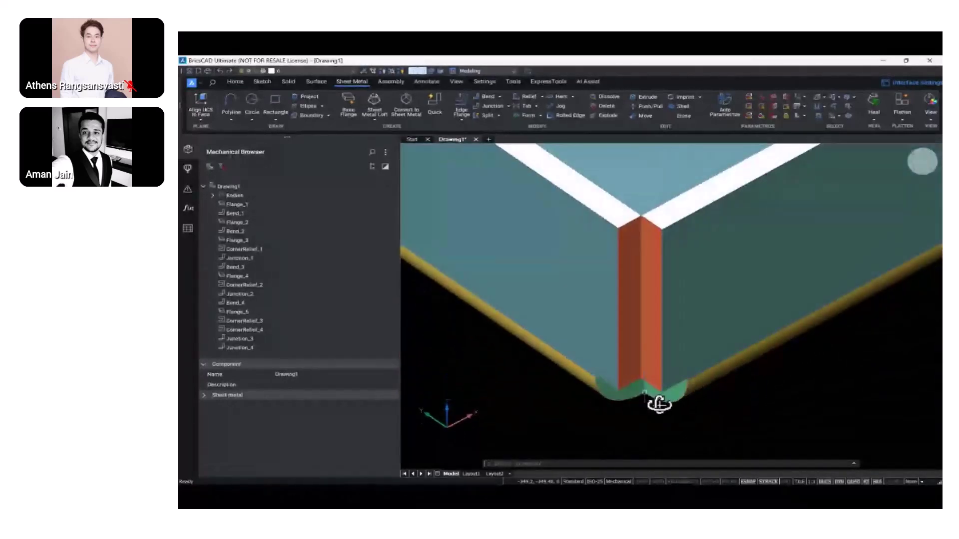
left_click(255, 249)
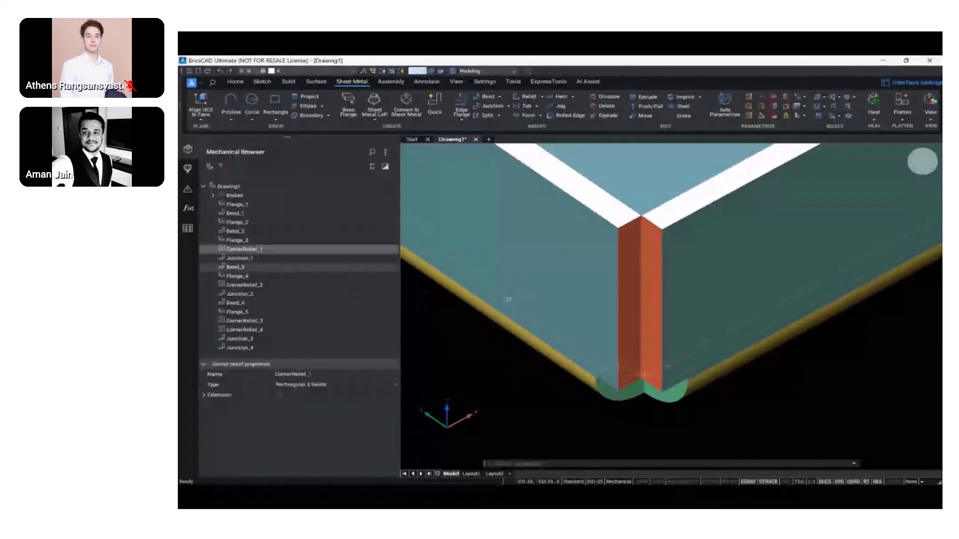
left_click(629, 308)
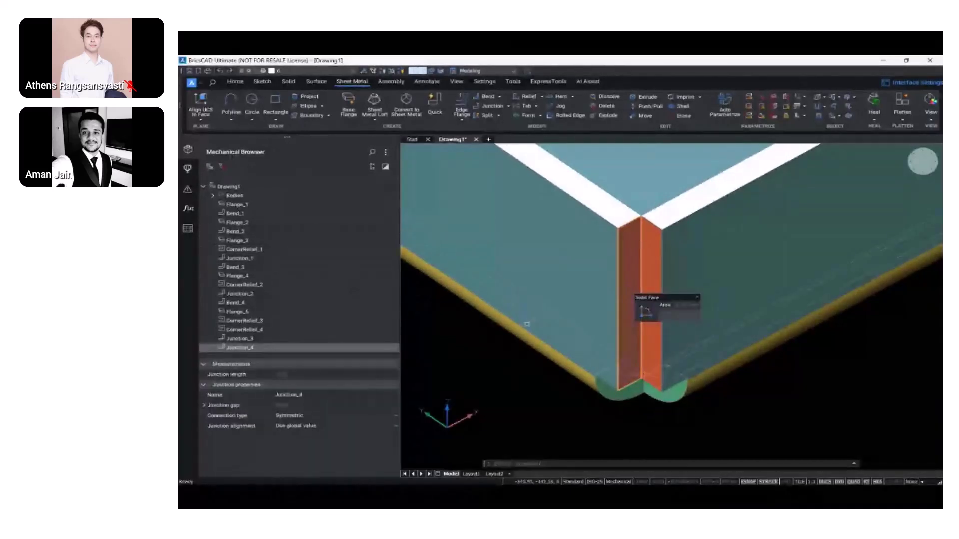
left_click(283, 331)
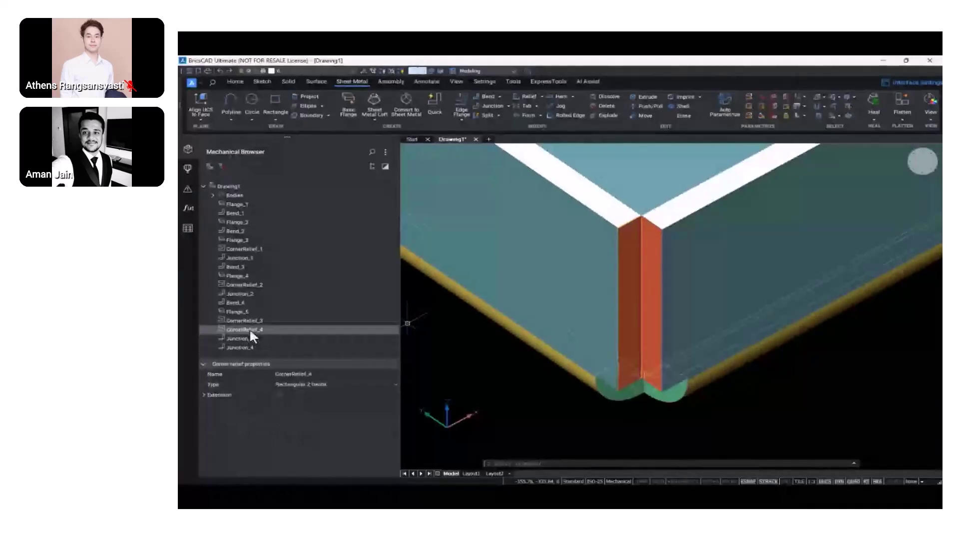
- Review the type options of CornerRelief_4, keep Rectangular 2 bends, and return to the isometric view of the whole part
left_click(302, 385)
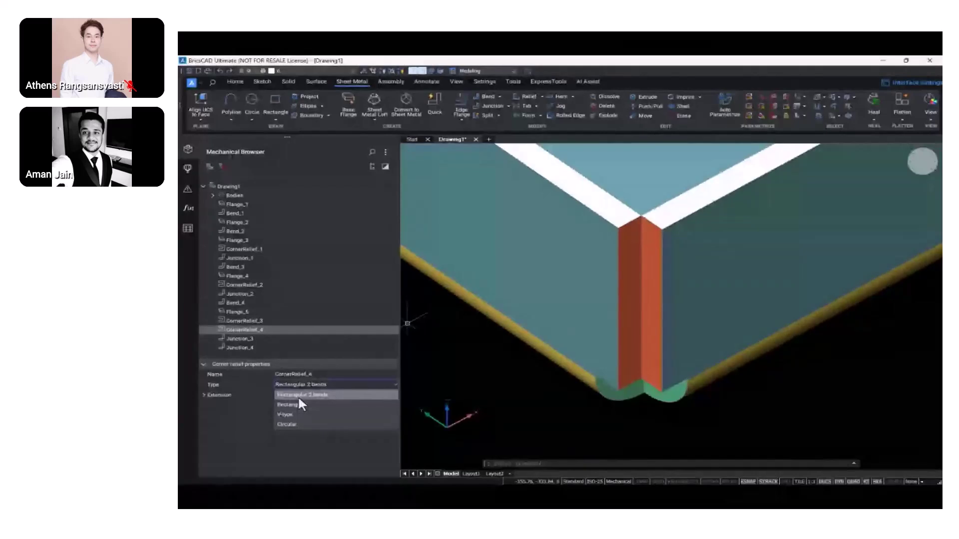
left_click(297, 396)
scroll(487, 397, "down", 3)
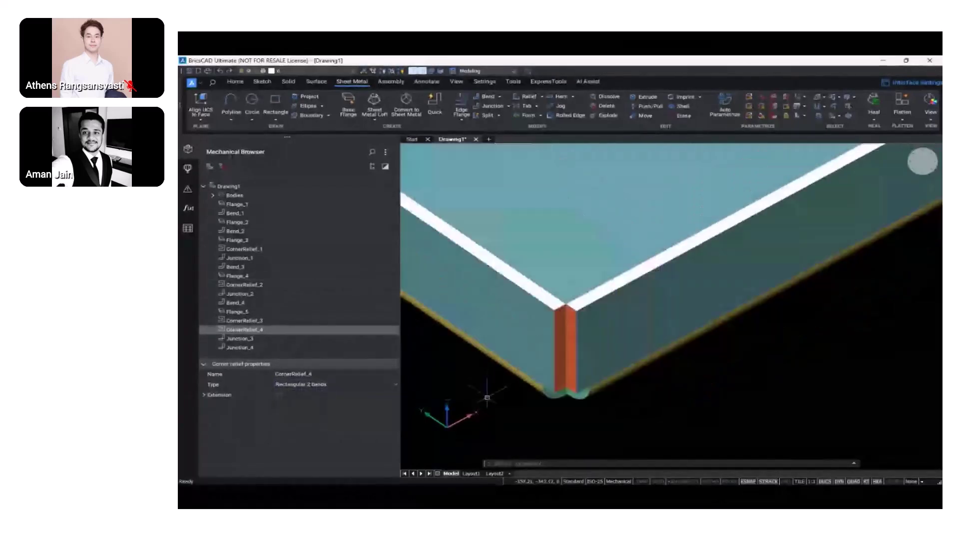
scroll(487, 397, "down", 2)
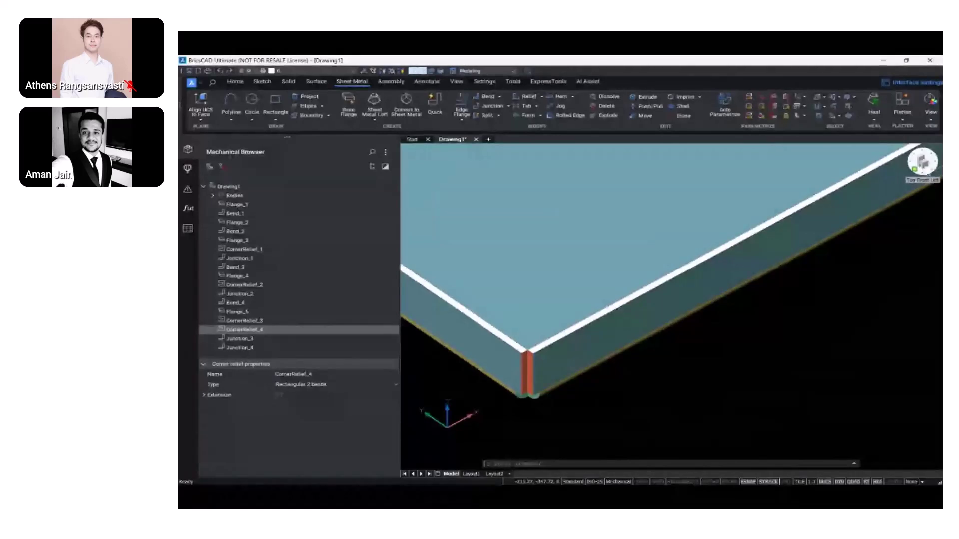
left_click(915, 169)
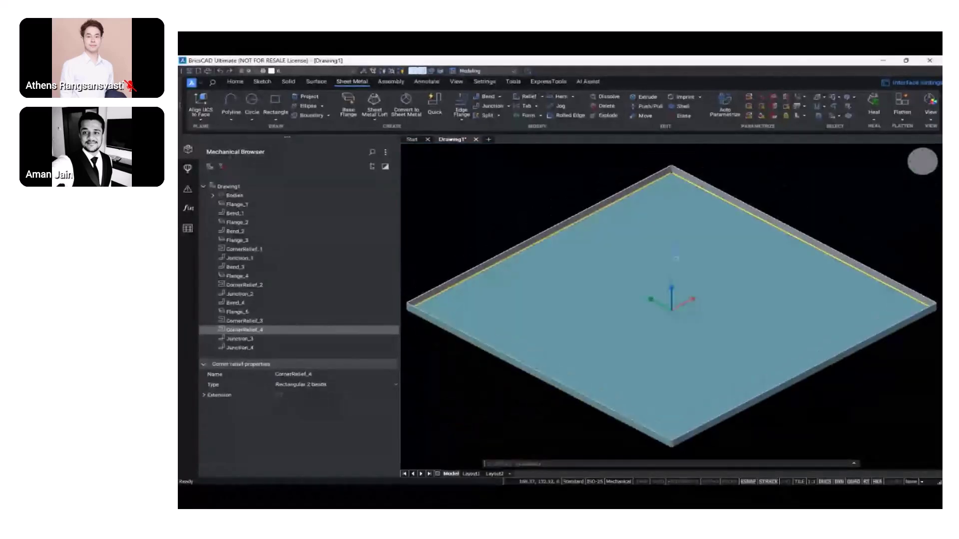
- Select the matching inner top edges of all four upright flanges with the hard edges selection option
scroll(537, 384, "up", 5)
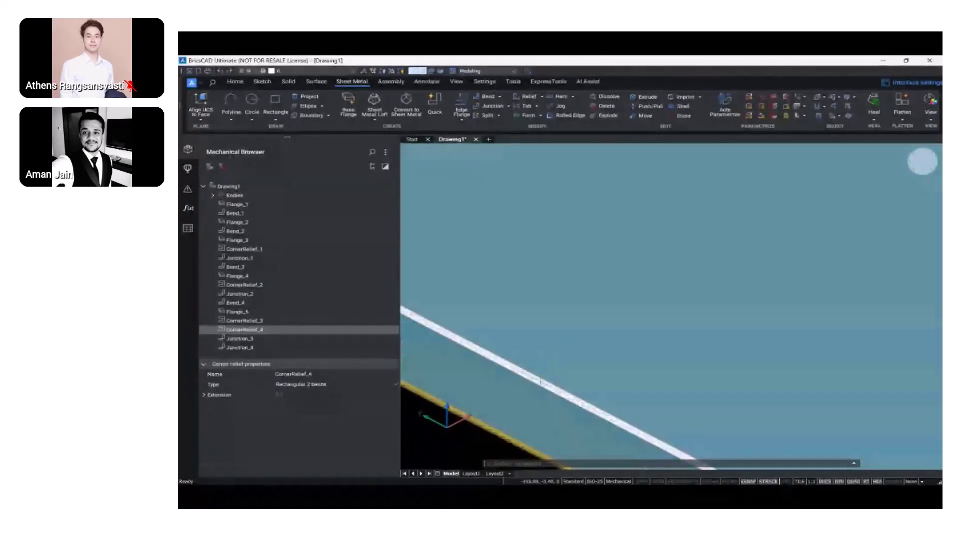
mouse_move(542, 383)
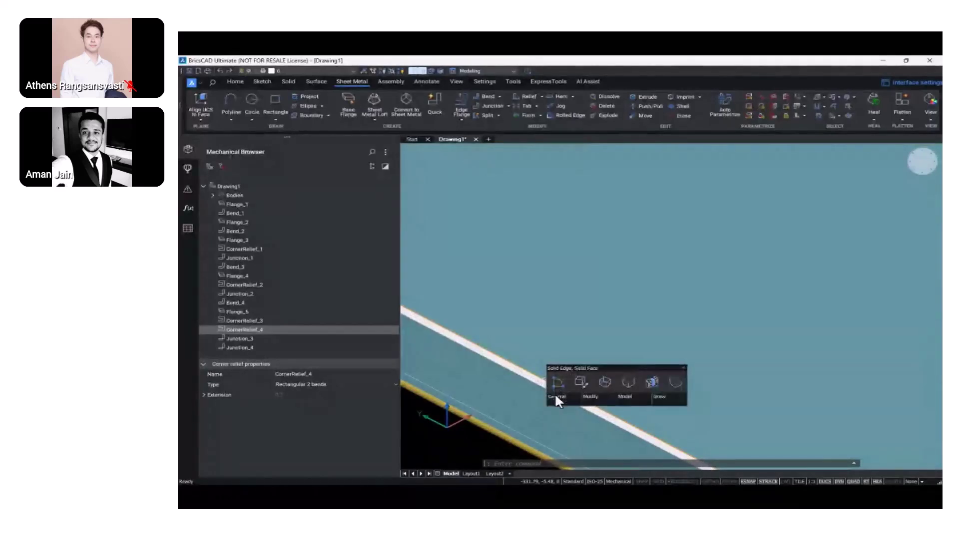
mouse_move(556, 400)
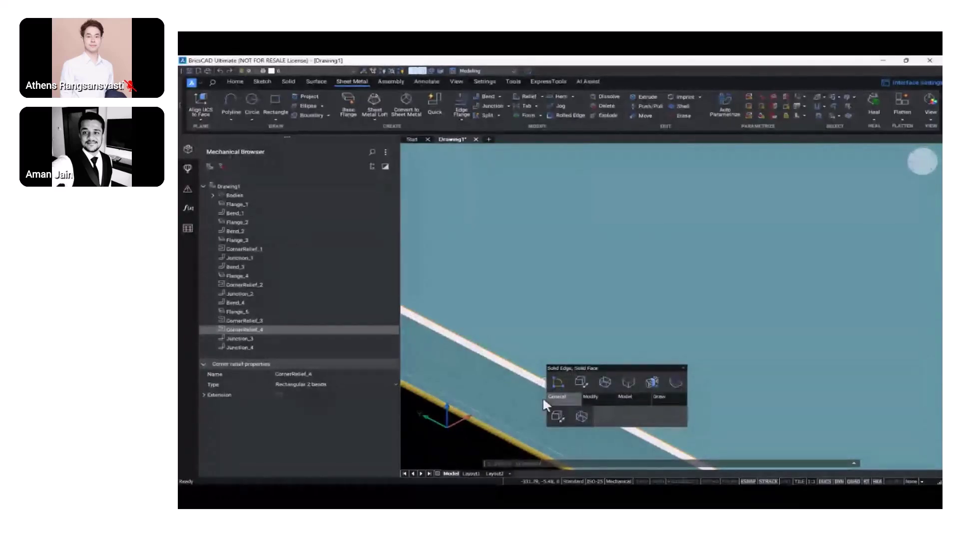
key("Escape")
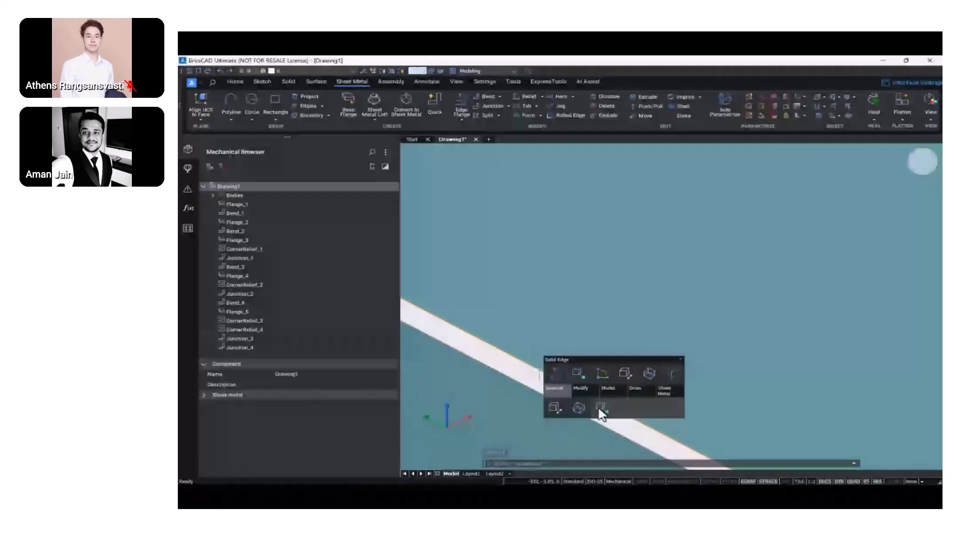
left_click(599, 407)
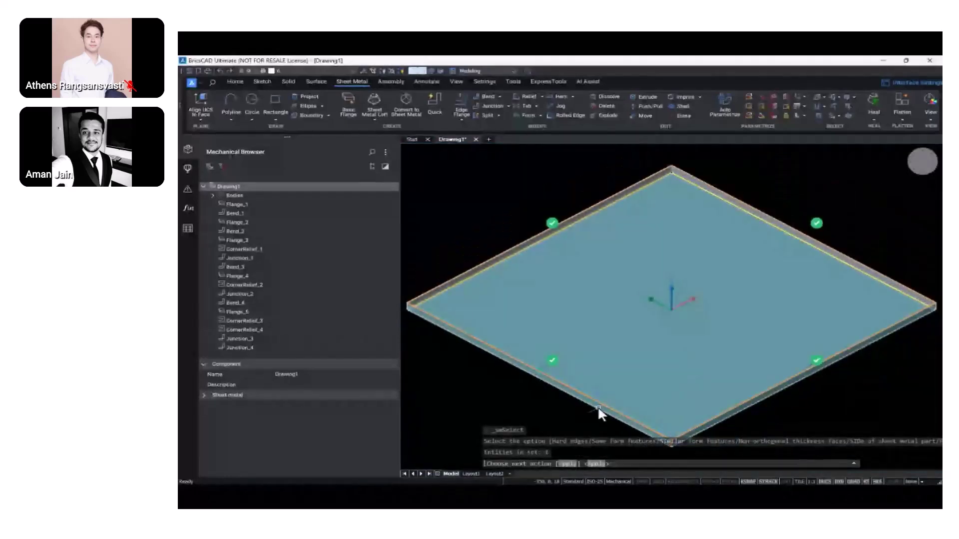
key("Return")
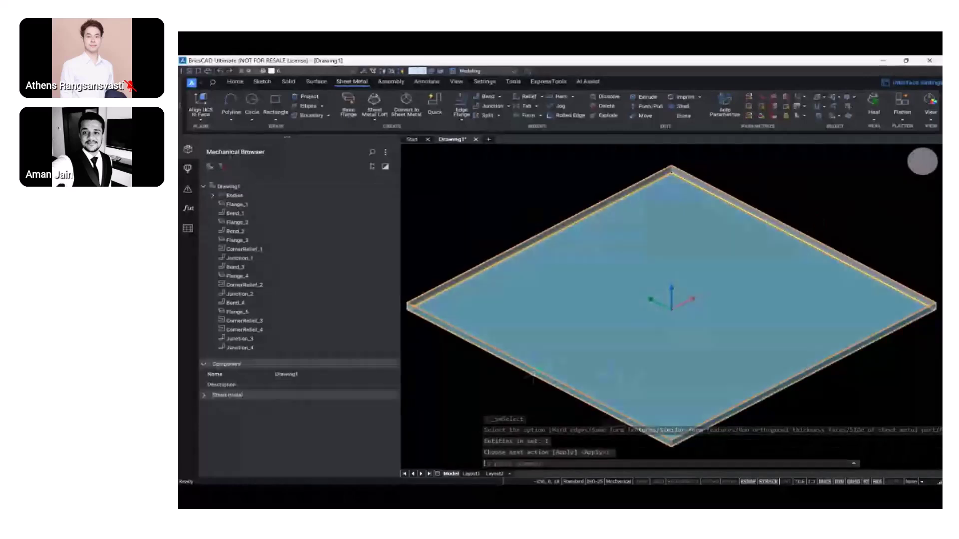
- Create inward return flanges 10 mm long on the four selected top edges of the upright flanges
scroll(532, 373, "up", 5)
scroll(542, 373, "up", 3)
mouse_move(549, 392)
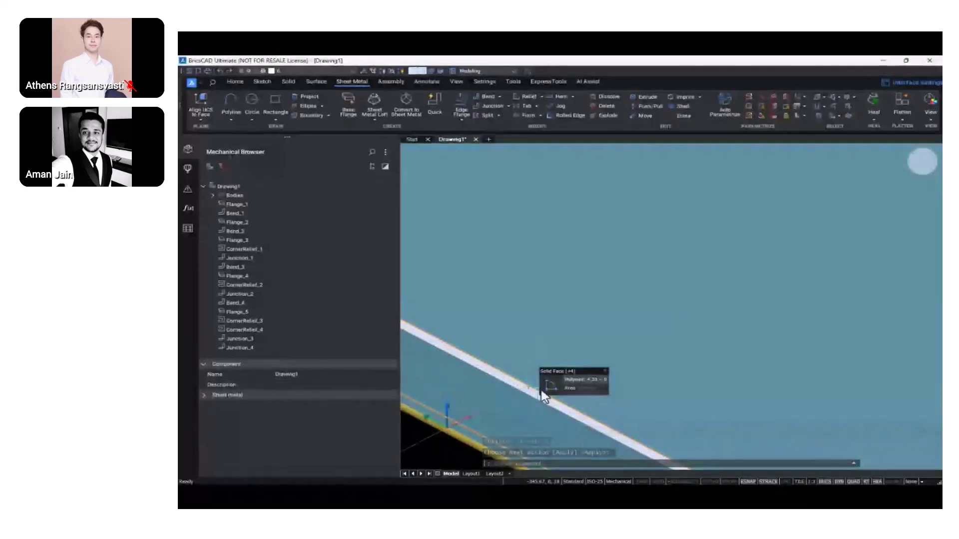
mouse_move(649, 405)
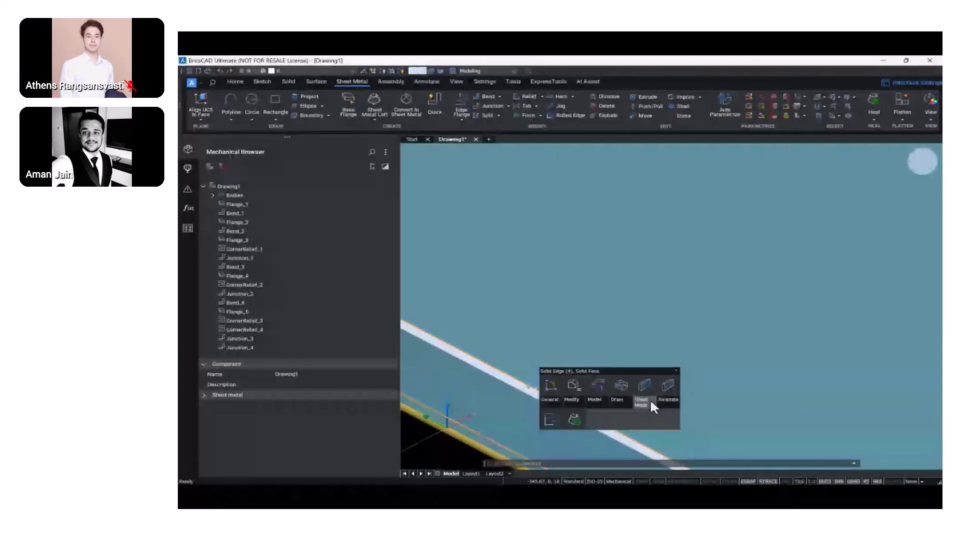
scroll(648, 403, "up", 2)
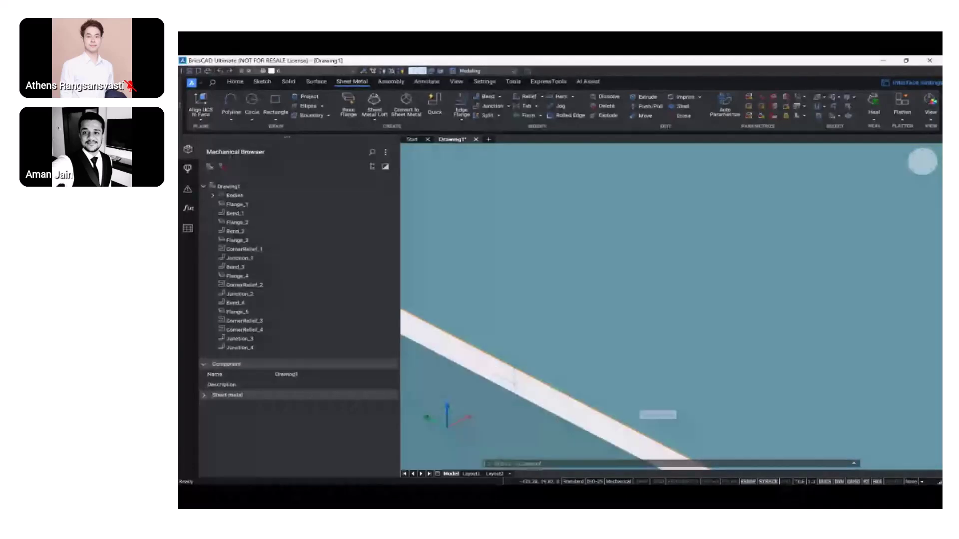
mouse_move(530, 372)
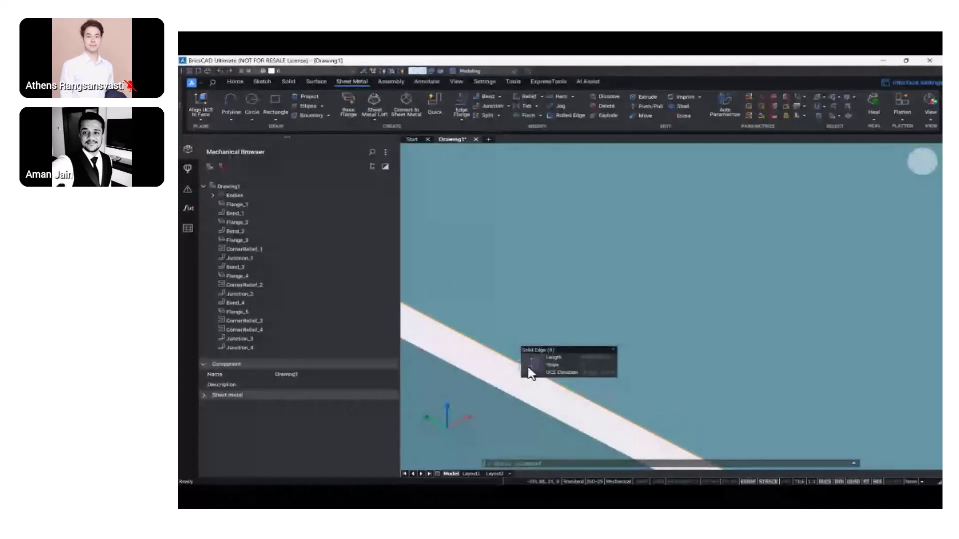
left_click(539, 365)
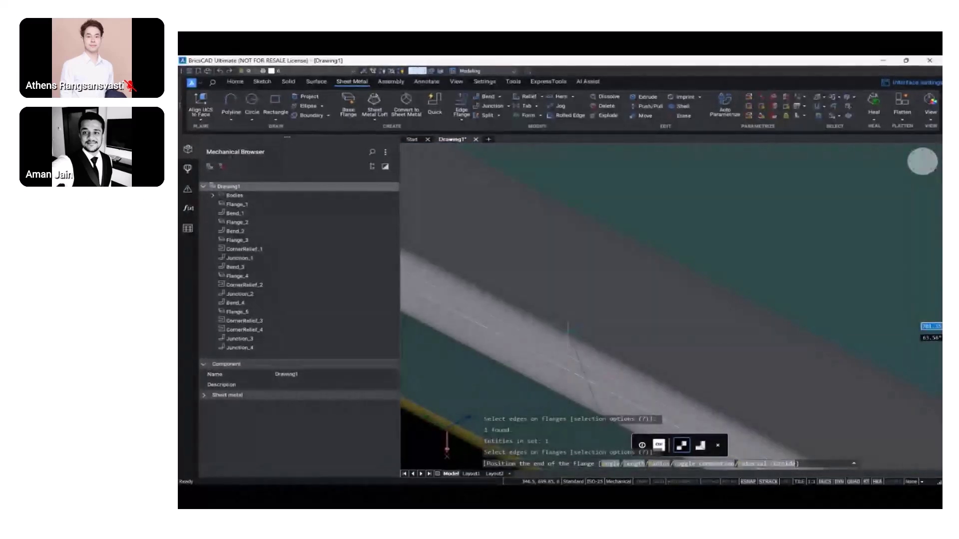
type("10")
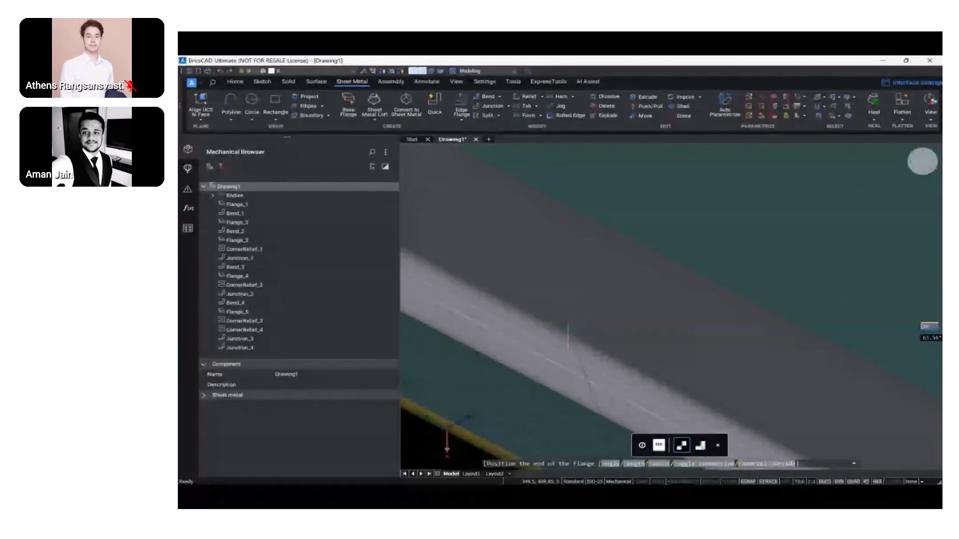
key("Tab")
key("Return")
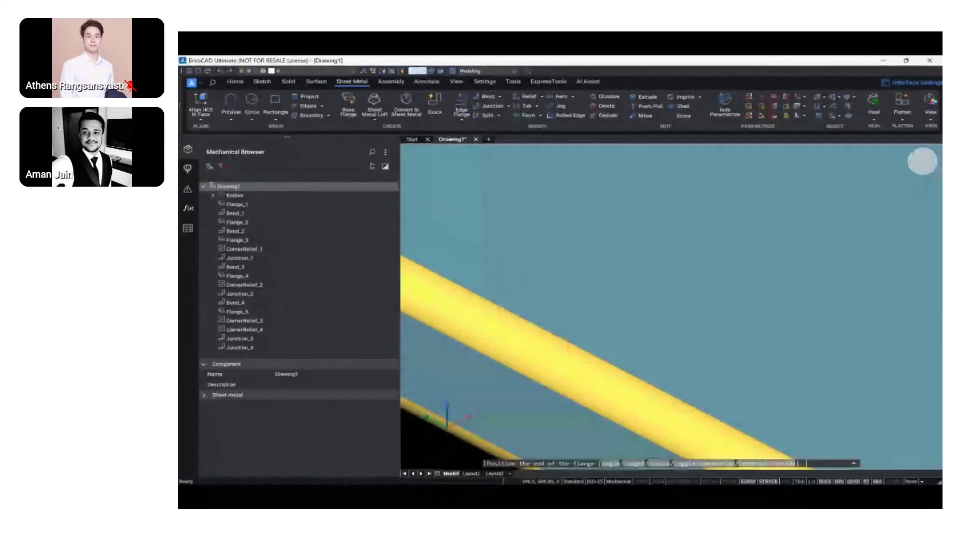
- Inspect the relief and junction at the front corner between the new return flanges, and restore the isometric view of the whole part
scroll(569, 331, "down", 8)
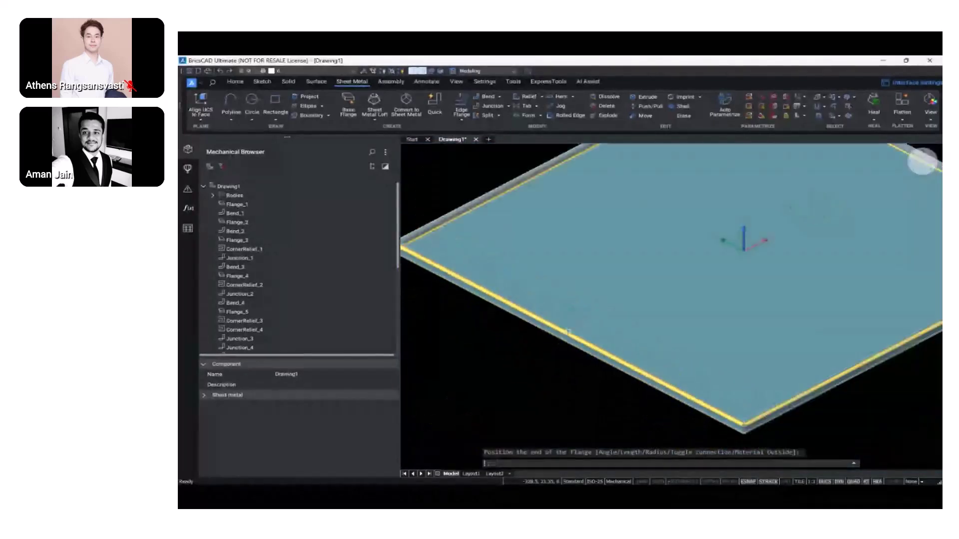
scroll(634, 414, "up", 10)
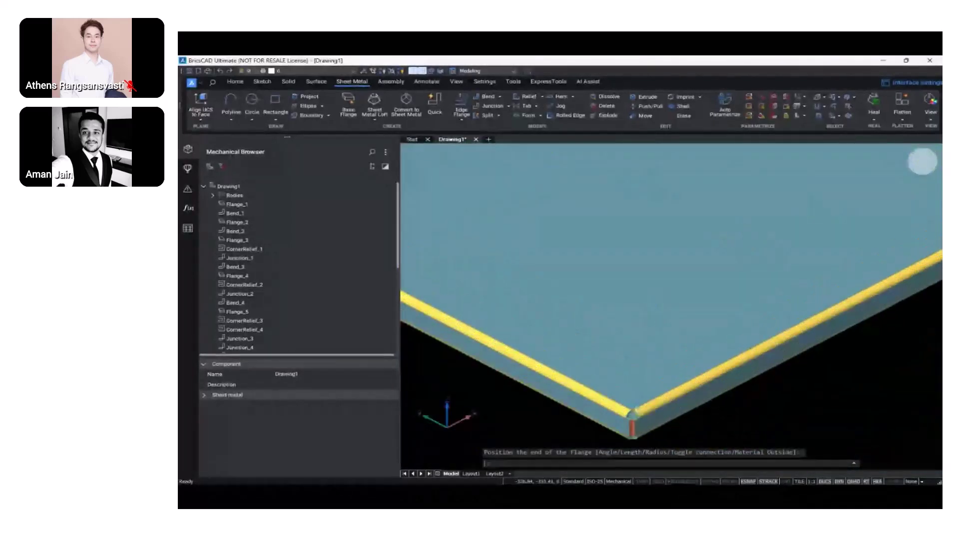
scroll(653, 321, "up", 5)
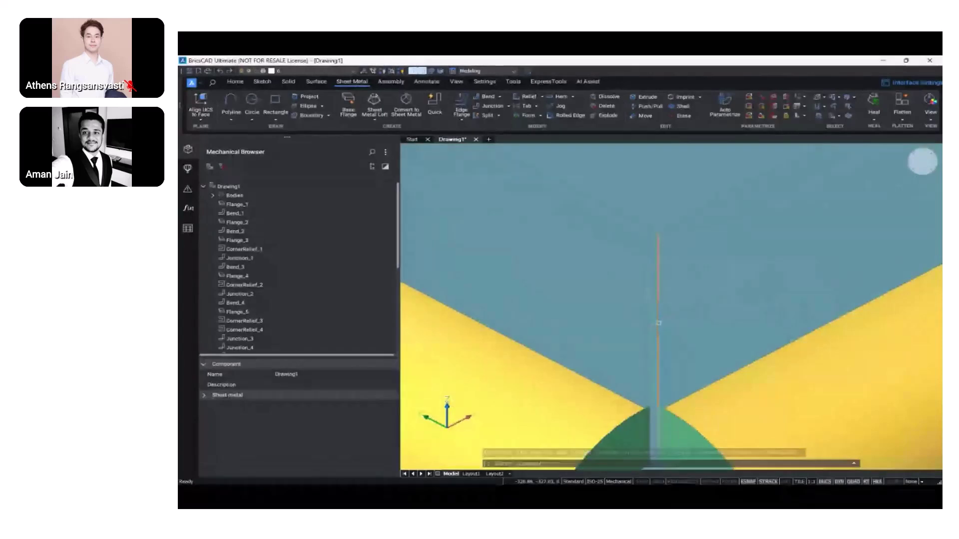
middle_click_drag(657, 322, 670, 350, "shift")
scroll(657, 340, "down", 4)
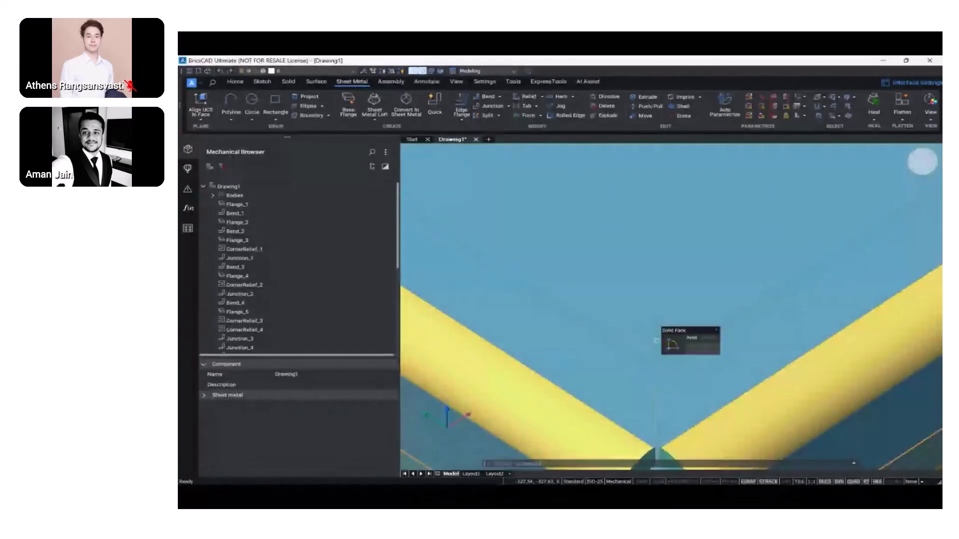
scroll(656, 341, "down", 6)
scroll(656, 341, "down", 4)
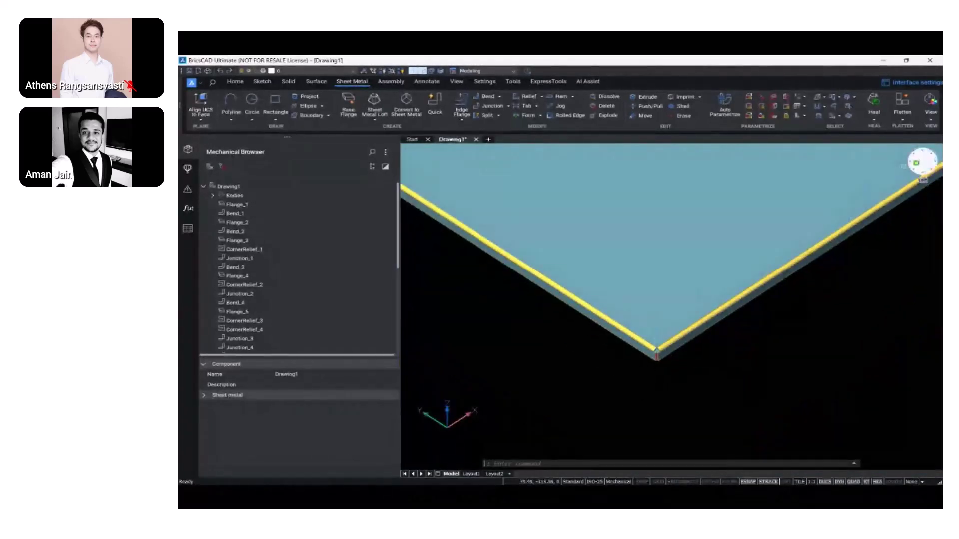
left_click(915, 168)
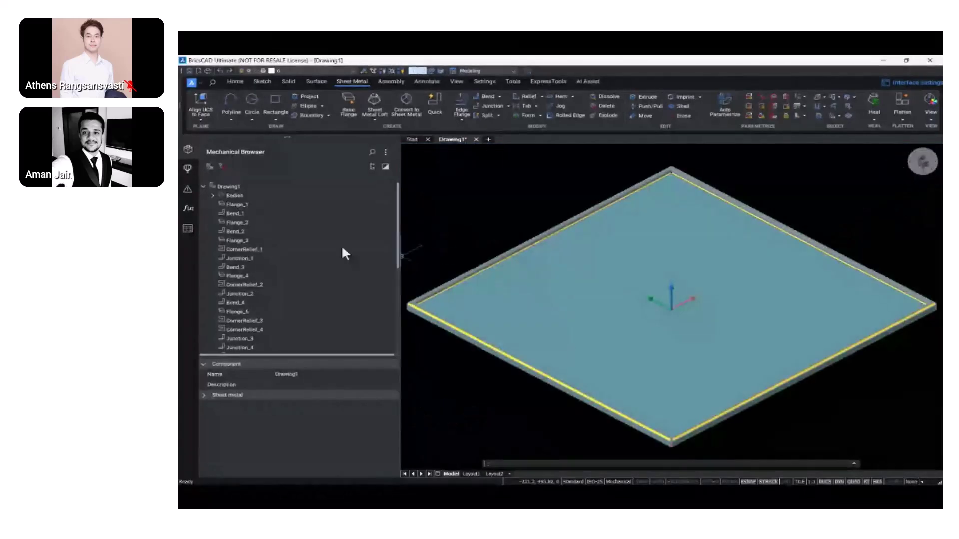
- Filter the Mechanical Browser by BendR and set the relief type of BendRelief_1 through BendRelief_8 to Smooth
scroll(711, 443, "up", 10)
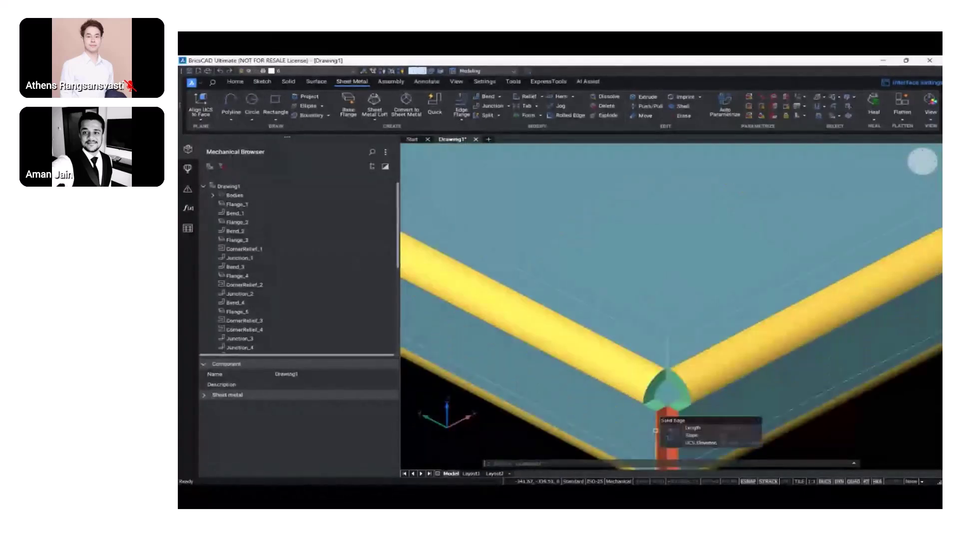
middle_click_drag(660, 421, 665, 398)
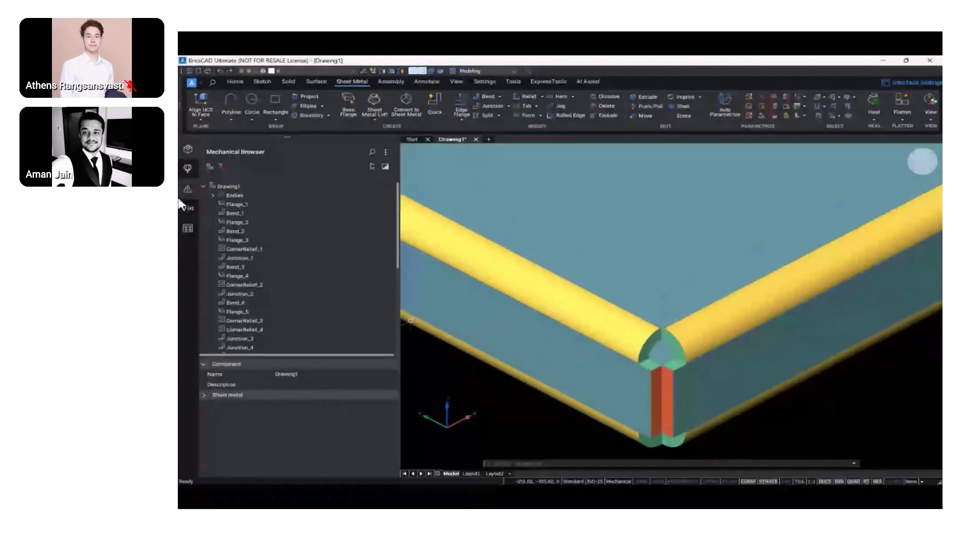
left_click(372, 152)
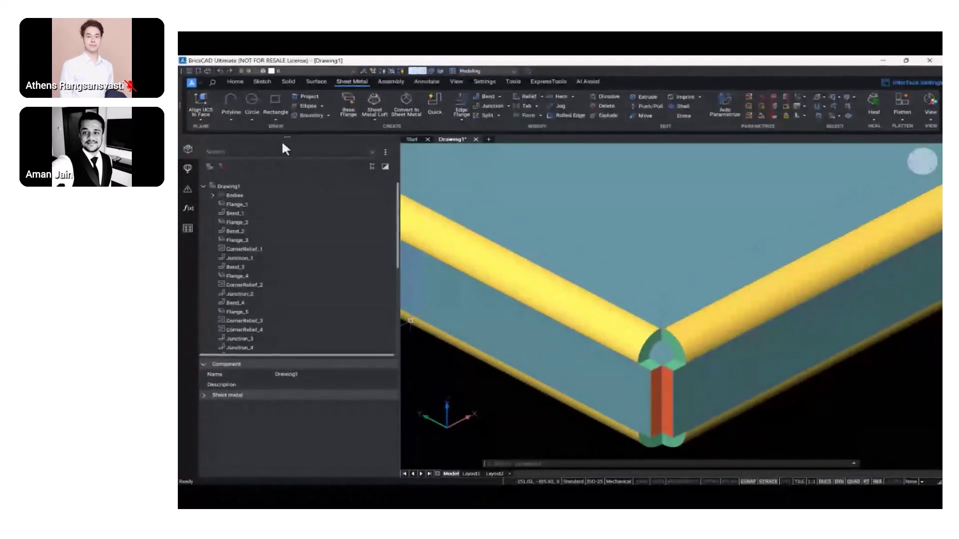
type("Bend")
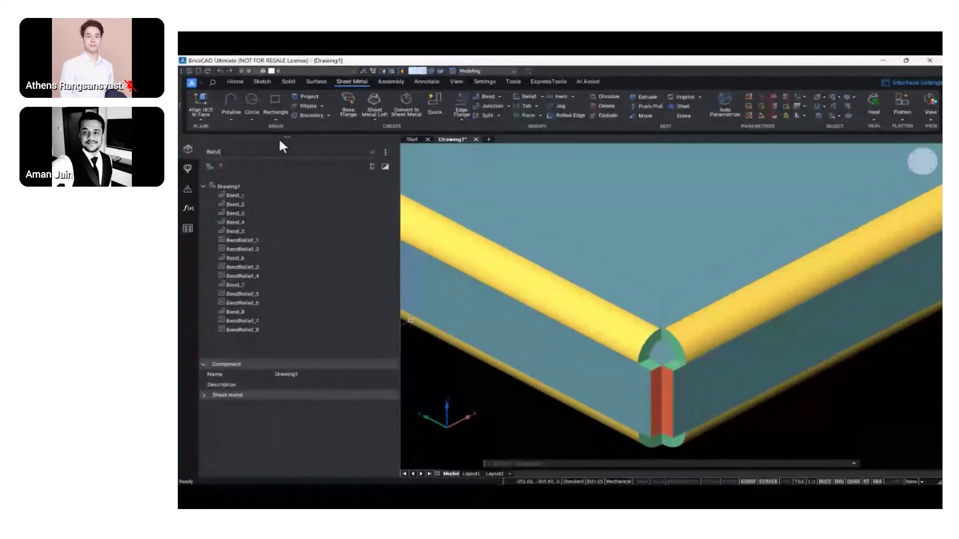
type("R")
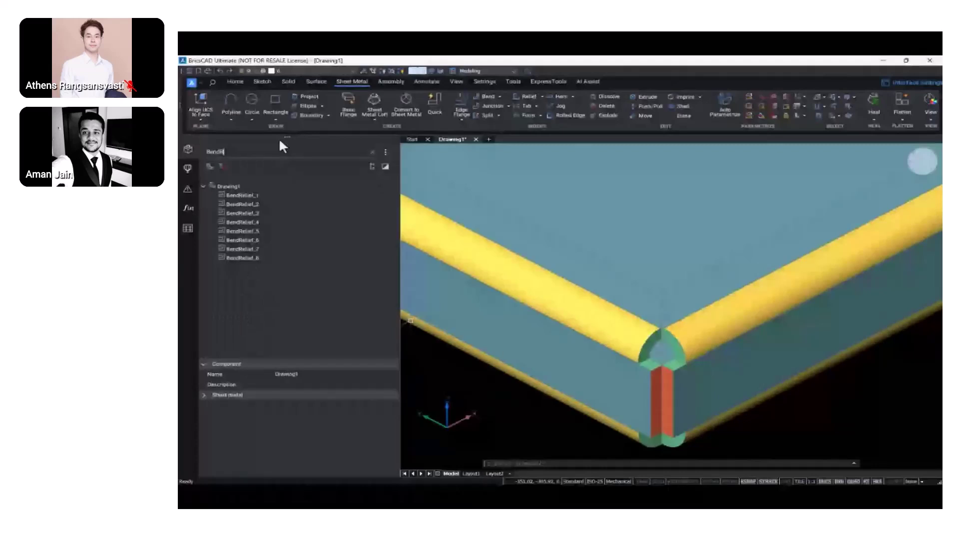
left_click(252, 194)
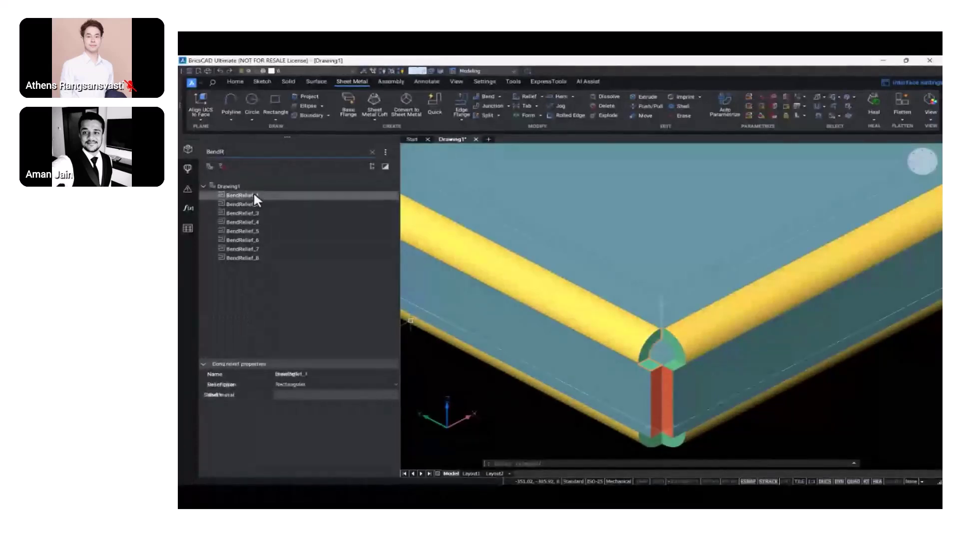
left_click(255, 257, "shift")
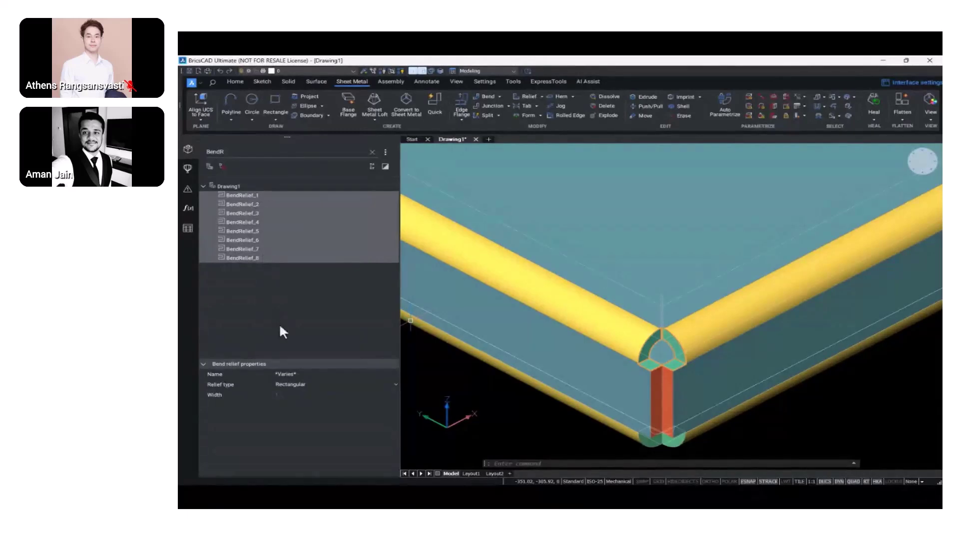
left_click(298, 385)
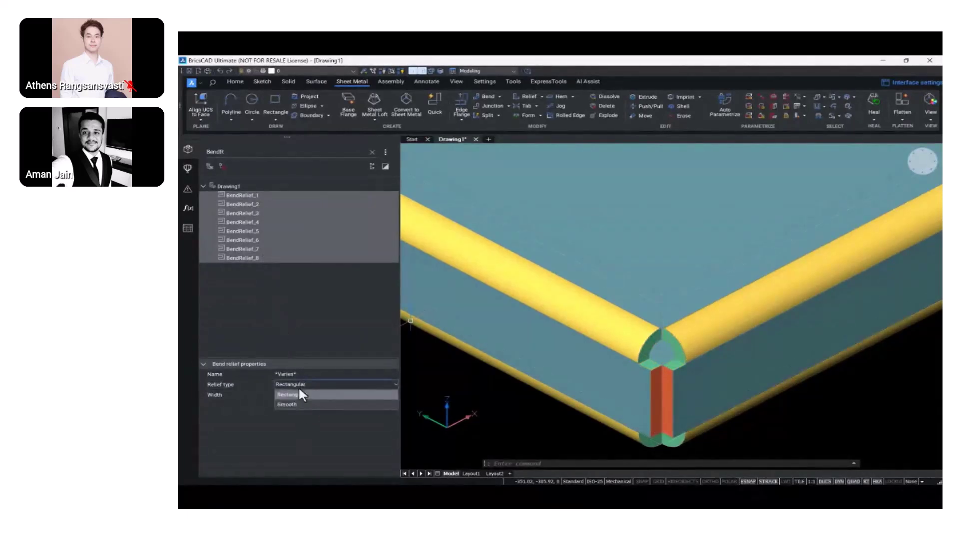
left_click(293, 405)
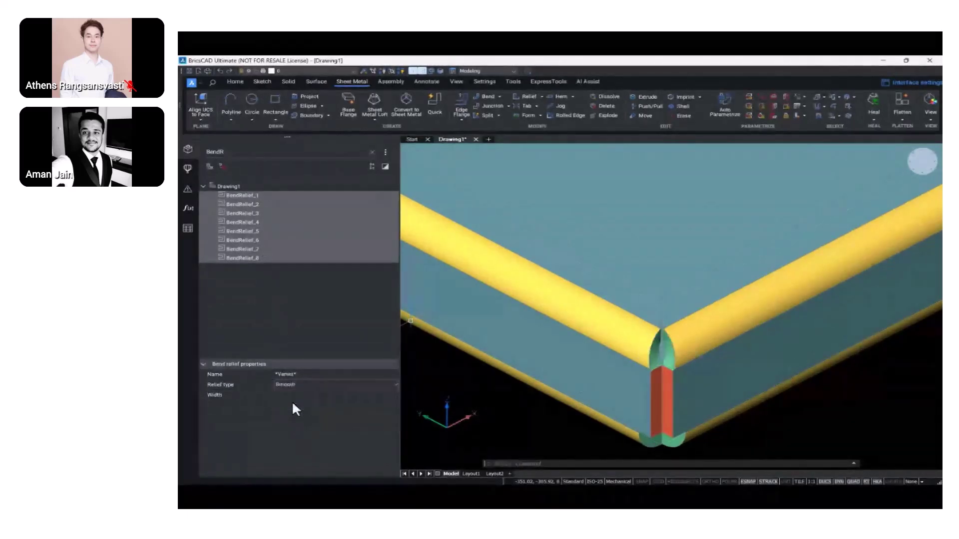
- Check the properties of BendRelief_7 and BendRelief_1, clear the browser filter and review Flange_1 in the full feature list
left_click(278, 249)
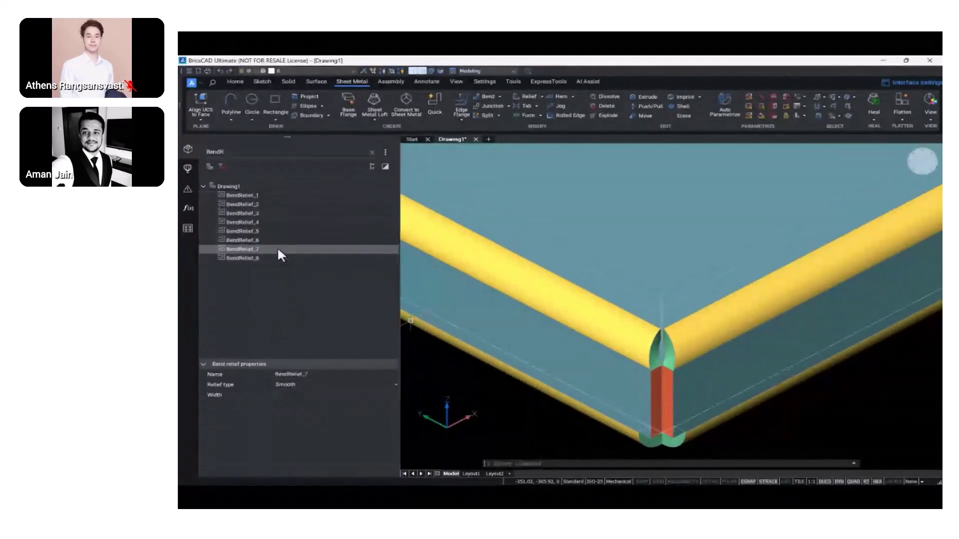
left_click(254, 195)
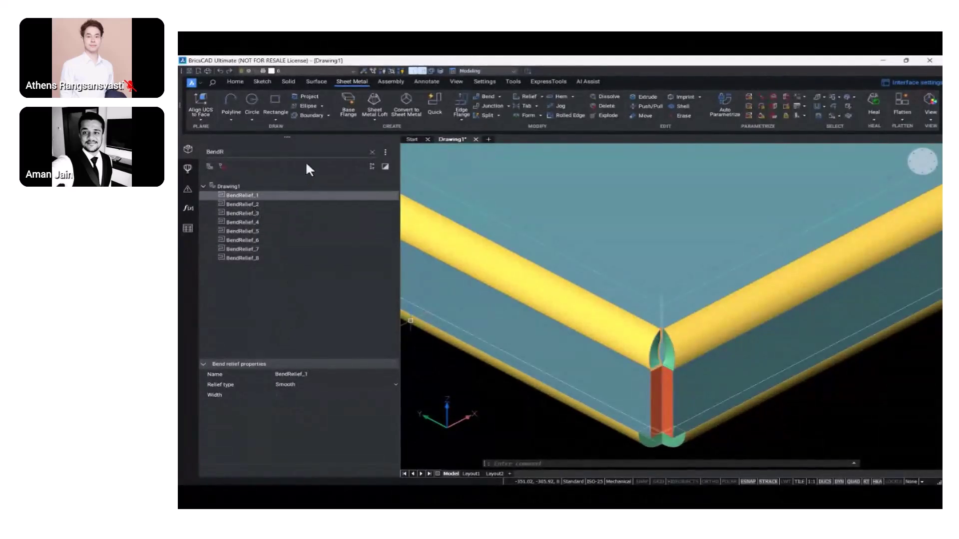
left_click(373, 149)
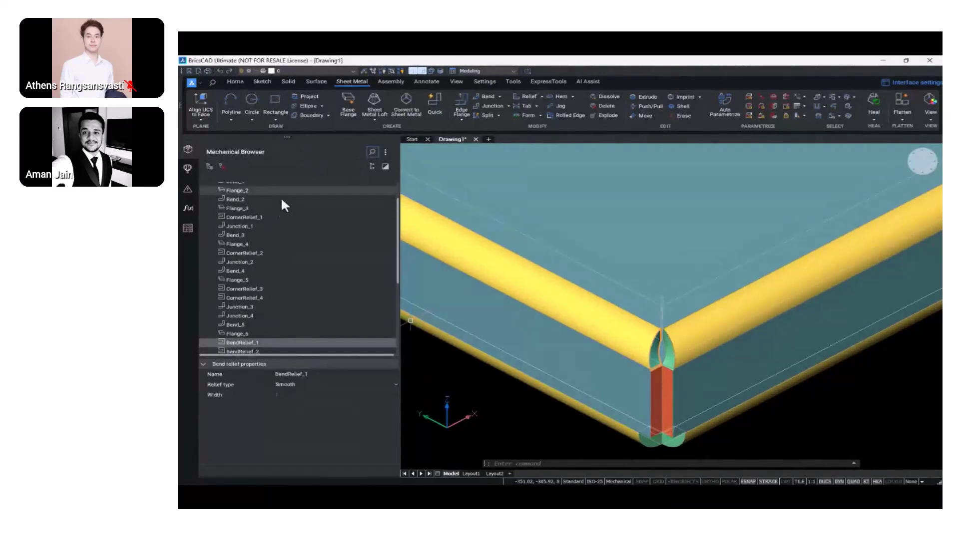
left_click(261, 203)
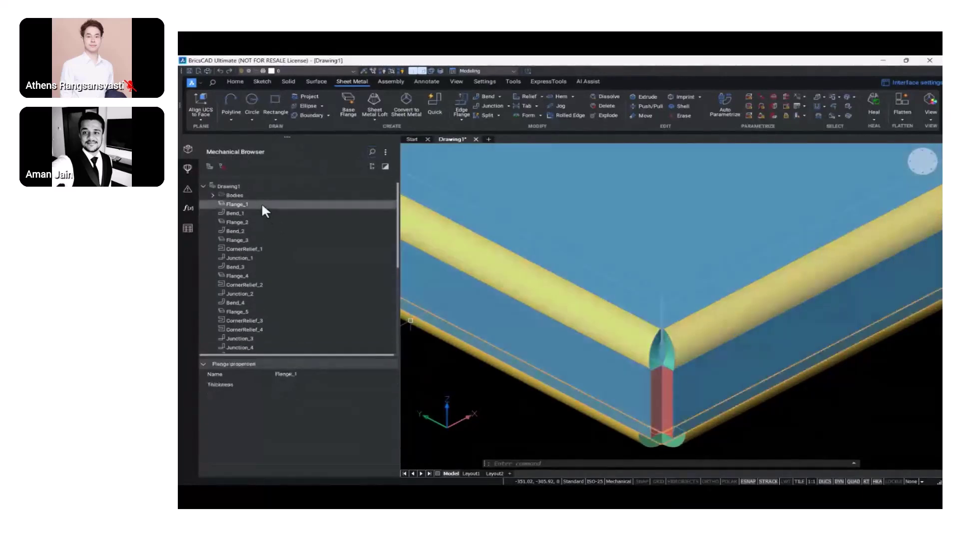
key("Escape")
- Show the whole part from the top in the 2dWireframe visual style
scroll(758, 428, "down", 6)
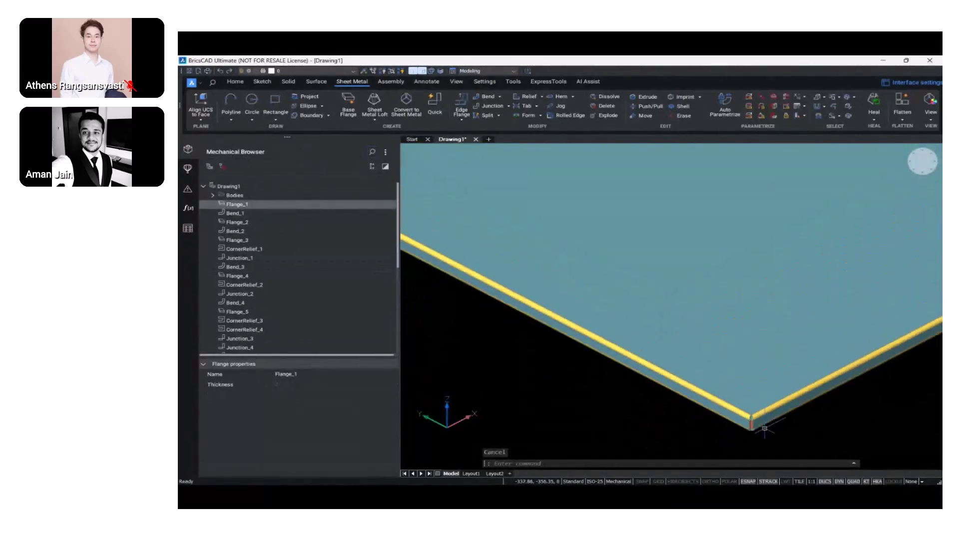
middle_click_drag(685, 401, 629, 398)
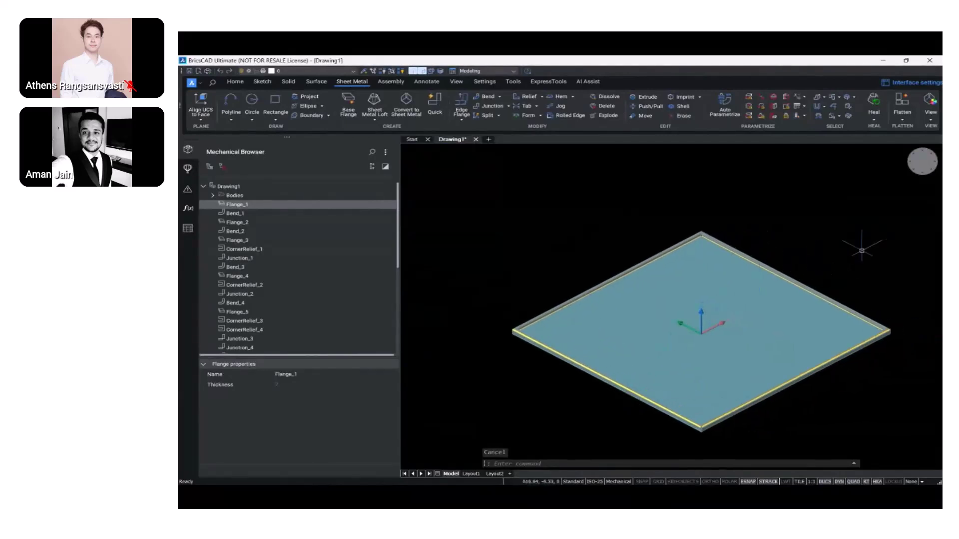
left_click(922, 165)
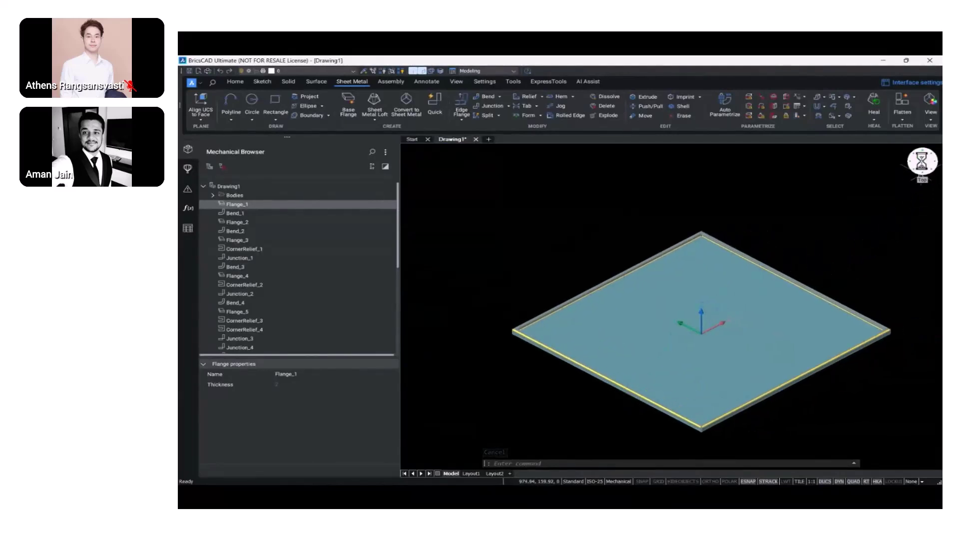
scroll(880, 220, "down", 3)
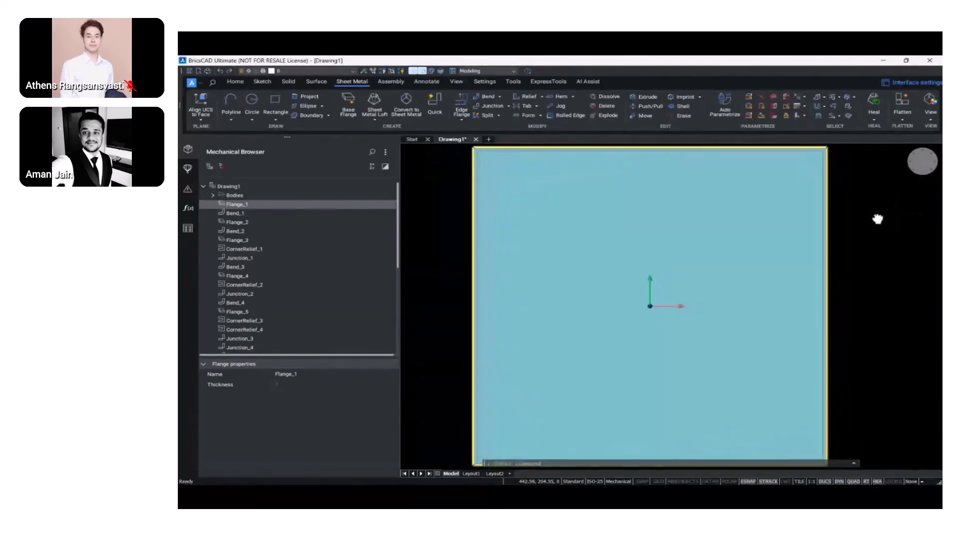
middle_click_drag(859, 210, 812, 256)
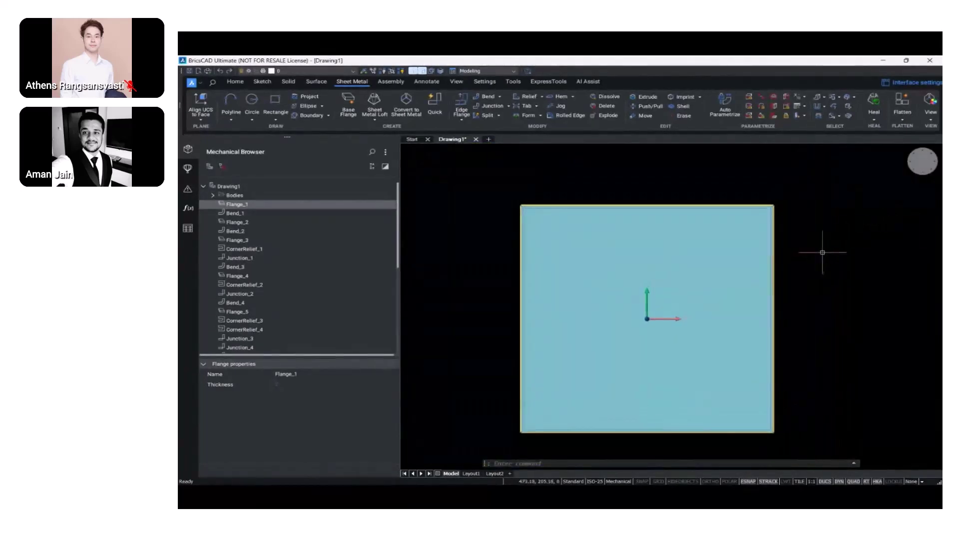
type("1")
key("Escape")
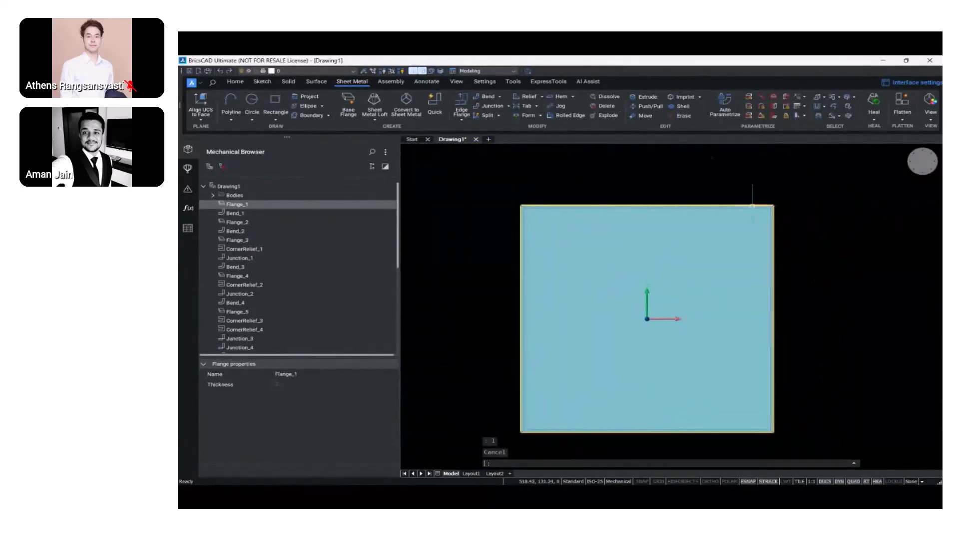
left_click(480, 71)
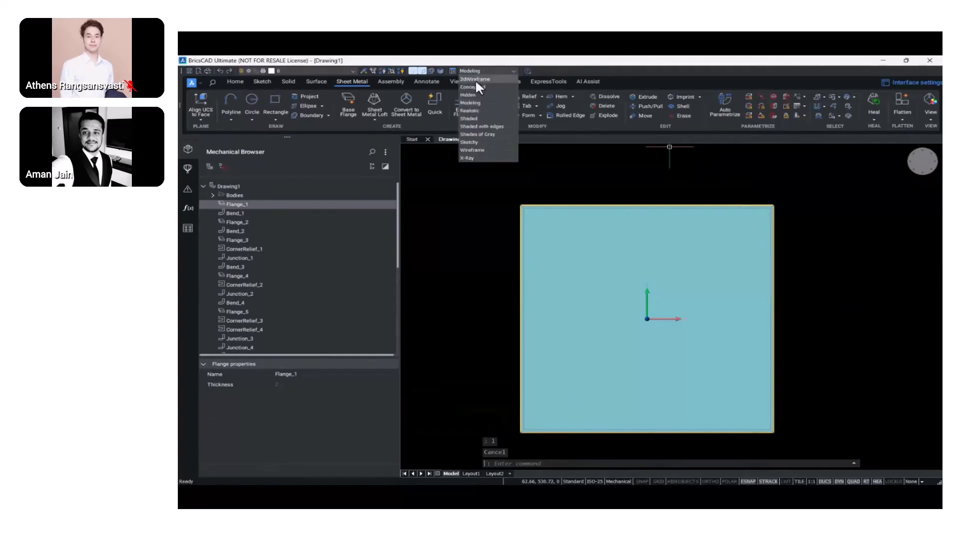
left_click(477, 80)
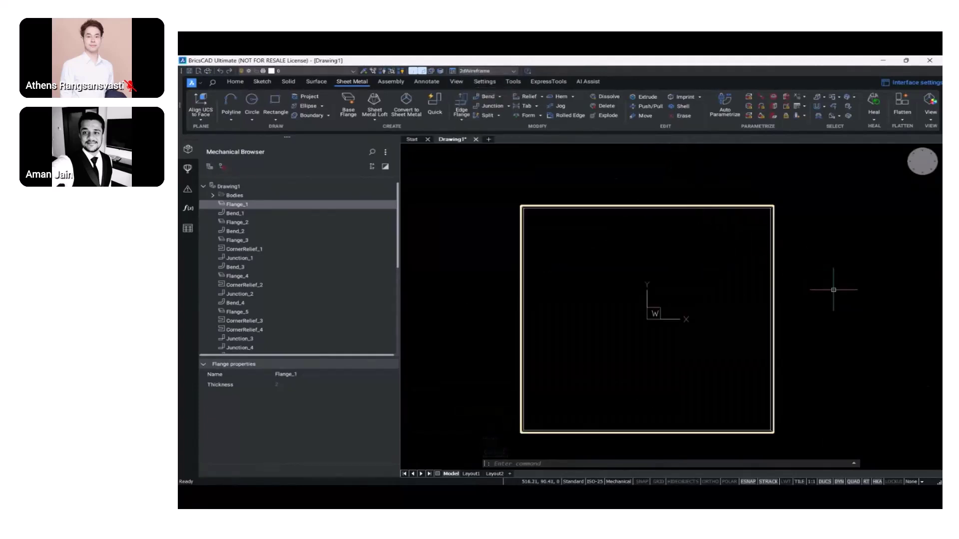
- Draw a vertical line 200 mm long upward from the origin 0,0,0 with Ortho on
type("l")
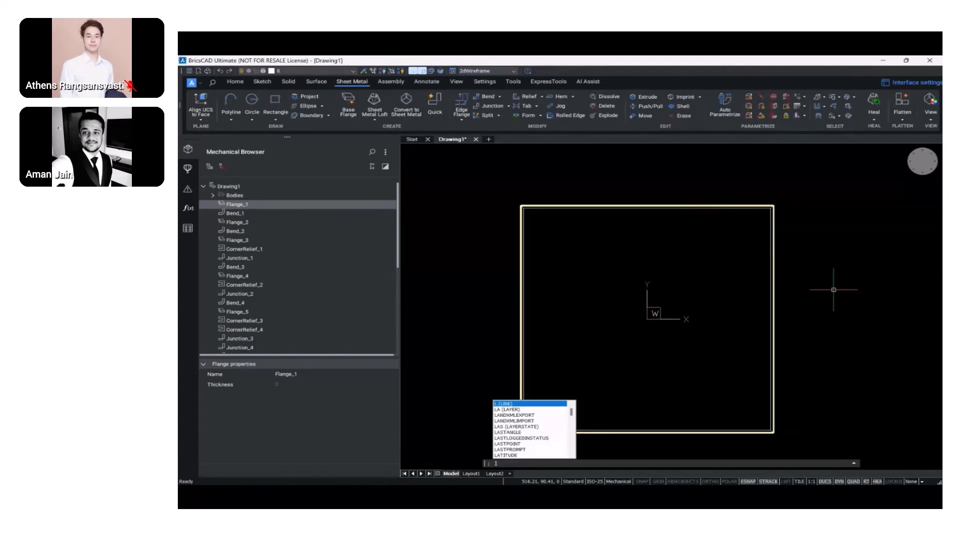
key("Return")
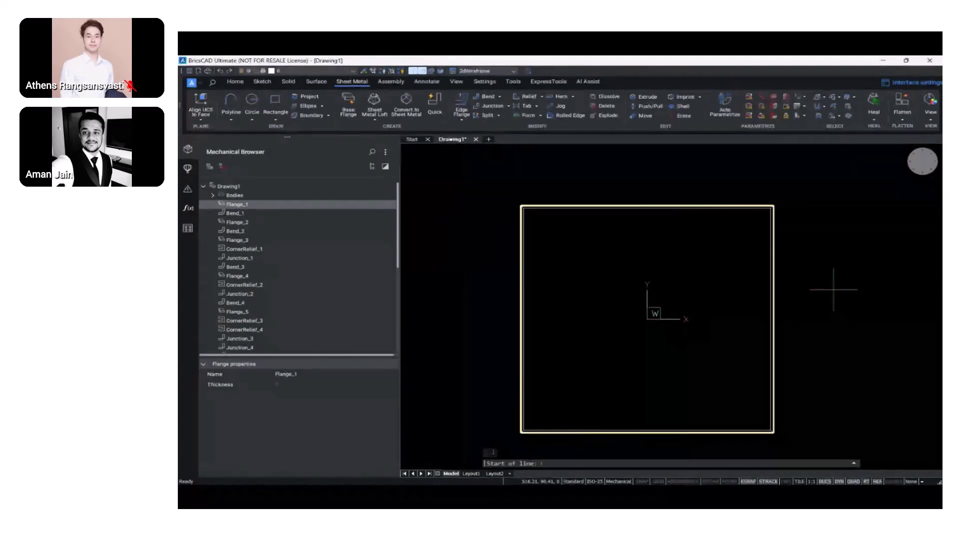
type("0,0,0")
key("Return")
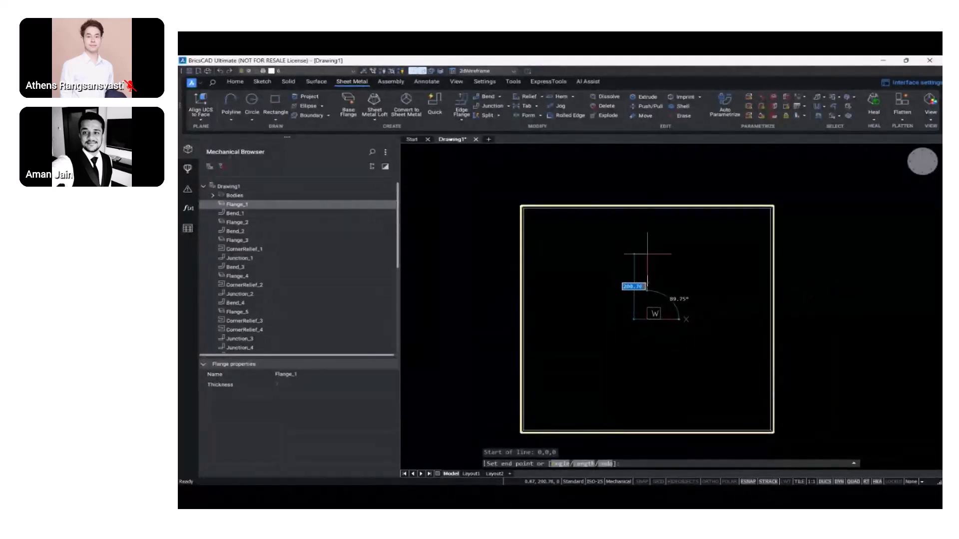
scroll(648, 254, "up", 3)
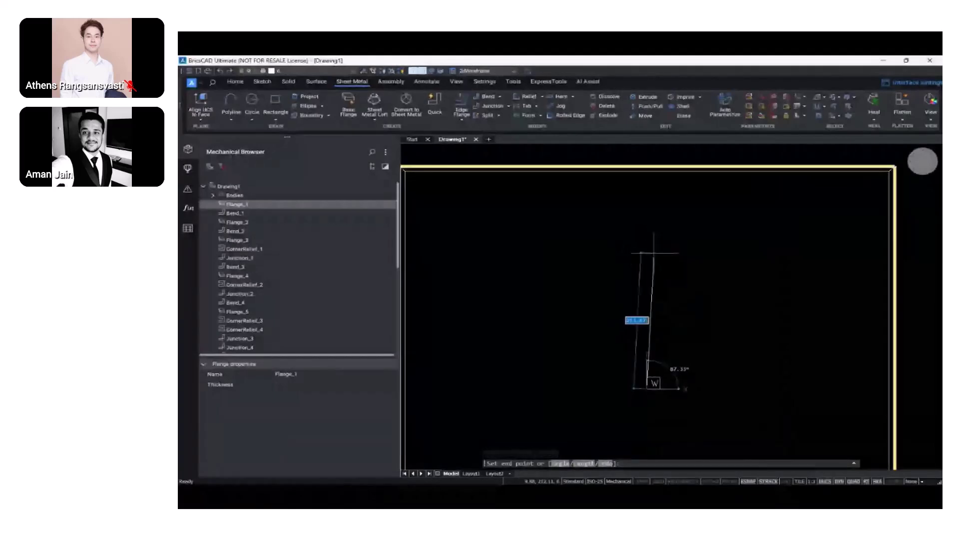
scroll(653, 253, "down", 1)
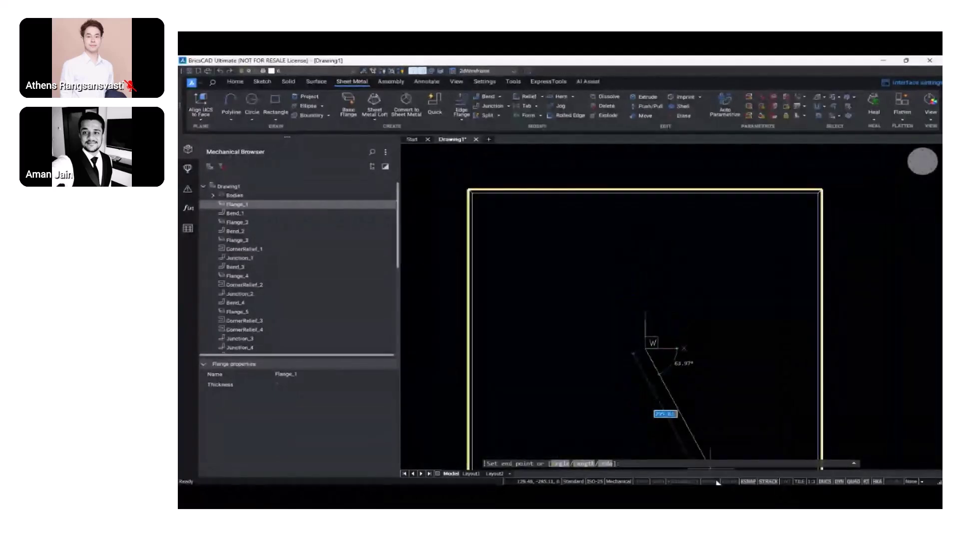
left_click(716, 482)
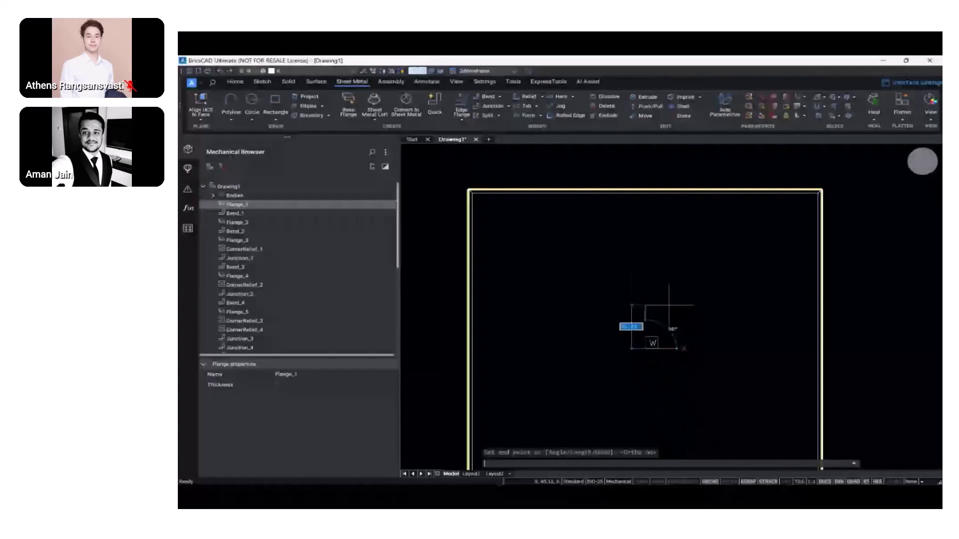
type("200")
key("Return")
key("Escape")
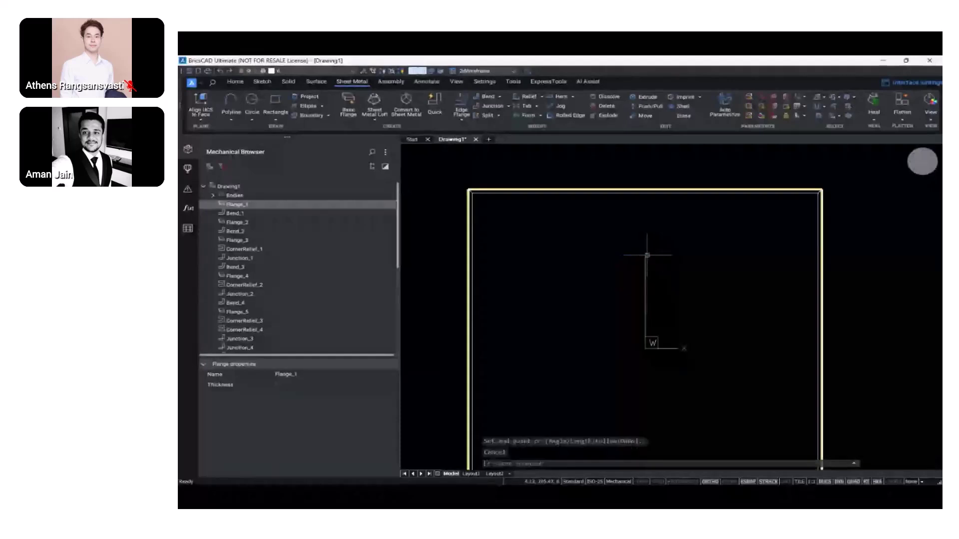
- Draw a 145 mm horizontal line to the left from the midpoint of the 200 mm vertical line
type("l")
key("Return")
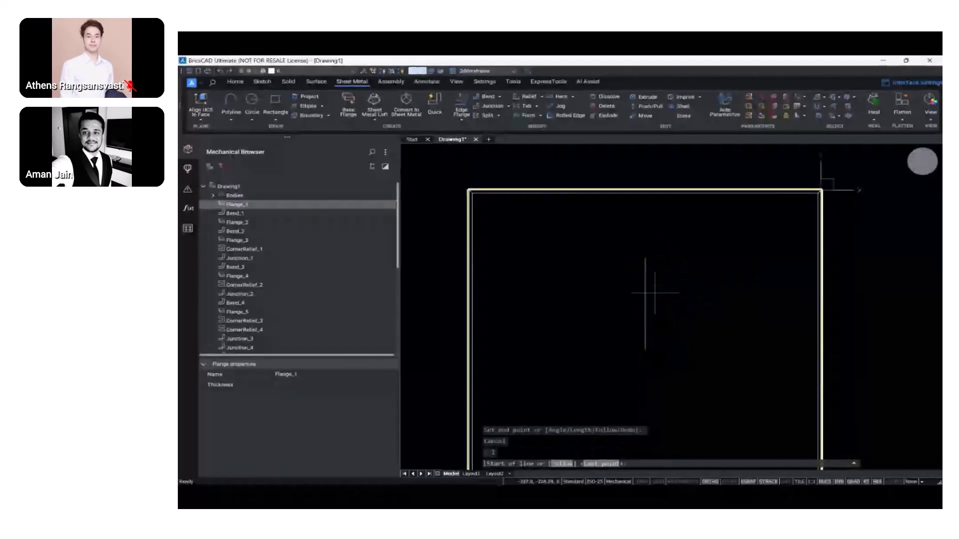
left_click(644, 302)
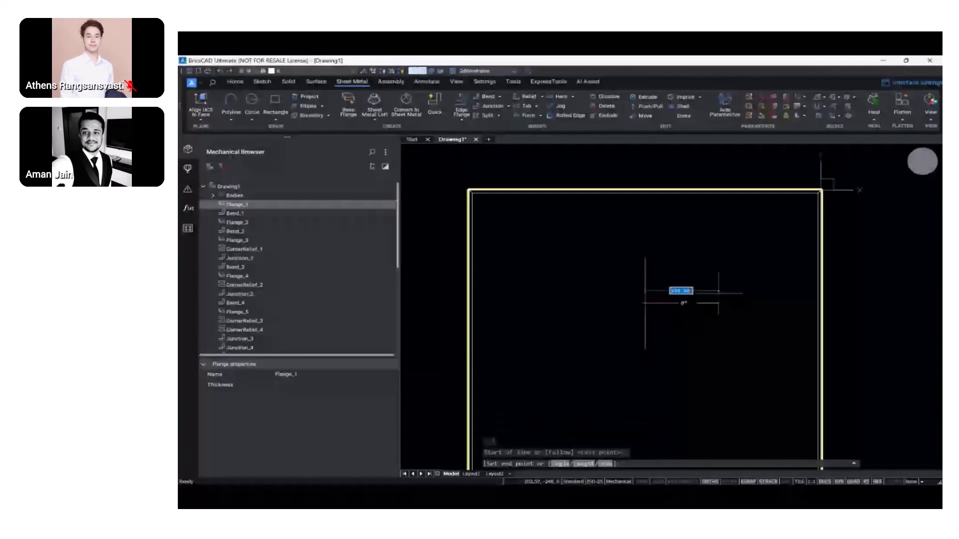
type("150")
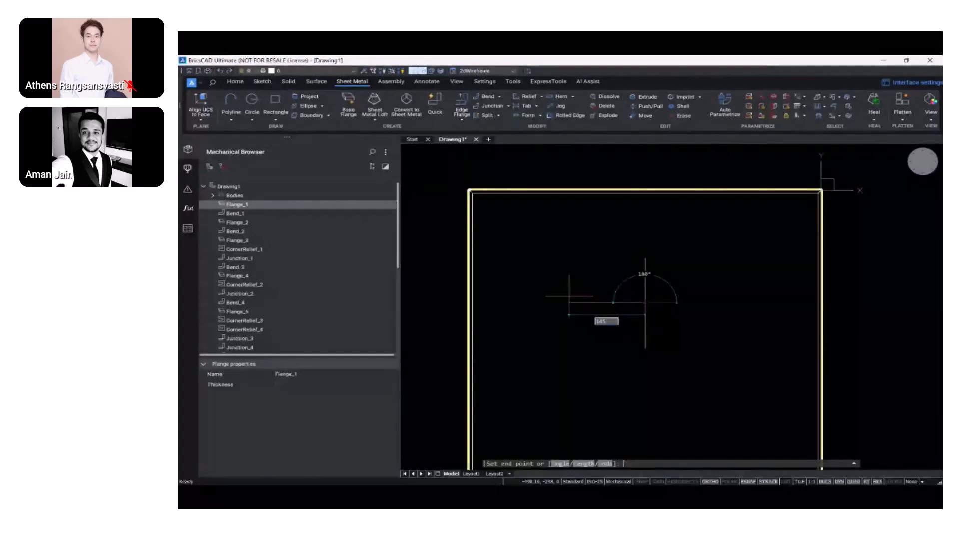
key("Return")
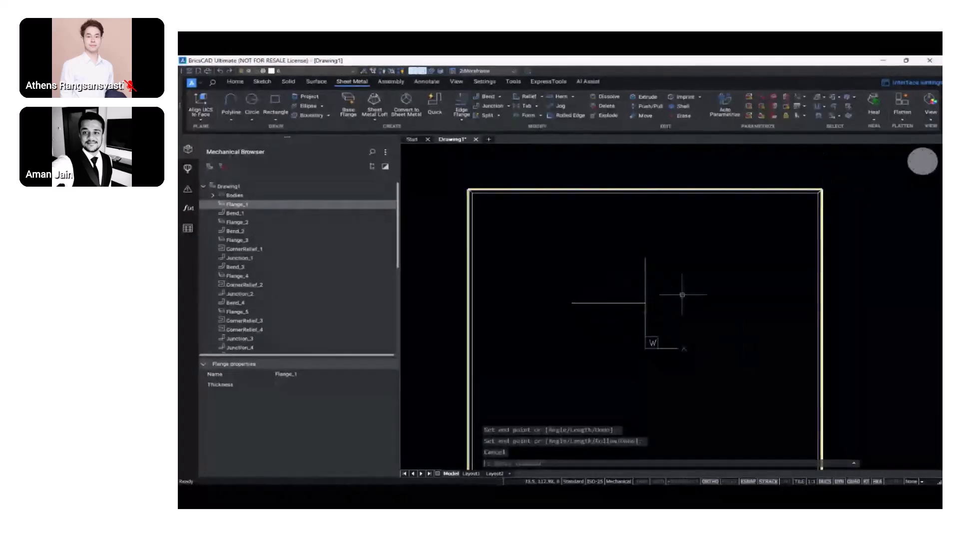
key("Escape")
- Draw a 145 mm horizontal line to the left from the upper endpoint of the vertical line
type("l")
key("Return")
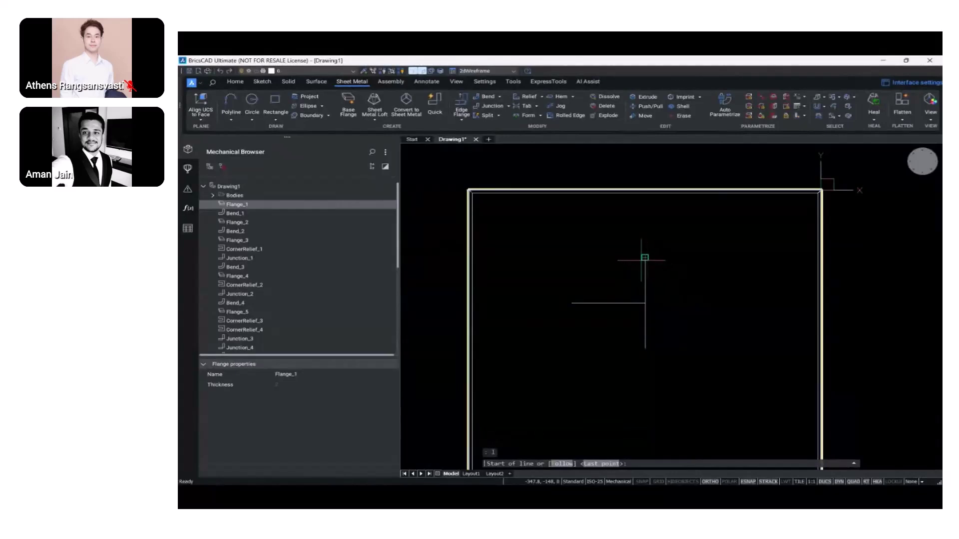
left_click(644, 257)
type("145")
key("Return")
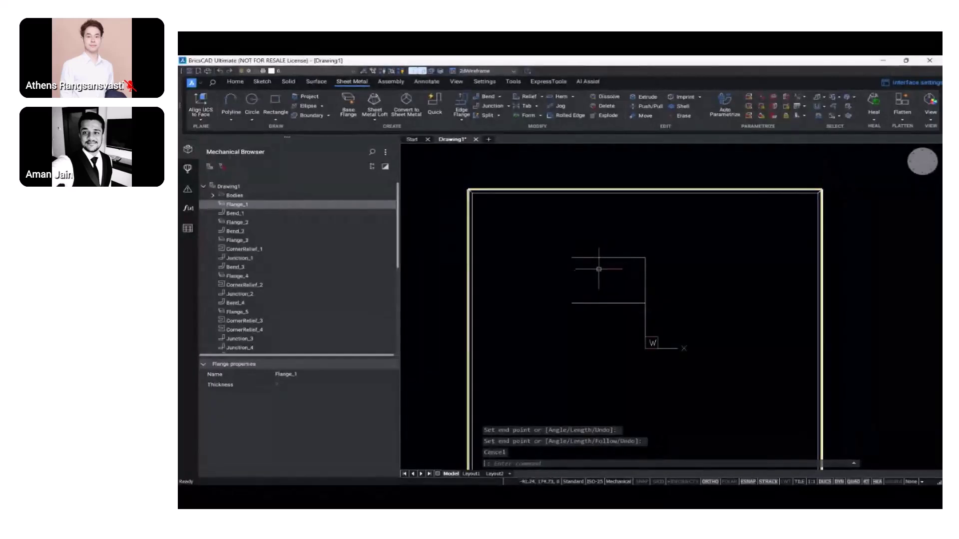
key("Escape")
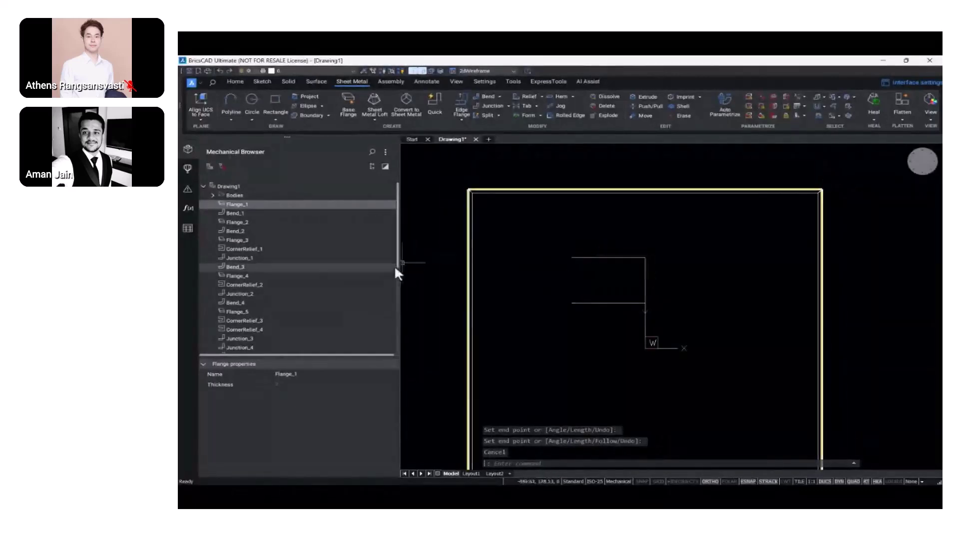
- Insert the standard Hole from the Holes library at the left endpoint of the upper horizontal line
left_click(188, 168)
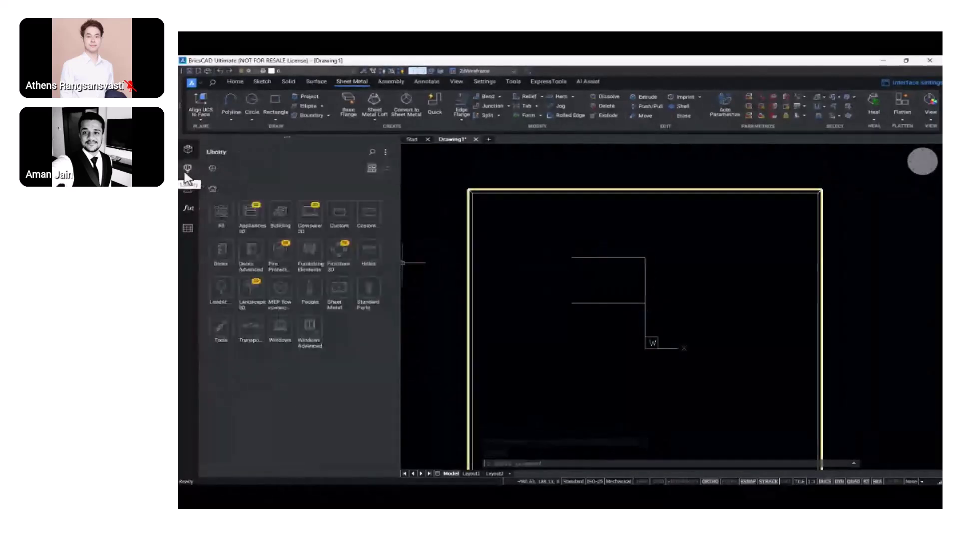
left_click(378, 256)
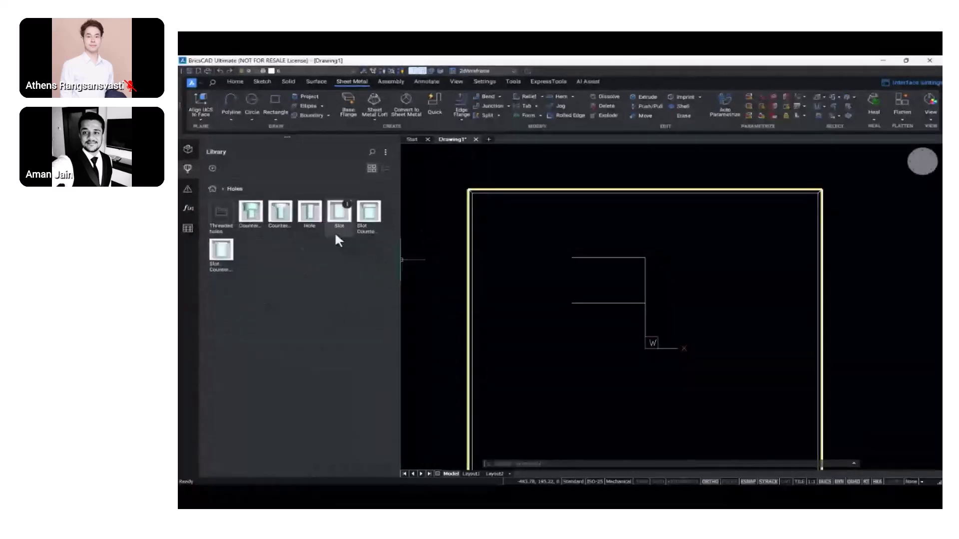
left_click(310, 220)
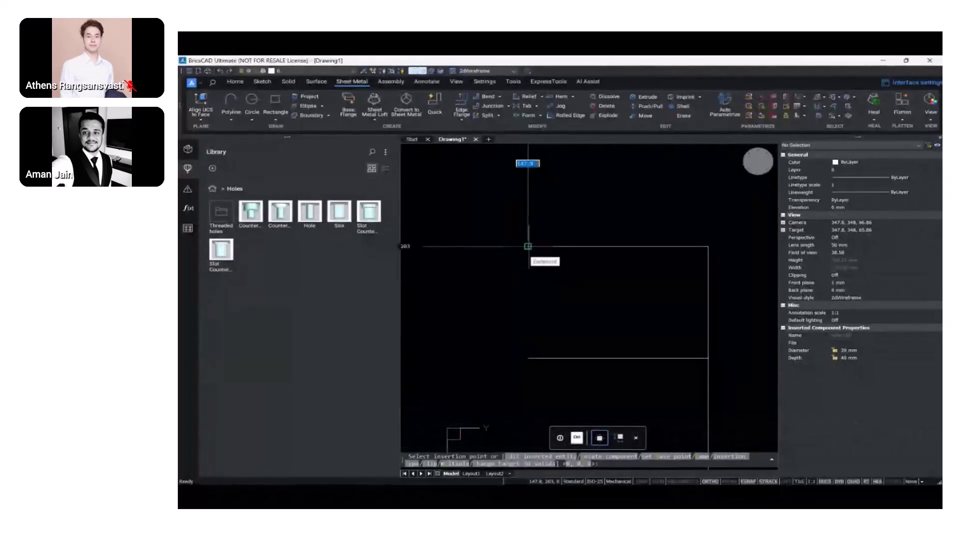
left_click(528, 247)
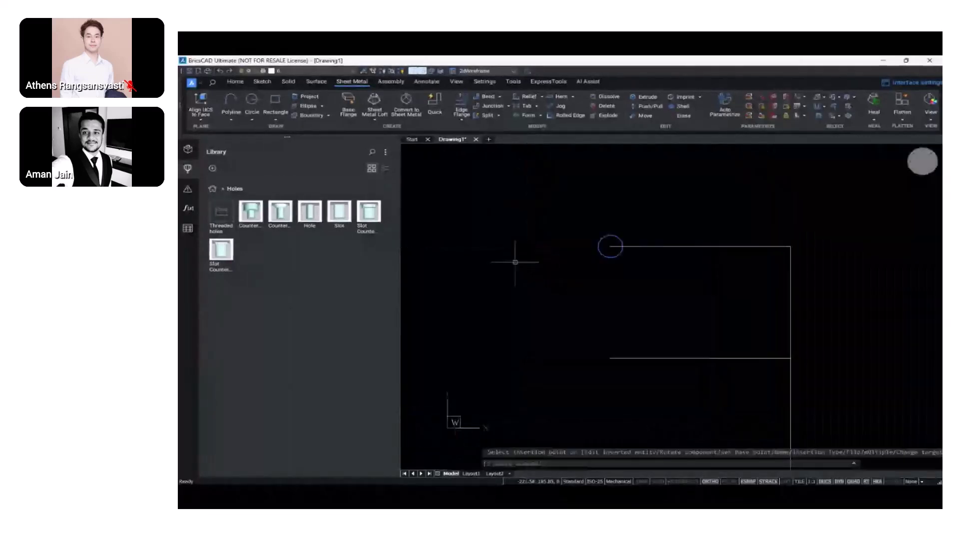
- Open the properties of the inserted hole and its Diameter parameter
scroll(586, 308, "down", 4)
middle_click_drag(585, 308, 558, 280)
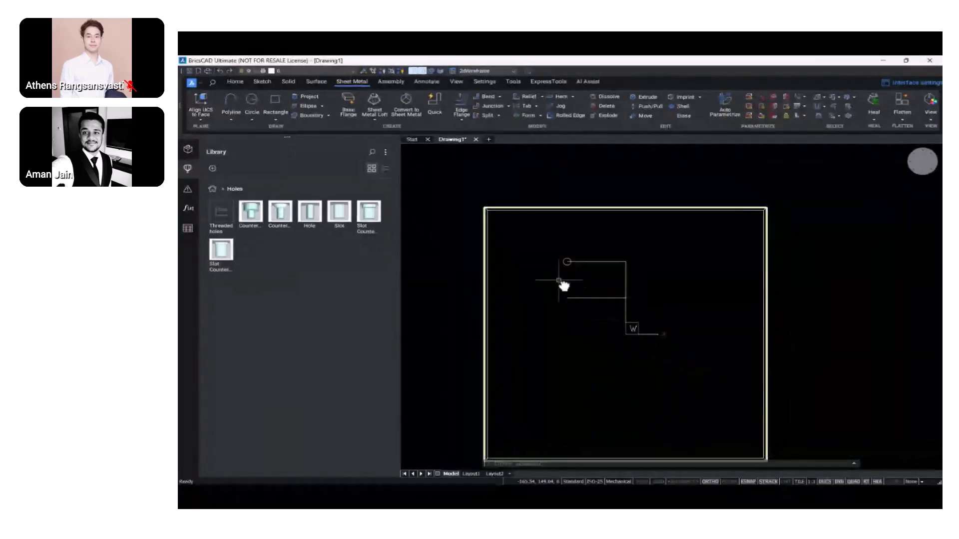
scroll(573, 271, "up", 4)
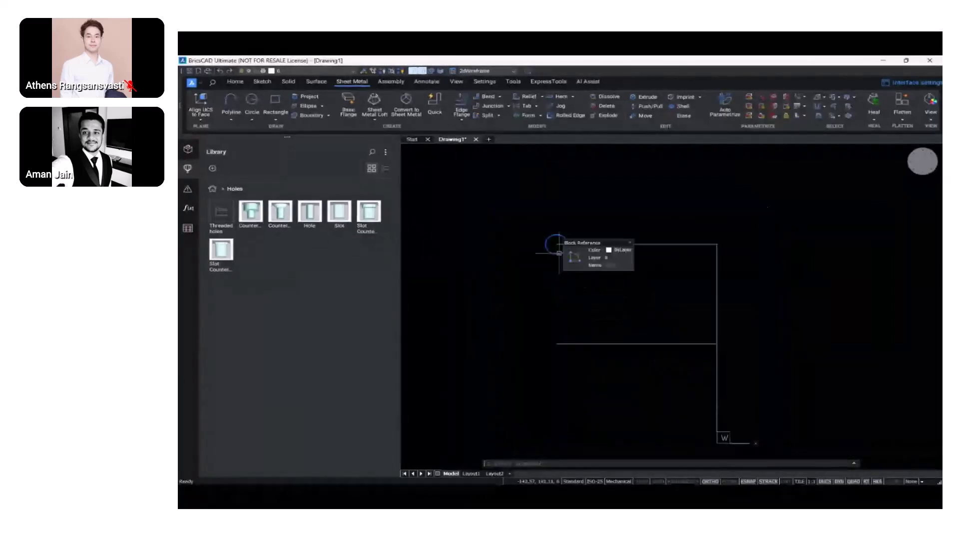
double_click(559, 253)
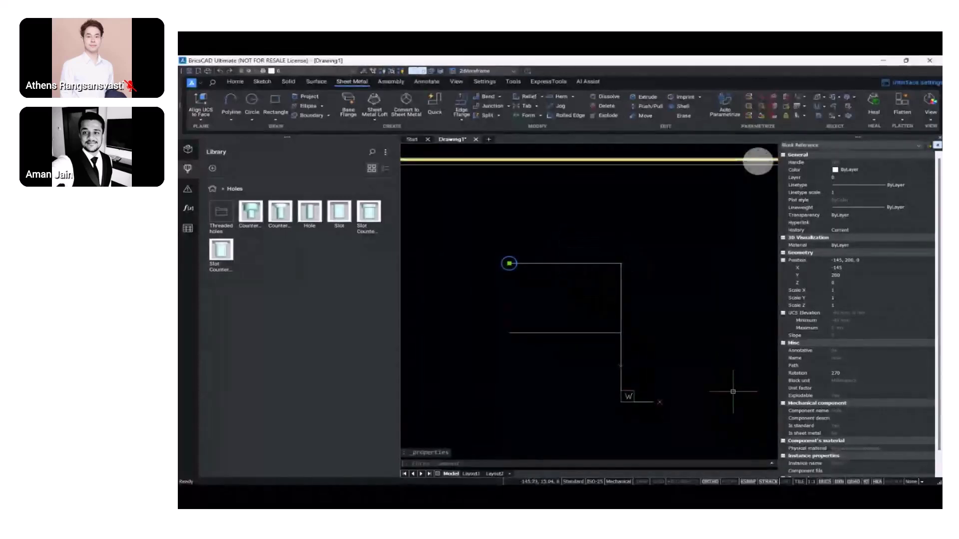
scroll(791, 417, "down", 1)
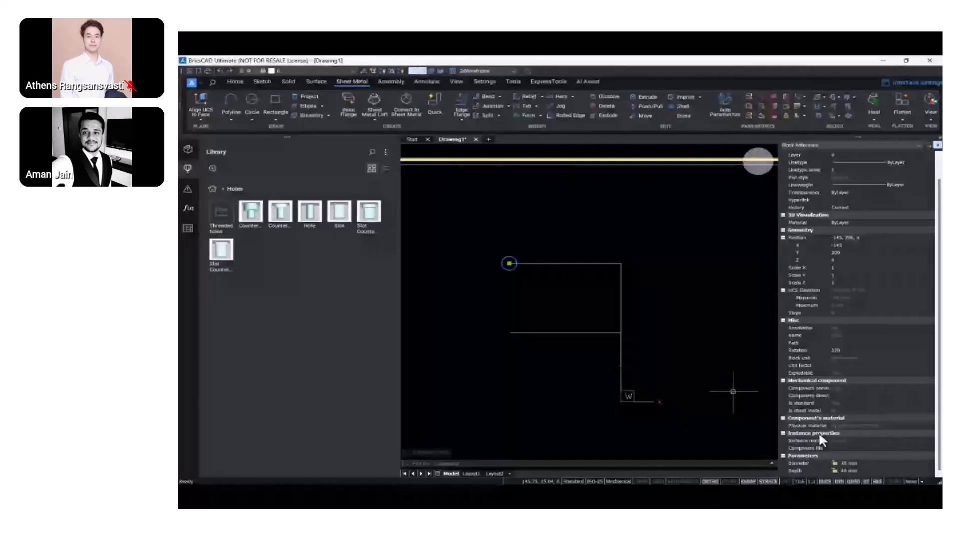
left_click(848, 464)
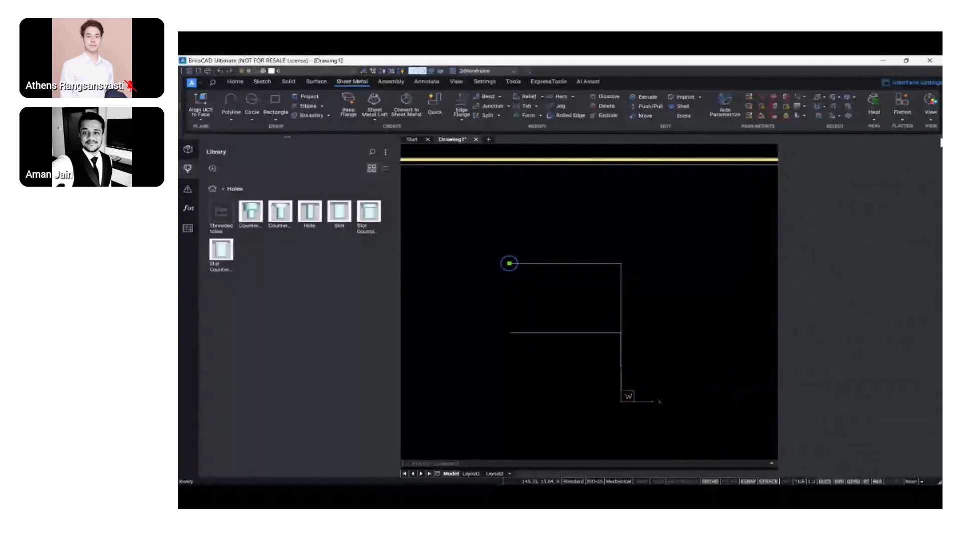
key("Escape")
- Mirror the hole across the 200 mm vertical line, keeping the original
mouse_move(625, 274)
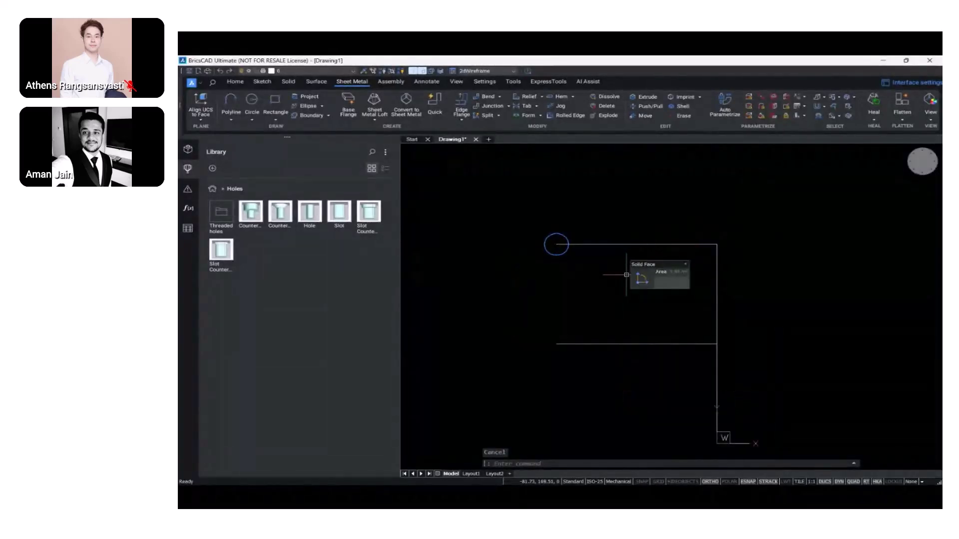
type("mo")
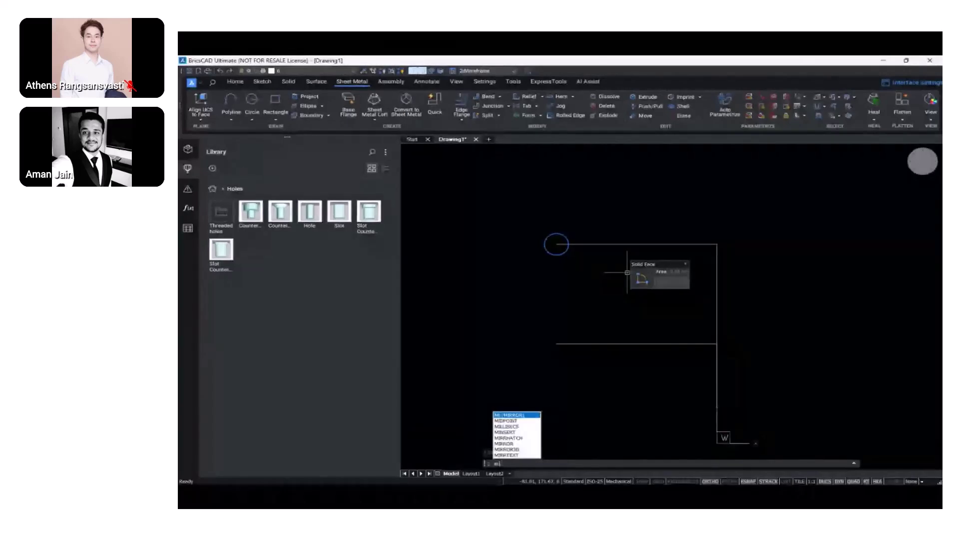
key("Return")
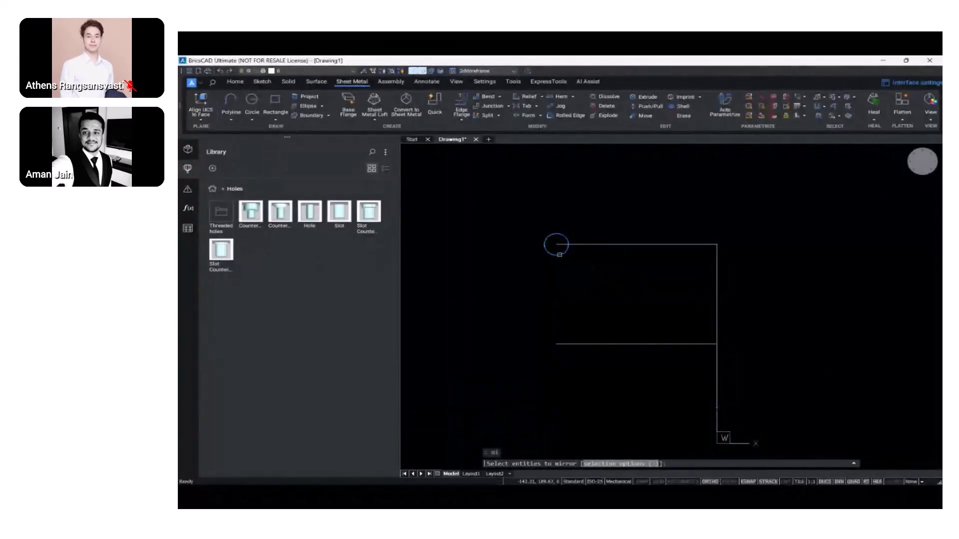
left_click(560, 256)
key("Return")
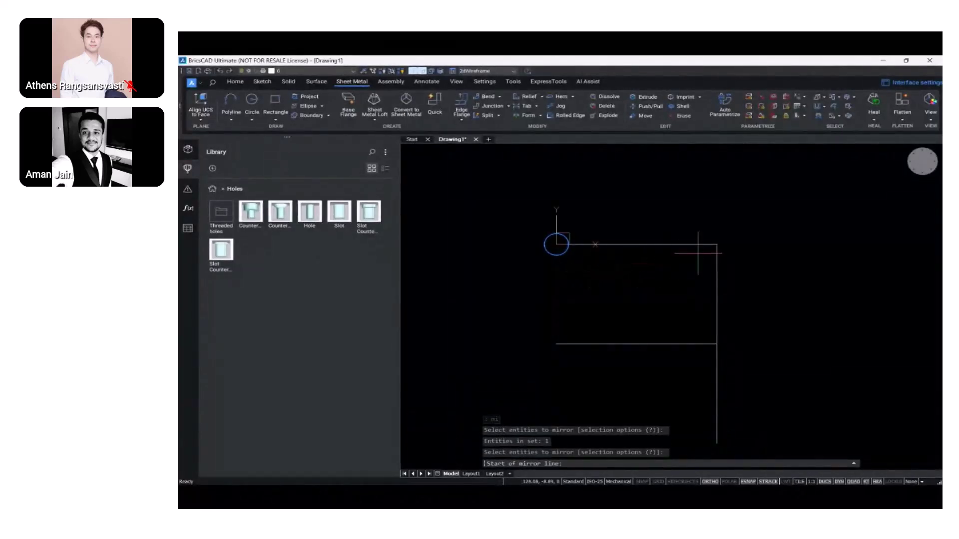
left_click(716, 244)
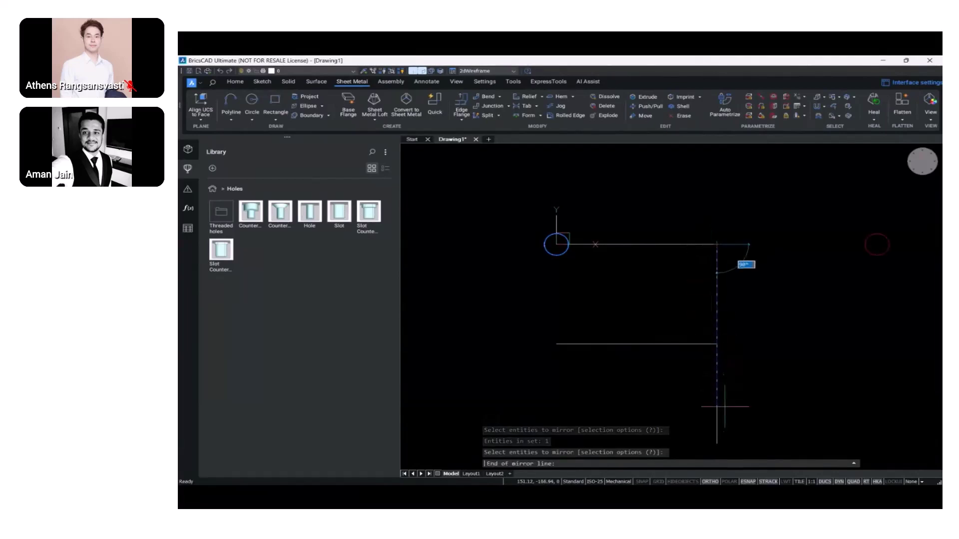
left_click(716, 443)
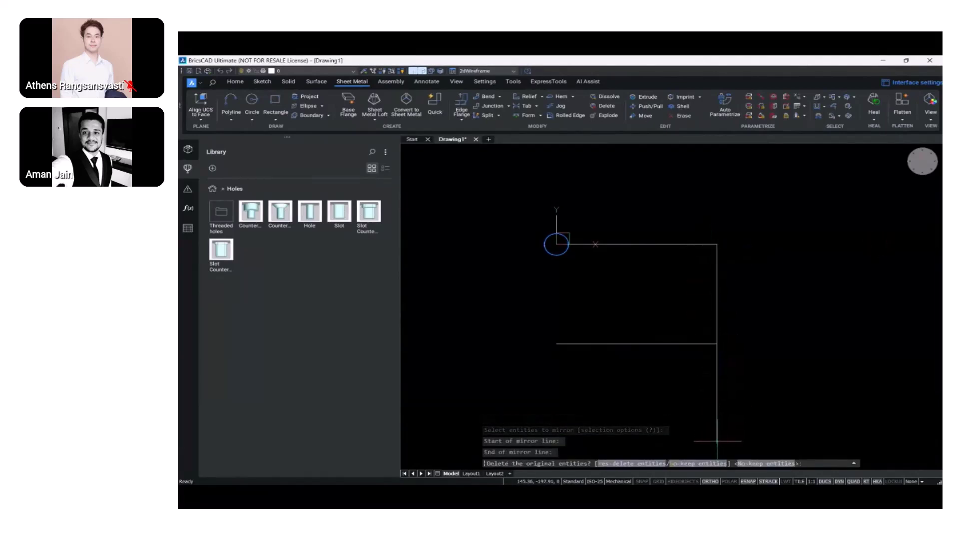
key("Return")
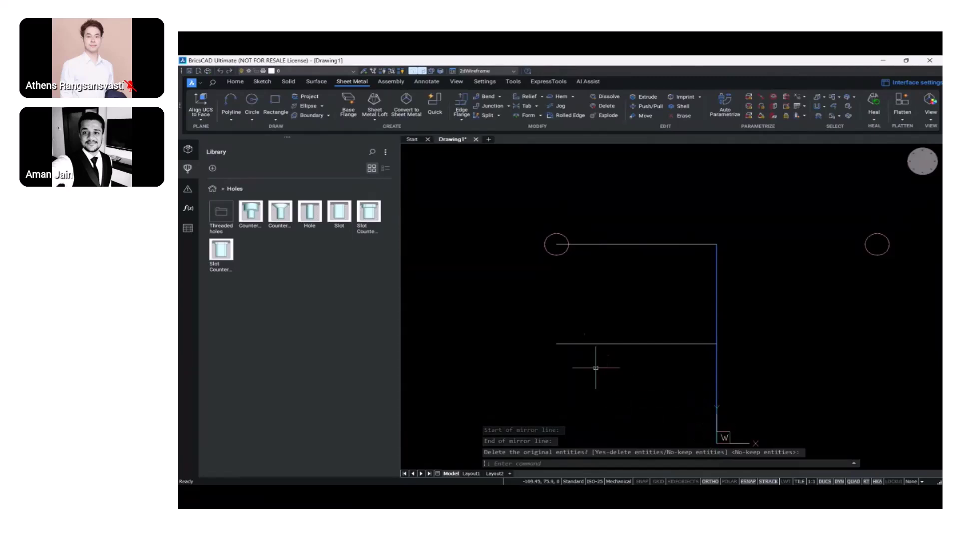
key("Escape")
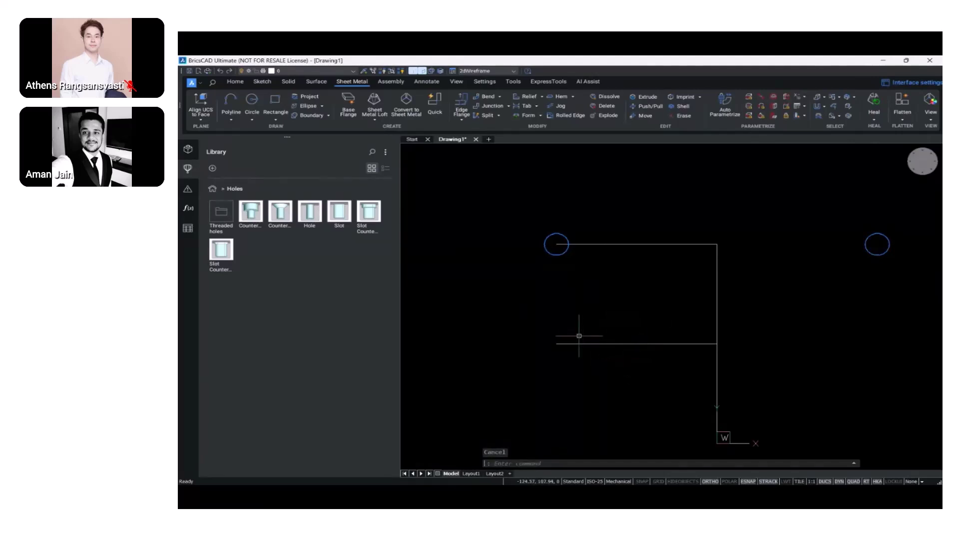
scroll(630, 368, "down", 5)
key("Escape")
left_click(834, 361)
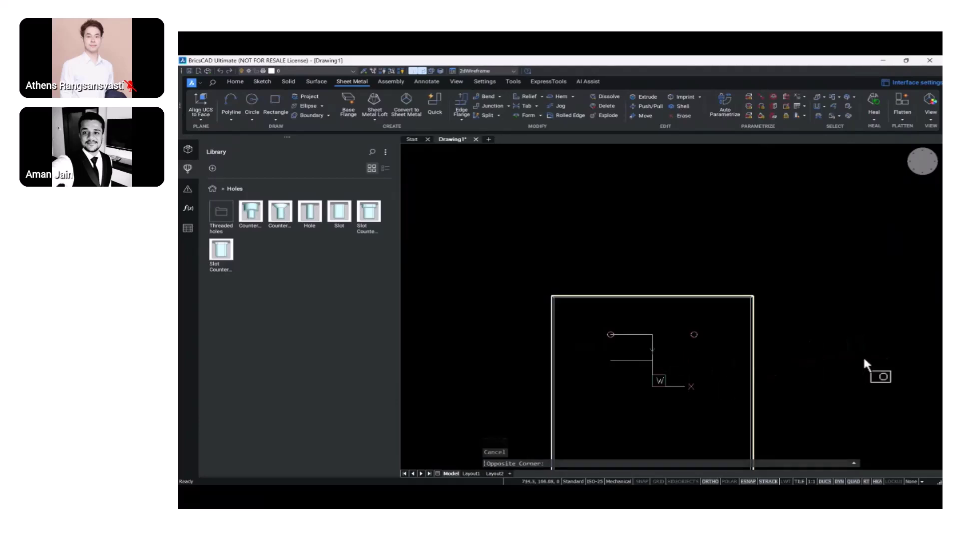
key("Escape")
key("Escape")
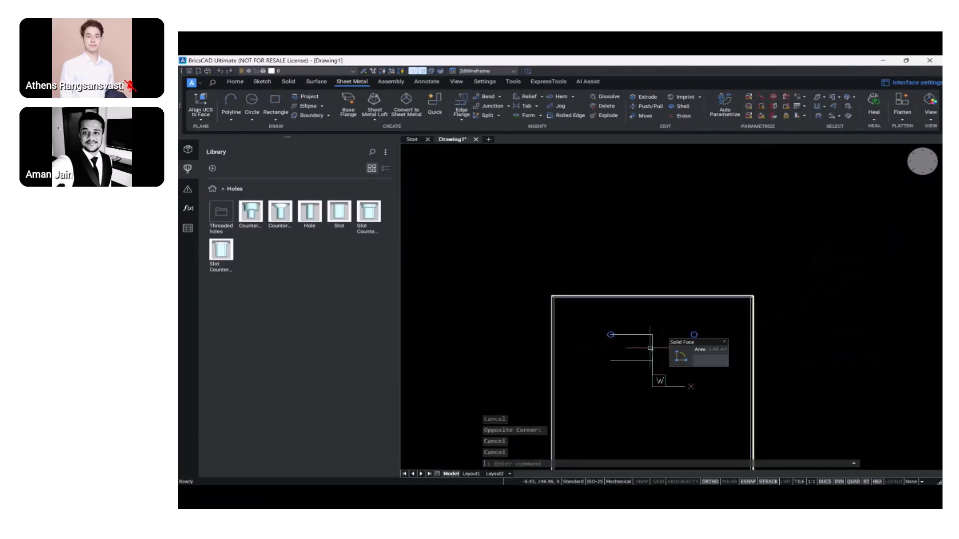
- Mirror both upper holes across the lower horizontal line, keeping the originals, to form a four-hole pattern
scroll(573, 343, "up", 4)
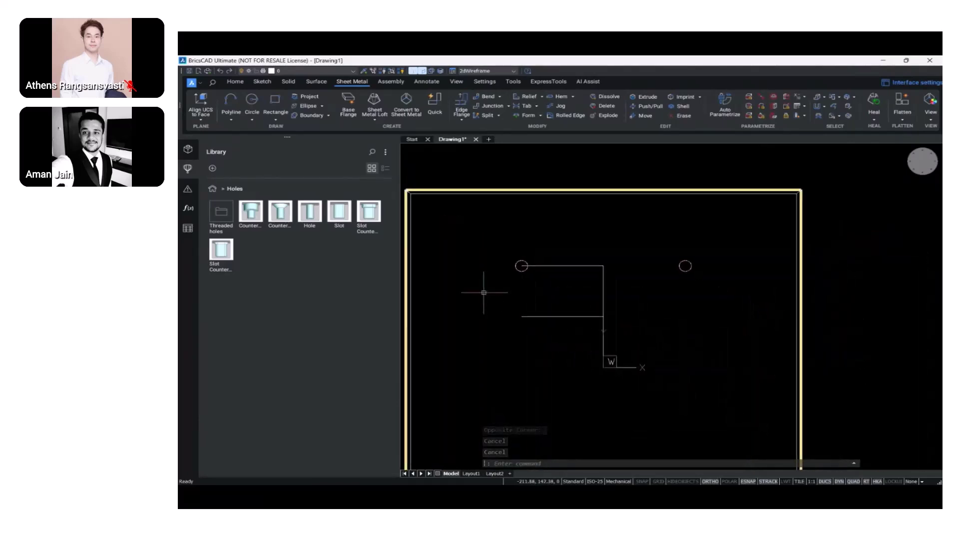
type("mi")
key("Return")
scroll(514, 277, "up", 5)
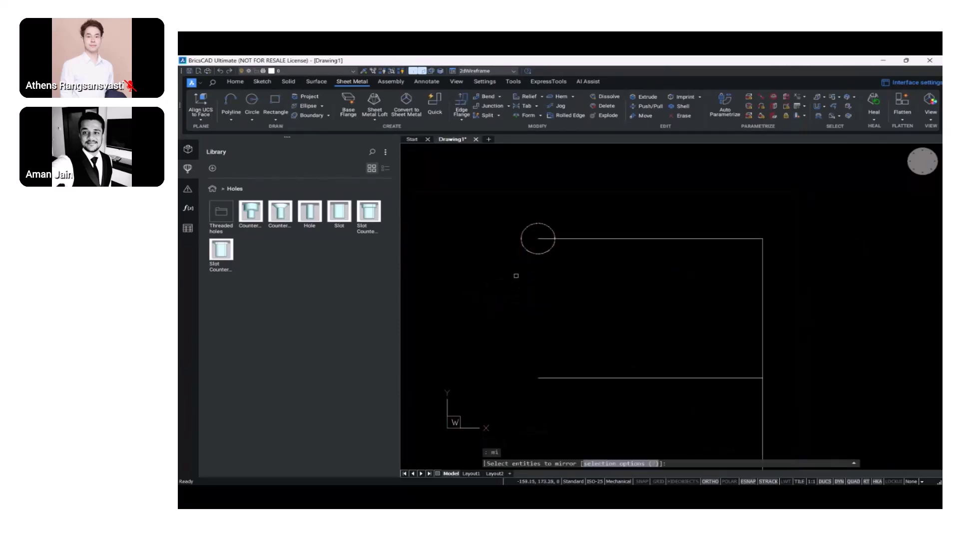
left_click(537, 255)
scroll(734, 278, "down", 3)
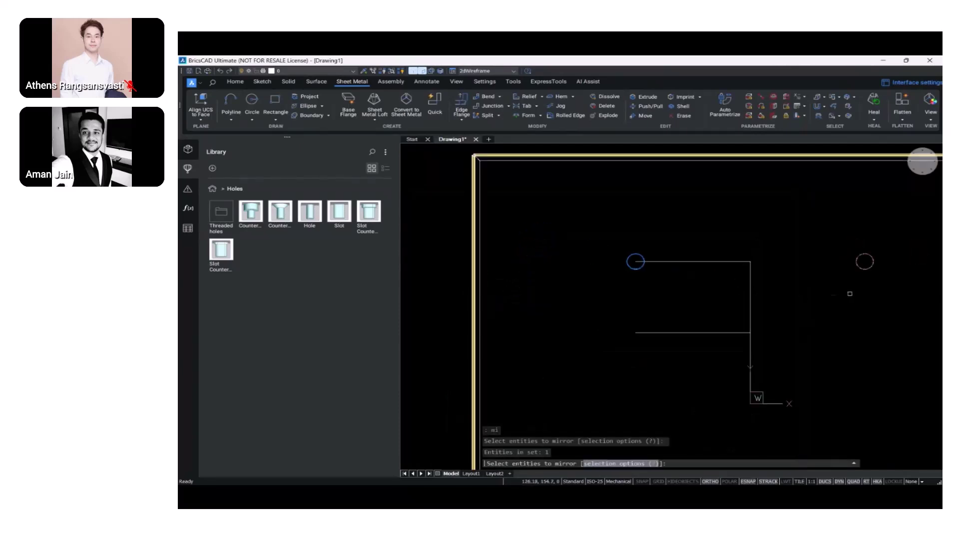
left_click(863, 270)
key("Return")
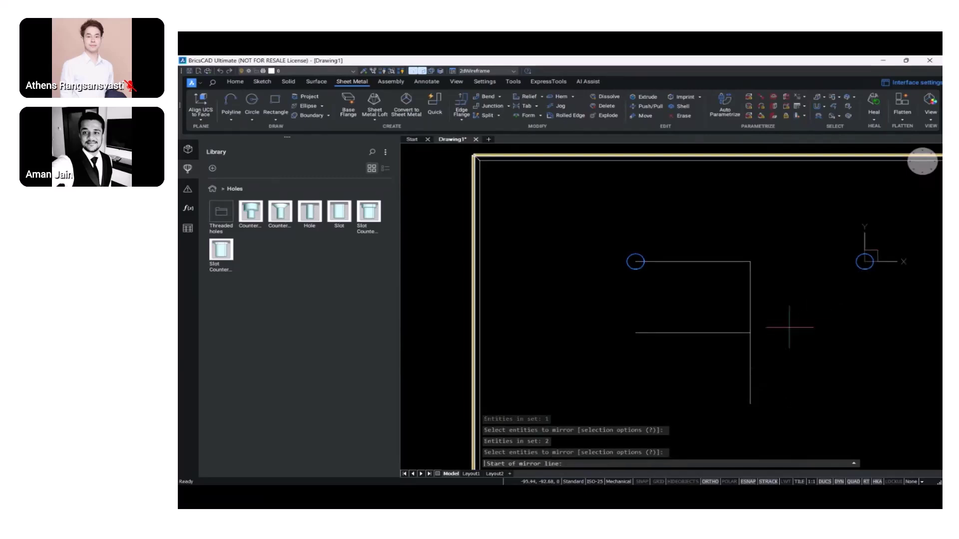
left_click(635, 332)
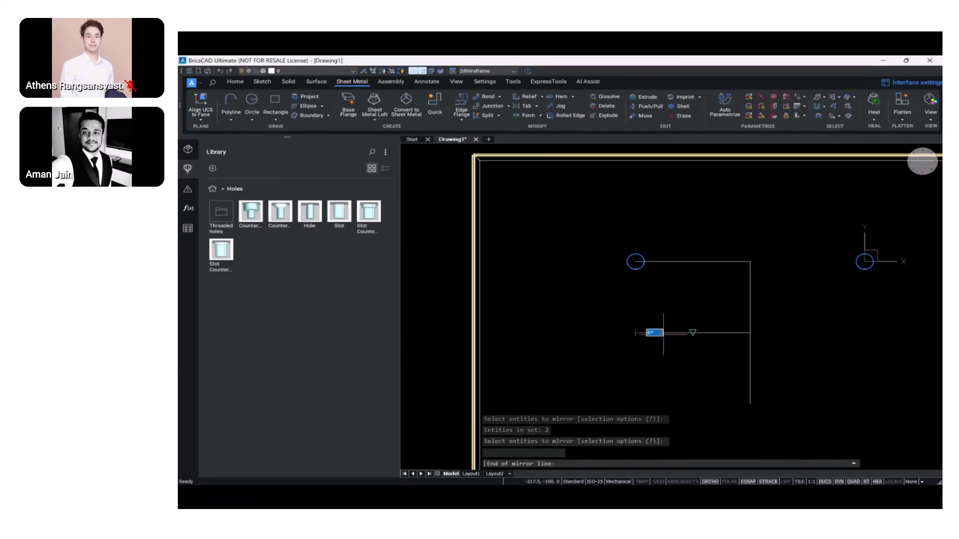
left_click(750, 332)
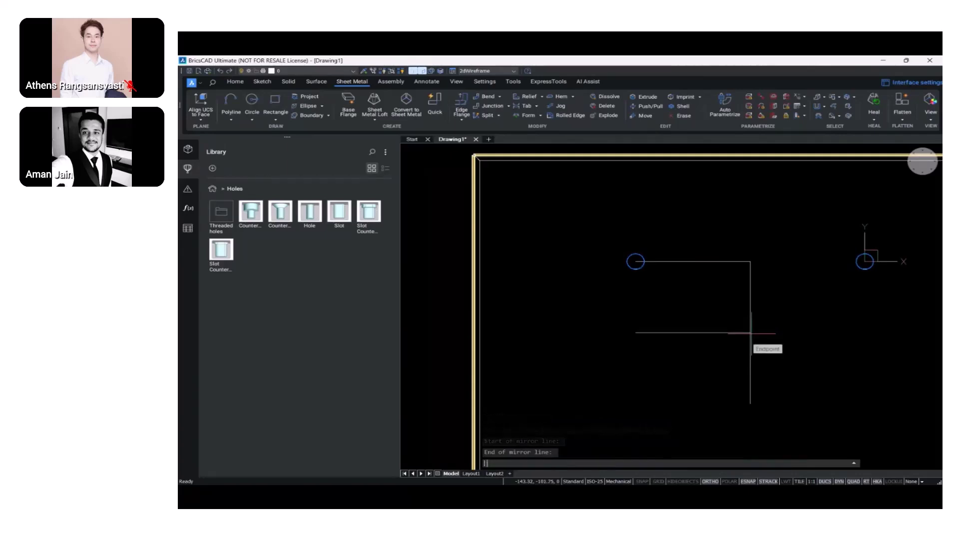
scroll(750, 332, "down", 3)
middle_click_drag(747, 336, 595, 316)
key("Escape")
- Delete the three construction lines left over from positioning the four-hole pattern
left_click(592, 278)
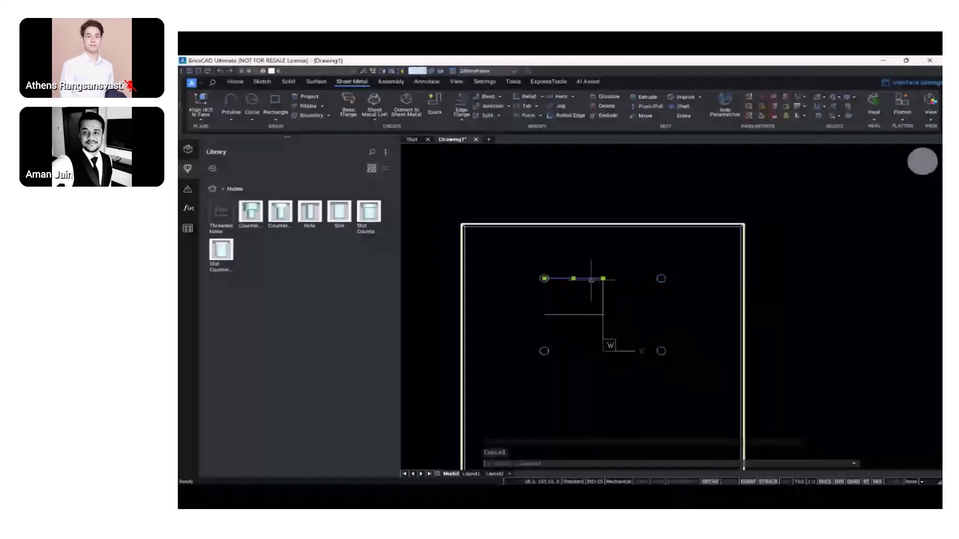
left_click(590, 315)
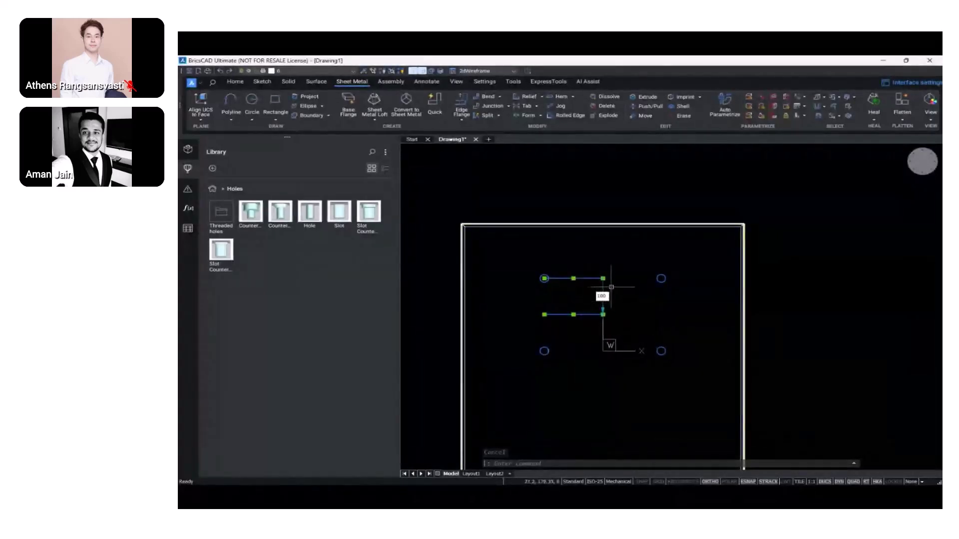
left_click(603, 288)
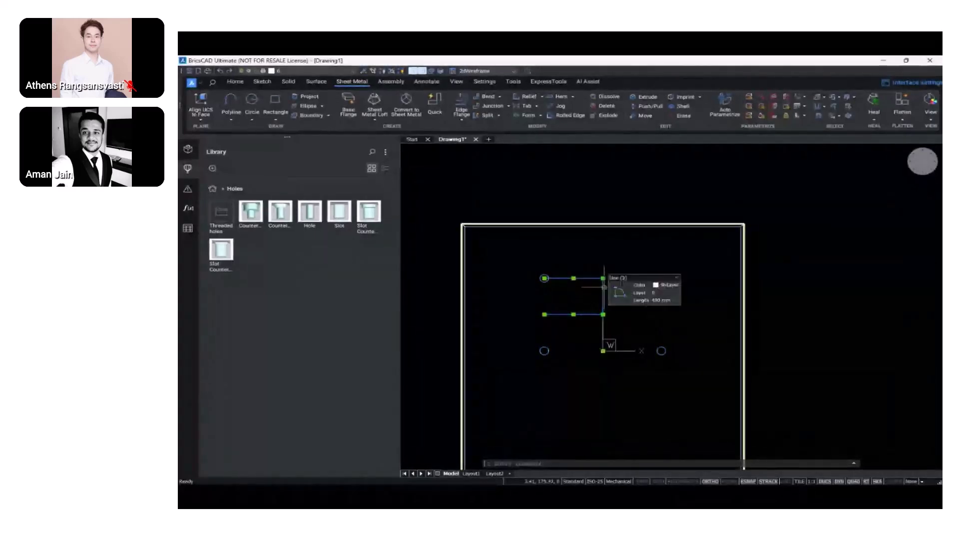
key("Delete")
- Insert another standard Hole from the Holes library, 150 mm along X from the pattern's lower-right hole
middle_click_drag(577, 295, 519, 267)
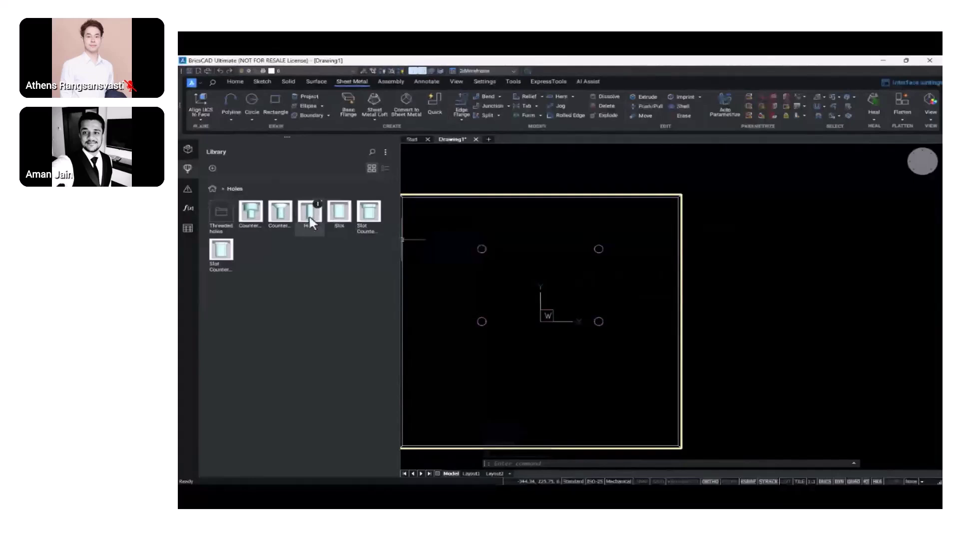
left_click_drag(310, 222, 526, 318)
scroll(526, 318, "up", 5)
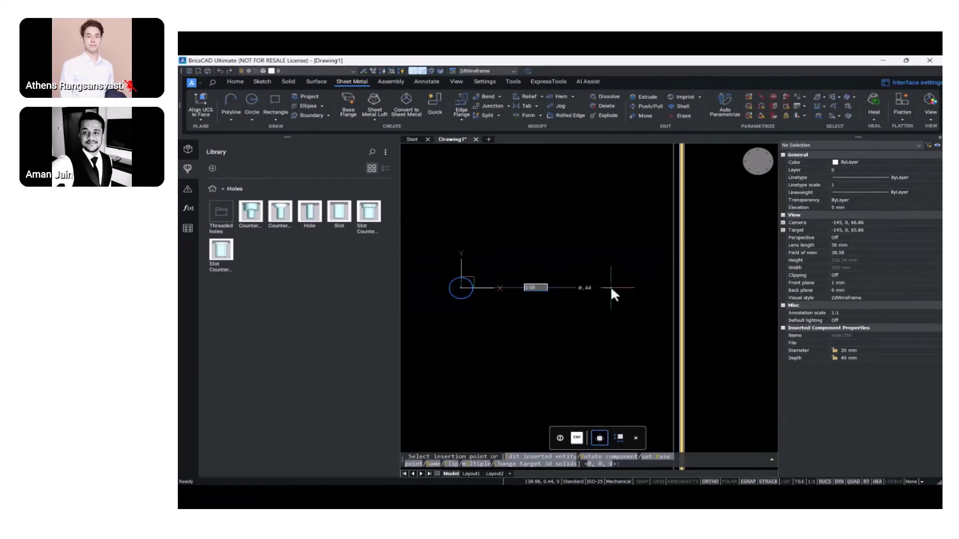
key("Tab")
key("Tab")
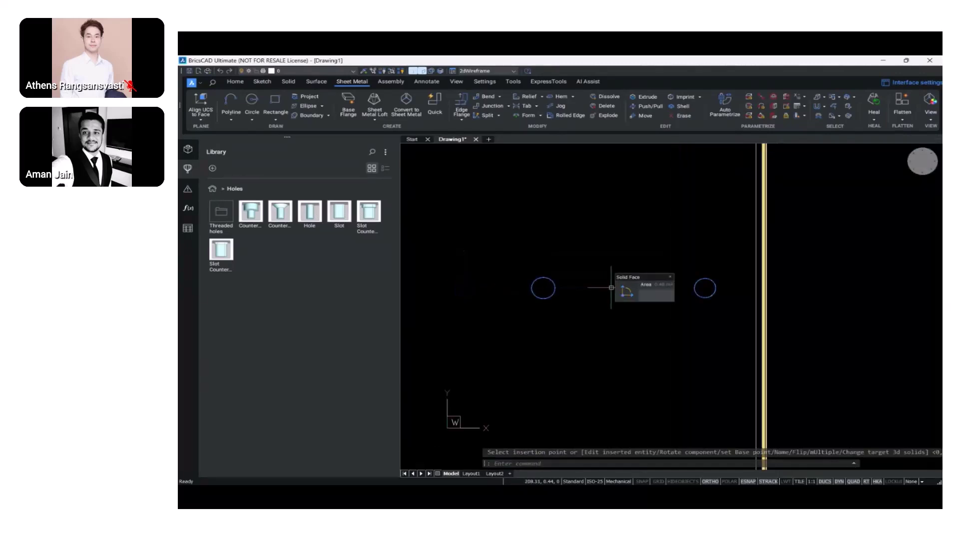
scroll(602, 319, "down", 3)
scroll(596, 333, "up", 2)
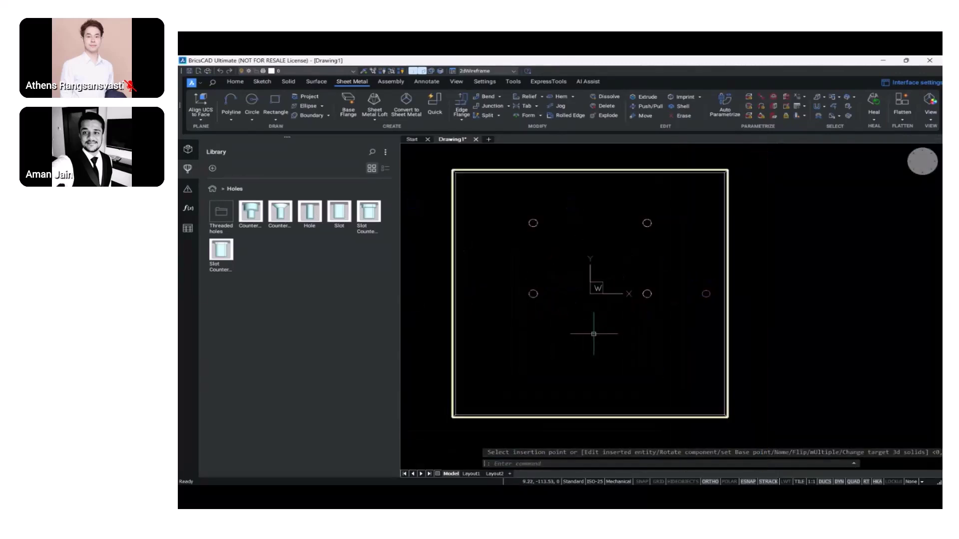
- Insert a horizontally oriented Slot from the Holes library near the plate's lower-left corner, 100 mm above the bottom edge
middle_click_drag(616, 339, 650, 348)
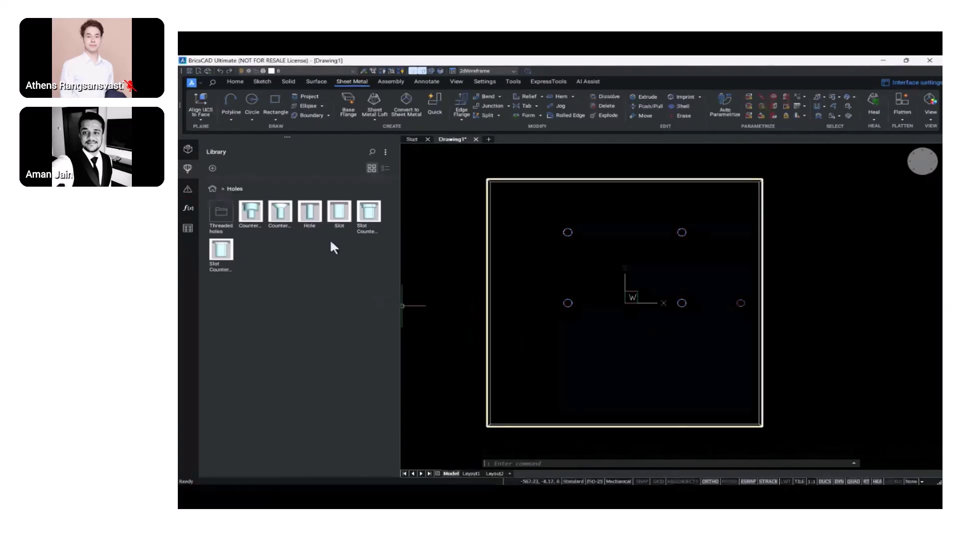
left_click(339, 220)
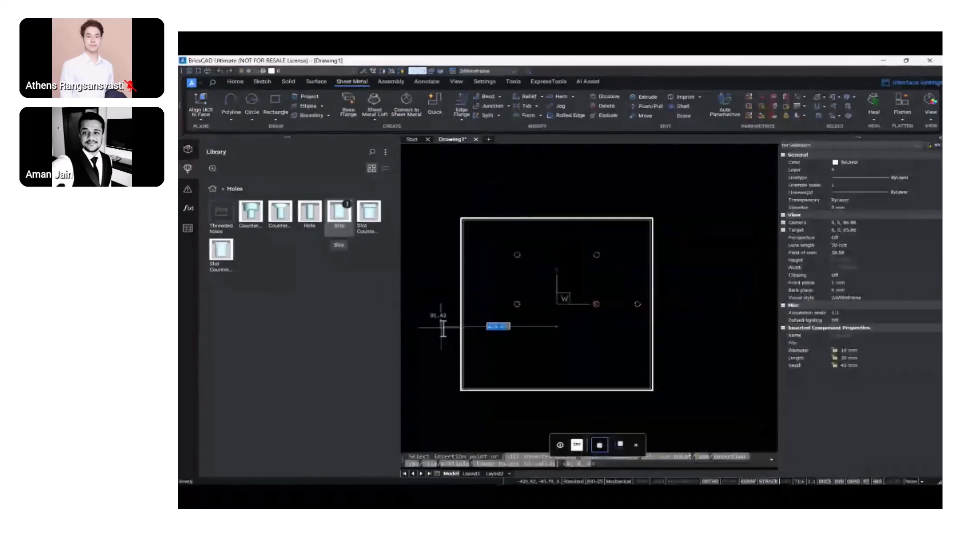
middle_click_drag(476, 343, 510, 311)
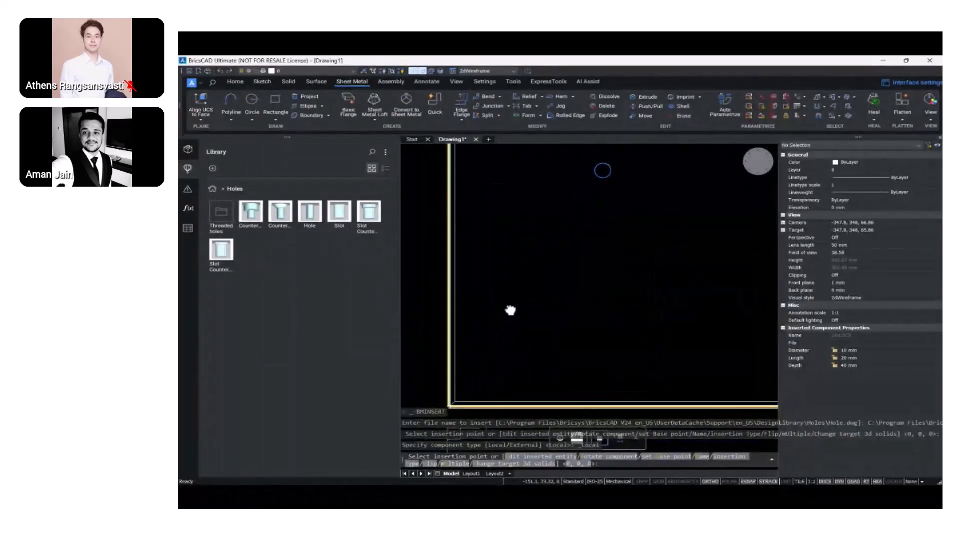
scroll(510, 309, "up", 2)
middle_click_drag(494, 308, 490, 270)
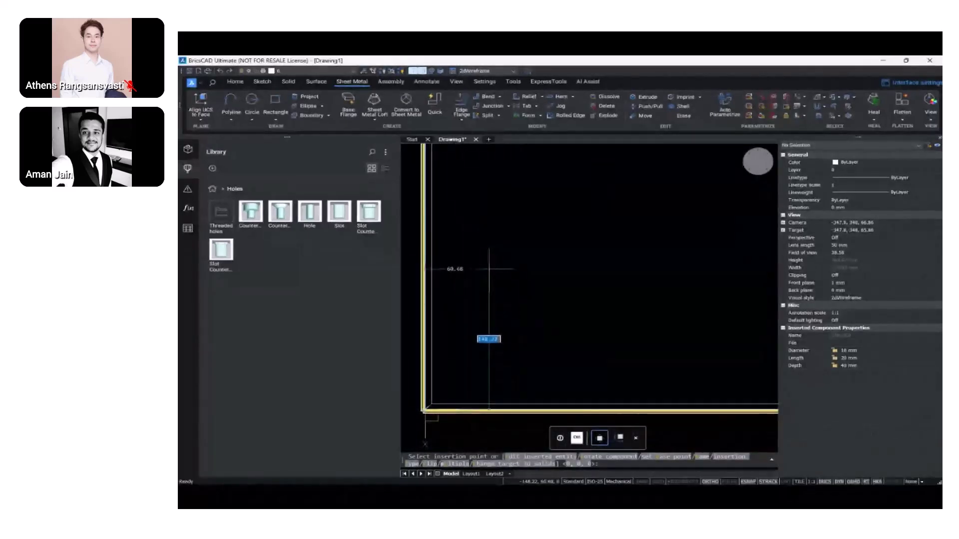
left_click(489, 269)
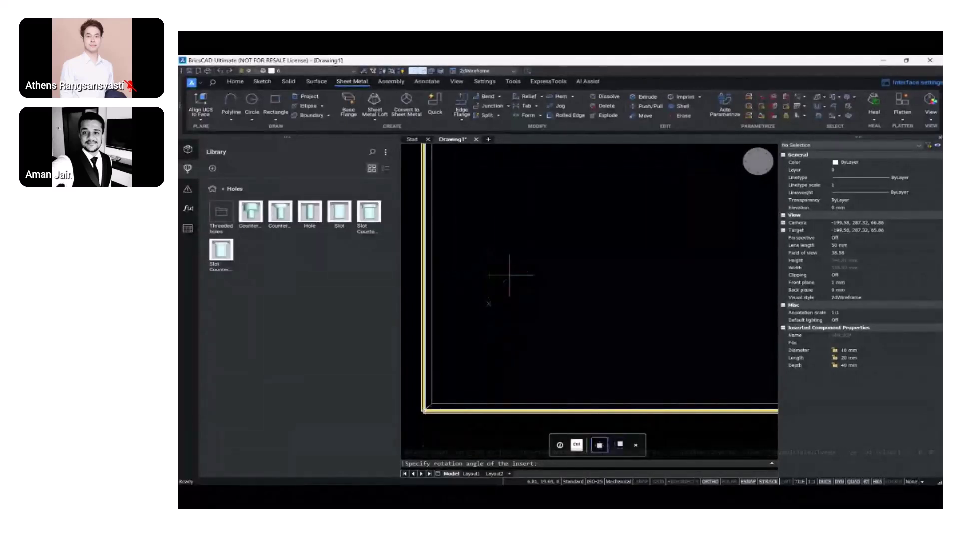
left_click(509, 270)
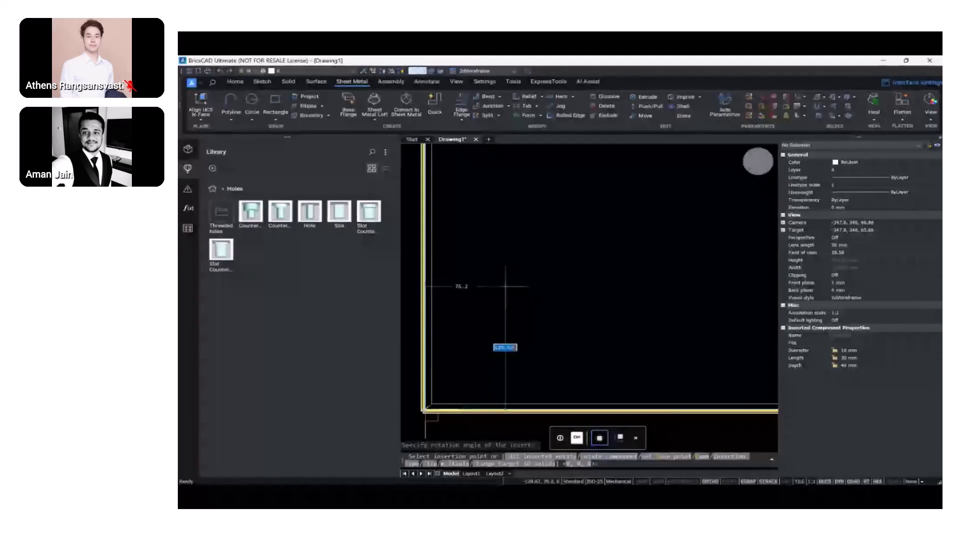
type("100")
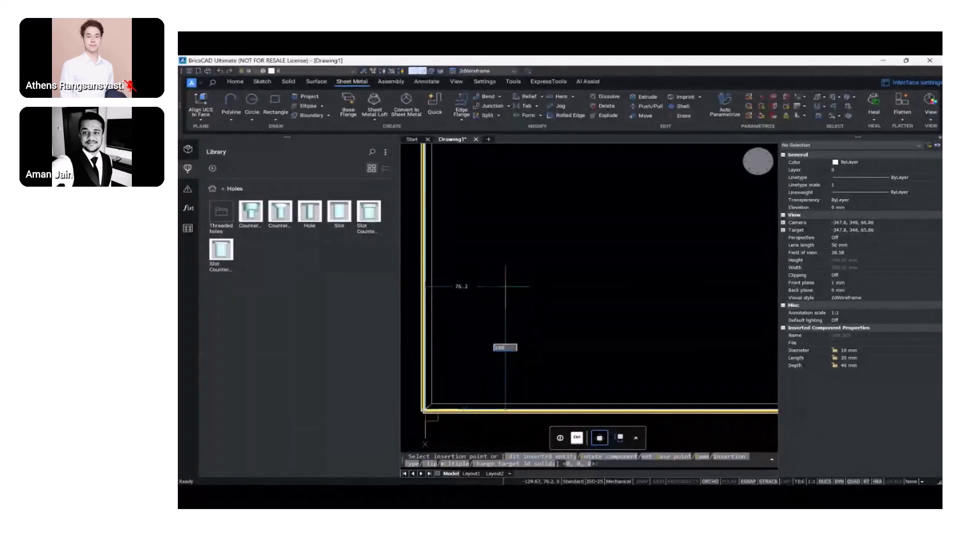
key("Tab")
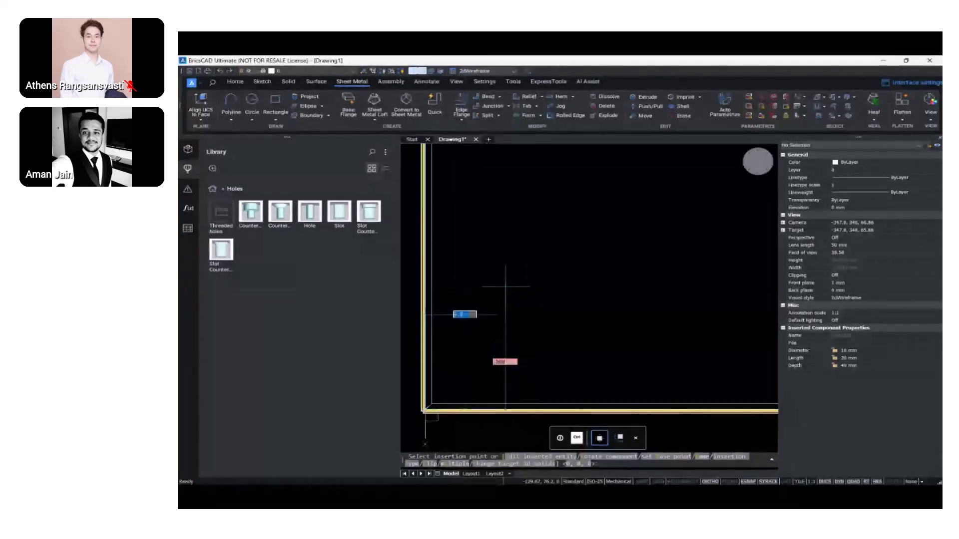
key("Return")
scroll(506, 287, "down", 6)
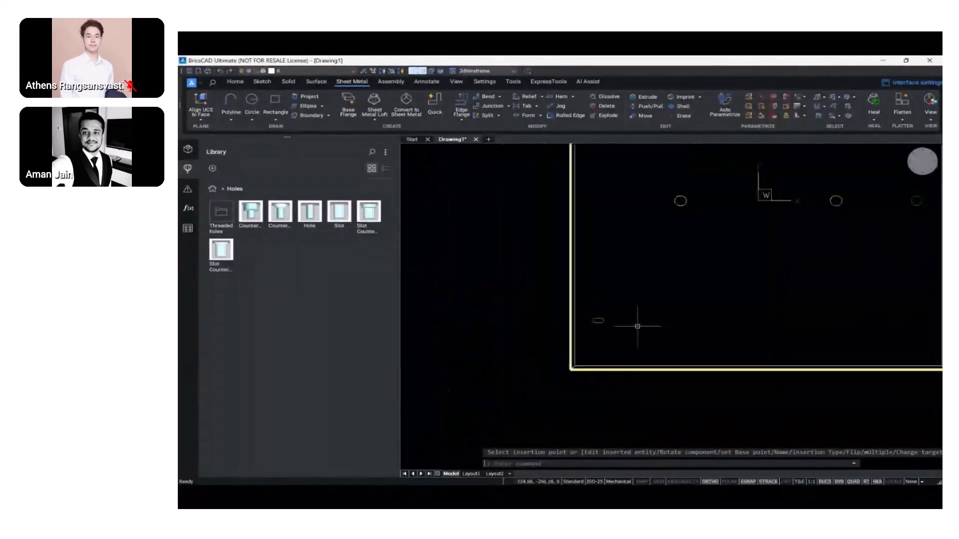
- Begin an array of the slot near the lower-left corner, using the Rectangular type
middle_click_drag(674, 334, 537, 357)
mouse_move(495, 416)
middle_mouse_down()
mouse_move(559, 369)
mouse_move(551, 378)
middle_mouse_up()
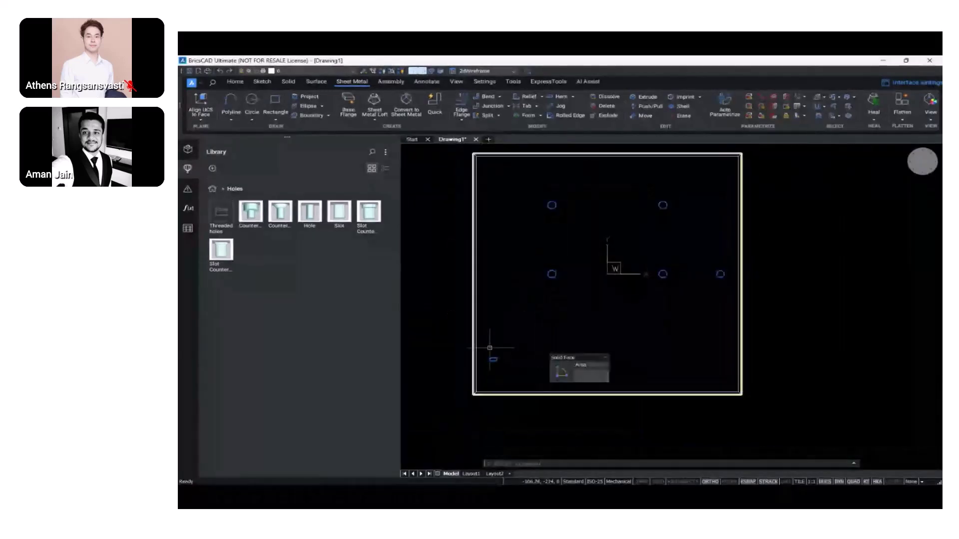
type("ARRA")
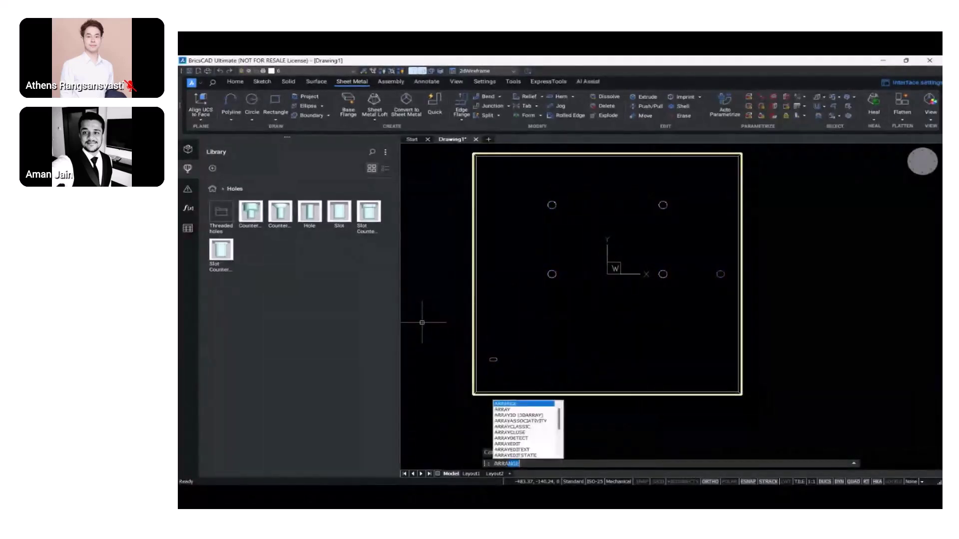
type("Y")
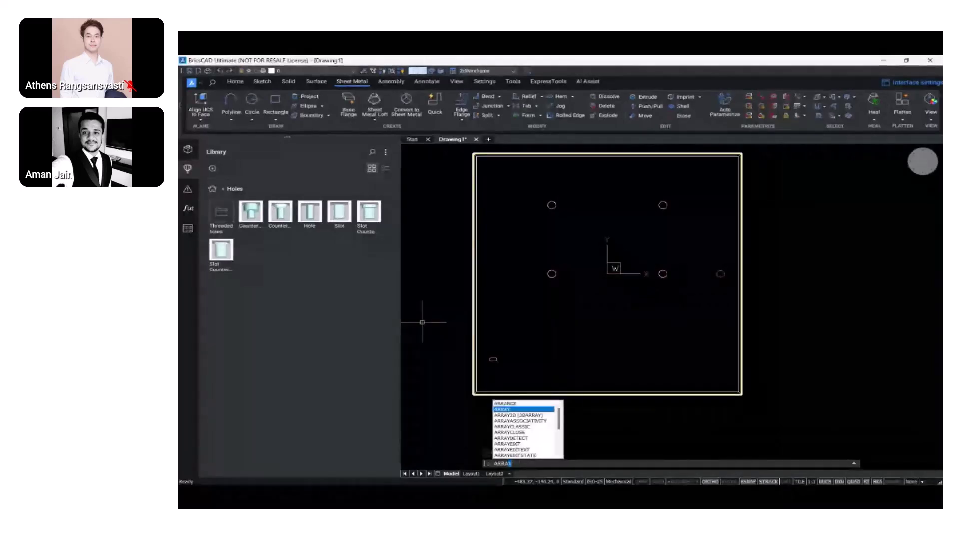
key("Return")
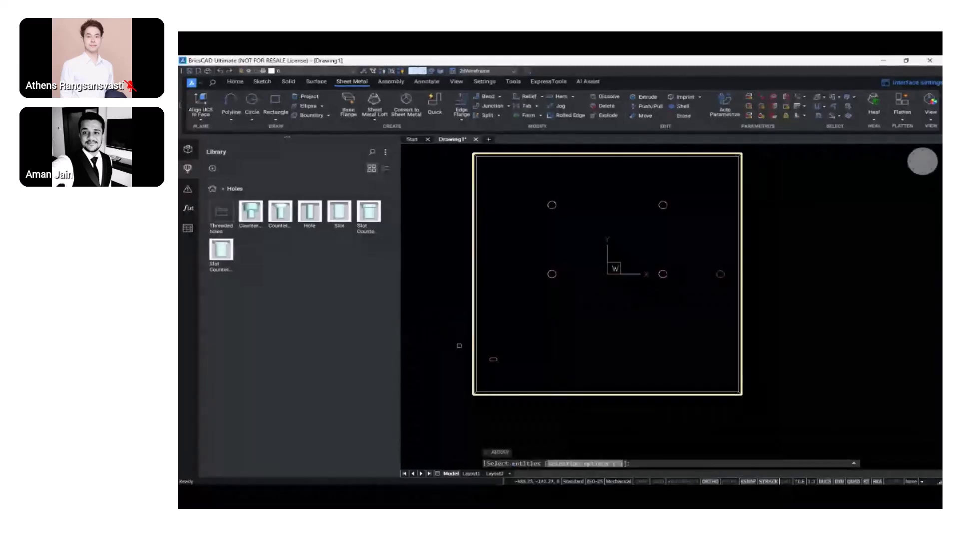
scroll(493, 359, "up", 3)
left_click(493, 342)
scroll(494, 343, "down", 5)
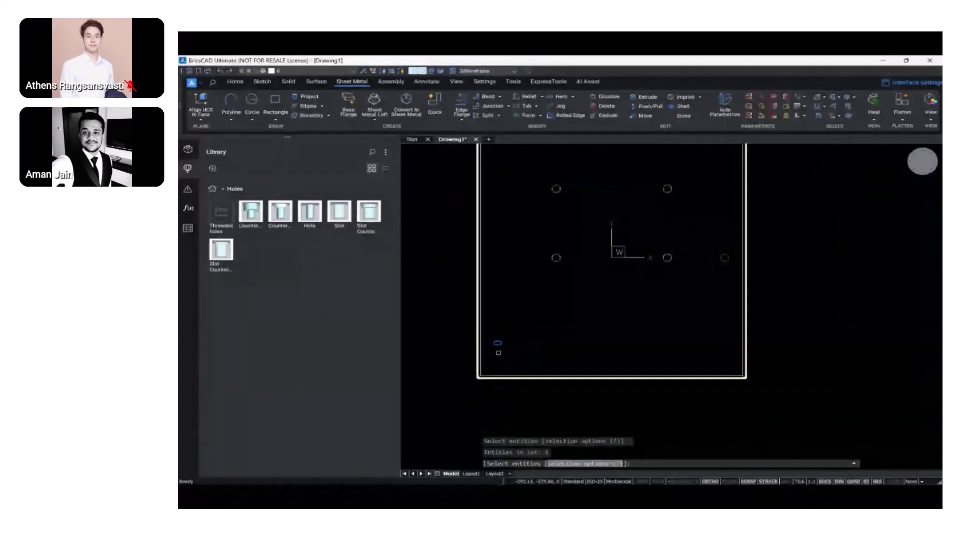
middle_click_drag(498, 353, 490, 385)
key("Return")
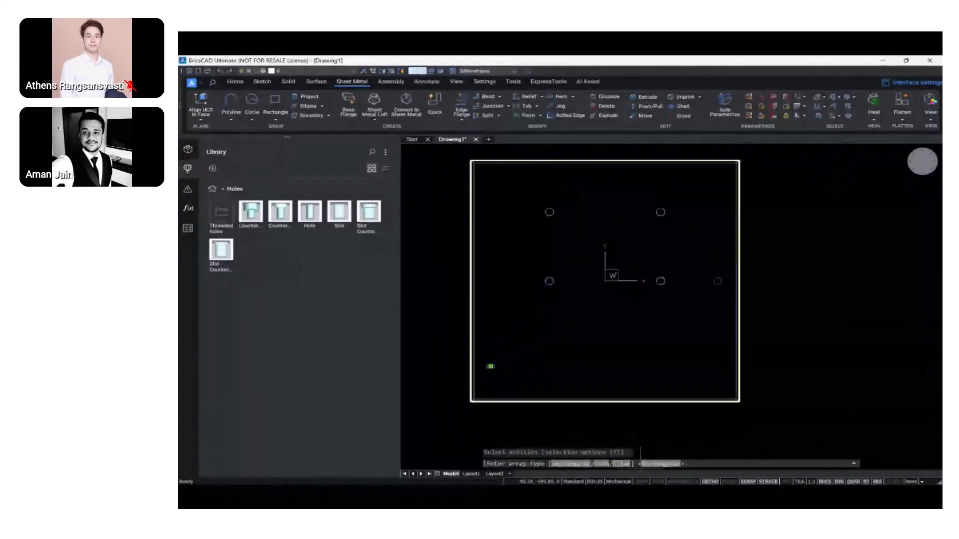
left_click(660, 464)
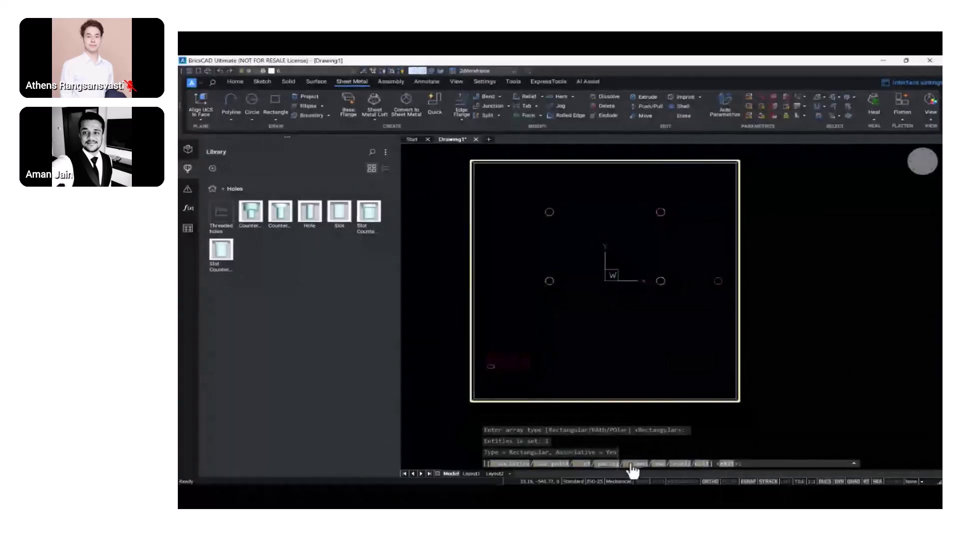
- Set the slot array to 20 columns spaced 31.5 mm apart
left_click(634, 464)
type("20")
key("Return")
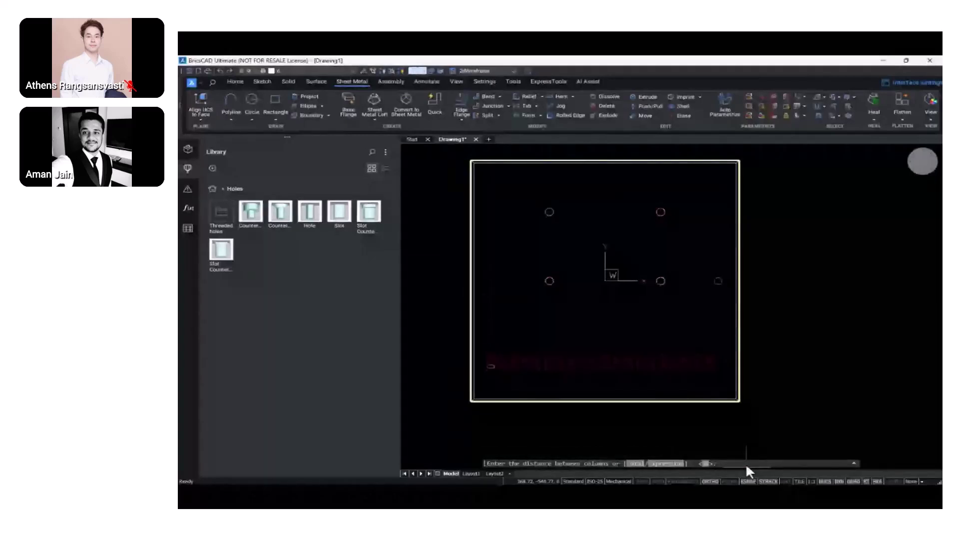
type("31.5")
key("Return")
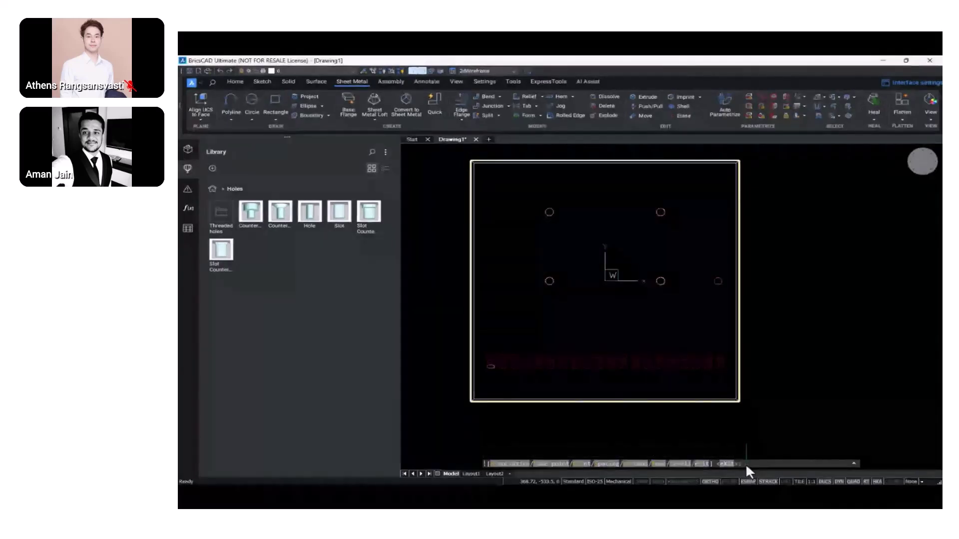
- Give the slot array 4 rows with the default 15 mm spacing and default elevation increment, and finish the array
left_click(658, 464)
type("4")
key("Return")
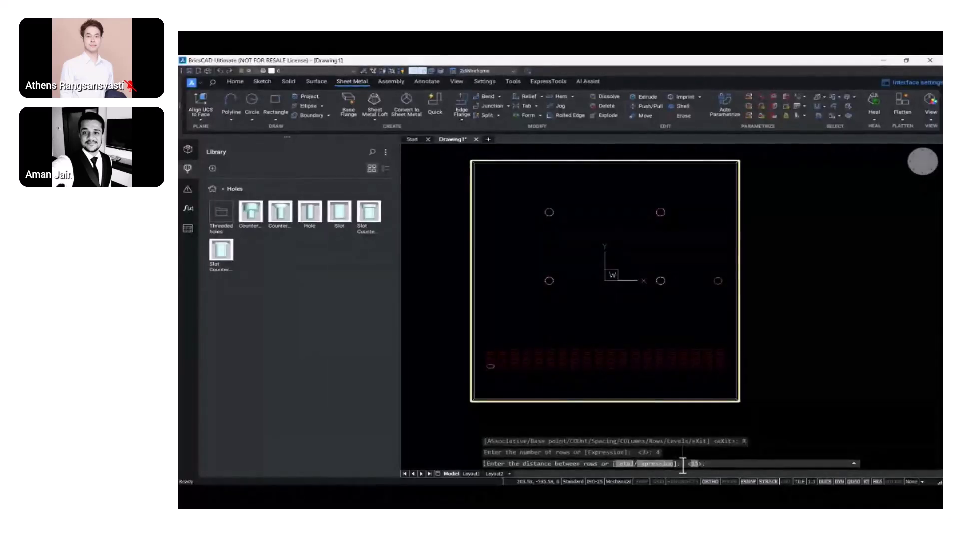
key("Return")
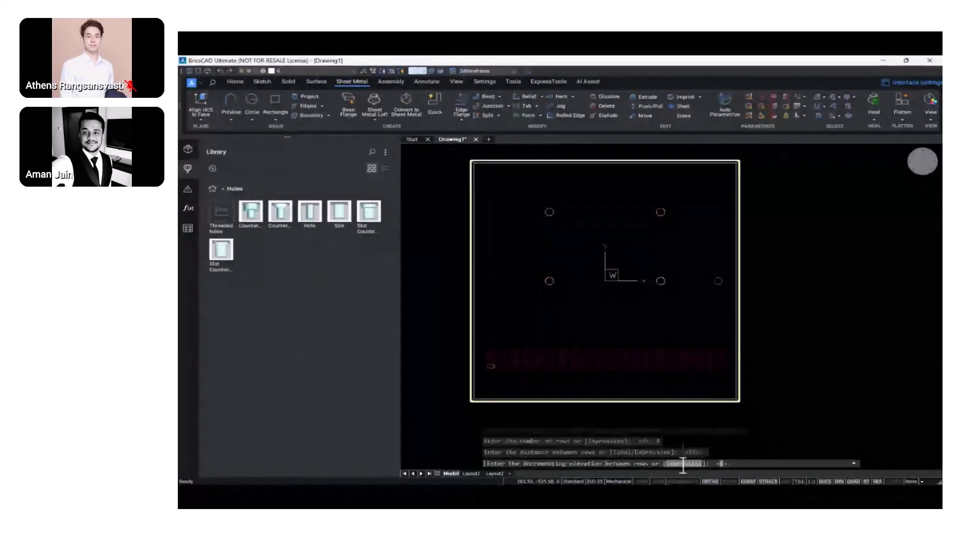
key("Return")
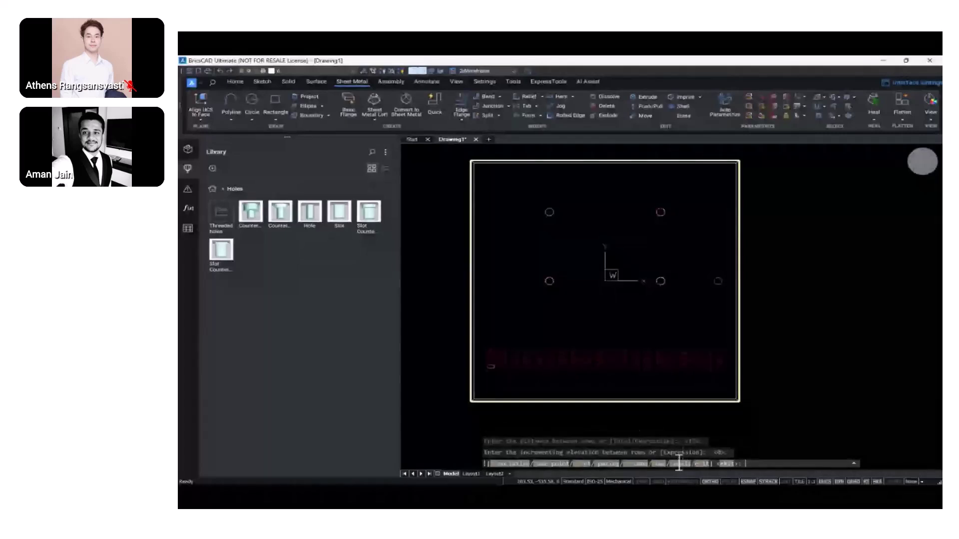
key("Return")
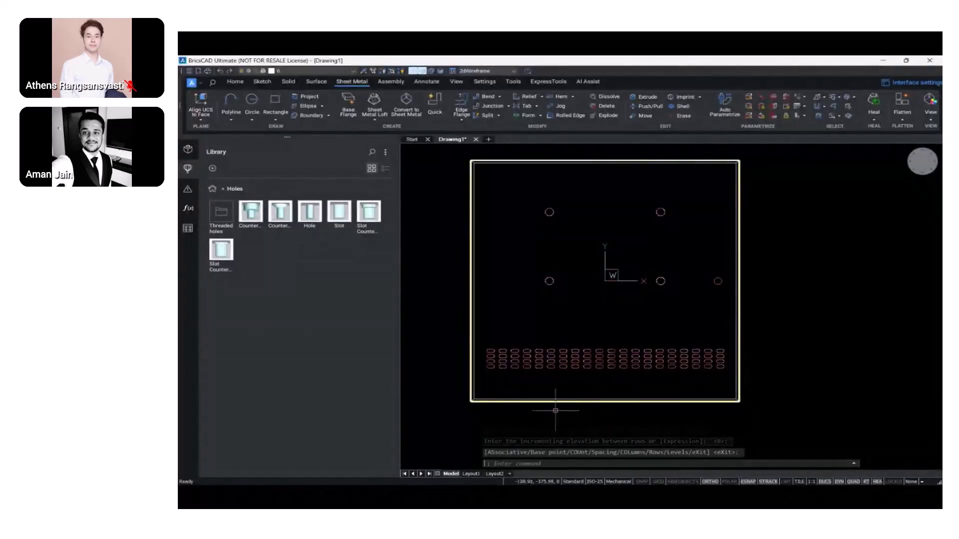
- Show the part in an isometric view, hide the Library, and apply the Modeling visual style
left_click(914, 172)
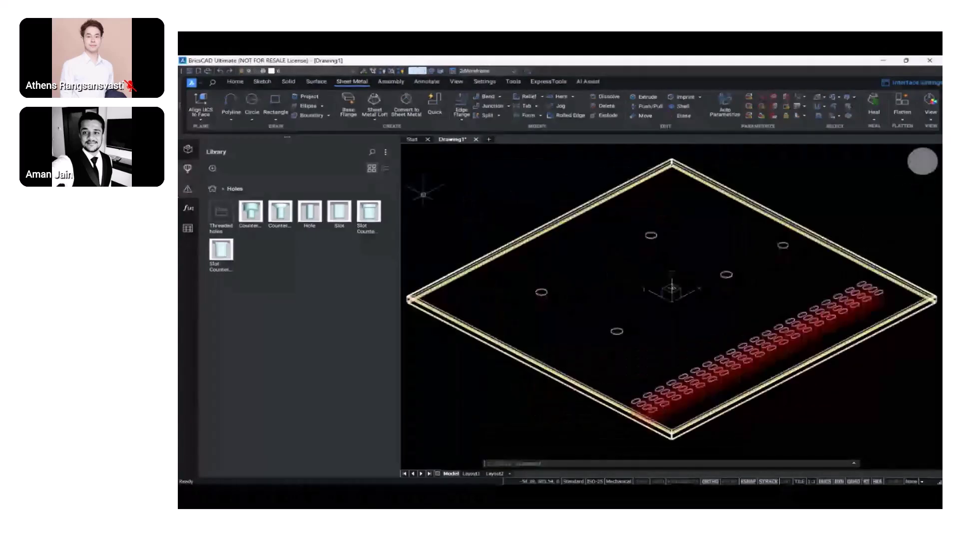
left_click(185, 169)
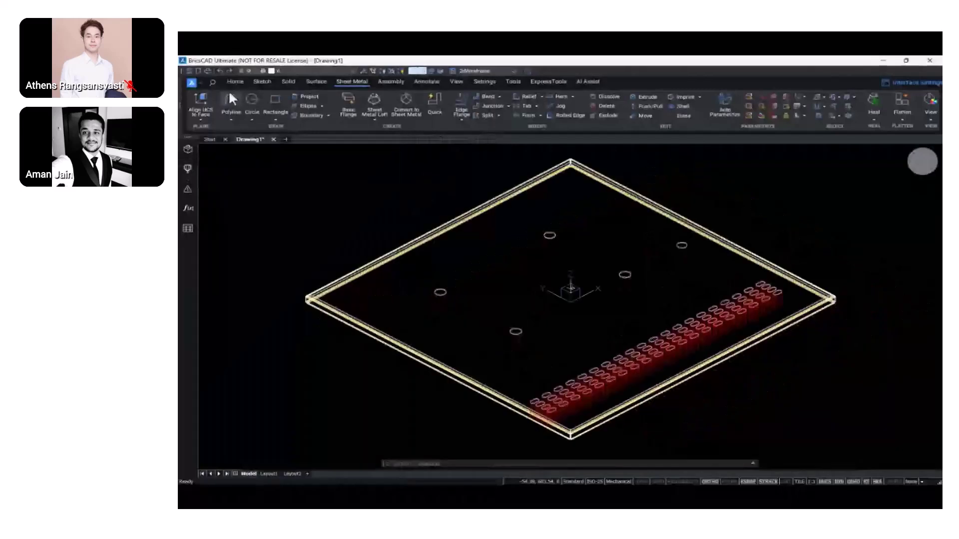
left_click(488, 70)
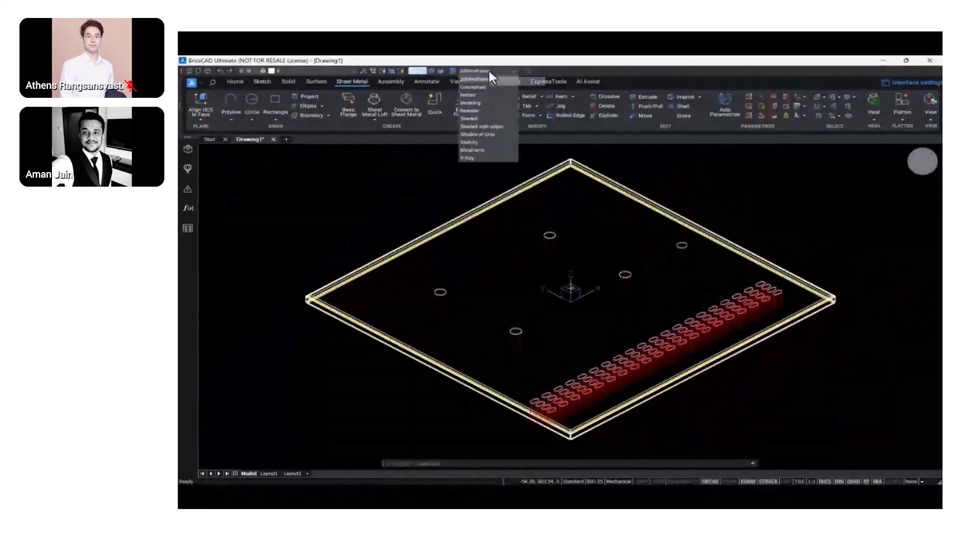
left_click(475, 87)
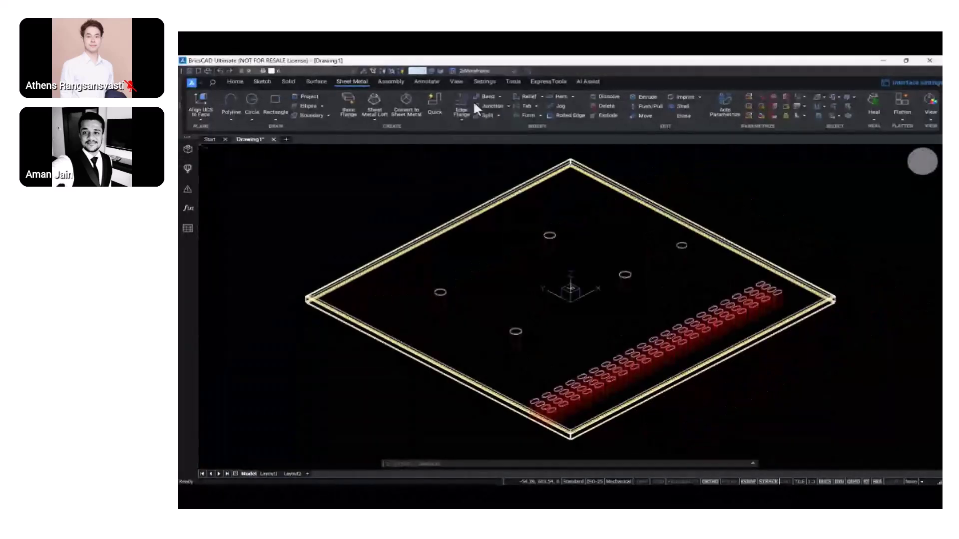
- Turn off the BC_SUBTRACT layer to hide the cutting bodies in the holes and slots
left_click(320, 70)
left_click(241, 86)
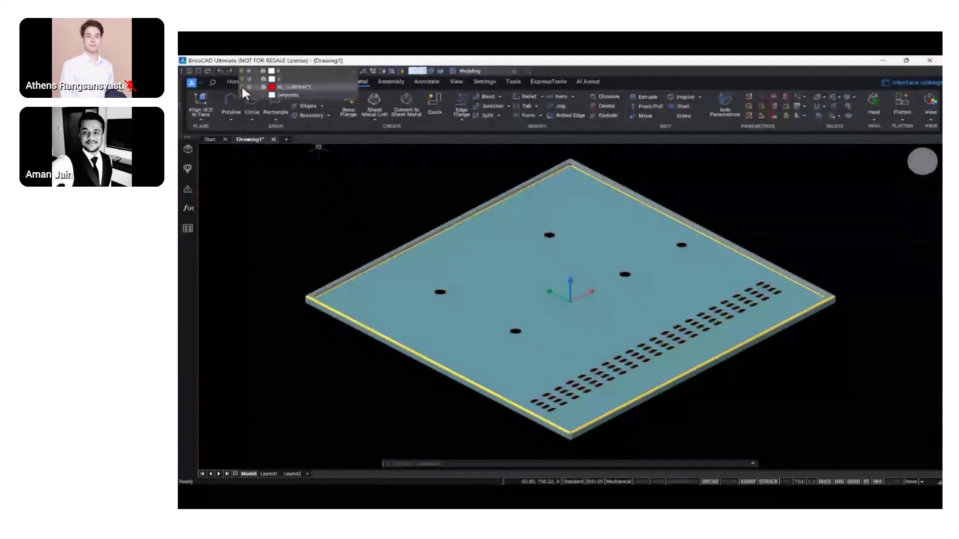
left_click(288, 203)
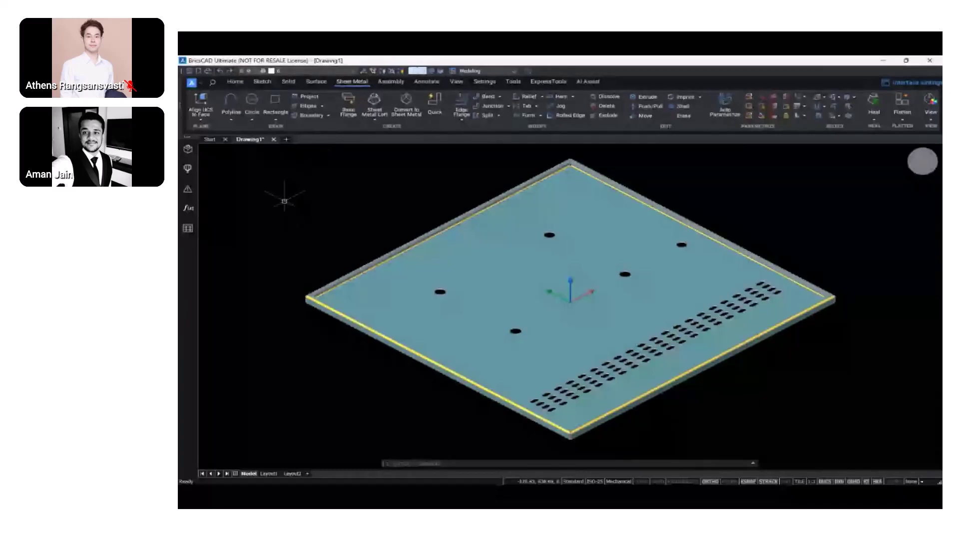
- Save the drawing as Door in the Parts folder of the Sheet Metal Enclosure project, in AutoCAD 2018 DWG format
left_click(200, 84)
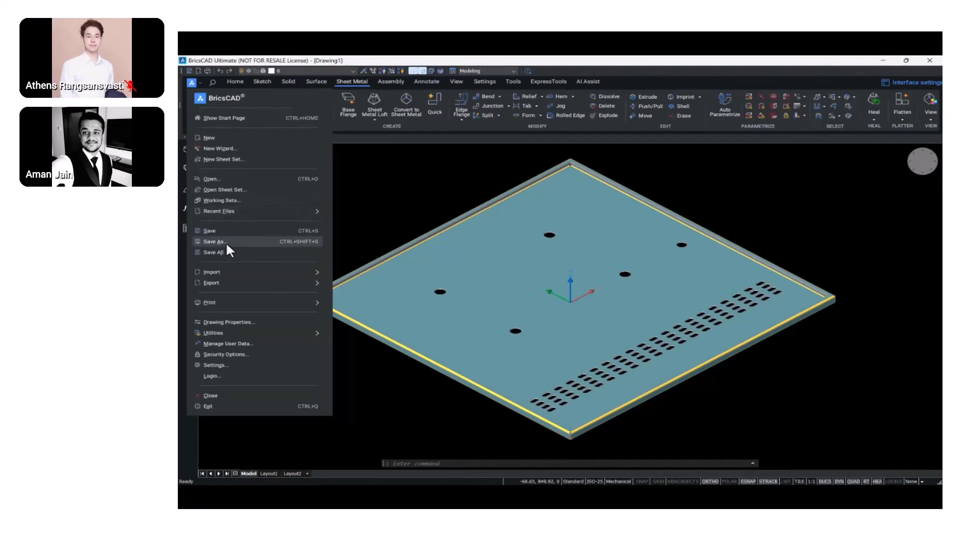
left_click(227, 244)
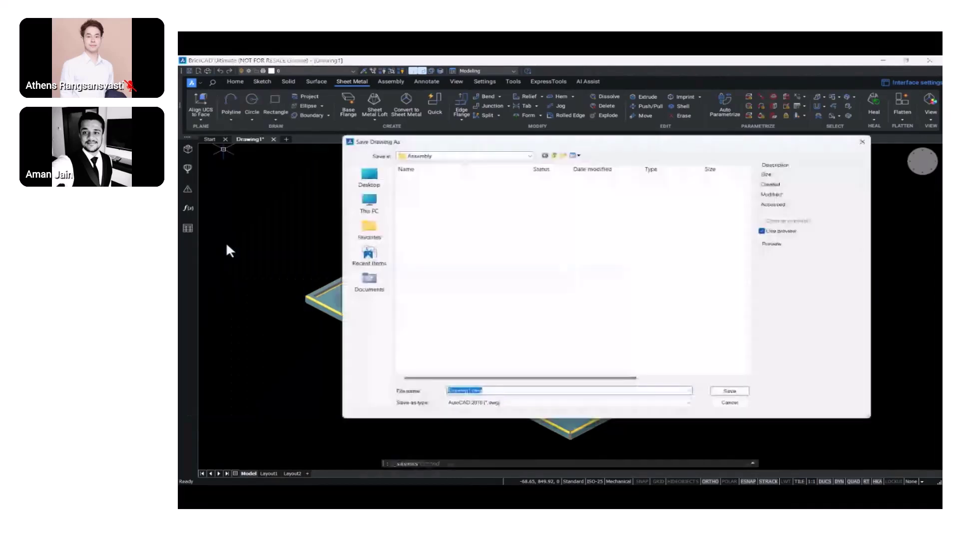
left_click(555, 155)
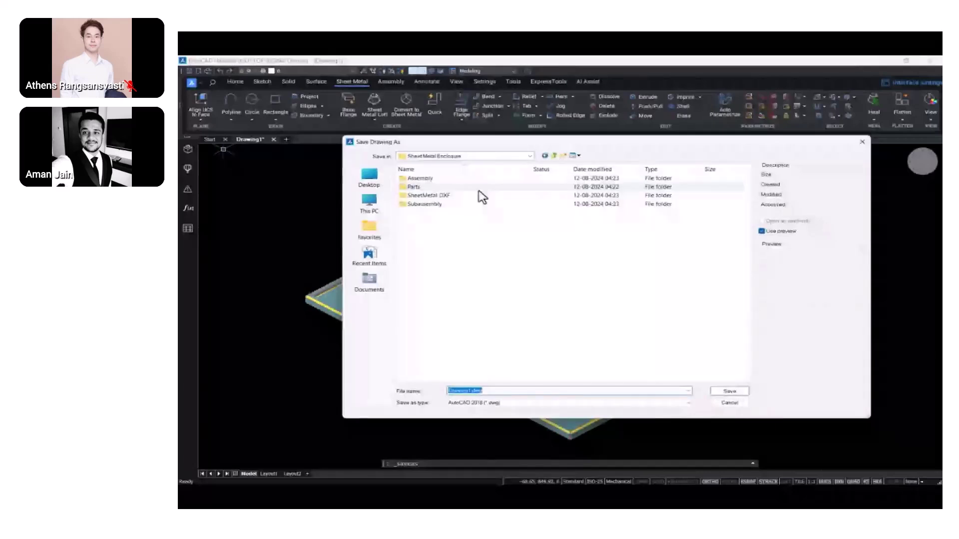
double_click(433, 194)
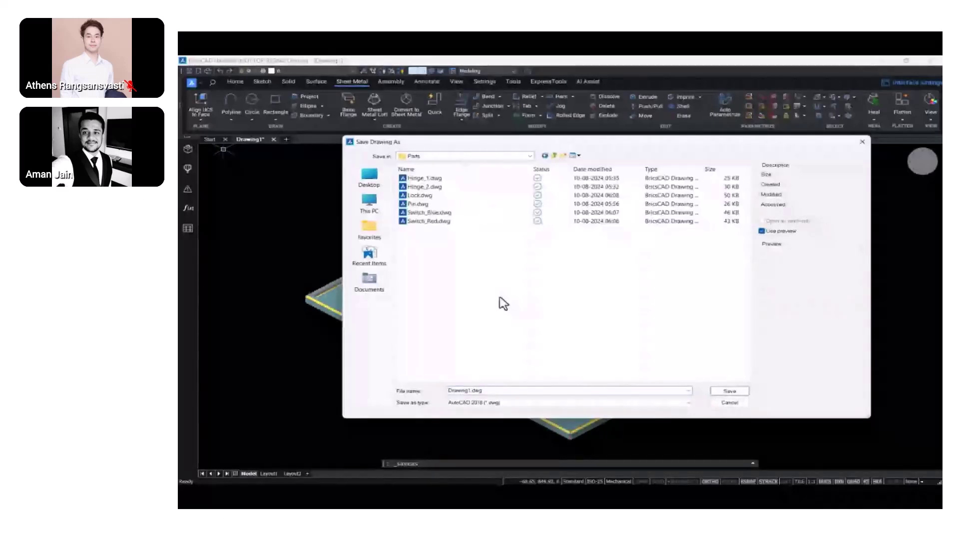
double_click(501, 392)
type("Door")
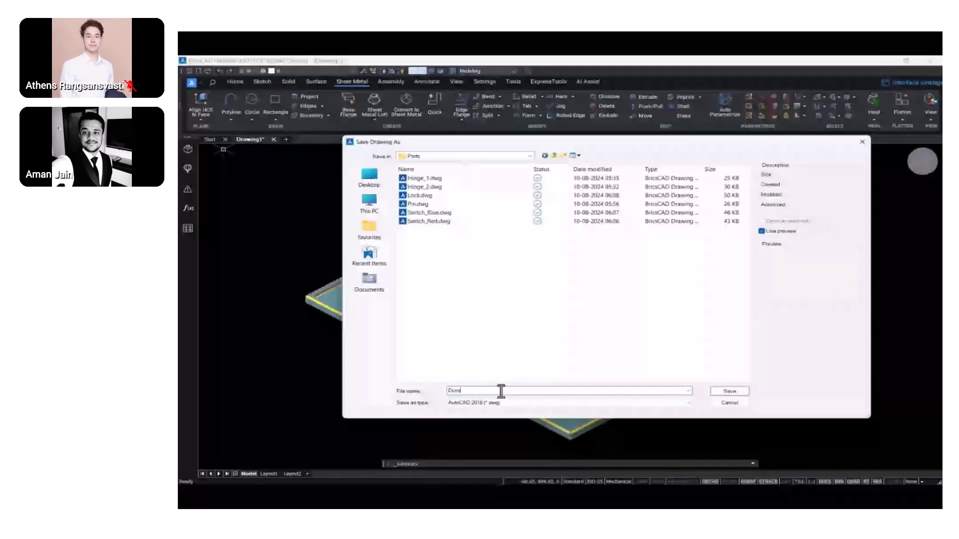
left_click(740, 394)
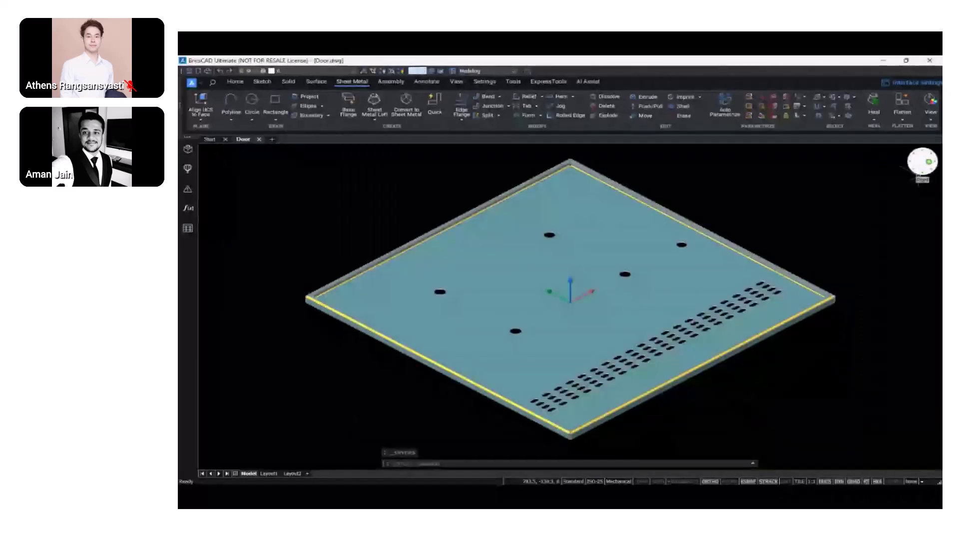
- Show the door in the top view and unfold it starting from its main face
left_click(918, 164)
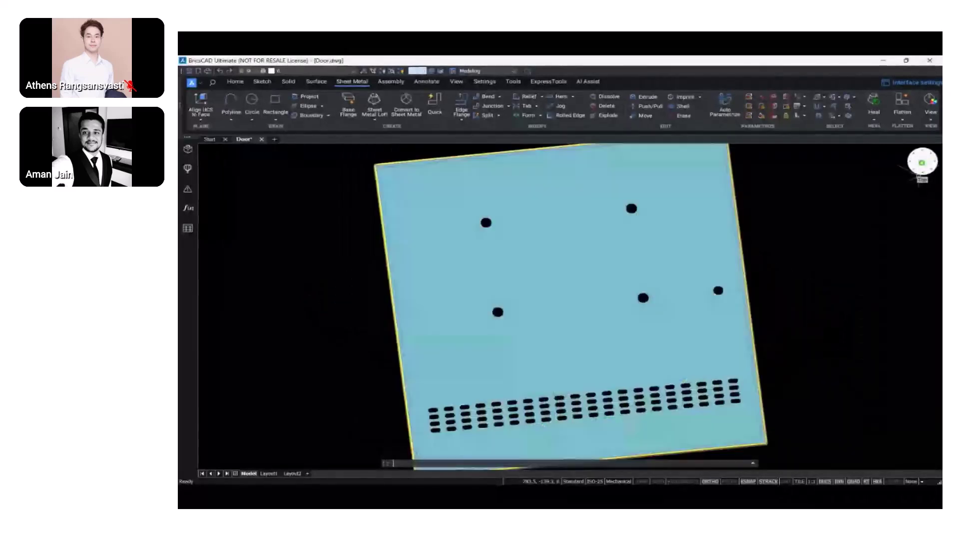
scroll(760, 240, "down", 2)
middle_click_drag(760, 240, 612, 272)
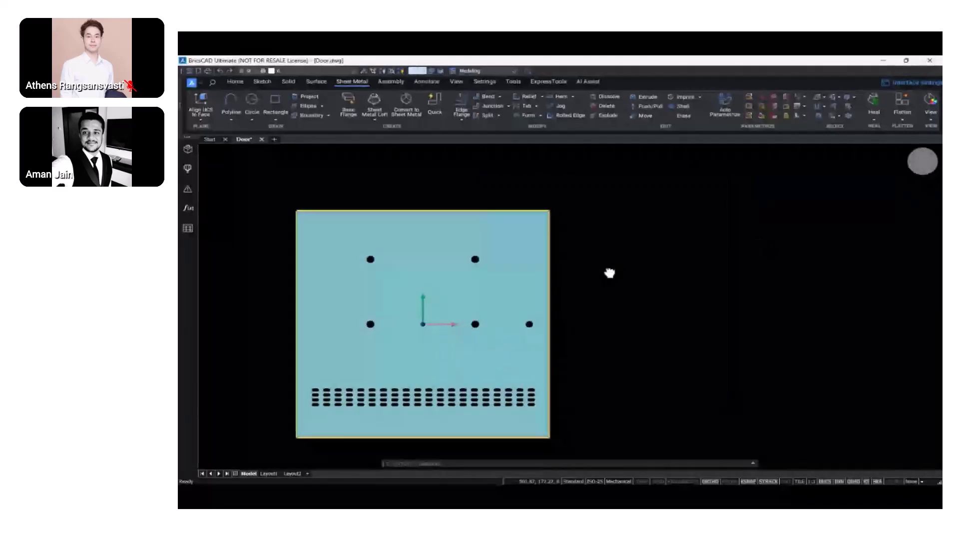
left_click(897, 117)
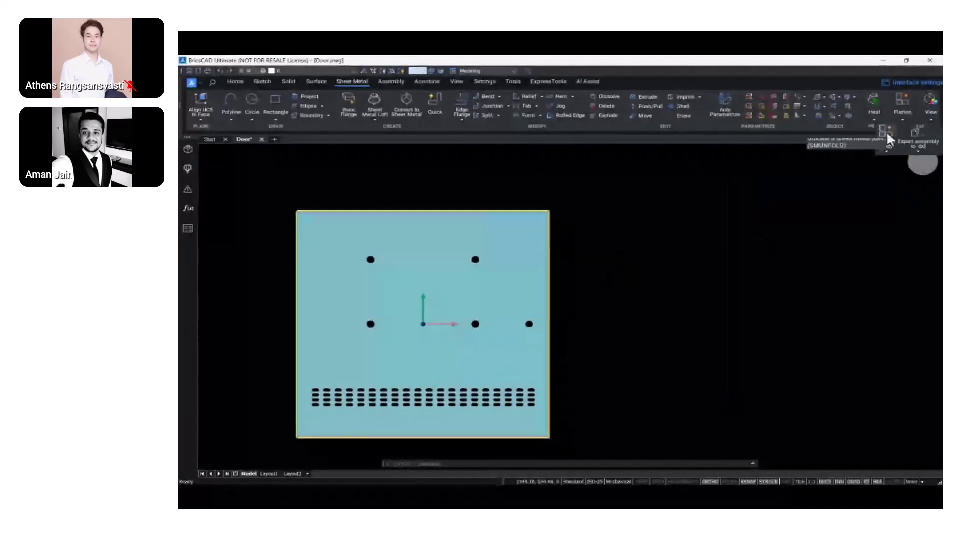
left_click(886, 134)
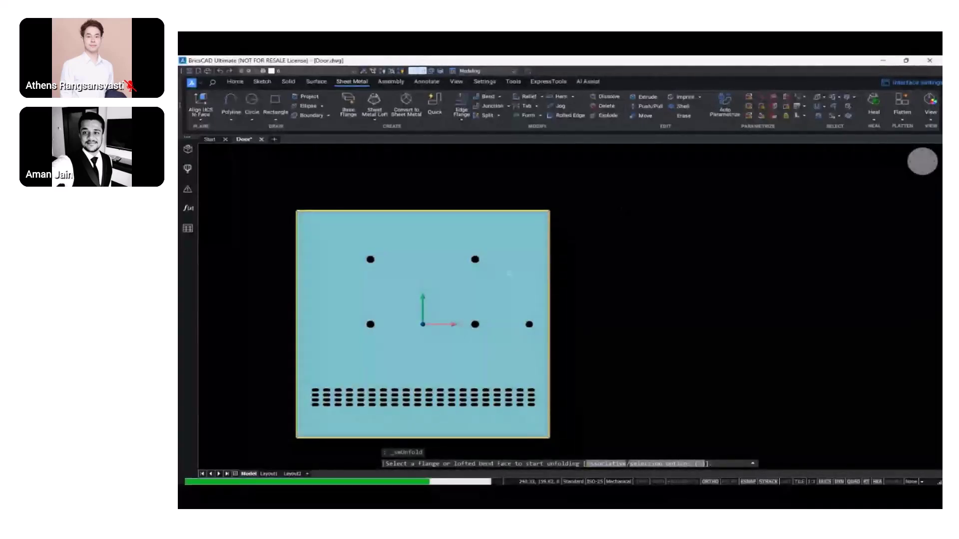
left_click(508, 273)
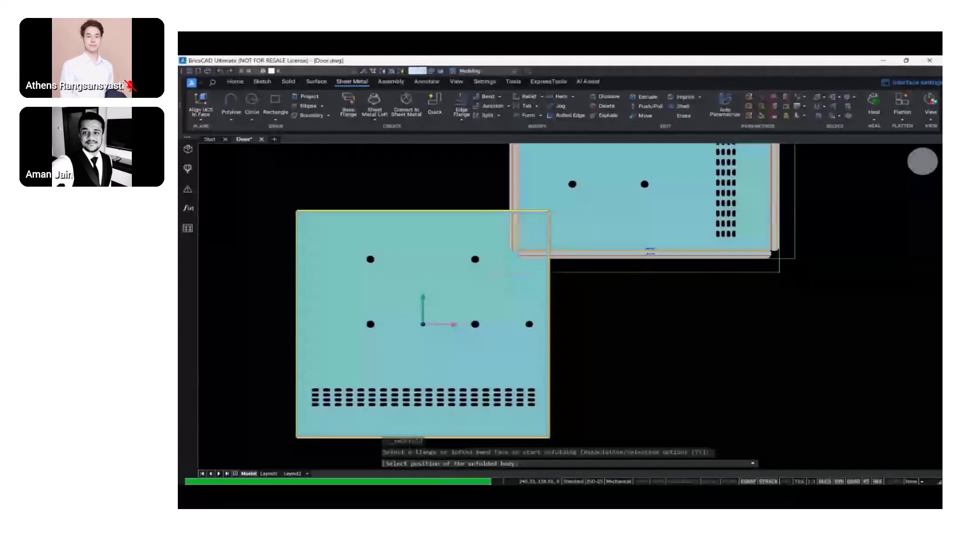
- Place the flat pattern beside the door and save its 2D geometry as Door_unfold.dxf in the SheetMetal DXF folder
middle_click_drag(596, 358, 573, 328)
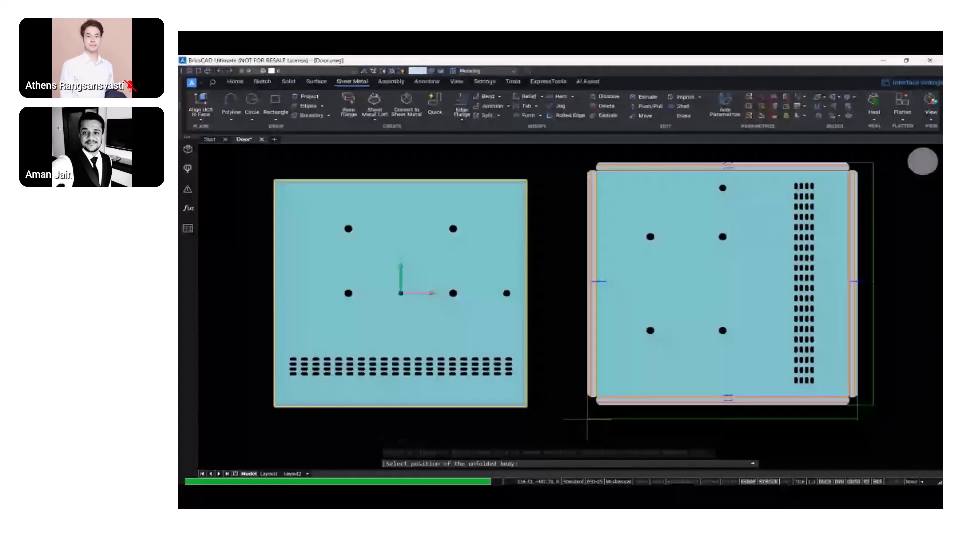
left_click(587, 419)
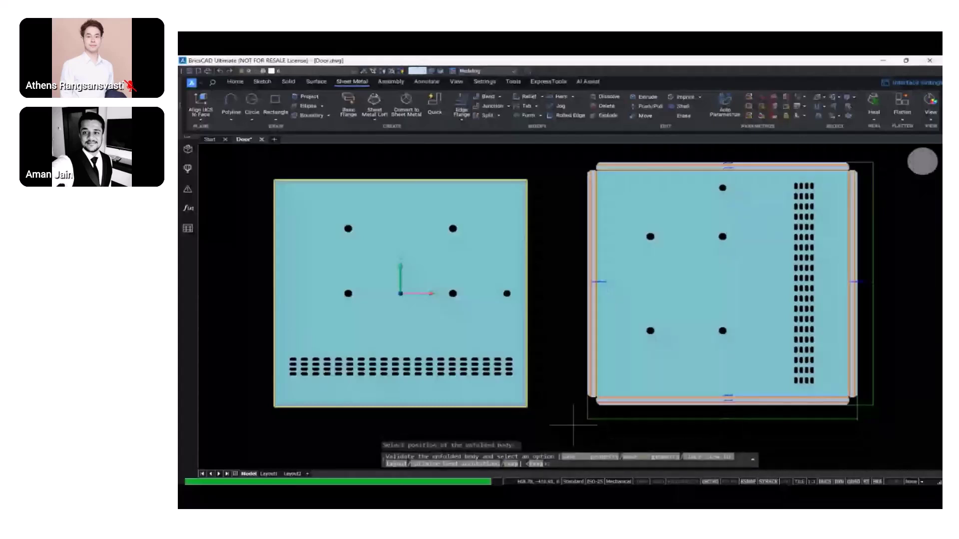
left_click(583, 459)
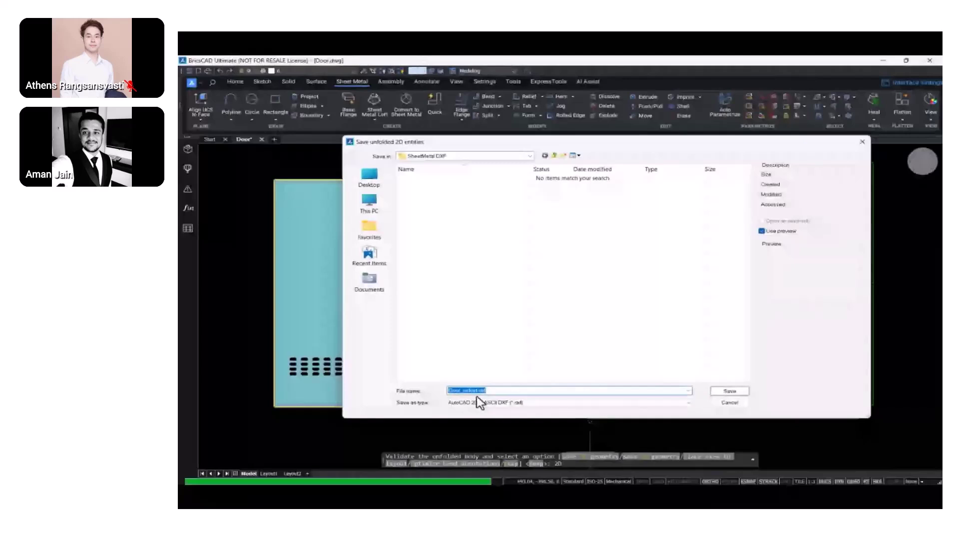
left_click(738, 394)
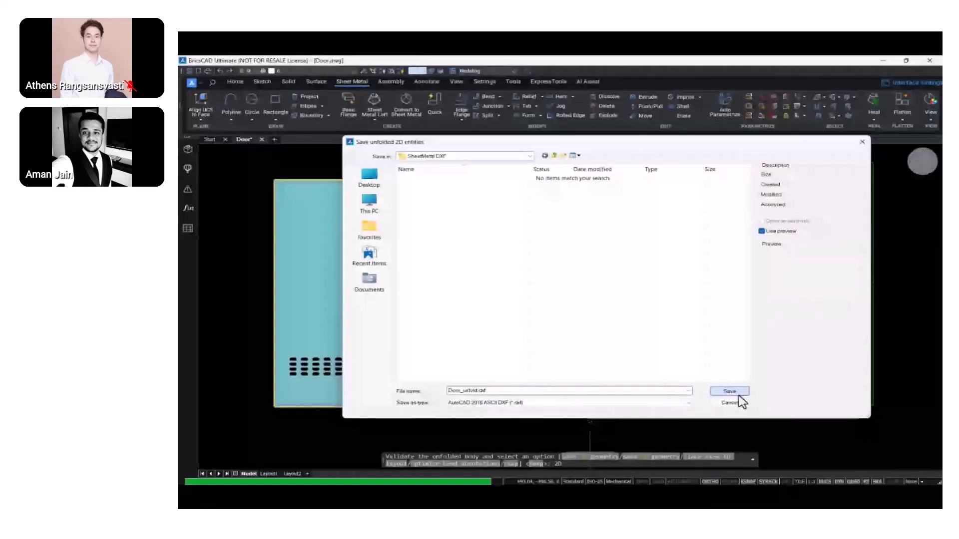
- Examine the unfolded door drawing, including its corner reliefs, bend lines, holes, slots and overall dimensions
scroll(381, 274, "up", 5)
scroll(456, 310, "down", 5)
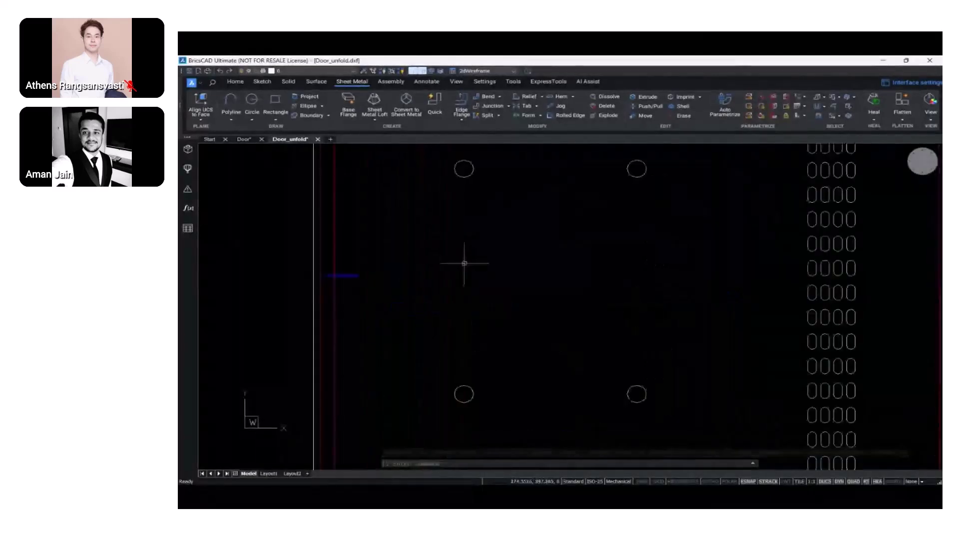
scroll(802, 207, "up", 3)
scroll(798, 278, "down", 3)
middle_click_drag(799, 278, 669, 362)
scroll(716, 345, "up", 5)
scroll(716, 344, "up", 1)
scroll(709, 347, "down", 5)
scroll(592, 406, "up", 2)
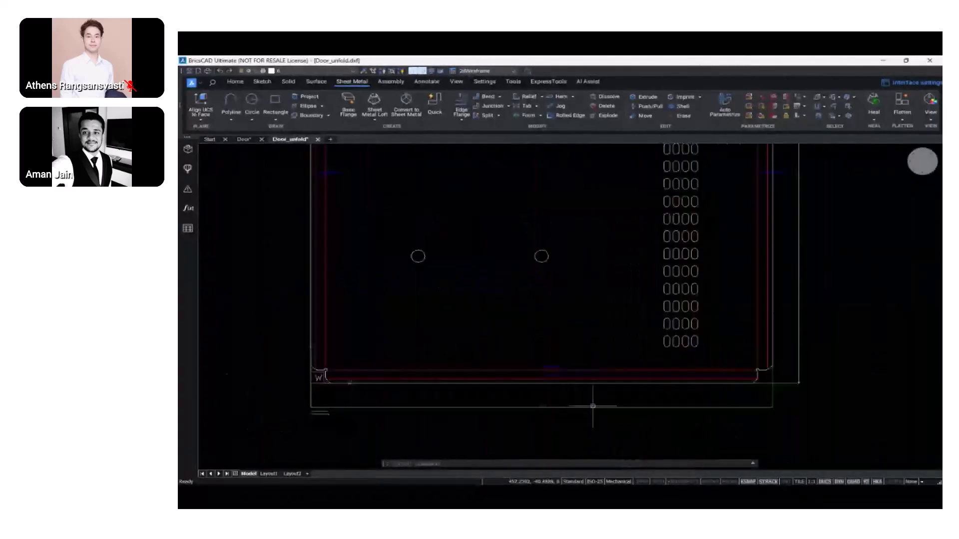
scroll(452, 409, "up", 5)
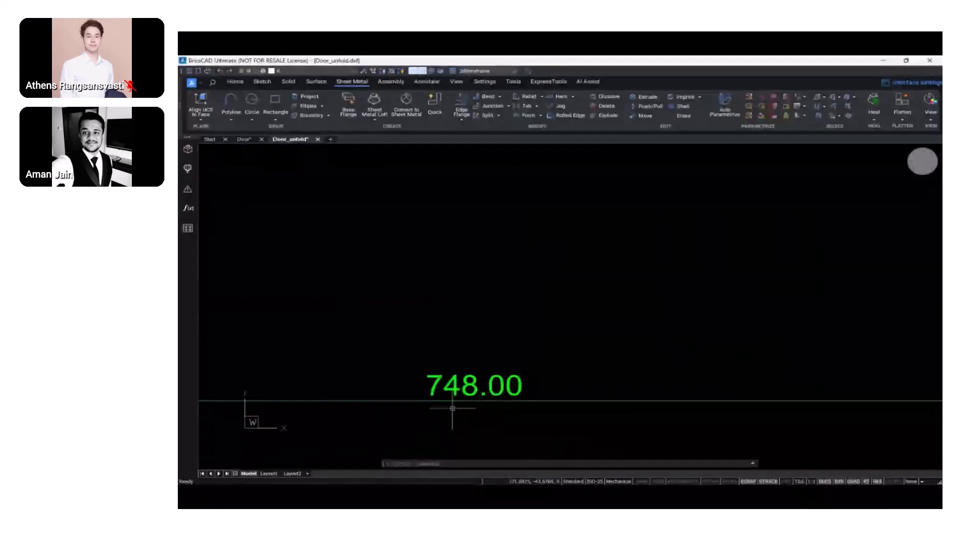
scroll(455, 405, "down", 5)
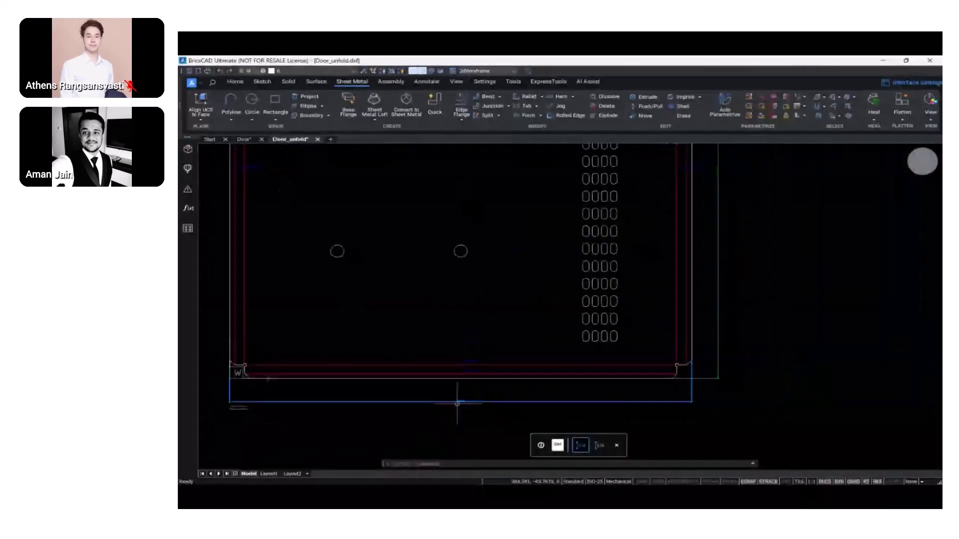
middle_click_drag(805, 227, 849, 248)
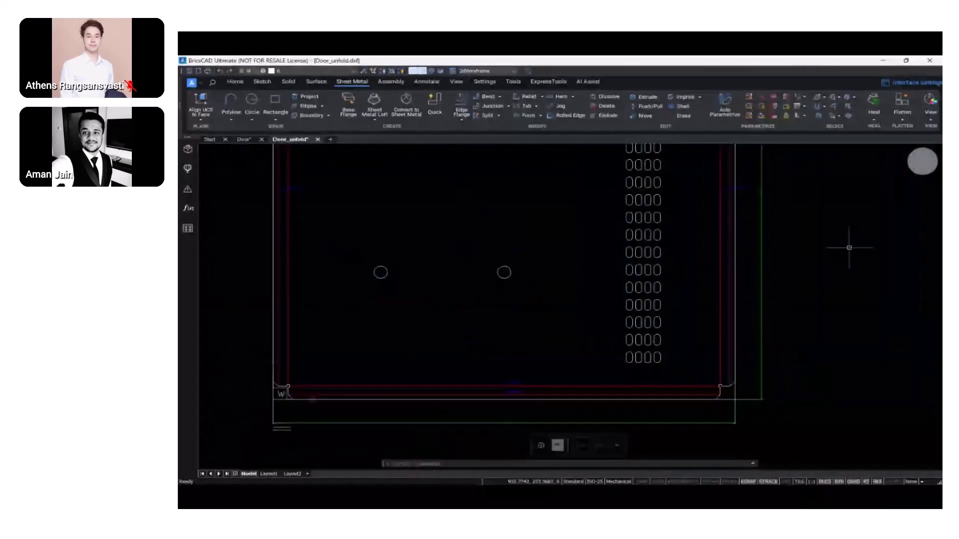
scroll(737, 387, "up", 6)
scroll(714, 352, "down", 6)
mouse_move(588, 284)
middle_mouse_down()
mouse_move(589, 387)
mouse_move(594, 381)
middle_mouse_up()
scroll(593, 346, "up", 2)
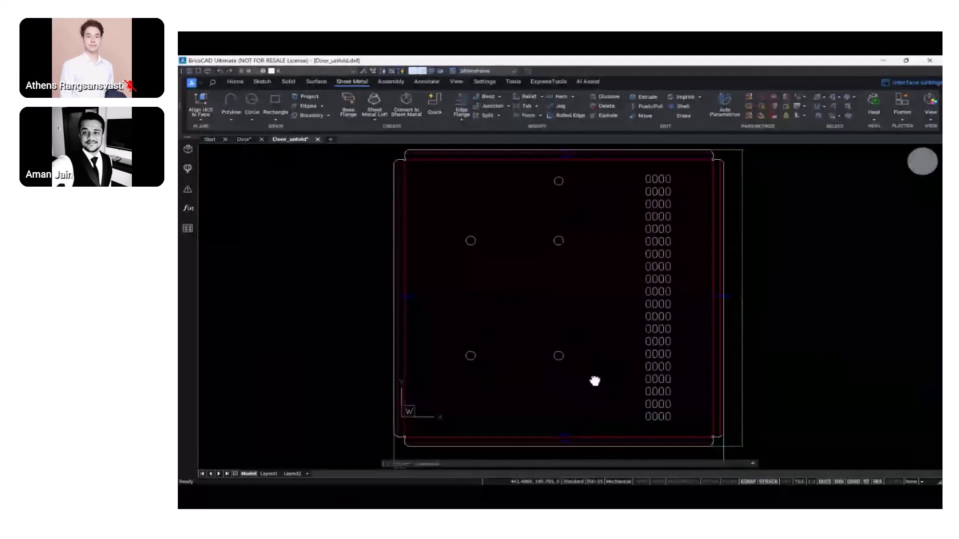
- Save the unfolded drawing as Door_unfold.dwg in the SheetMetal DXF folder and close it
left_click(318, 140)
key("Escape")
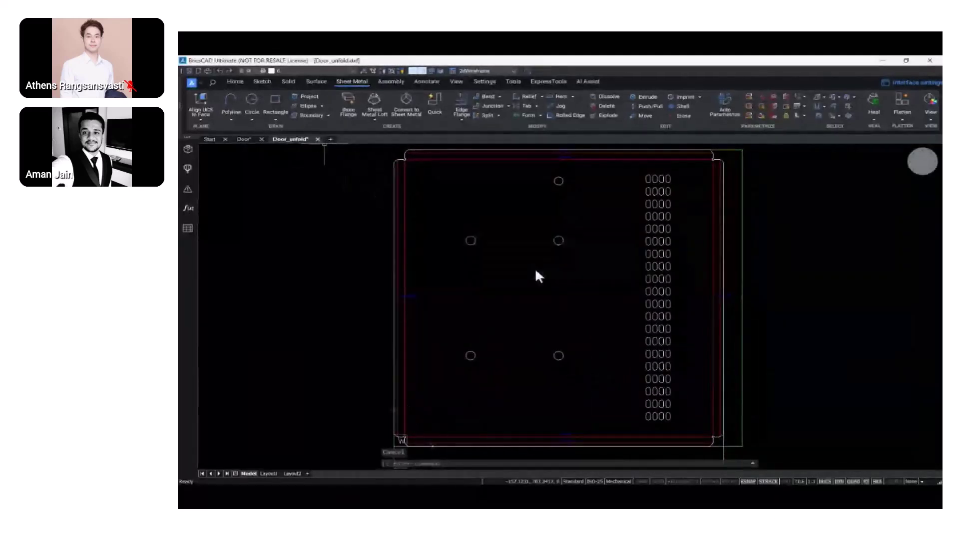
key("ctrl+shift+s")
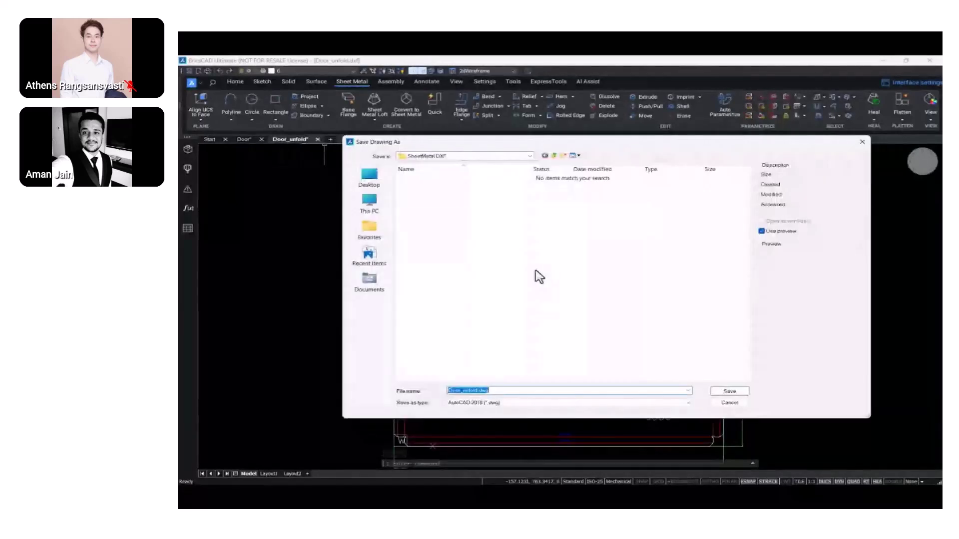
left_click(729, 393)
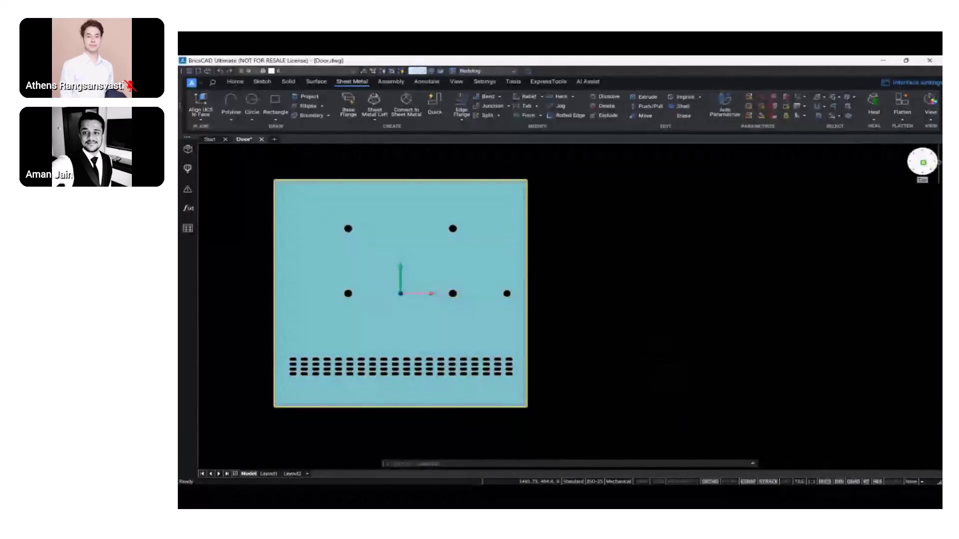
- Return the door to an isometric view, save the drawing and close it
left_click(923, 162)
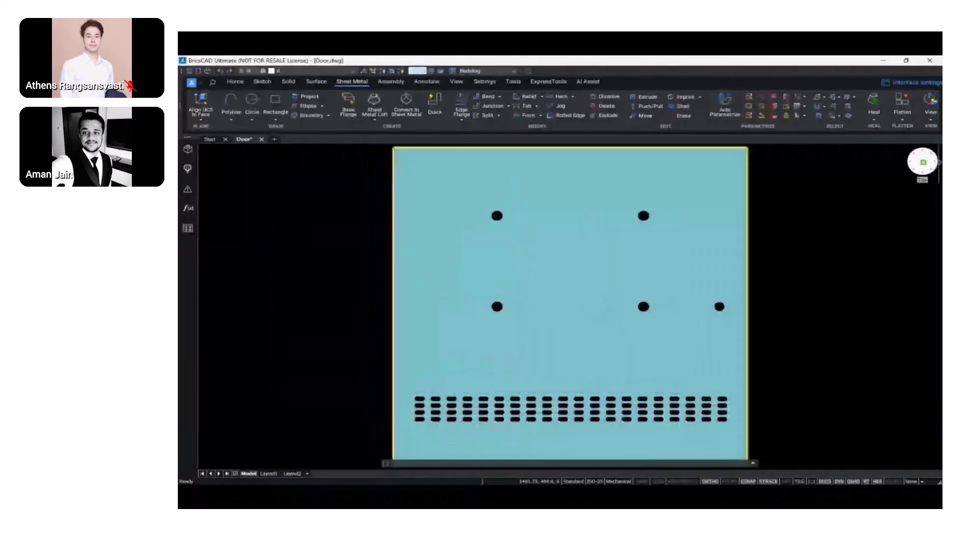
left_click(911, 169)
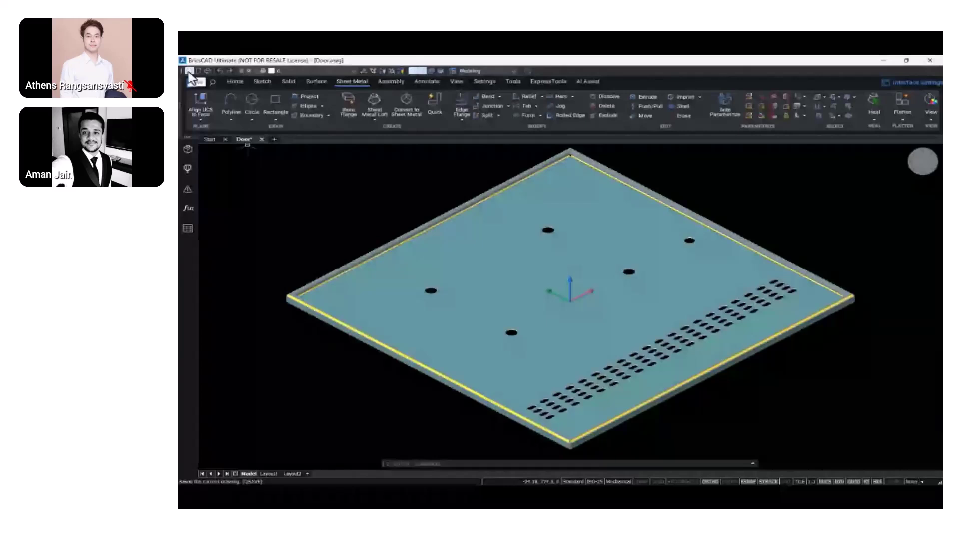
left_click(261, 139)
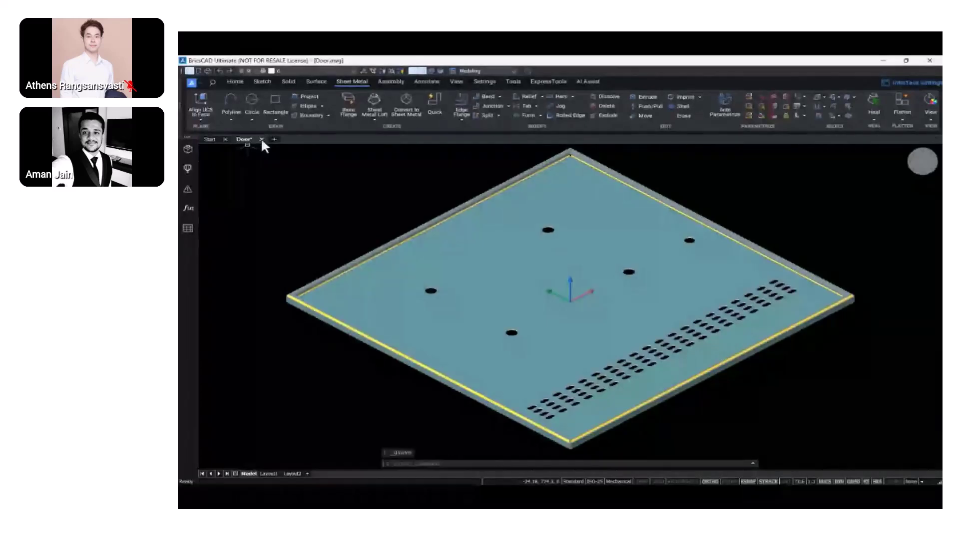
left_click(544, 272)
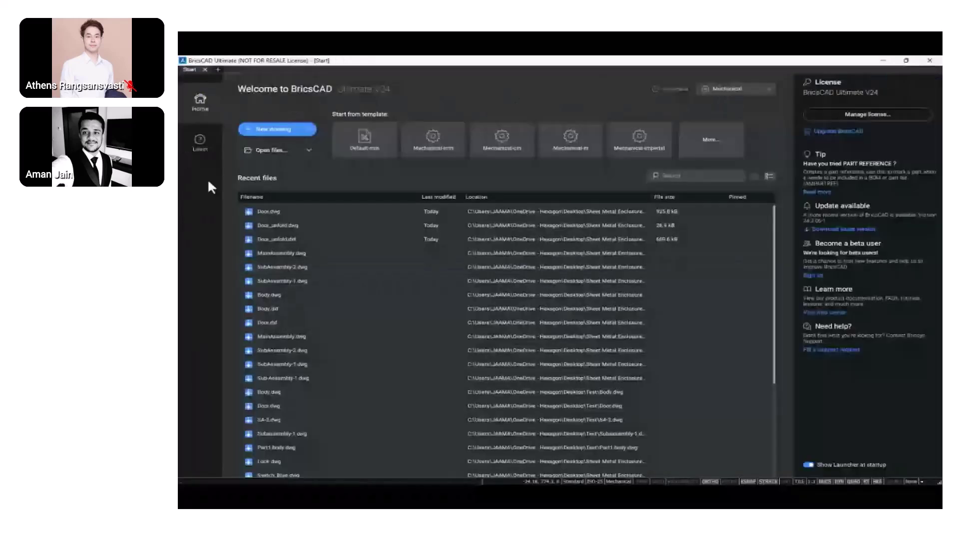
- Create a new drawing and save it as Body in the Parts folder of the Sheet Metal Enclosure project
left_click(269, 133)
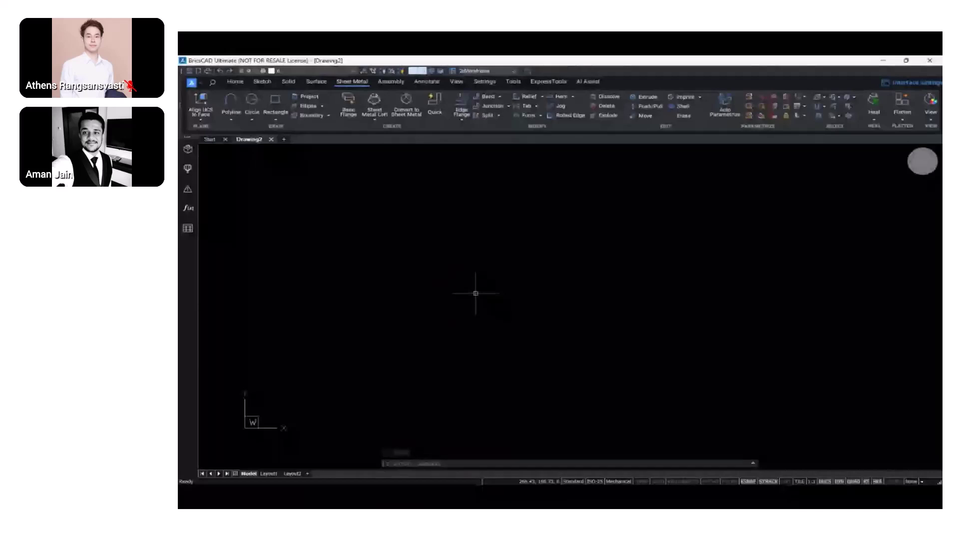
left_click(199, 81)
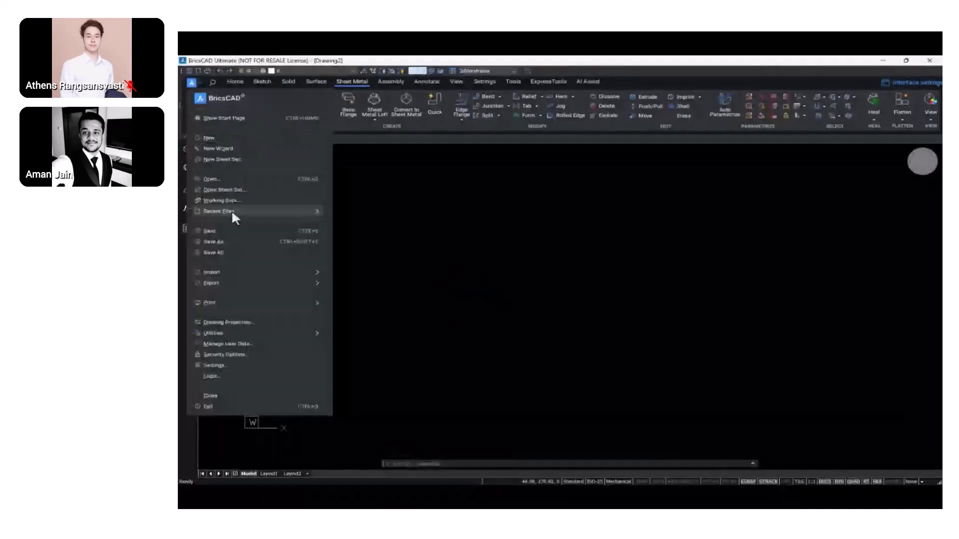
left_click(219, 242)
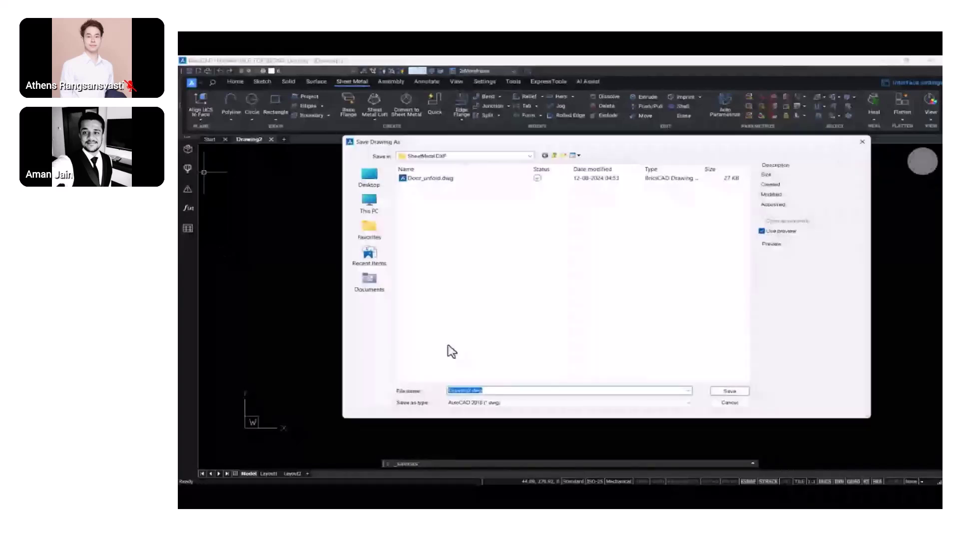
left_click(555, 156)
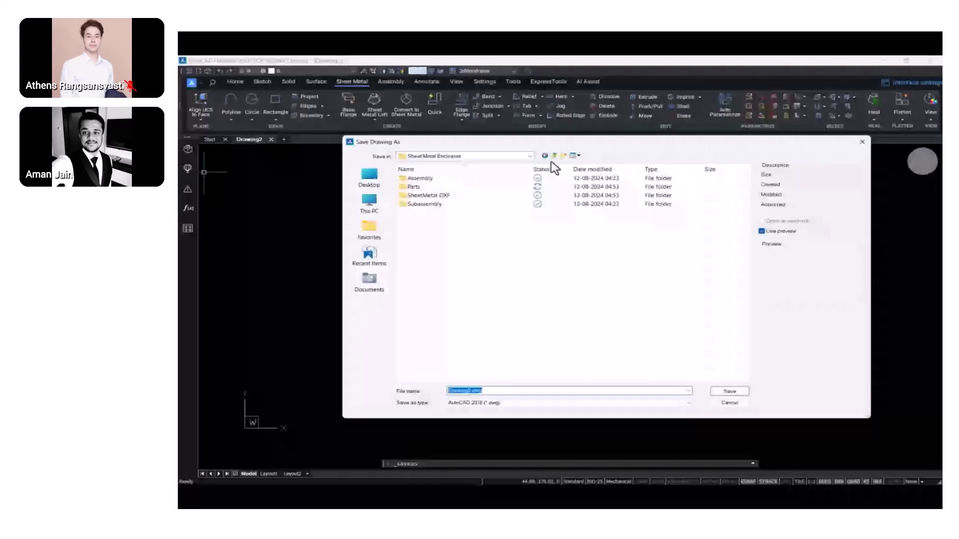
double_click(443, 186)
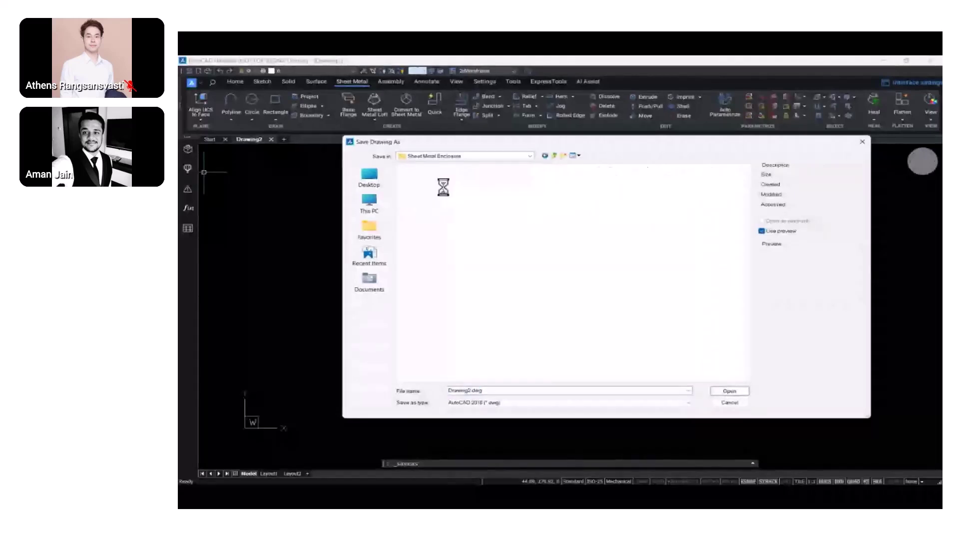
double_click(507, 392)
type("B")
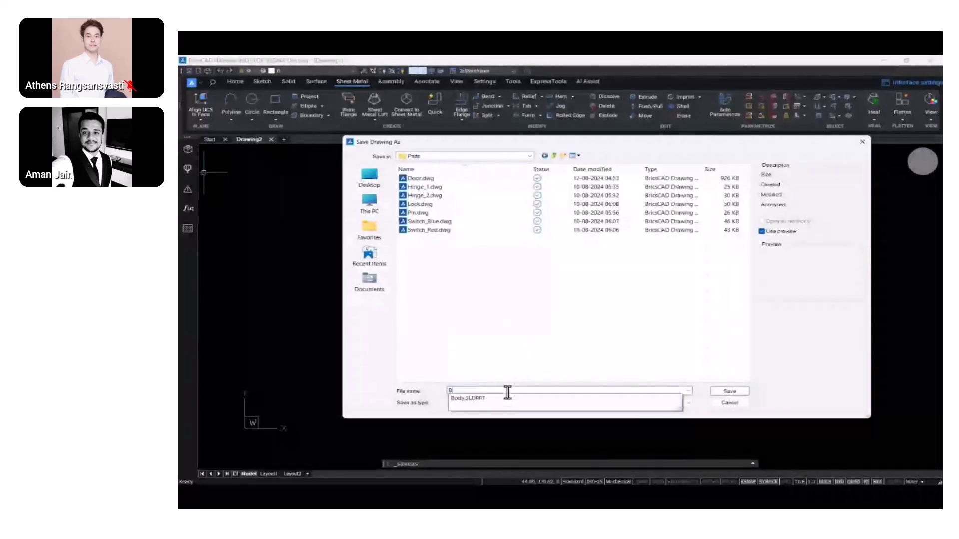
type("ody")
left_click(722, 393)
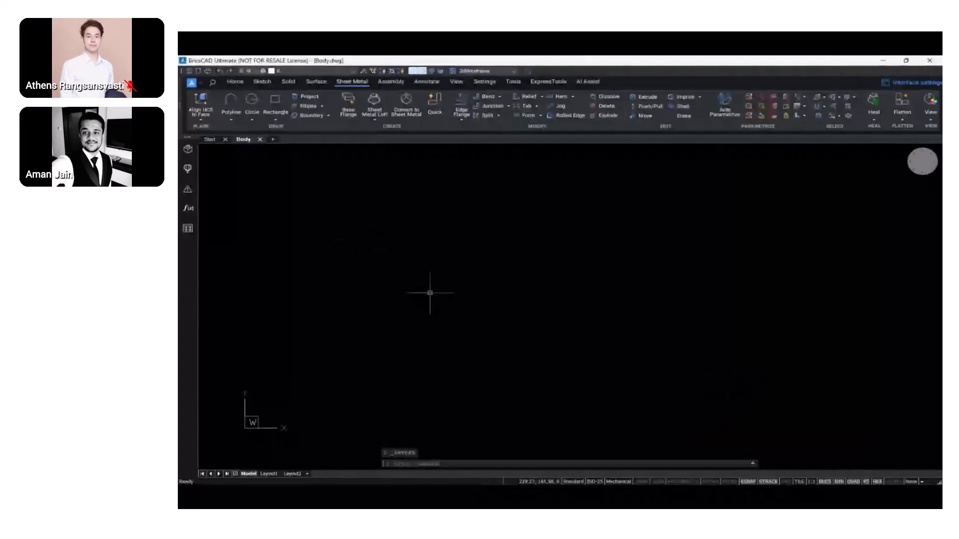
- Import the SolidWorks part Body.SLDPRT from the Parts folder into the Body drawing
type("IMPORT")
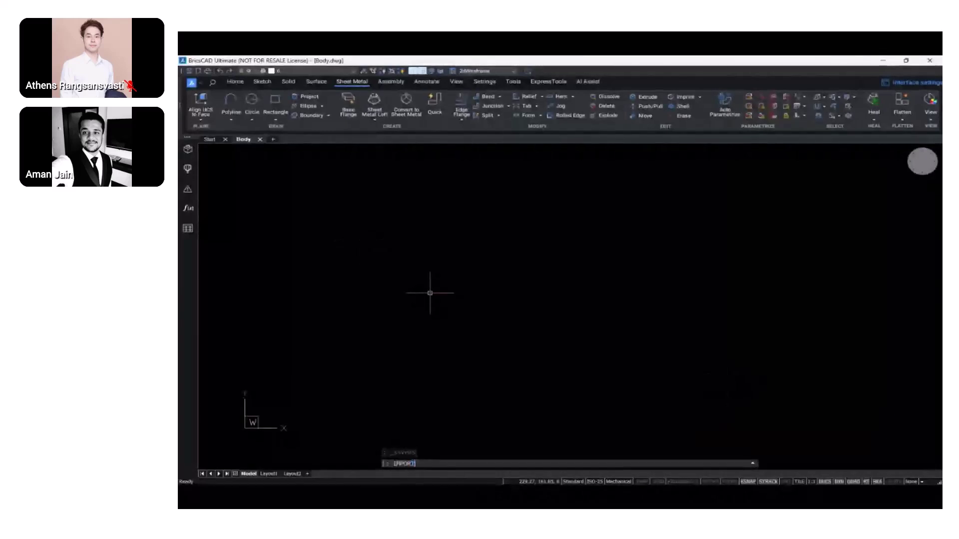
key("Return")
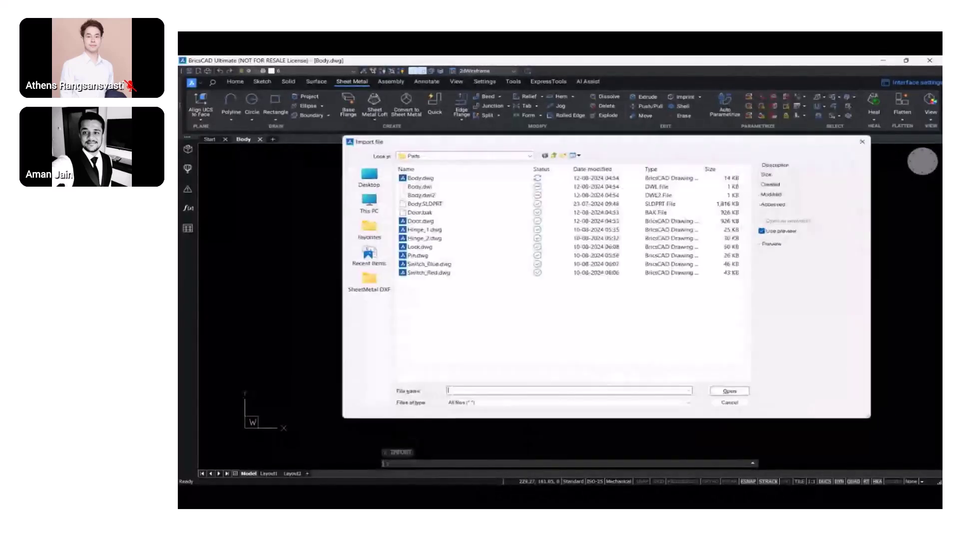
left_click(496, 402)
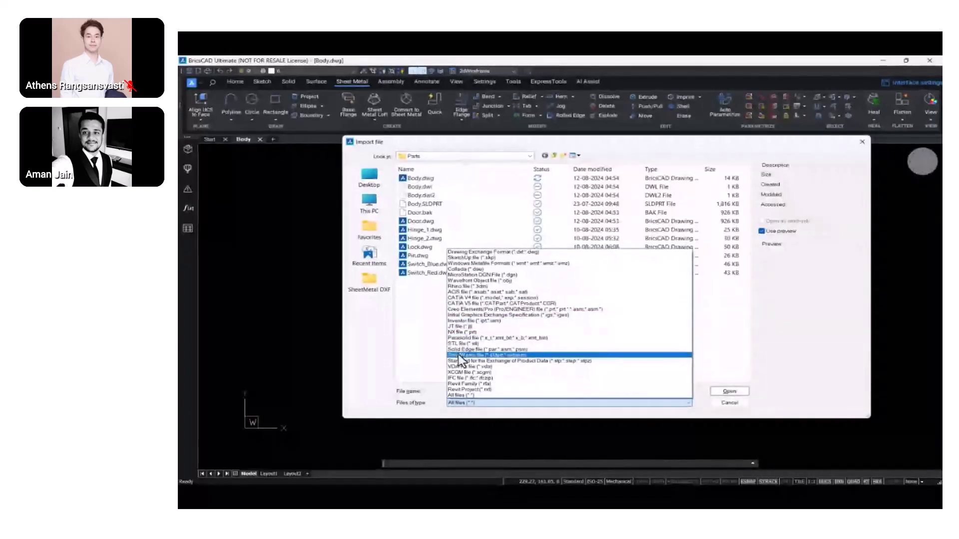
left_click(457, 395)
left_click(423, 205)
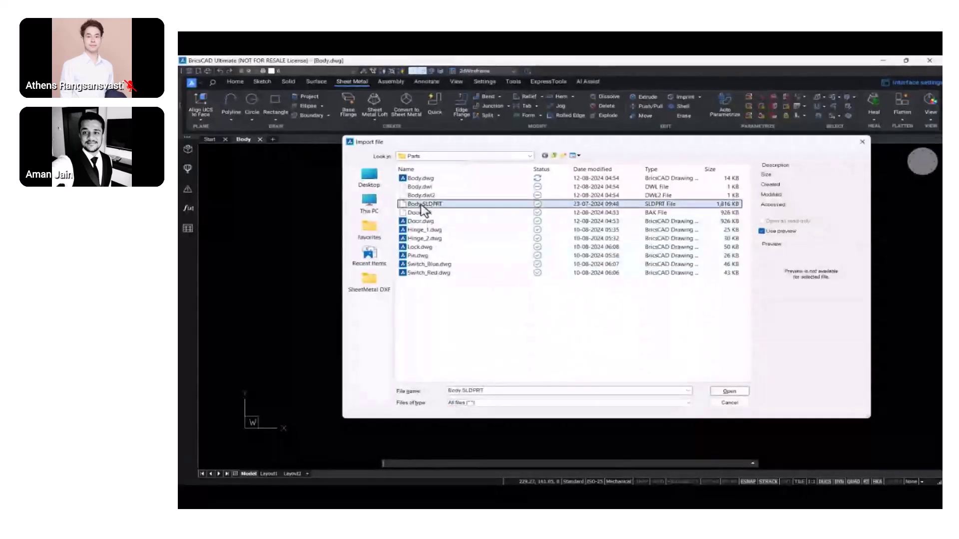
left_click(729, 390)
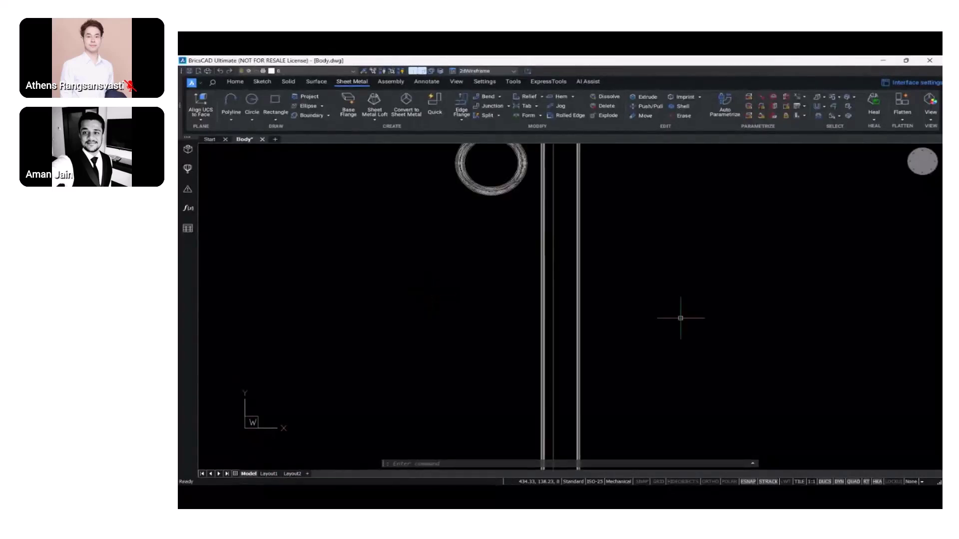
- Show the imported body in an isometric view with the Modeling visual style and display its component details in the Mechanical Browser
left_click(913, 150)
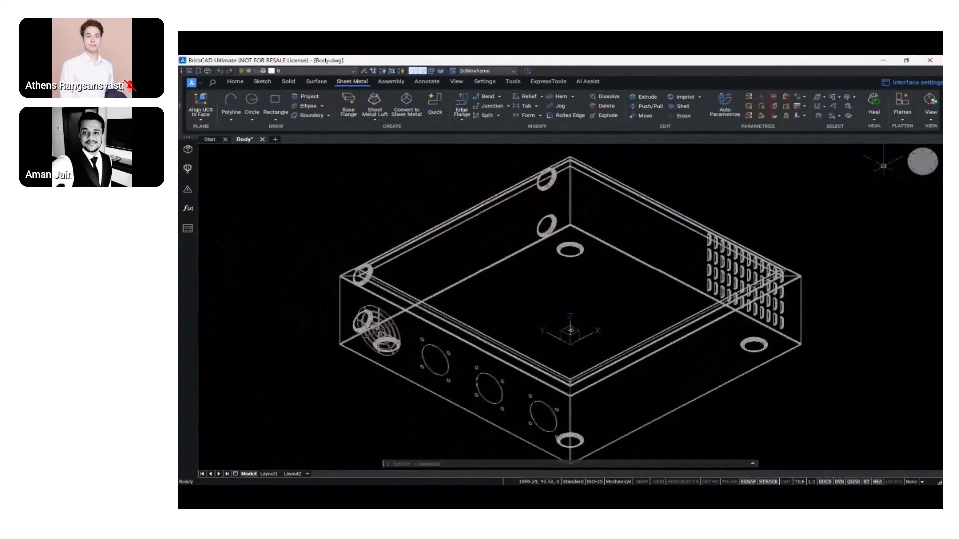
left_click(476, 73)
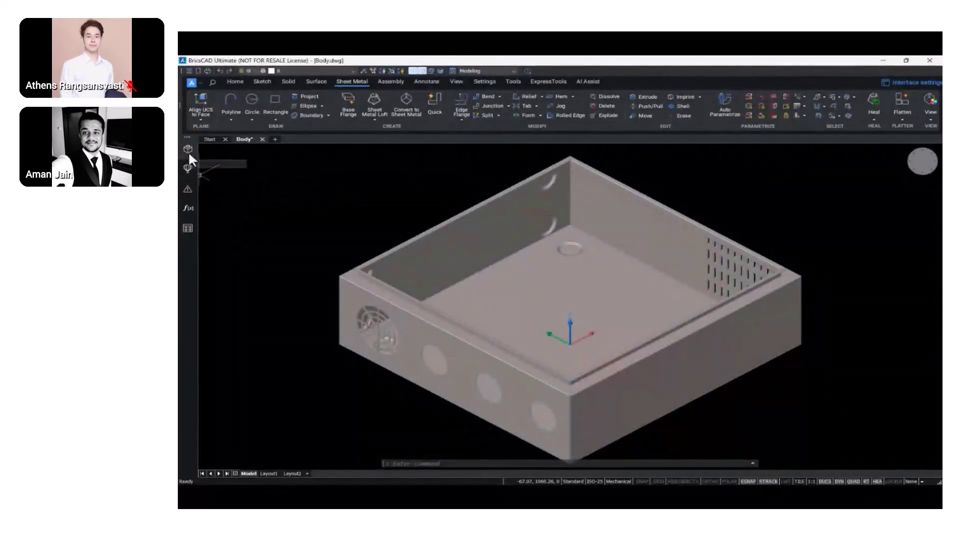
left_click(187, 150)
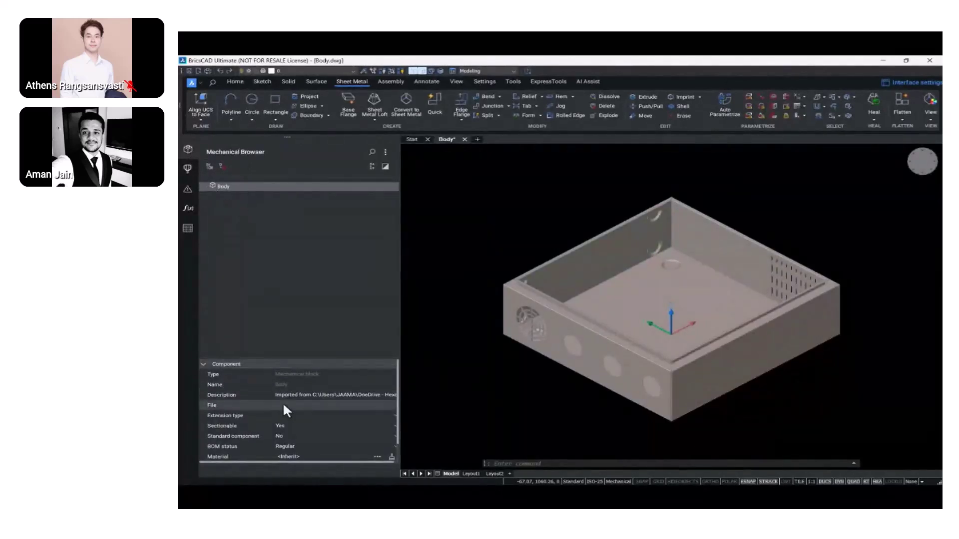
scroll(282, 403, "down", 2)
scroll(283, 410, "up", 2)
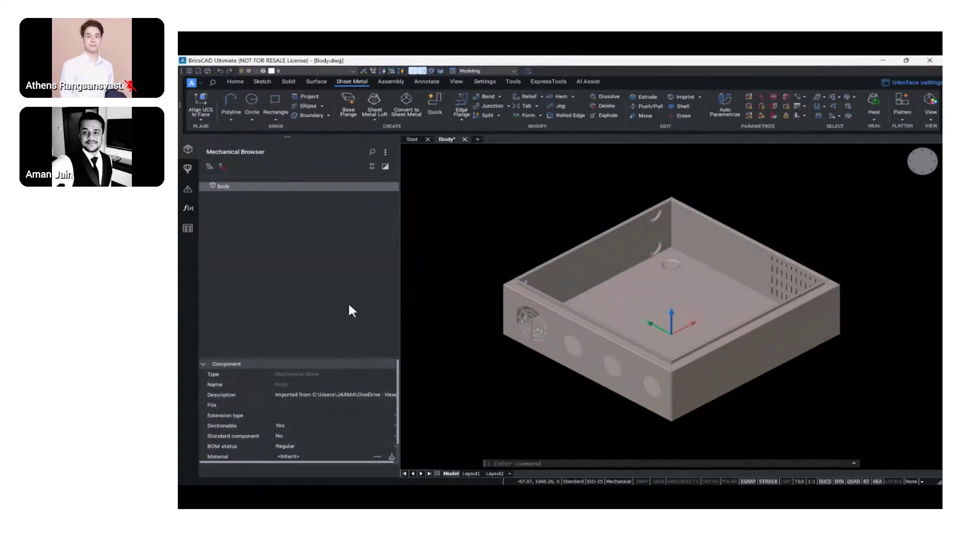
- Convert the entire imported body model to a sheet metal part
middle_click_drag(488, 370, 483, 372)
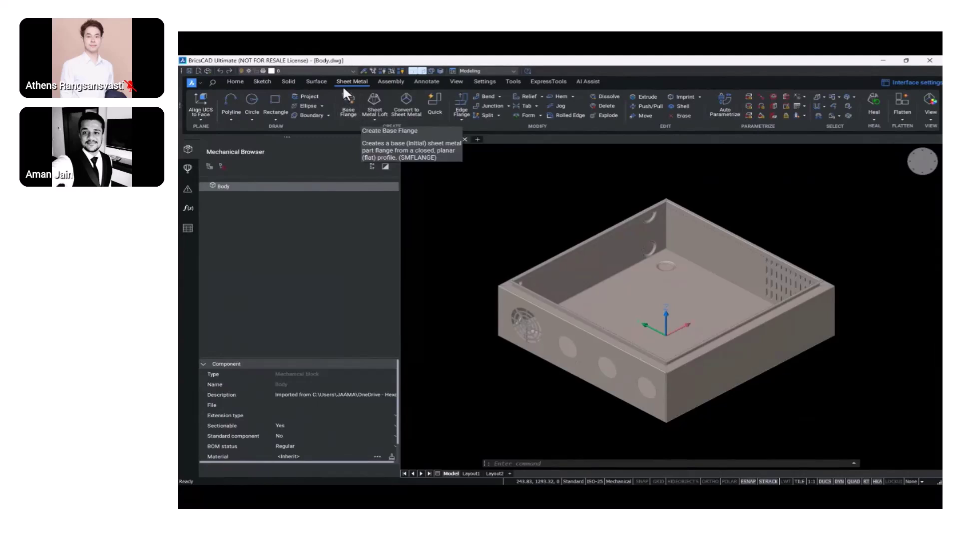
left_click(402, 105)
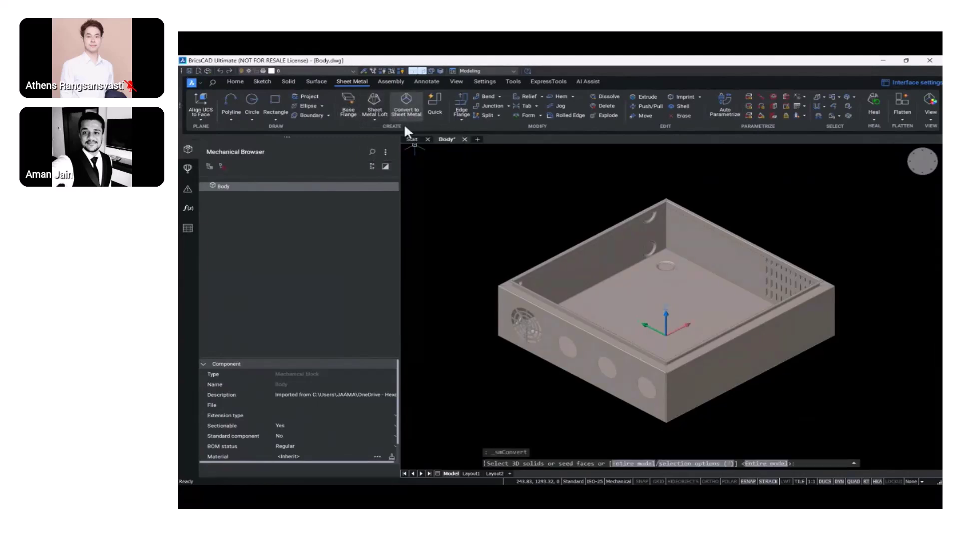
left_click(643, 465)
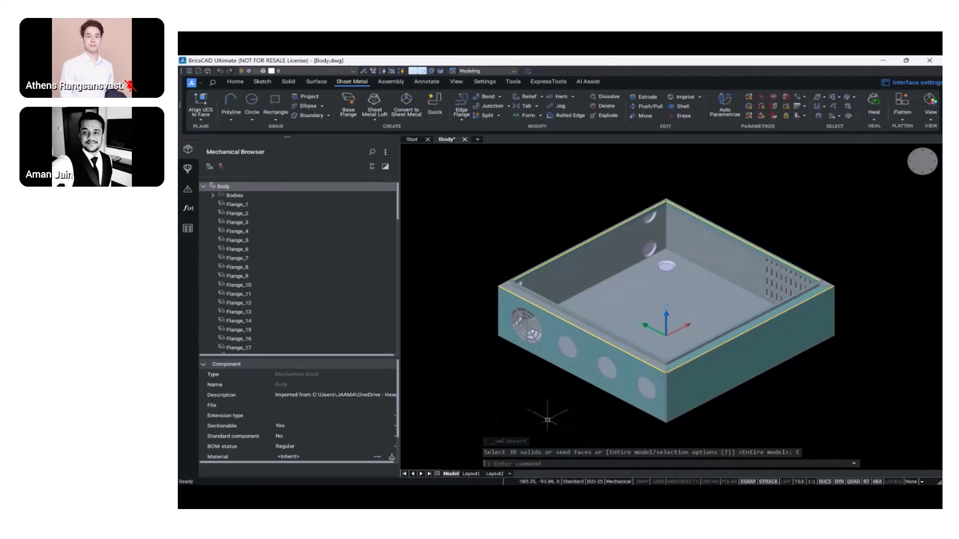
- Examine the converted body's bends, junctions and corner reliefs up close at its corners and return to an isometric view
mouse_move(814, 359)
middle_mouse_down("shift")
mouse_move(619, 363)
mouse_move(801, 356)
middle_mouse_up("shift")
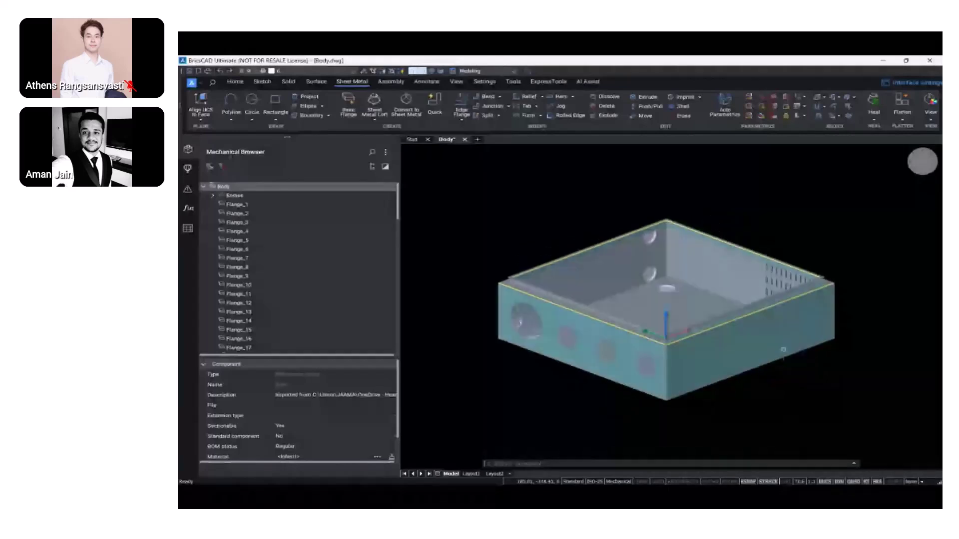
scroll(626, 329, "up", 10)
scroll(626, 329, "up", 5)
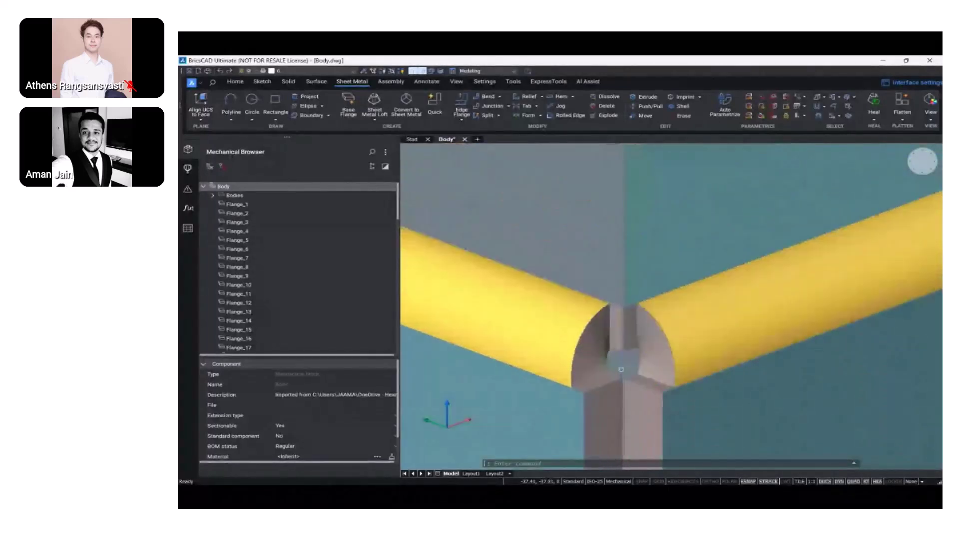
scroll(621, 369, "down", 2)
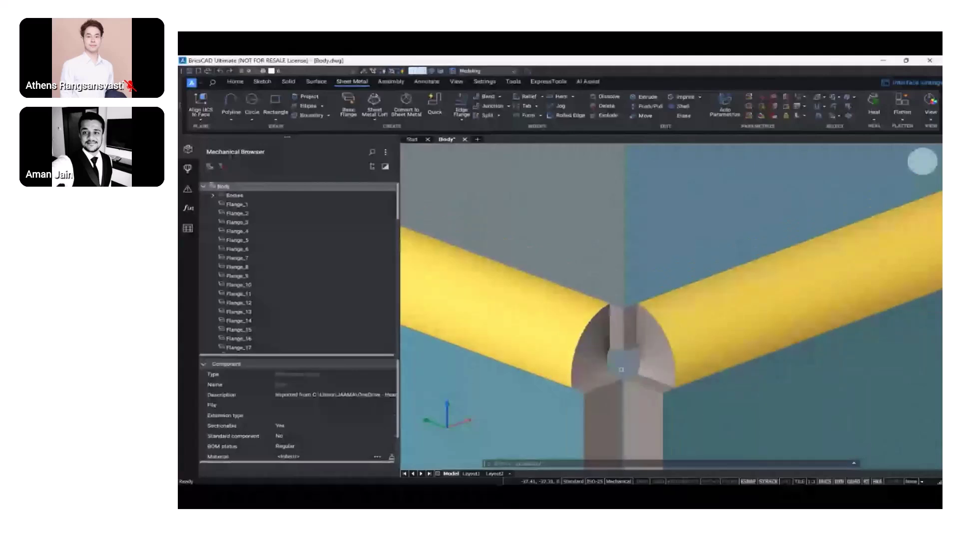
scroll(621, 369, "down", 3)
scroll(620, 370, "down", 5)
middle_click_drag(439, 379, 367, 333)
middle_click_drag(779, 400, 744, 378)
scroll(744, 378, "up", 10)
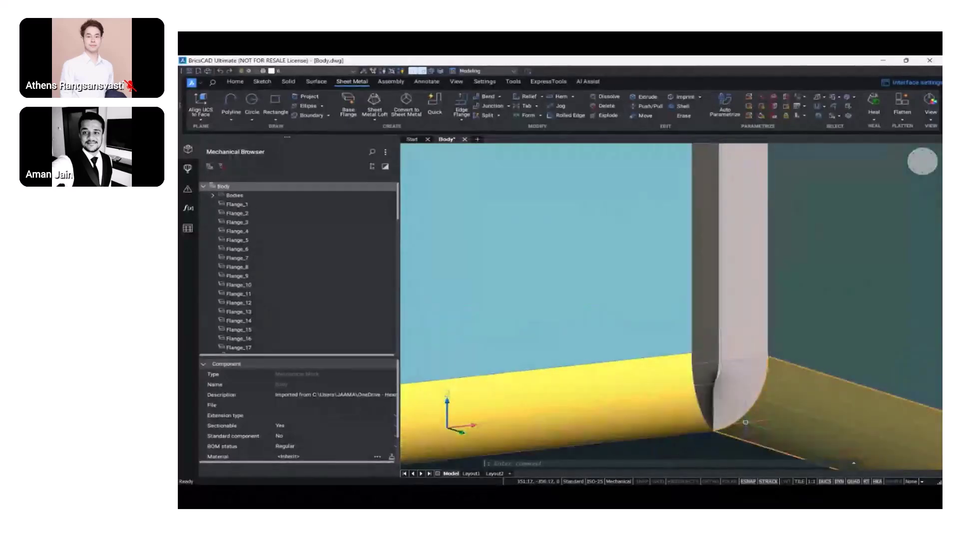
scroll(744, 420, "down", 7)
middle_click_drag(687, 373, 802, 400, "shift")
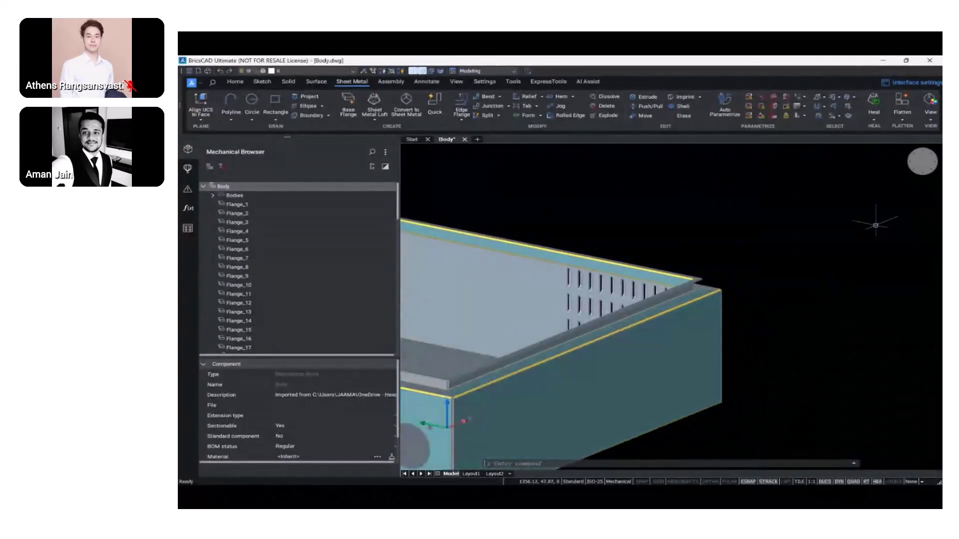
left_click(908, 169)
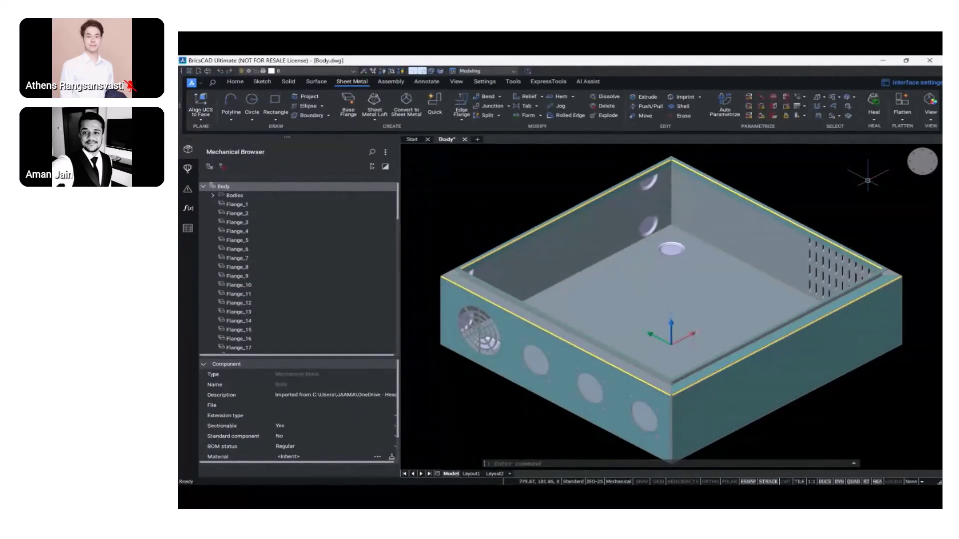
- Replace all similar slotted vent forms on the body's side wall with the Louver.dwg form feature from the Form Features library
middle_click_drag(884, 330, 672, 405, "shift")
scroll(672, 406, "up", 10)
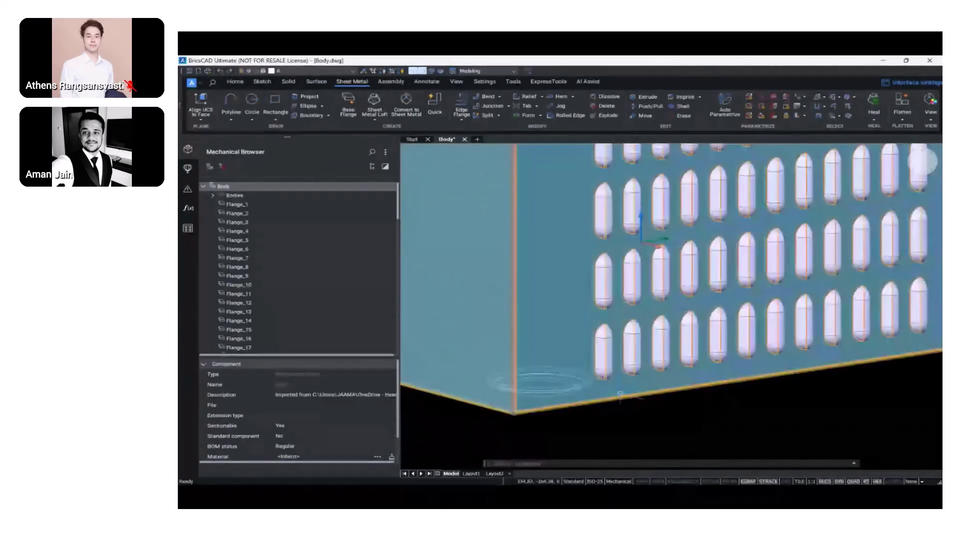
mouse_move(563, 315)
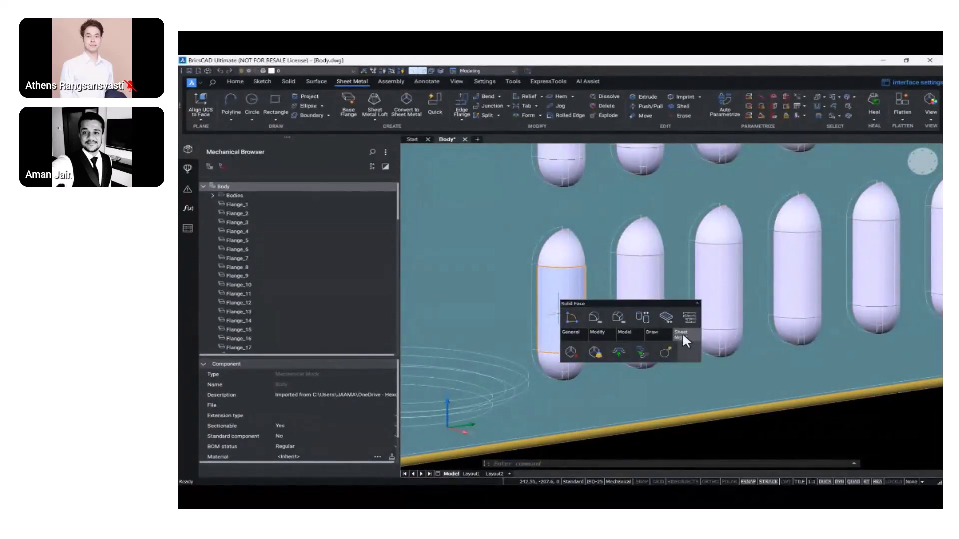
mouse_move(652, 337)
mouse_move(681, 338)
left_click(642, 354)
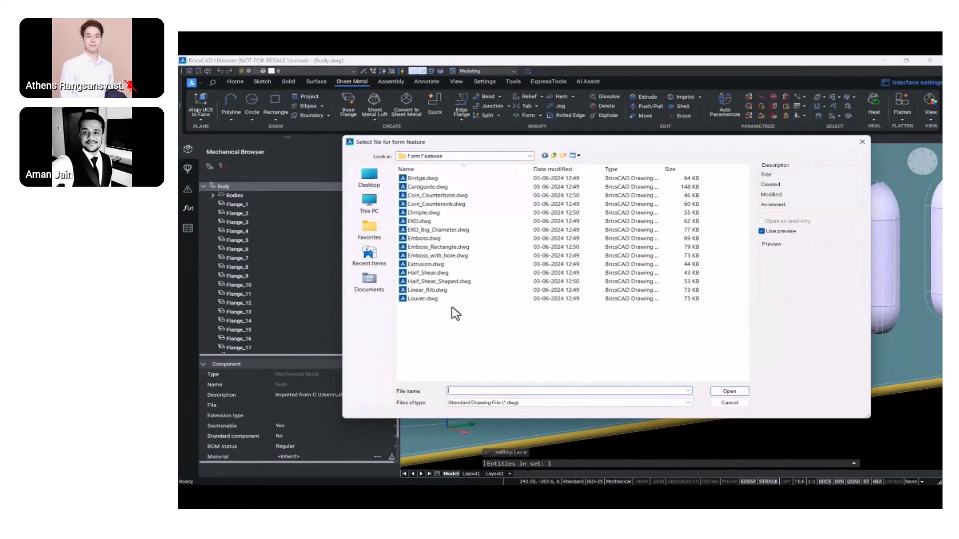
left_click(411, 300)
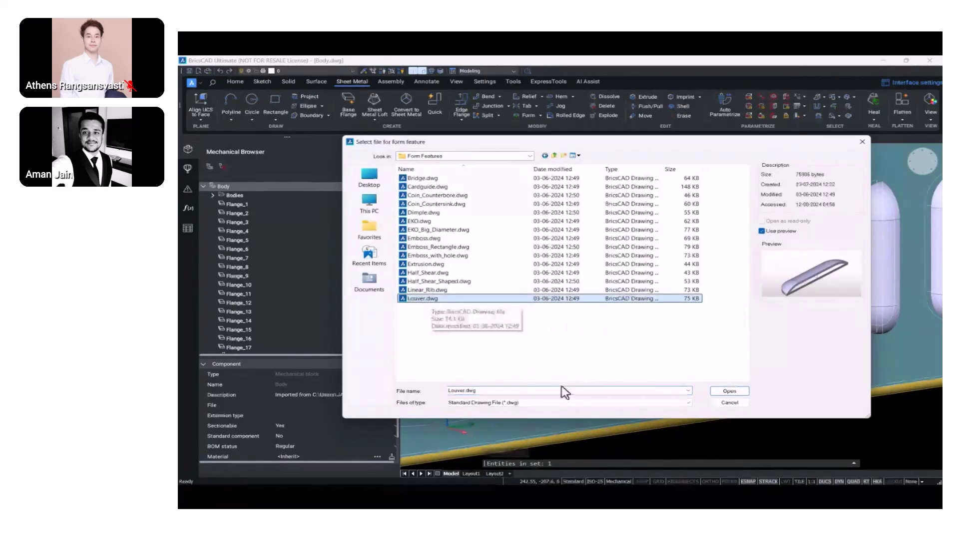
left_click(729, 392)
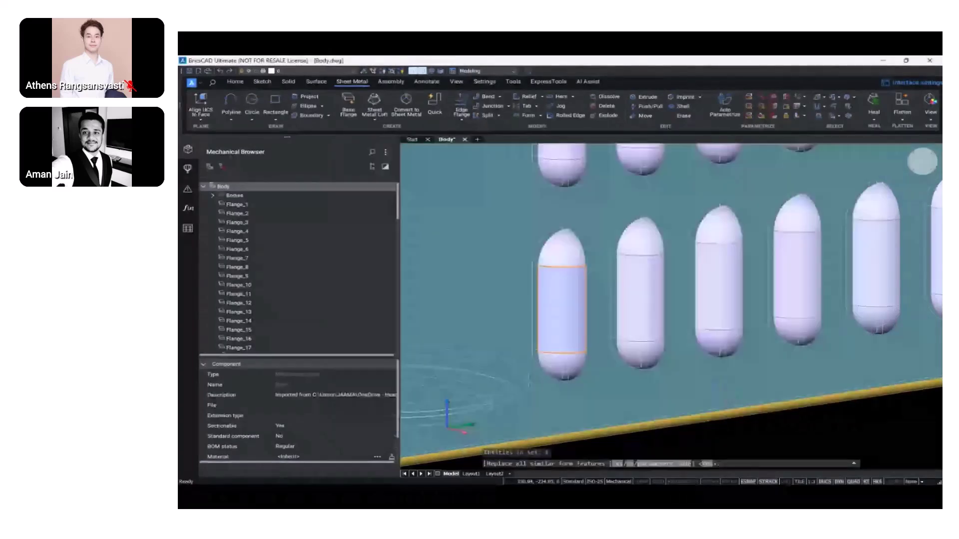
scroll(669, 305, "down", 5)
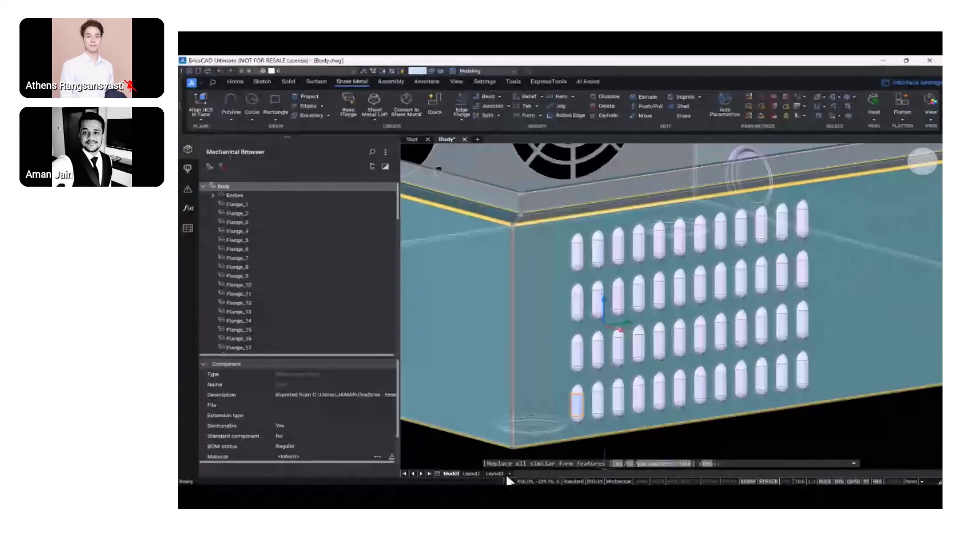
left_click(673, 470)
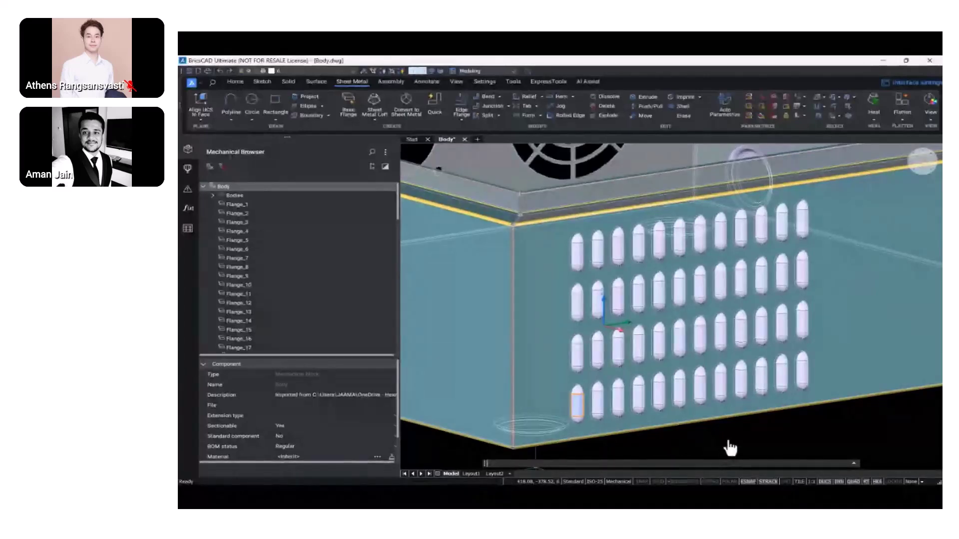
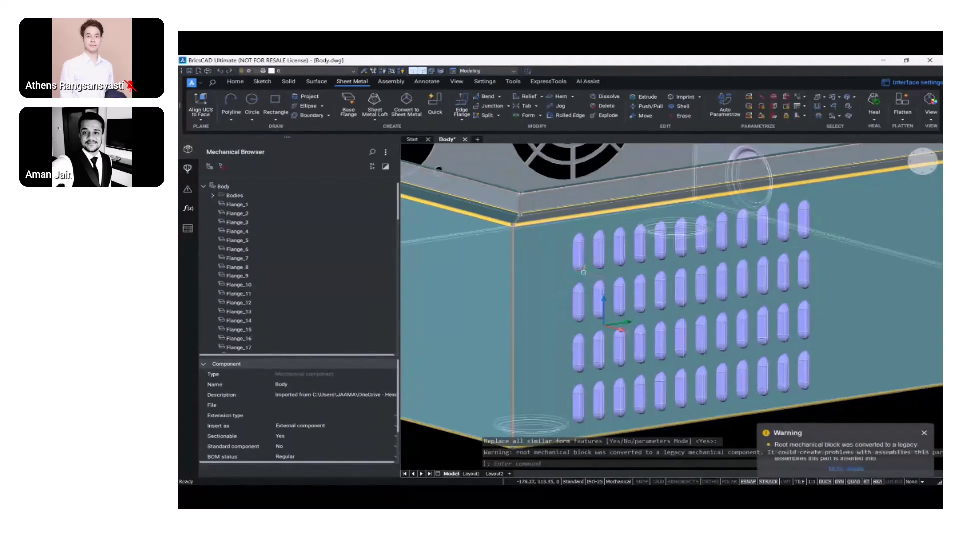
left_click(923, 431)
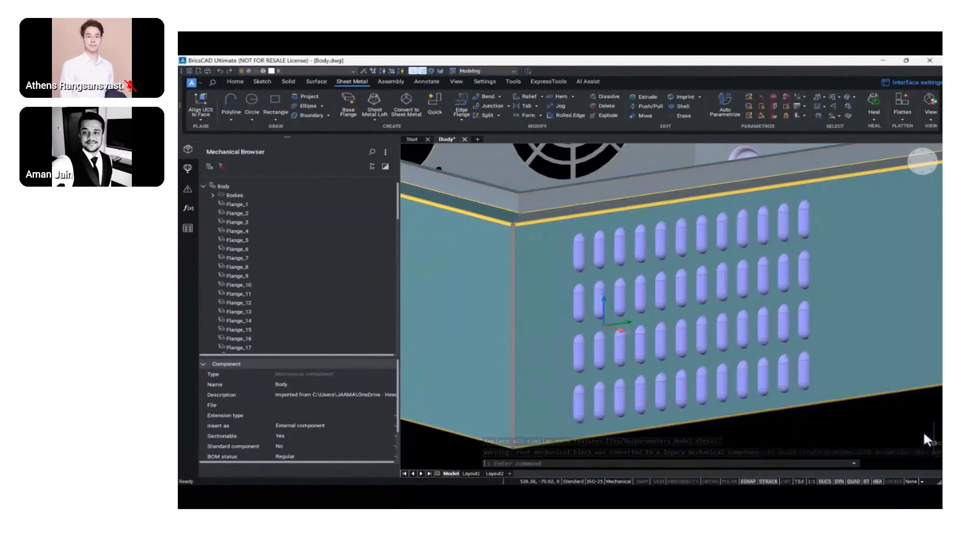
- Inspect the length, width and height parameters of Louver_48 among the body's form features
scroll(262, 274, "down", 10)
scroll(267, 285, "down", 15)
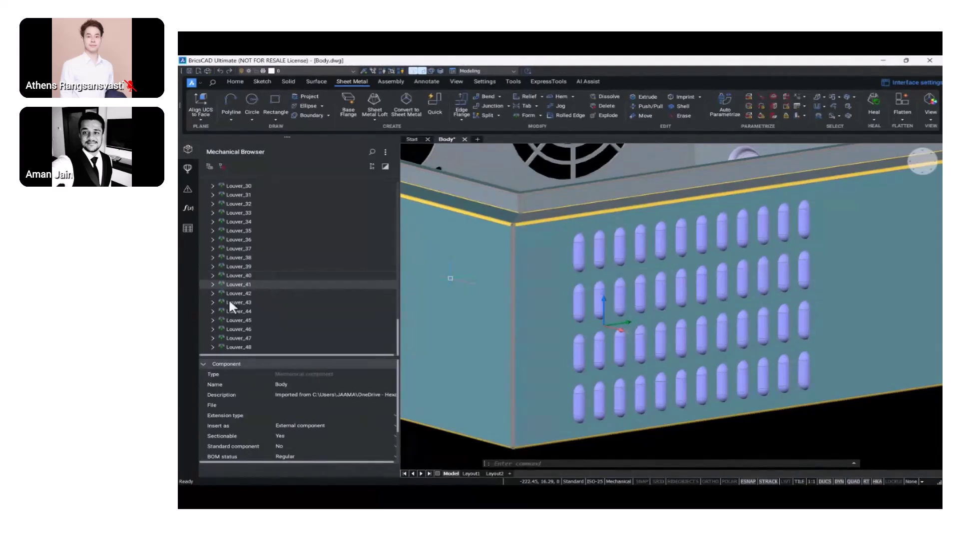
left_click(244, 347)
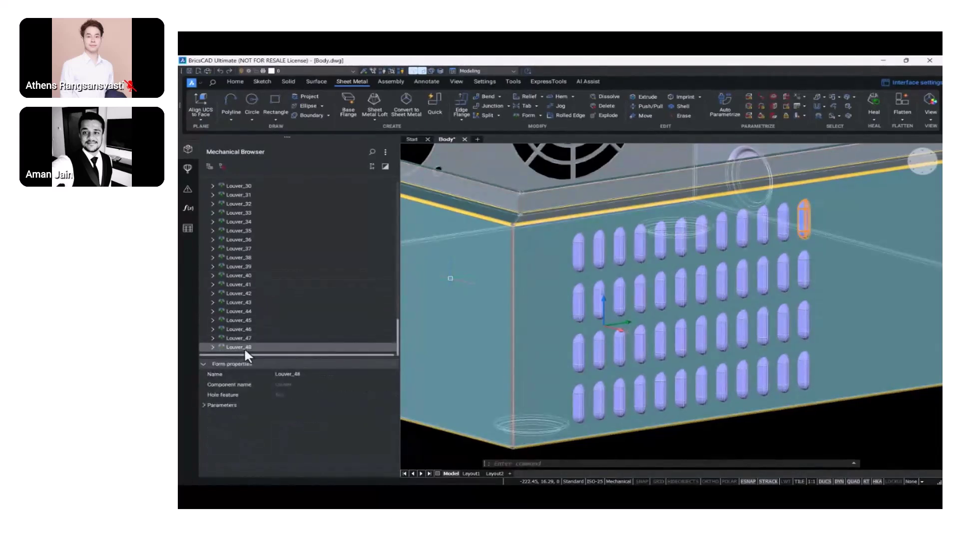
left_click(213, 347)
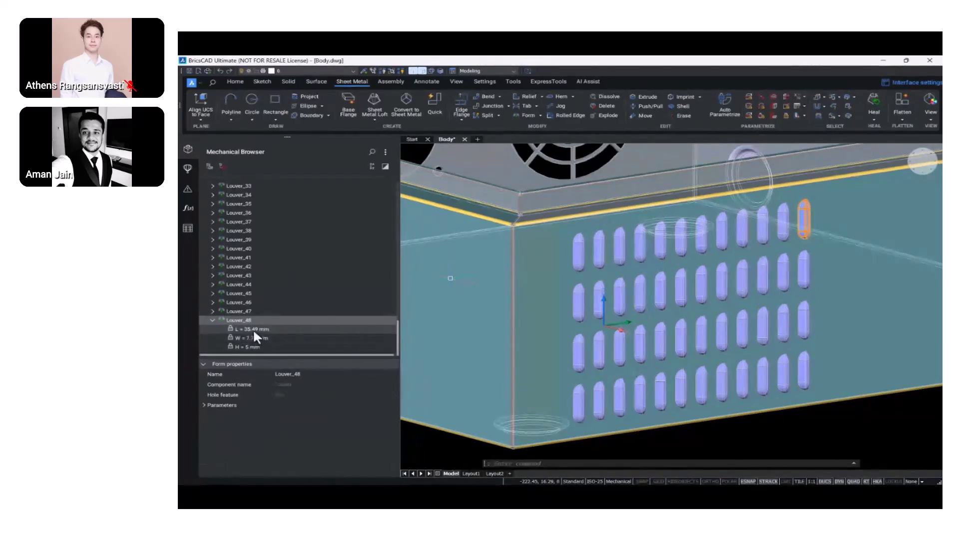
left_click(212, 320)
- Select all the louvers on the body's side wall together and set their length L to 38 mm
scroll(219, 309, "up", 1)
scroll(219, 309, "up", 6)
scroll(234, 296, "up", 2)
scroll(236, 293, "up", 3)
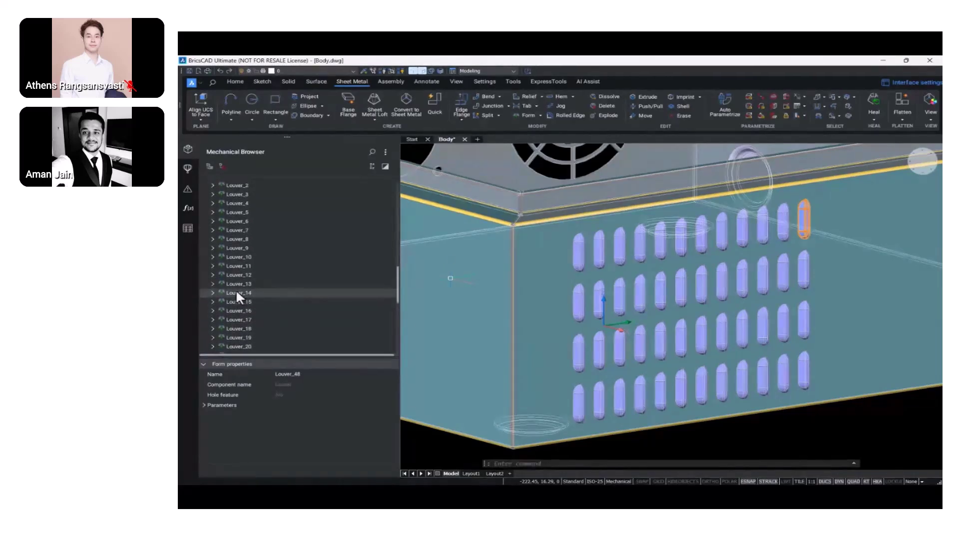
left_click(247, 246)
scroll(261, 283, "down", 12)
left_click(245, 347, "shift")
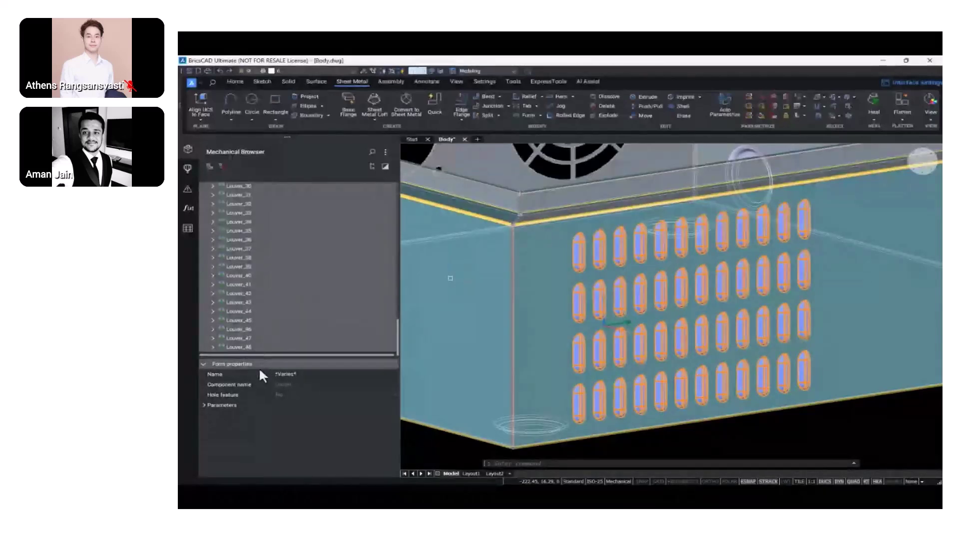
left_click(203, 407)
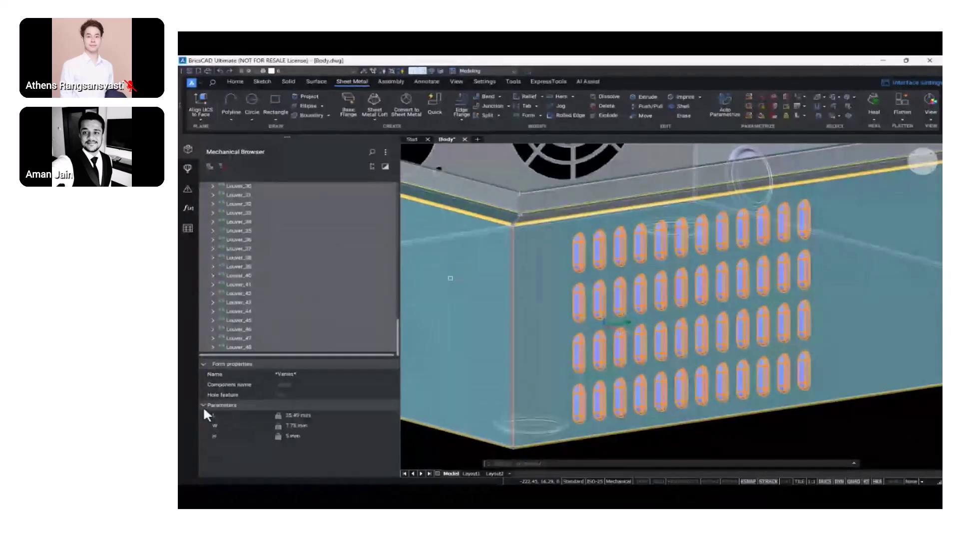
left_click(298, 415)
type("38")
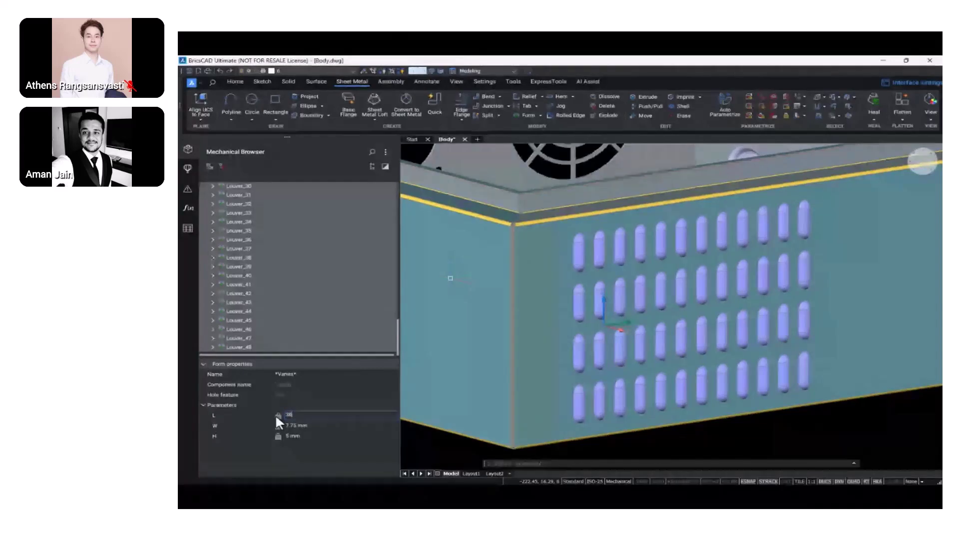
key("Escape")
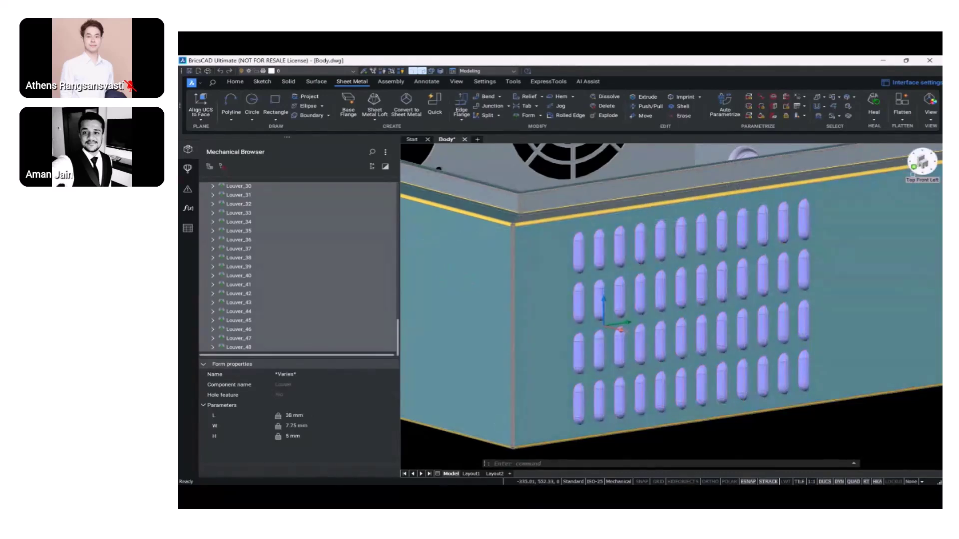
- Unfold the body, place the flat pattern beside the model and save its 2D geometry as Body_unfold.dxf in the SheetMetal DXF folder
left_click(918, 165)
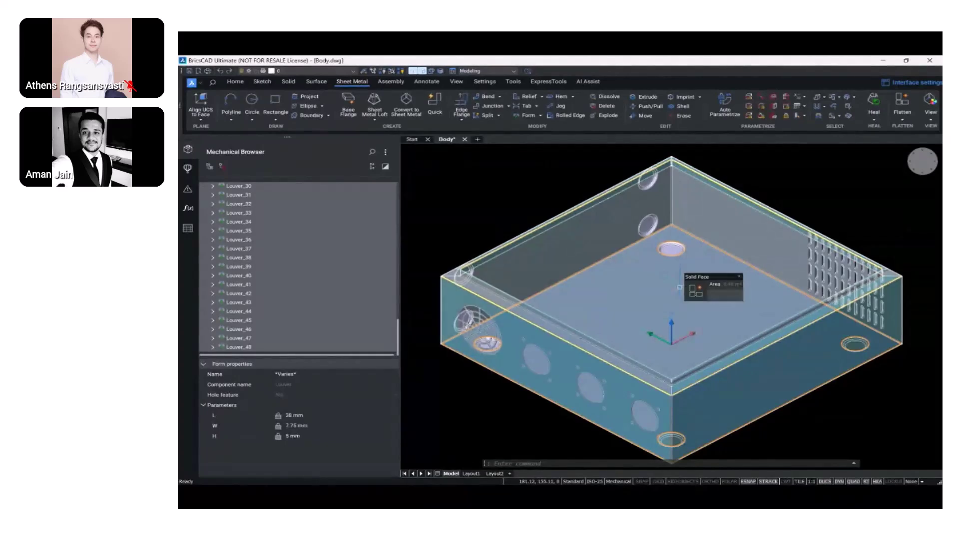
left_click(923, 166)
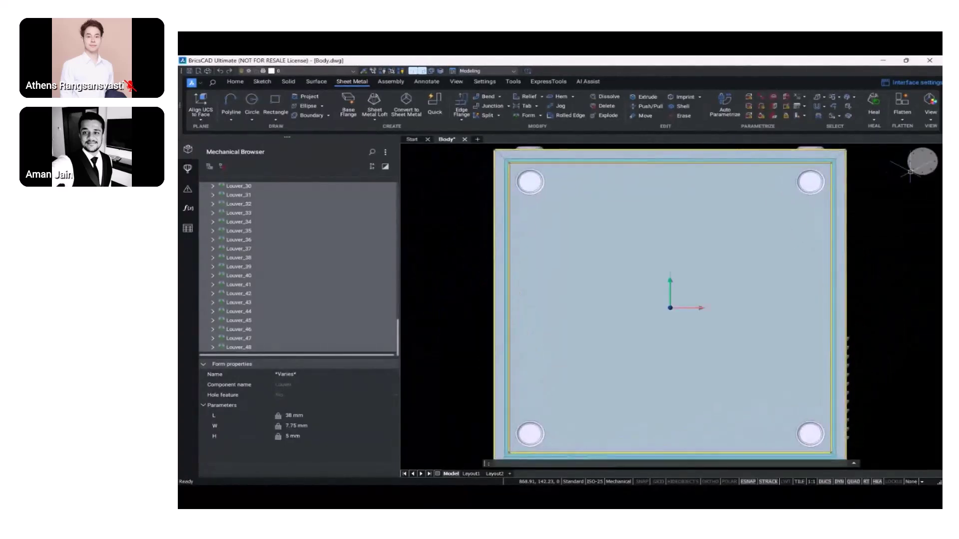
middle_click_drag(641, 267, 523, 331)
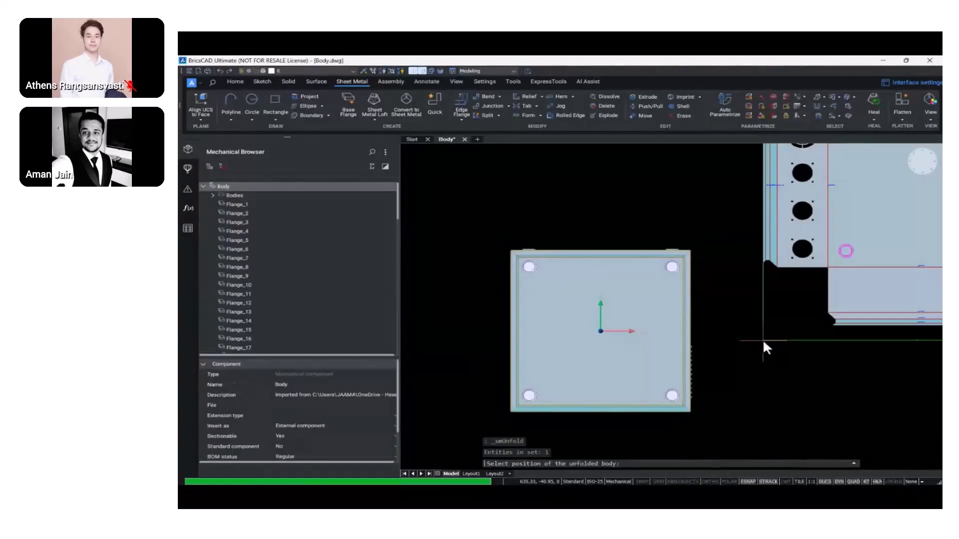
middle_click_drag(758, 342, 616, 332)
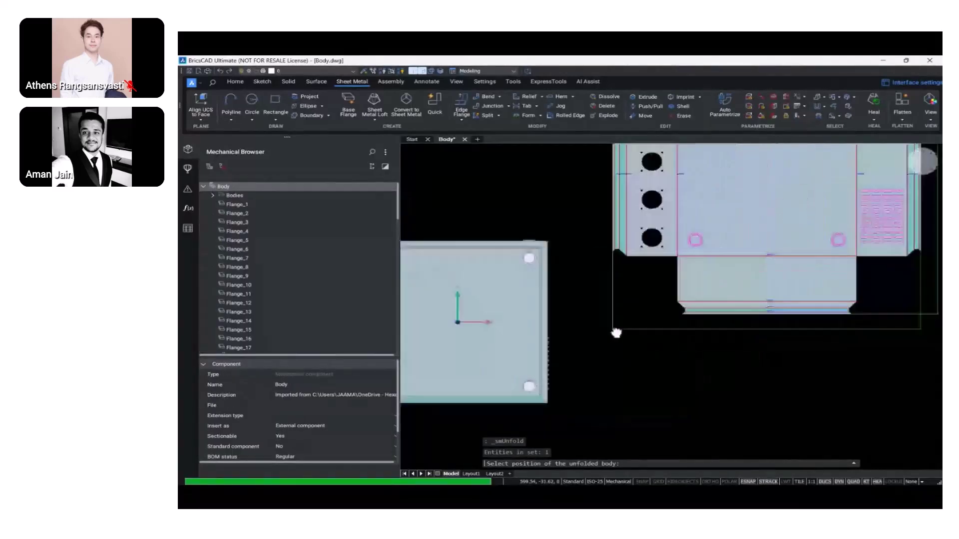
scroll(610, 327, "down", 2)
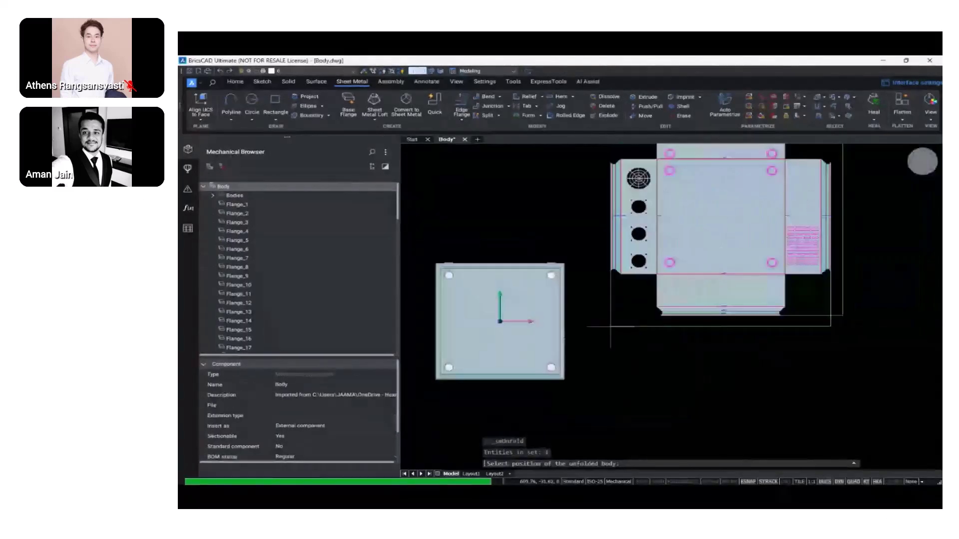
left_click(607, 416)
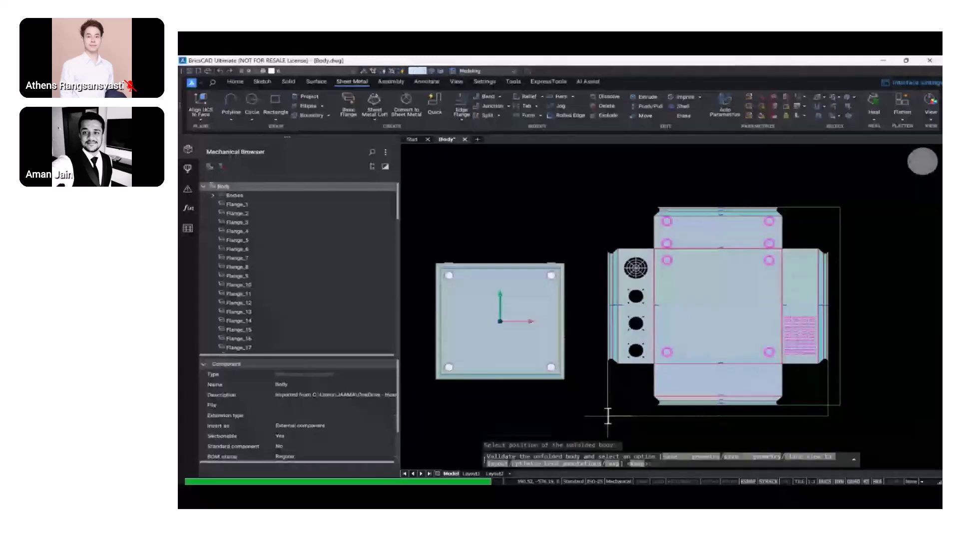
left_click(689, 455)
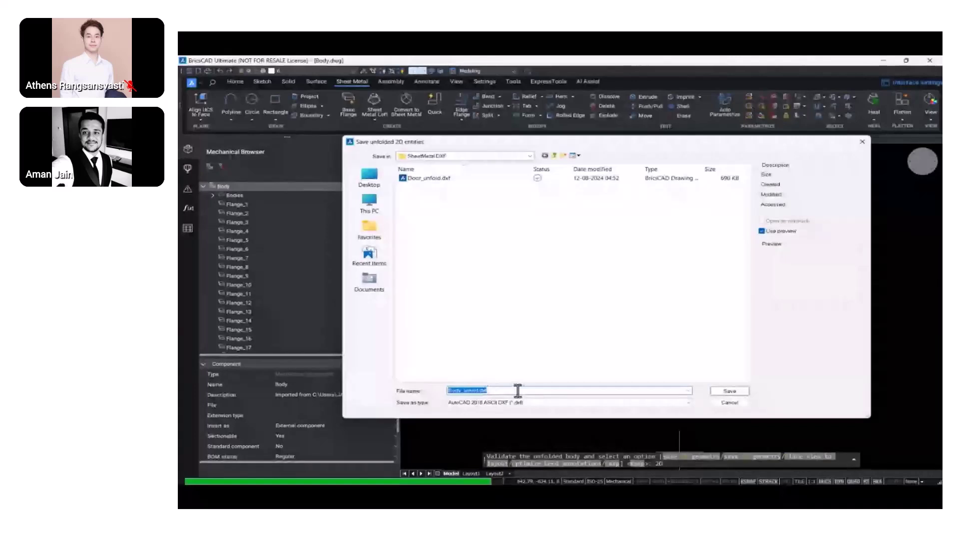
left_click(729, 394)
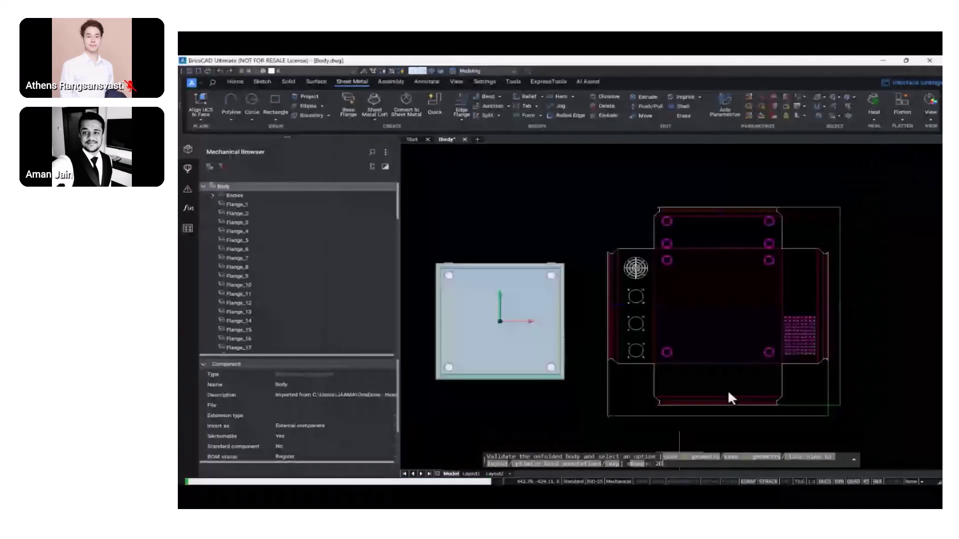
- Examine the body's flat pattern up close, including the cutouts, bend line annotations, louver outlines and lower flanges
scroll(548, 294, "up", 10)
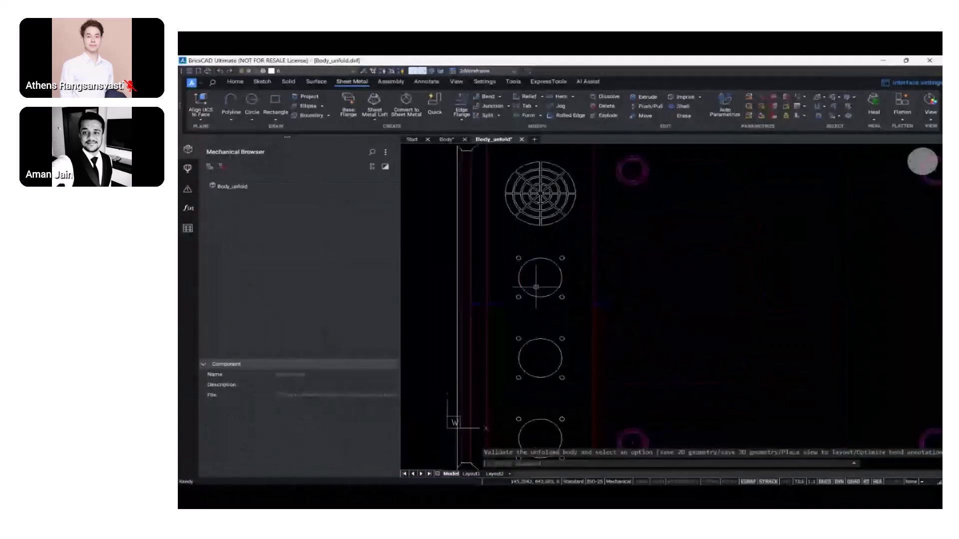
scroll(553, 376, "down", 5)
scroll(494, 355, "up", 6)
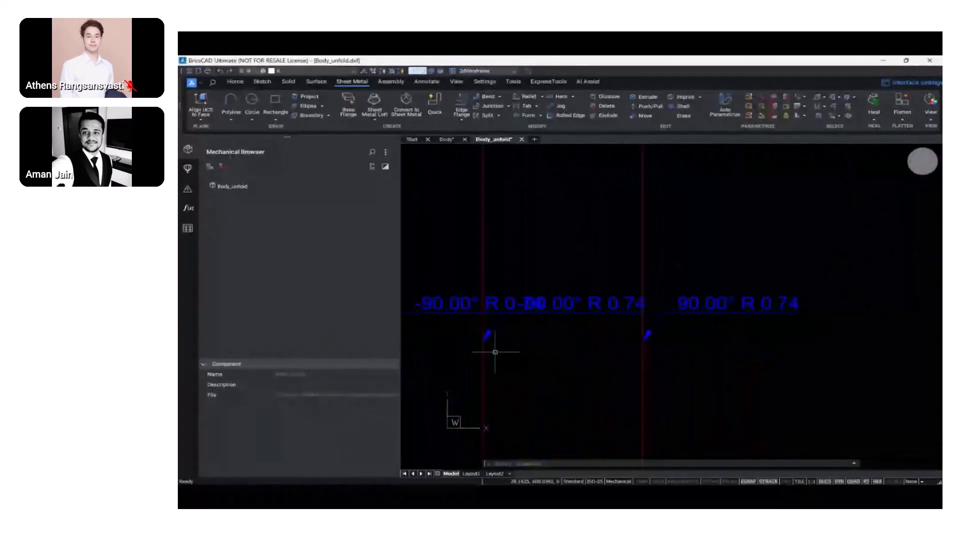
scroll(696, 385, "down", 8)
scroll(638, 327, "up", 5)
scroll(705, 352, "up", 10)
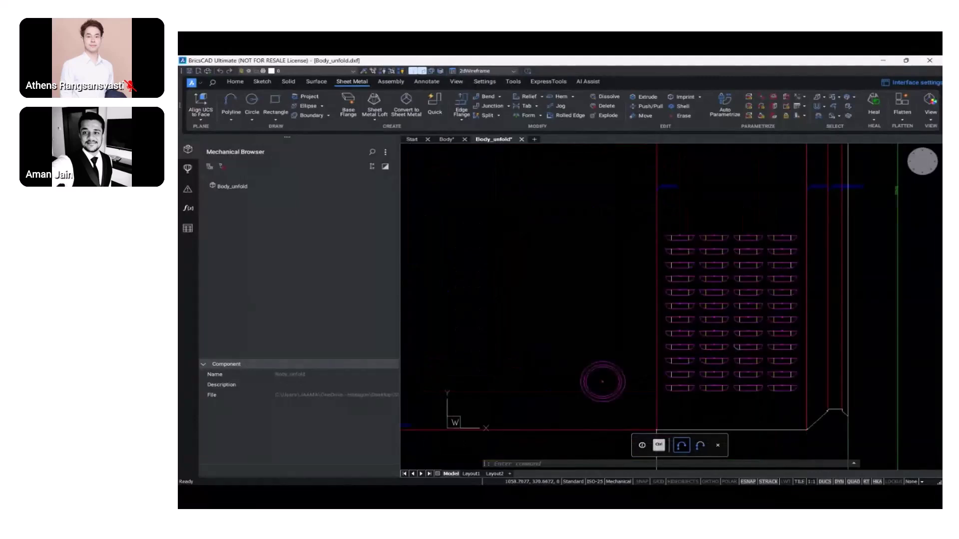
scroll(743, 349, "down", 7)
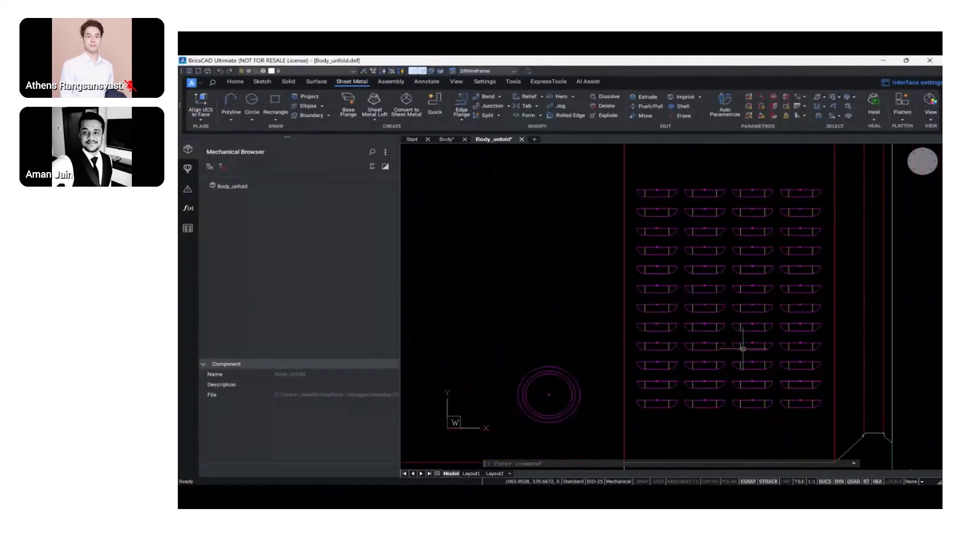
middle_click_drag(650, 400, 702, 354)
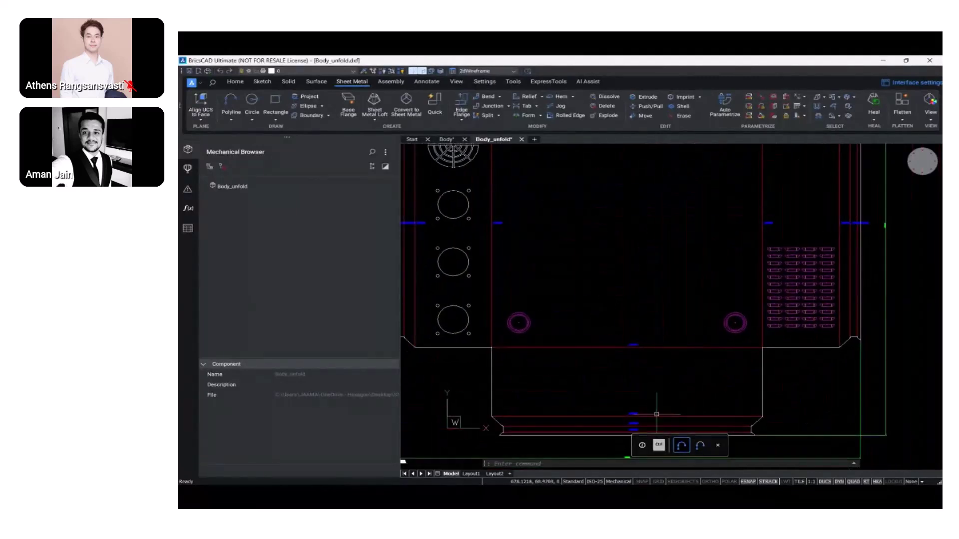
scroll(633, 420, "up", 5)
scroll(634, 422, "down", 3)
scroll(634, 422, "down", 4)
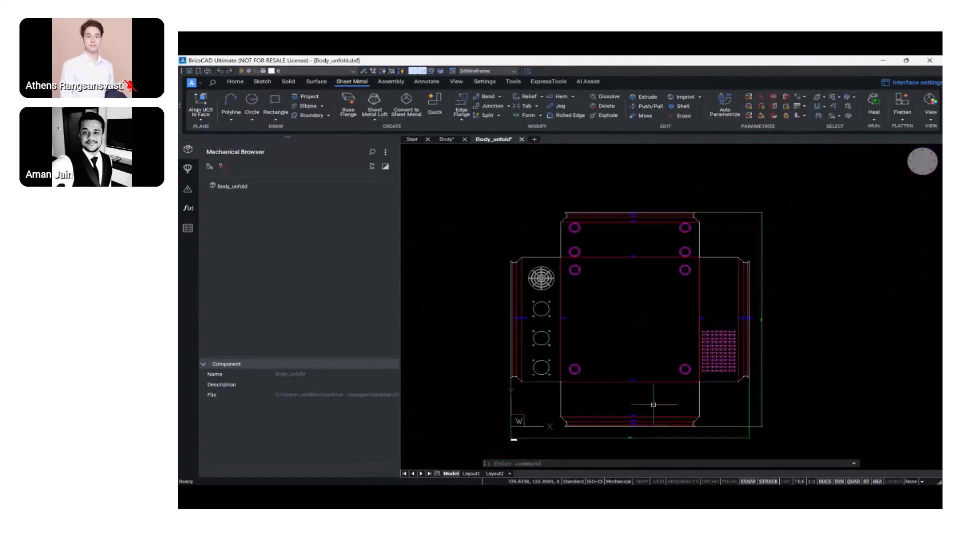
scroll(549, 376, "up", 3)
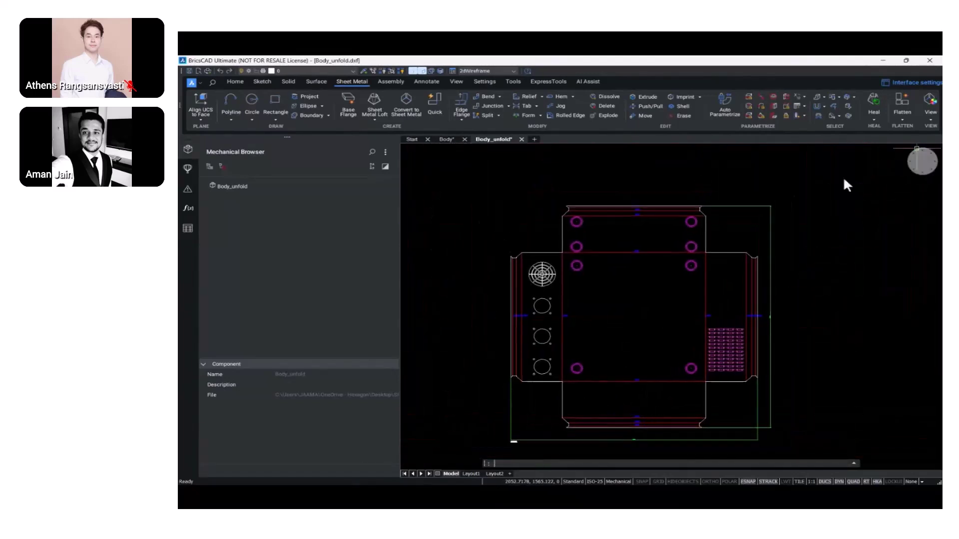
- Close the unfolded drawing, saving it as Body_unfold.dwg in the SheetMetal DXF folder
left_click(522, 139)
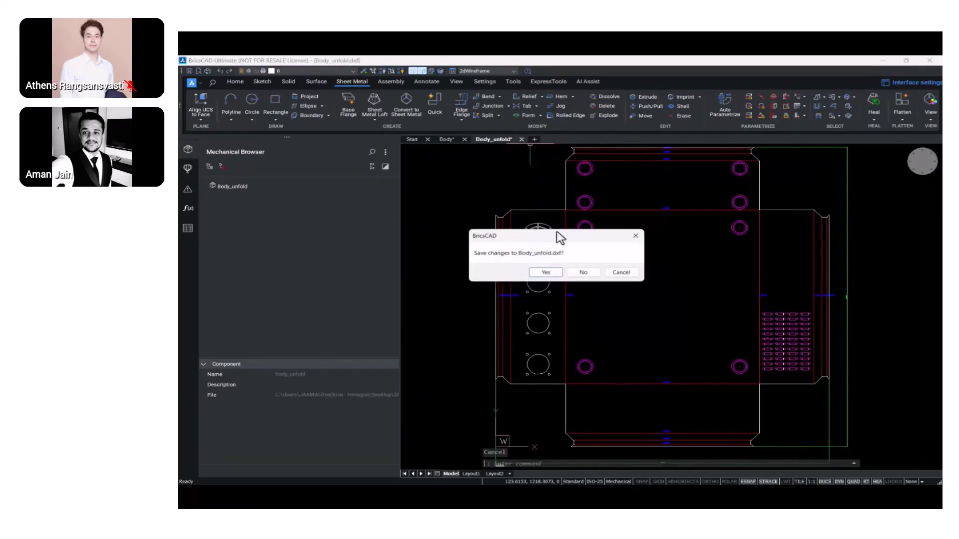
left_click(546, 272)
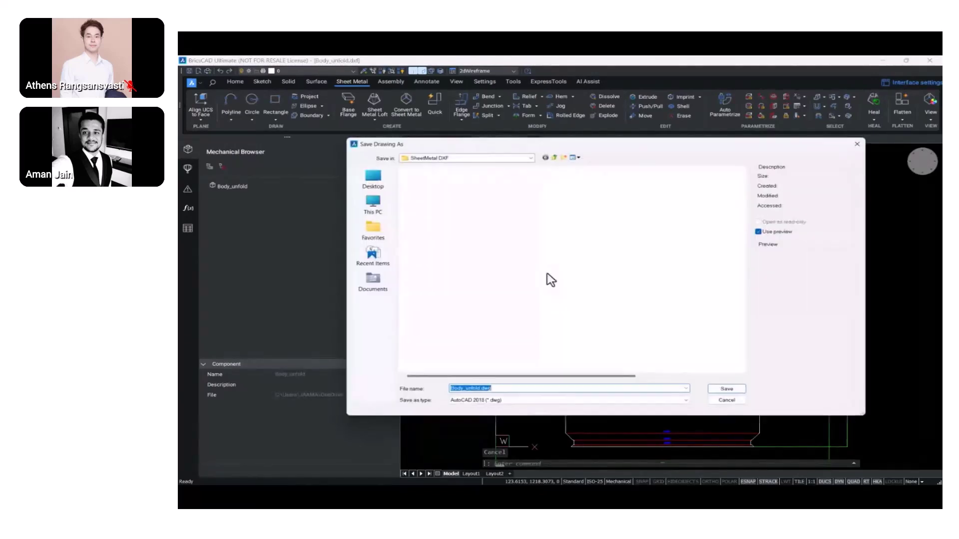
left_click(729, 392)
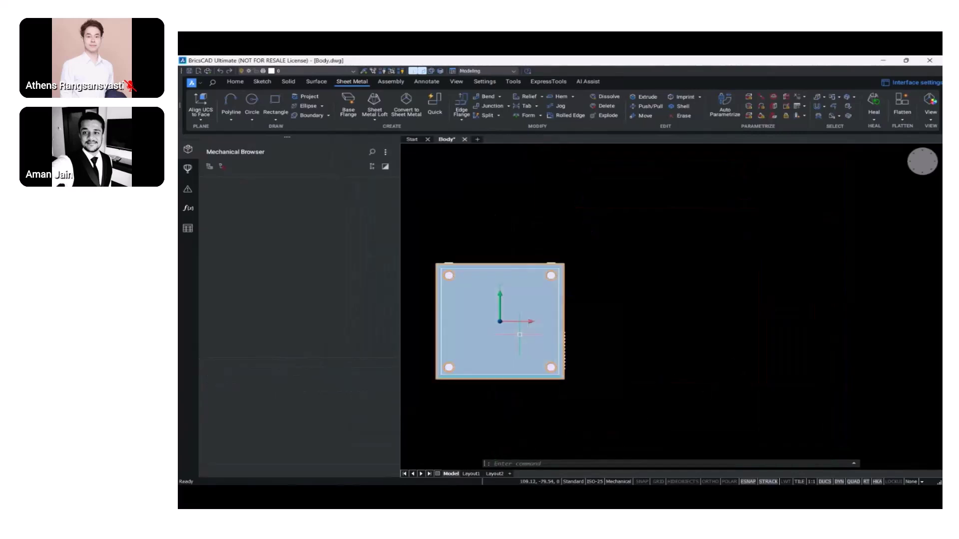
- Return the body to an isometric view, then save the changes to Body.dwg and close it
left_click(909, 170)
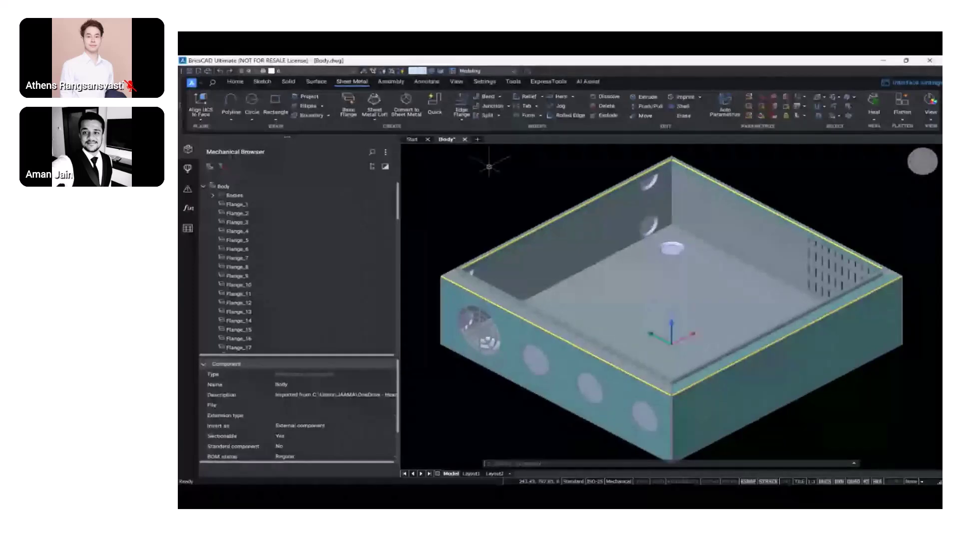
left_click(191, 82)
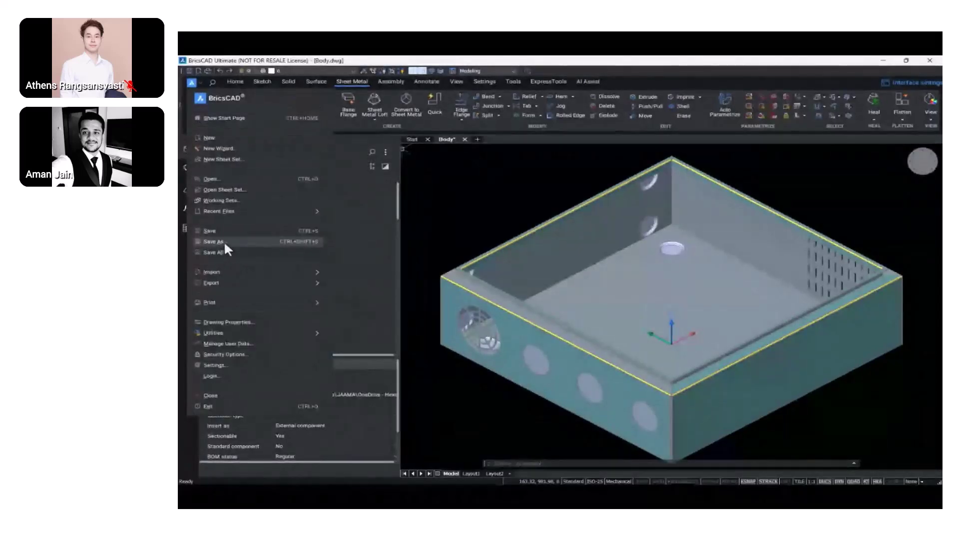
key("Escape")
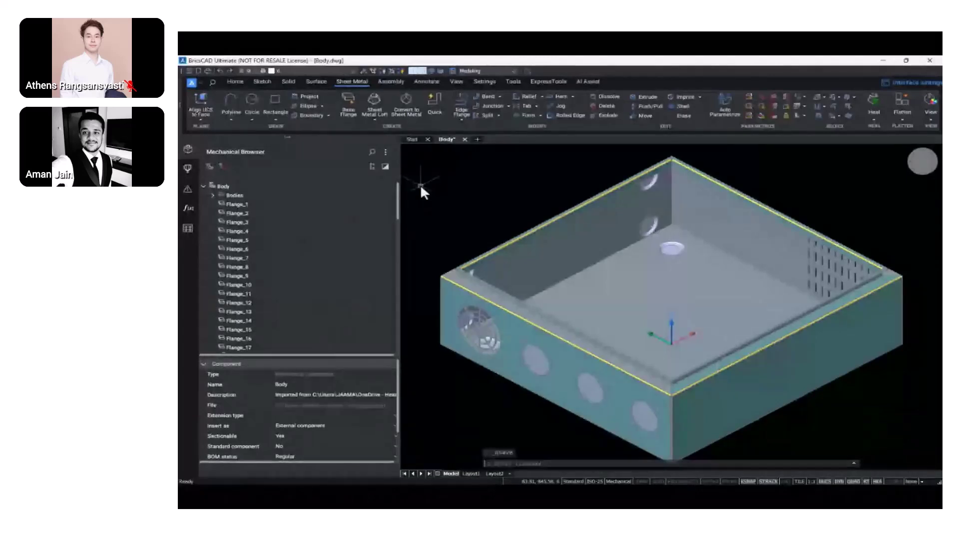
left_click(464, 139)
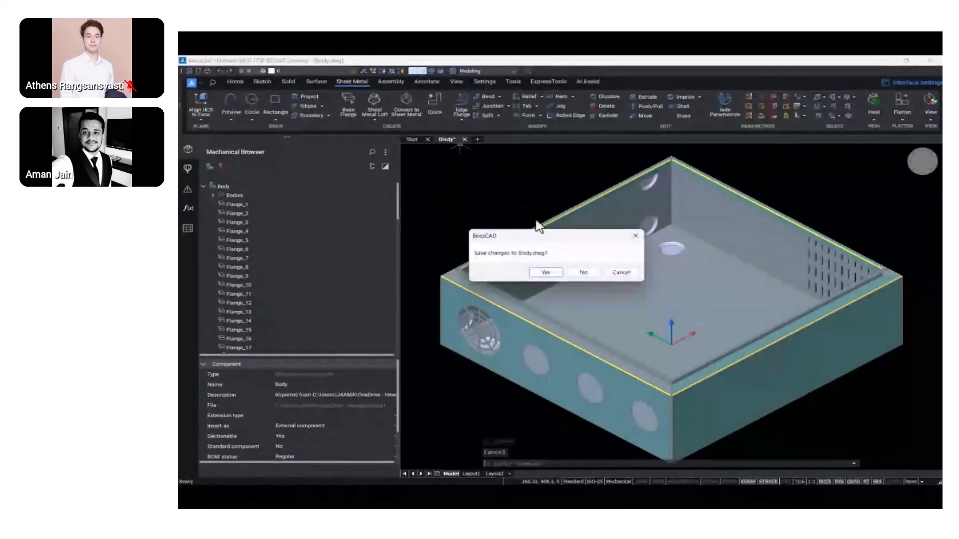
left_click(545, 273)
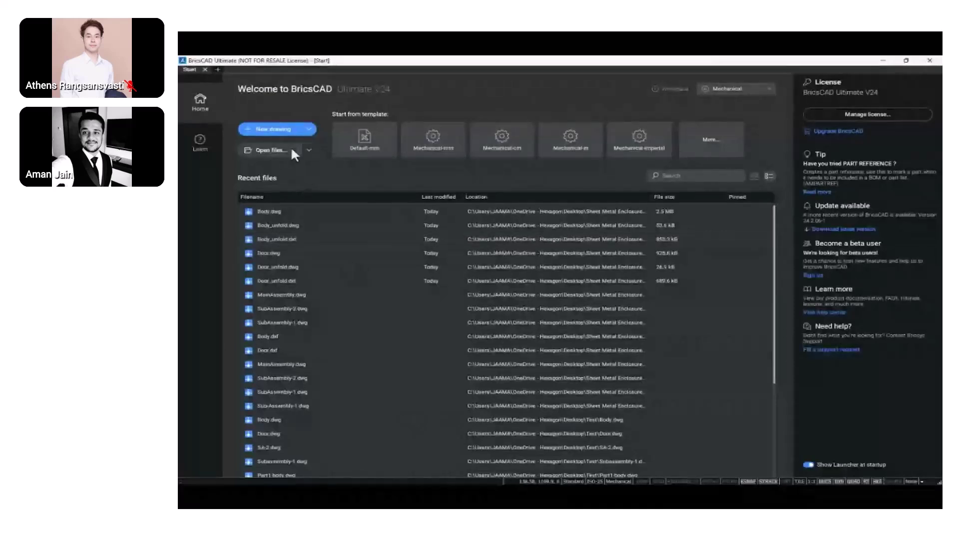
- Start a new drawing and insert Door.dwg from the Parts folder as a component at 0,0,0
left_click(277, 131)
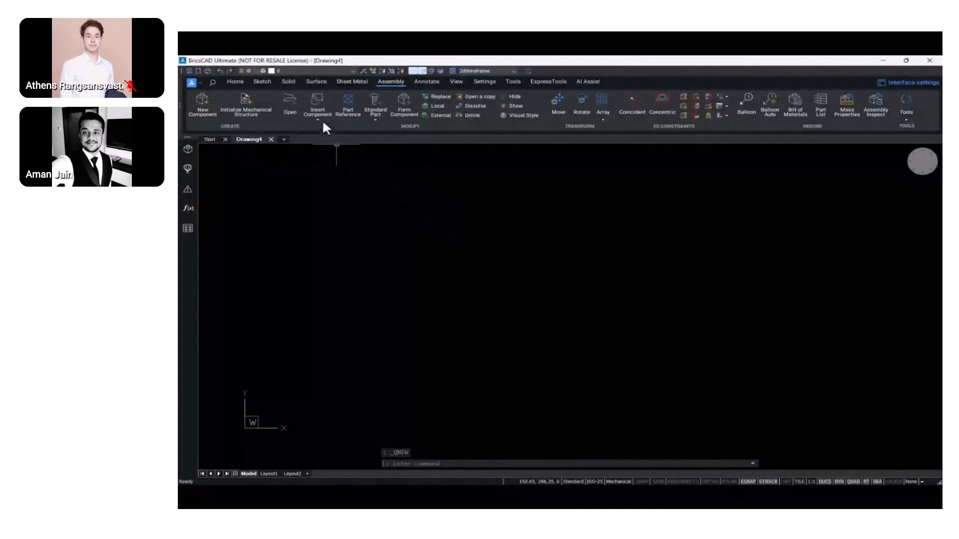
left_click(318, 97)
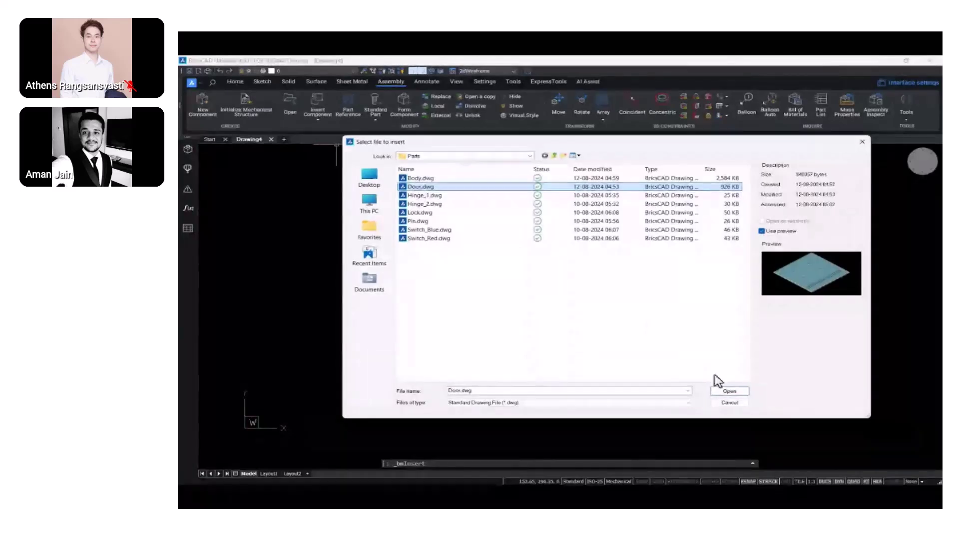
left_click(730, 392)
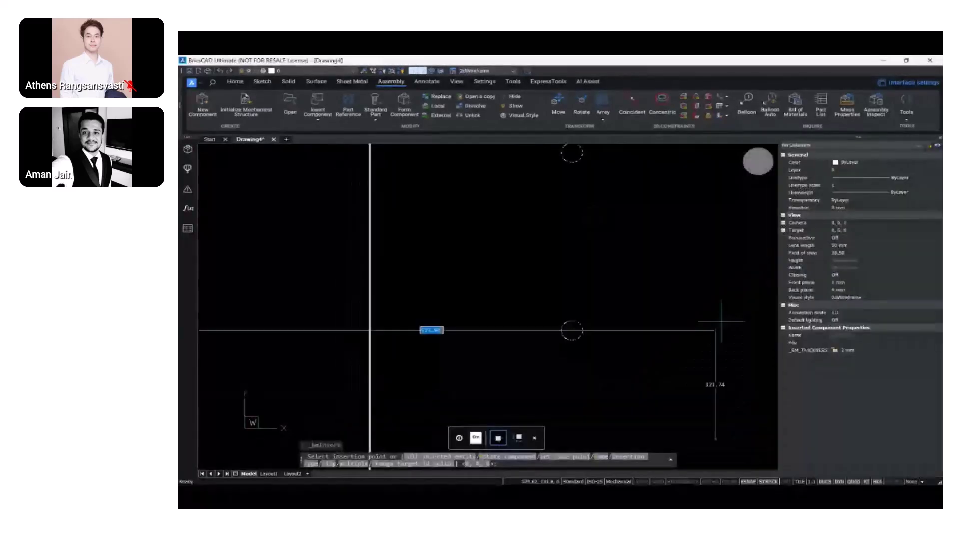
left_click(744, 169)
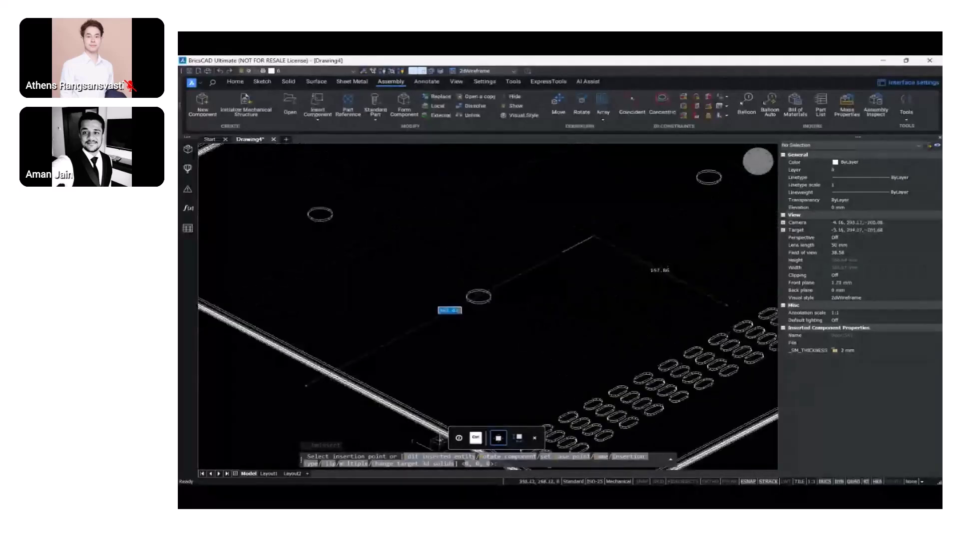
scroll(567, 250, "down", 5)
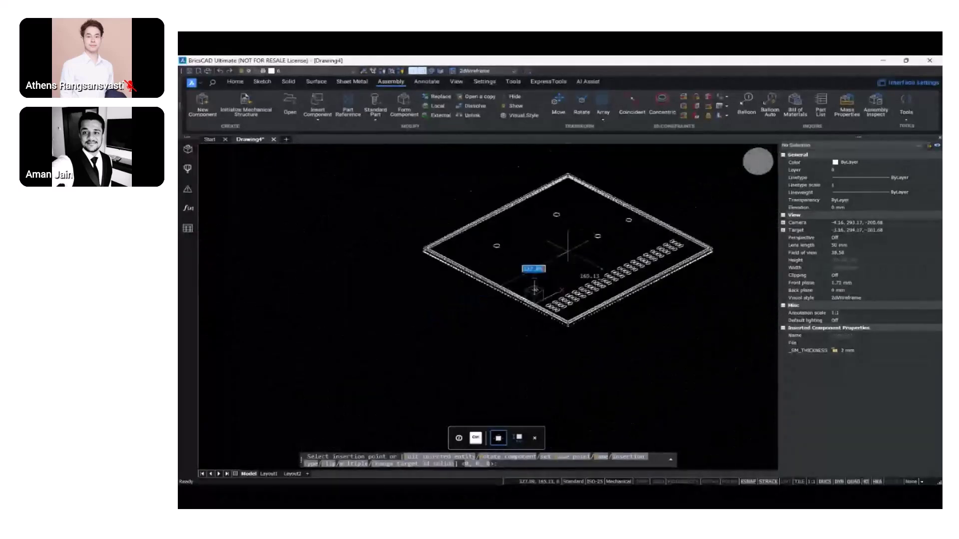
scroll(520, 299, "up", 10)
scroll(508, 285, "down", 8)
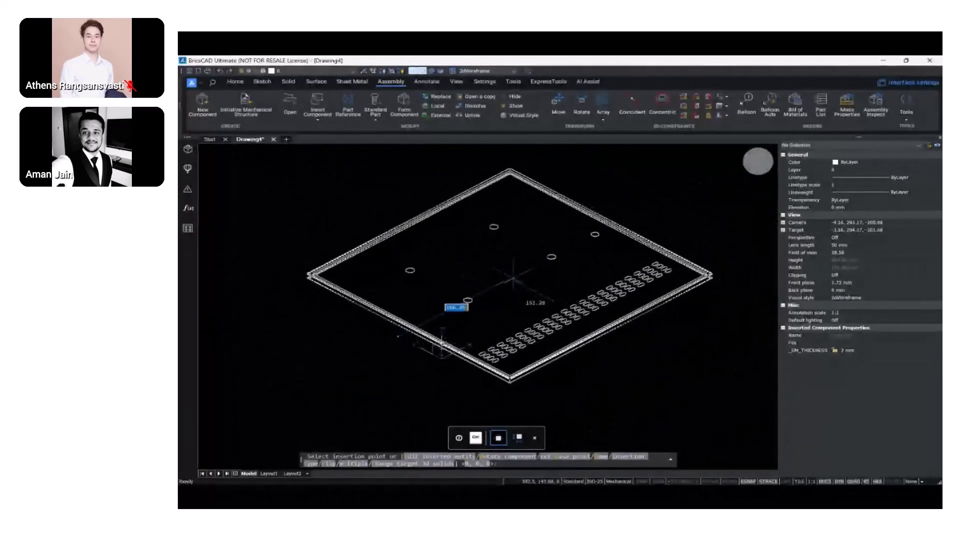
scroll(518, 277, "up", 2)
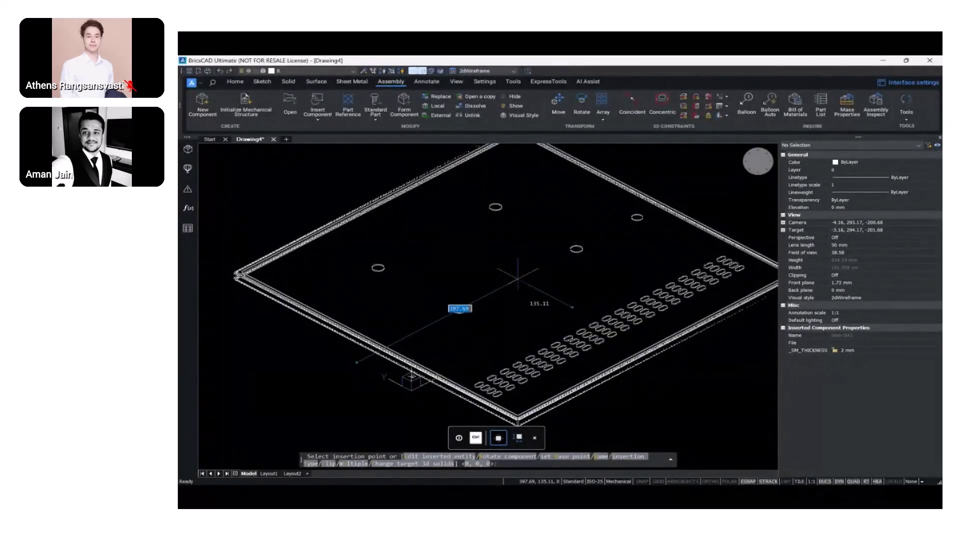
scroll(518, 277, "down", 2)
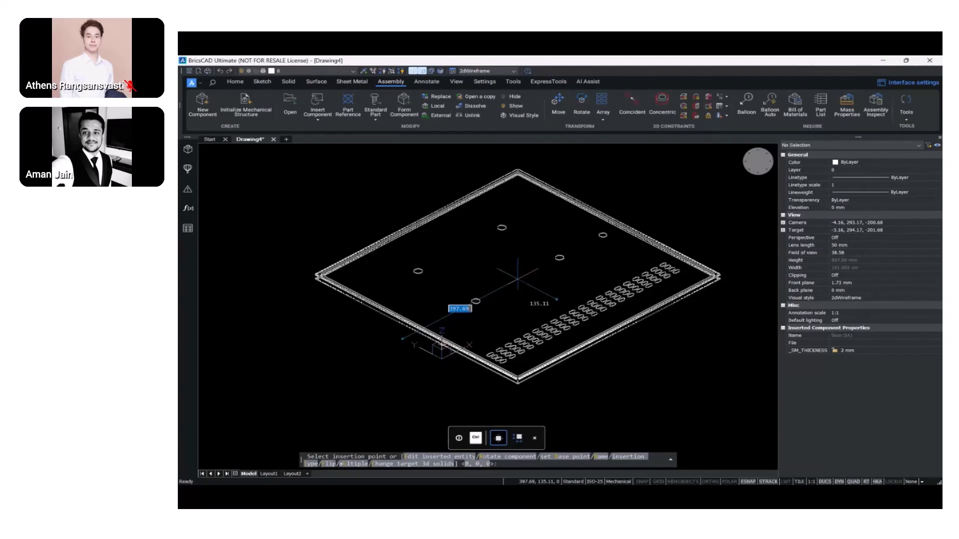
type("0,0,0")
key("Return")
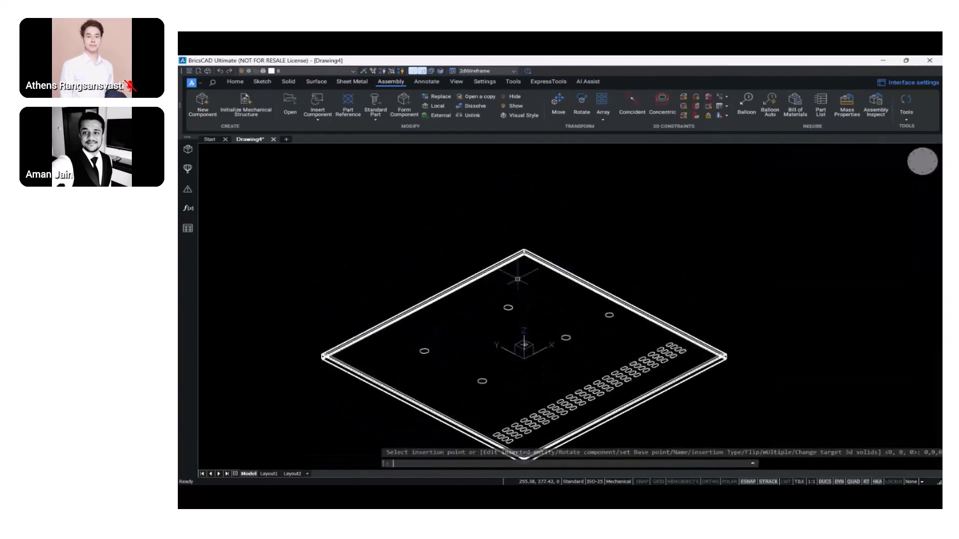
- Display the inserted door in the Modeling visual style
scroll(518, 279, "down", 2)
key("Escape")
middle_click_drag(433, 254, 472, 253)
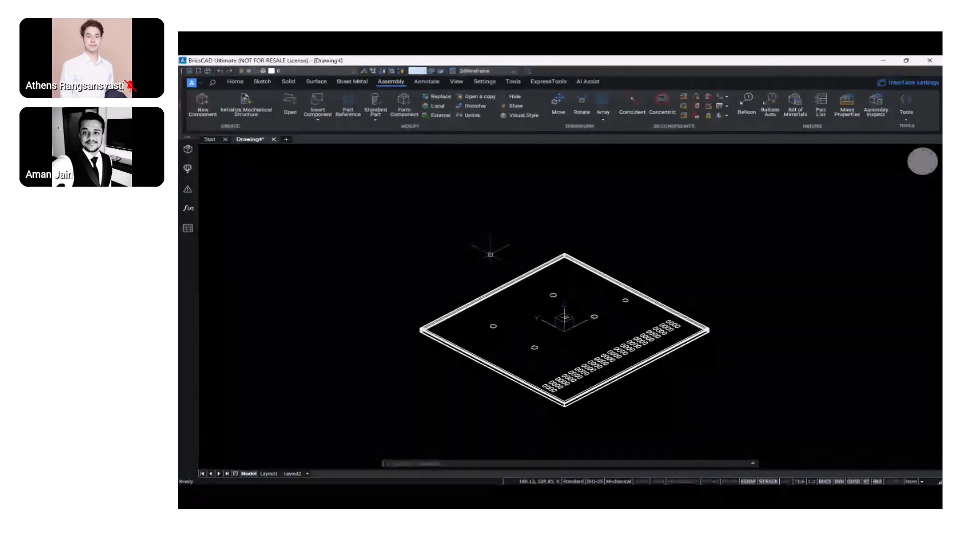
left_click(502, 71)
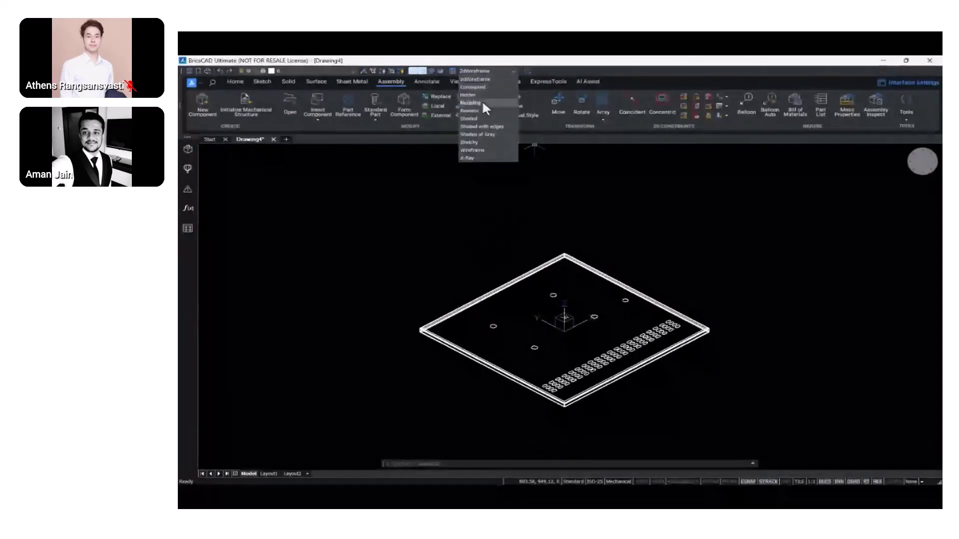
left_click(481, 102)
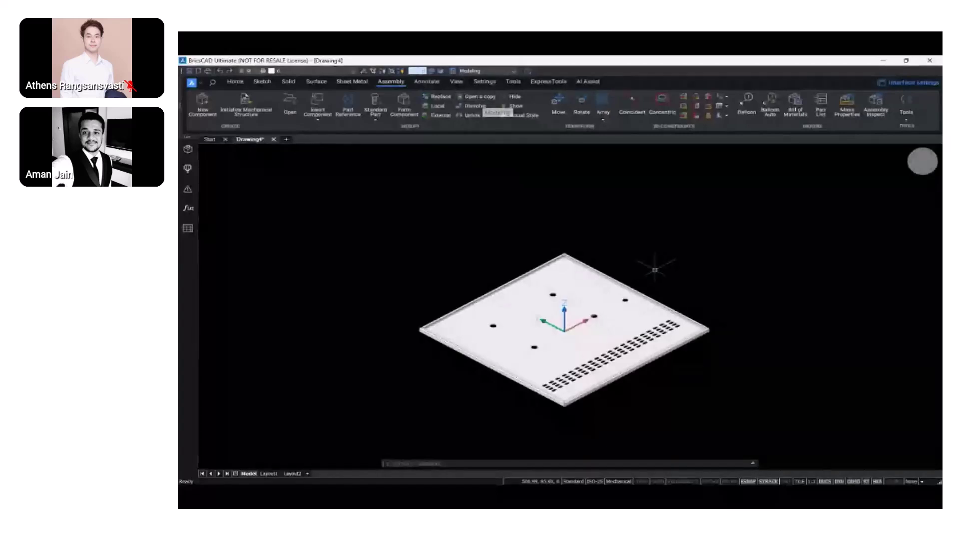
middle_click_drag(653, 268, 636, 240)
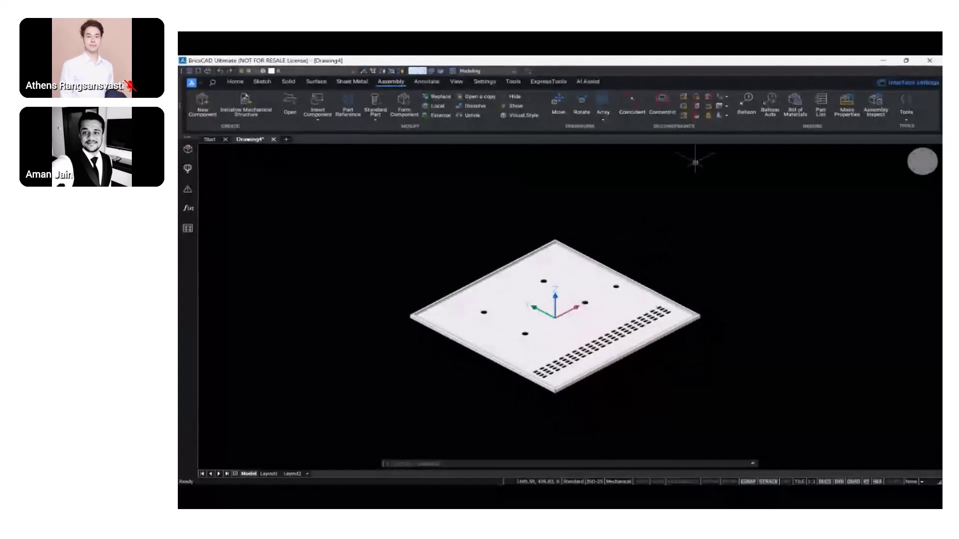
left_click(709, 116)
middle_click_drag(716, 245, 590, 314, "shift")
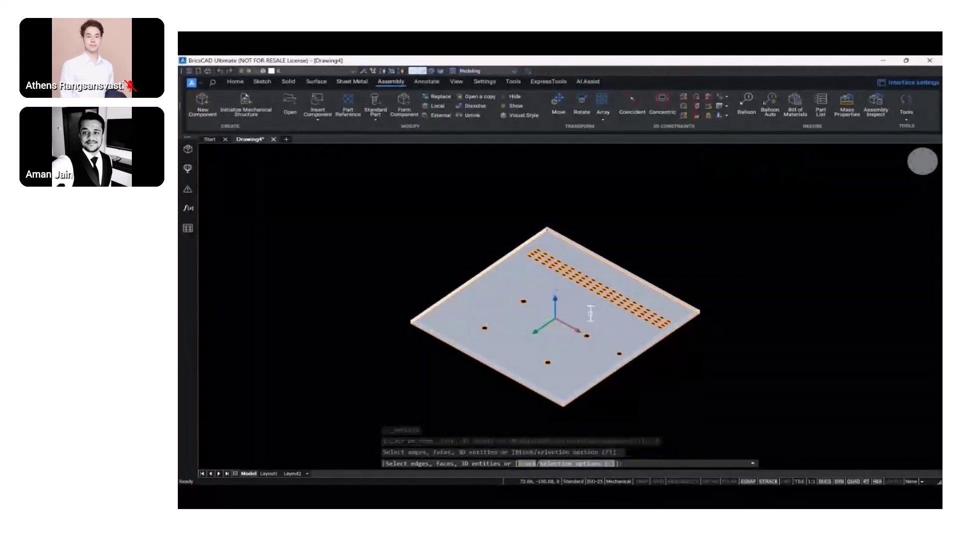
key("Escape")
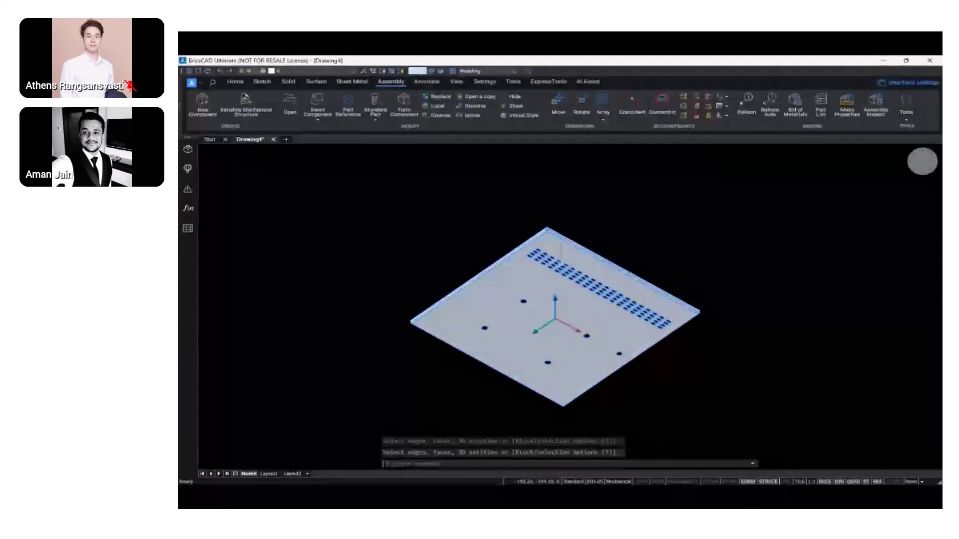
- Insert Hinge_2.dwg from the Parts folder as a component, placing it just outside one corner of the door
middle_click_drag(590, 313, 599, 420, "shift")
scroll(674, 373, "up", 2)
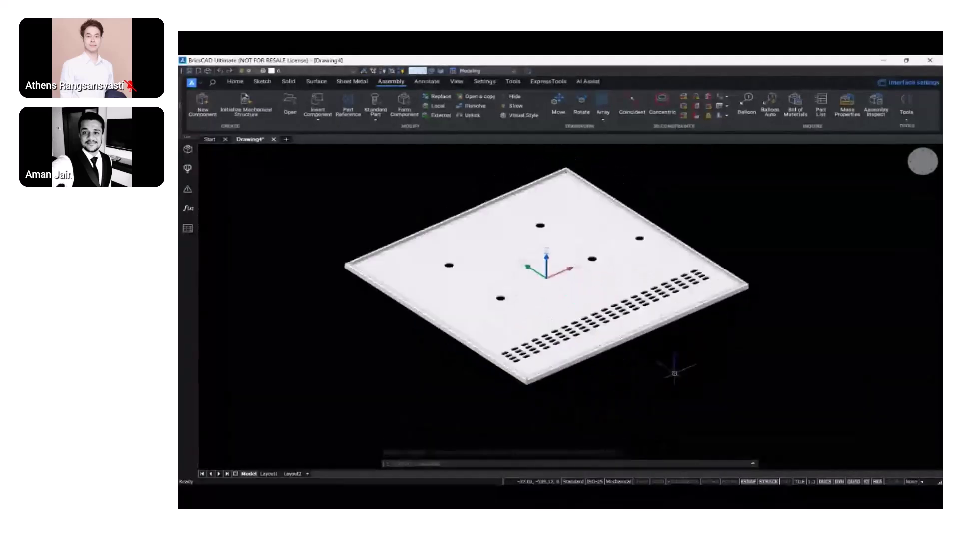
middle_click_drag(674, 372, 649, 410)
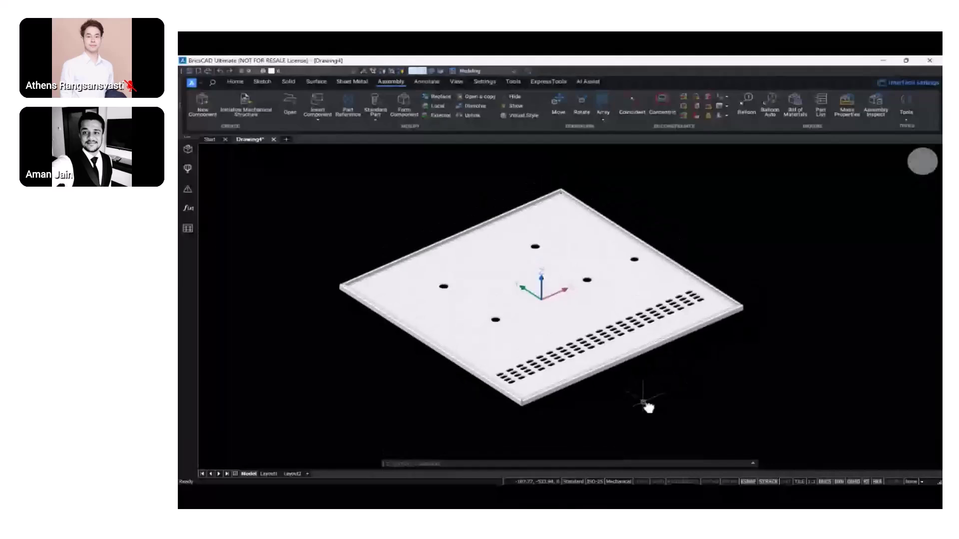
left_click(317, 103)
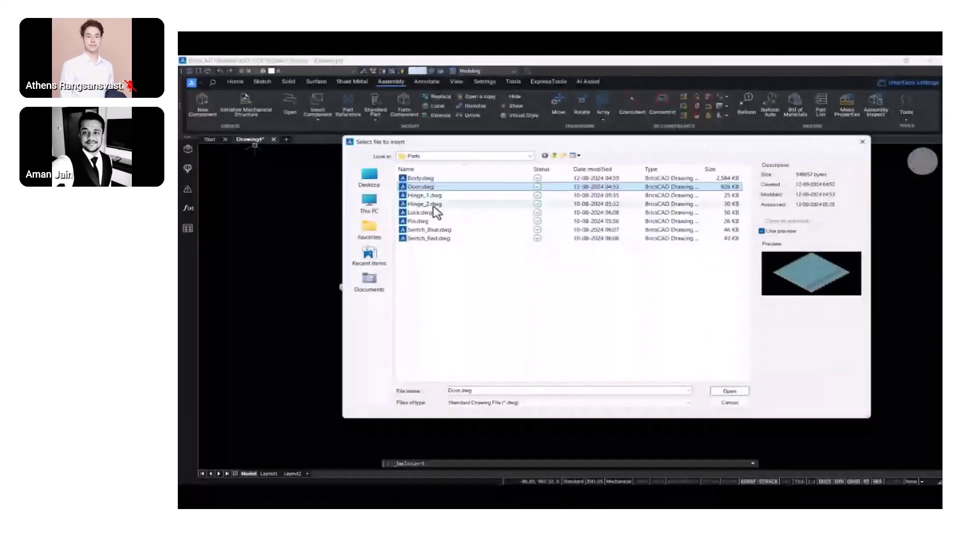
left_click(433, 206)
left_click(729, 391)
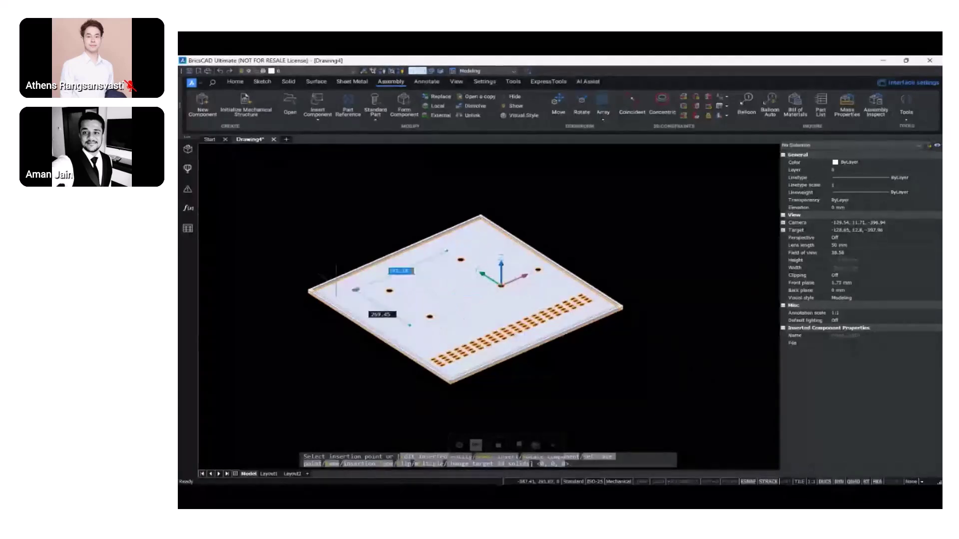
scroll(336, 281, "up", 5)
scroll(305, 273, "up", 3)
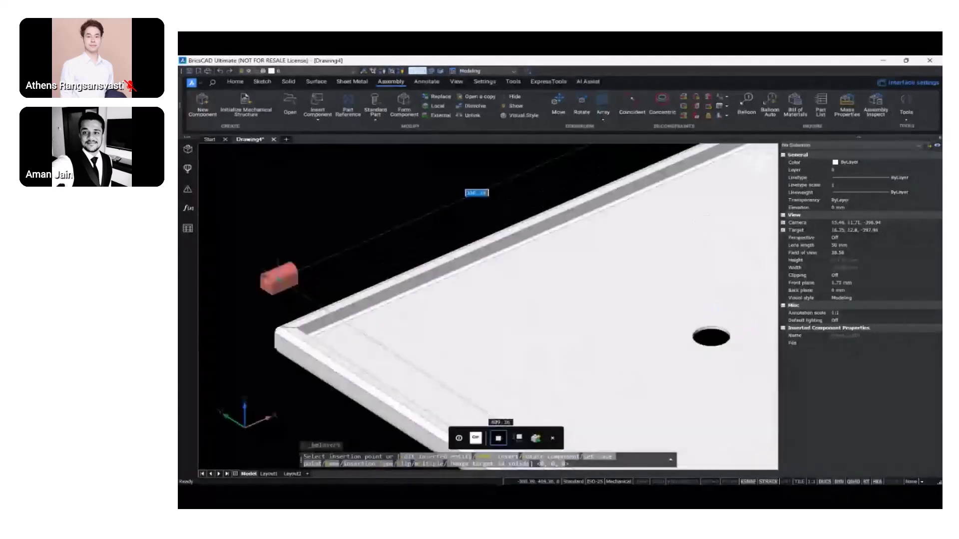
scroll(278, 279, "down", 6)
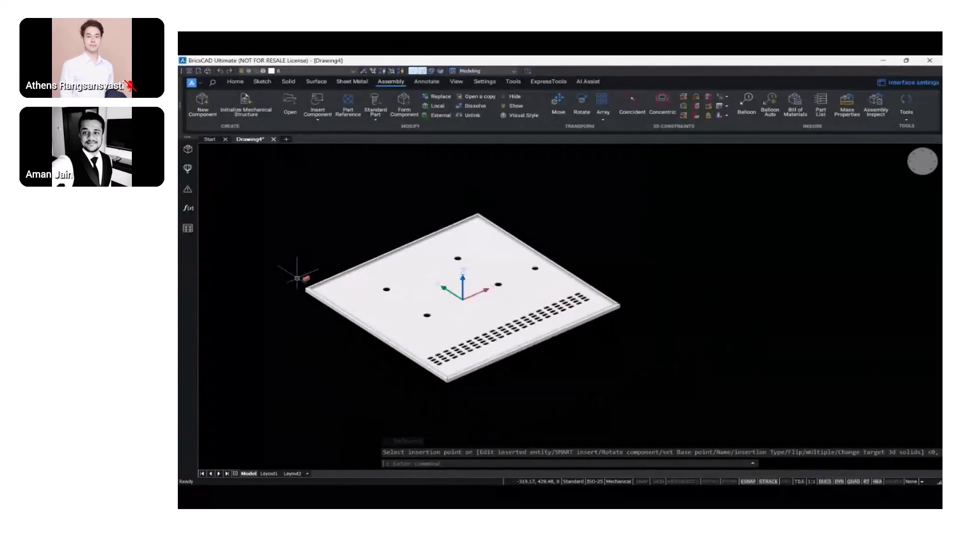
left_click(297, 277)
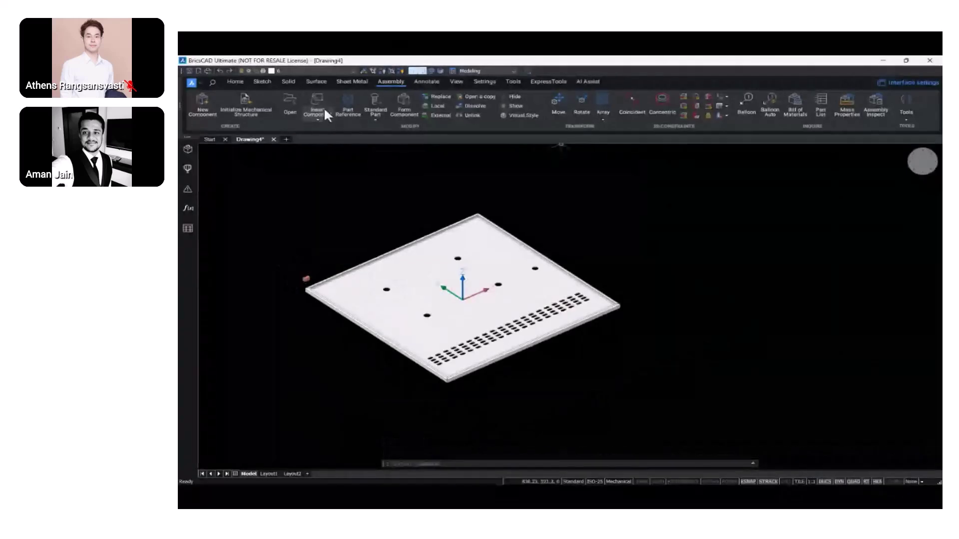
- Insert a second copy of the same hinge component near the door corner beside the ventilation slots
left_click(324, 111)
left_click(726, 394)
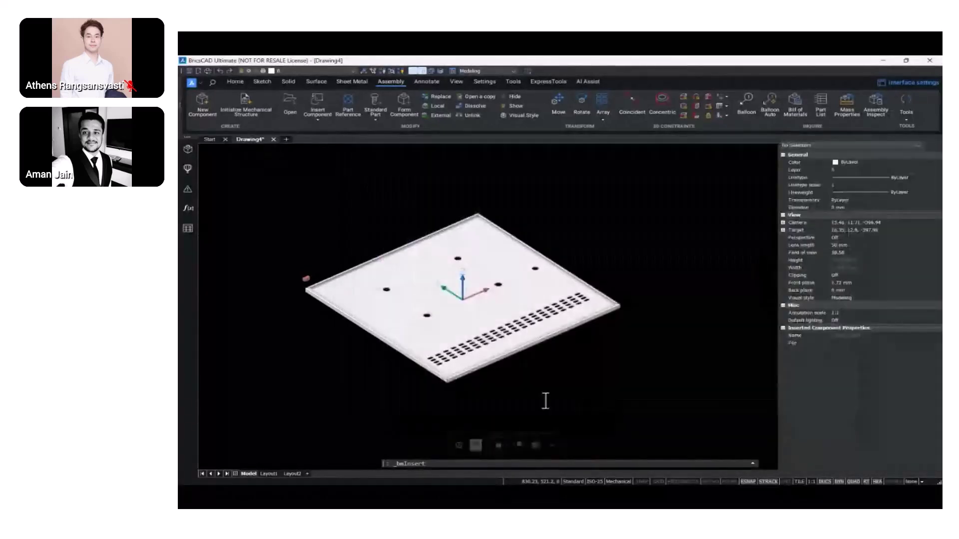
scroll(385, 360, "up", 5)
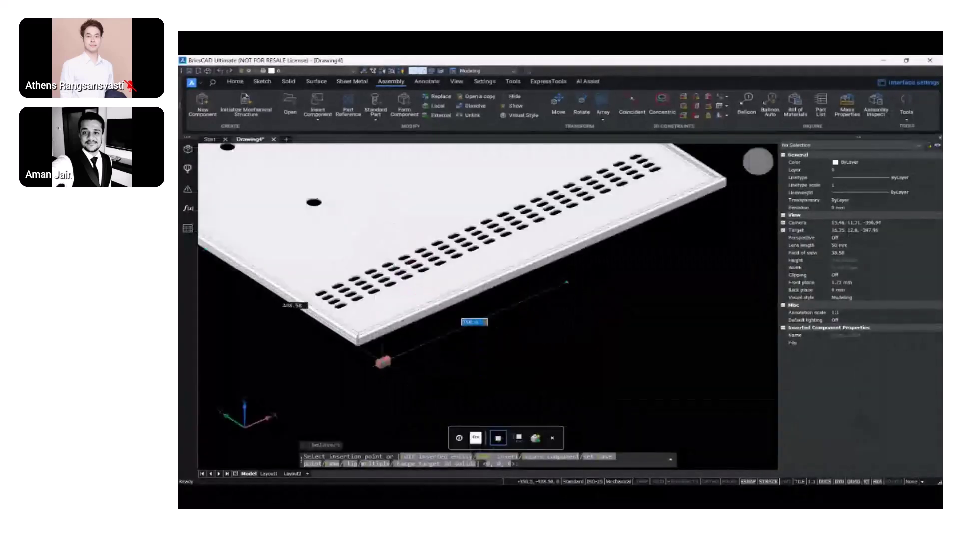
left_click(382, 360)
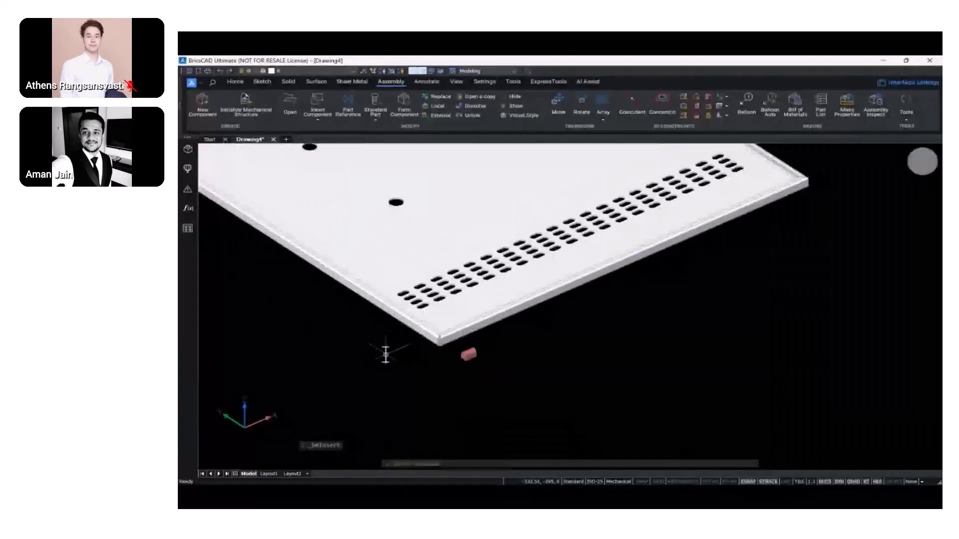
- Rotate the first hinge 90° about the X axis, then turn it about the vertical axis to align it with the door's edge
scroll(385, 354, "down", 5)
scroll(338, 288, "up", 5)
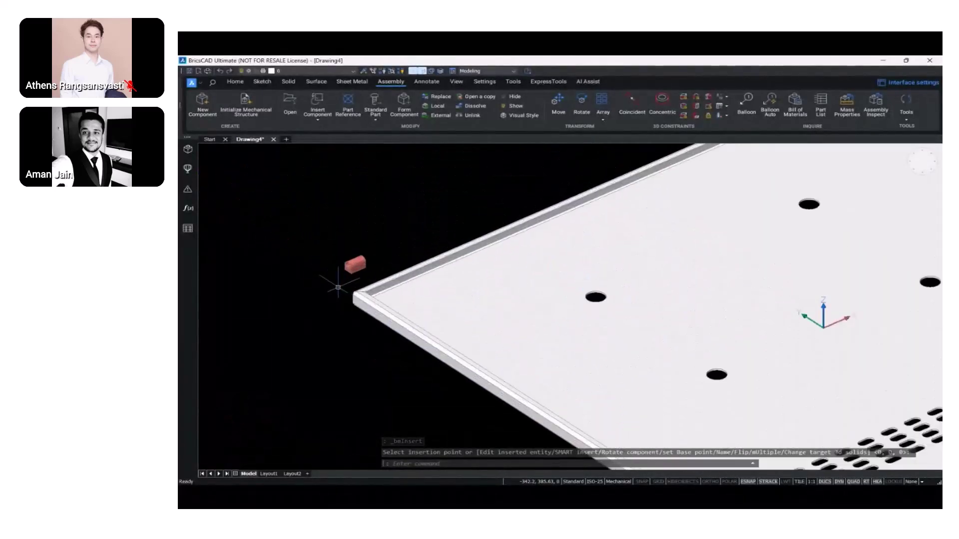
scroll(344, 277, "up", 2)
left_click(365, 245)
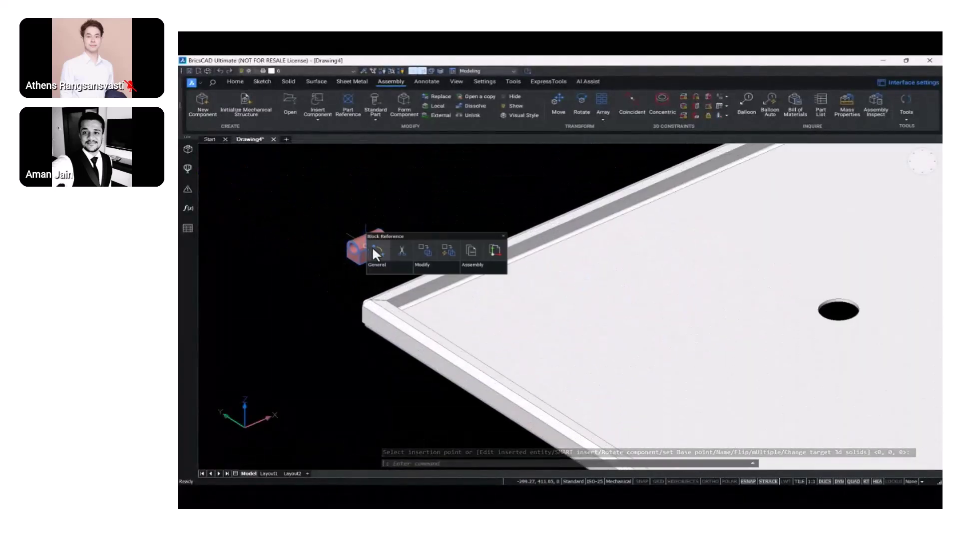
left_click(373, 247)
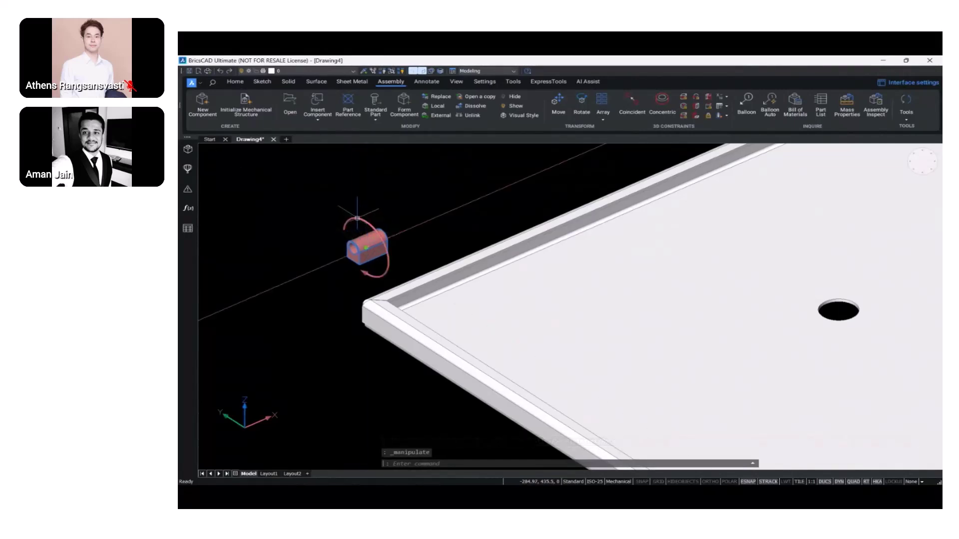
left_click(345, 226)
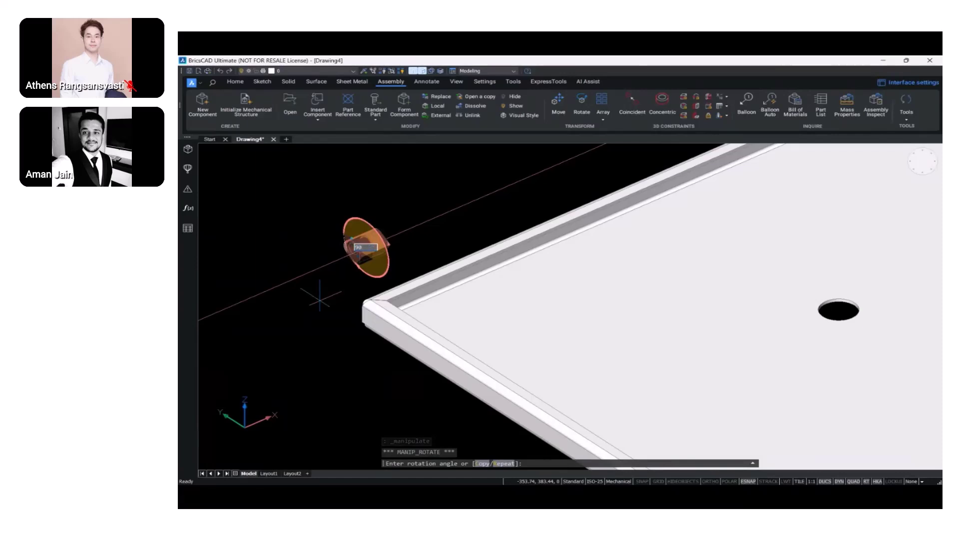
key("Return")
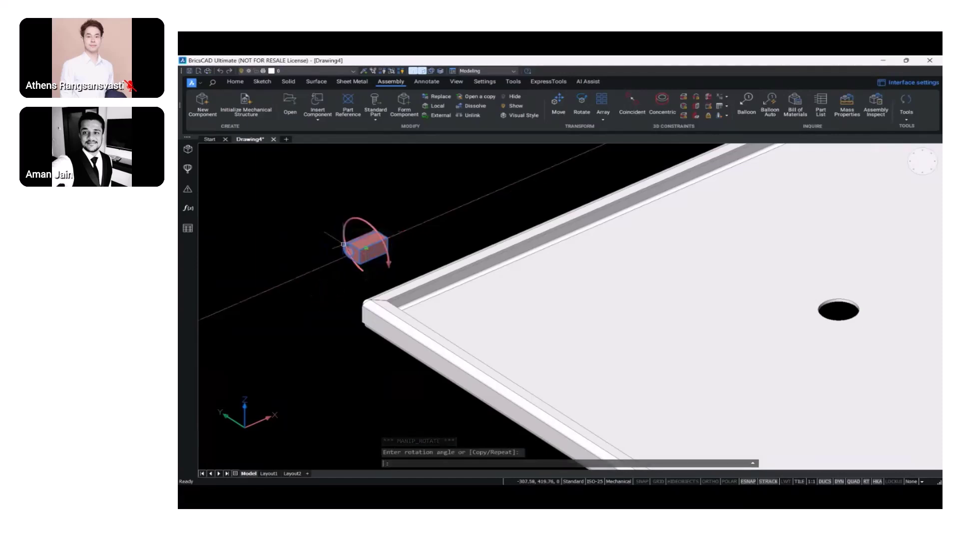
left_click(365, 232)
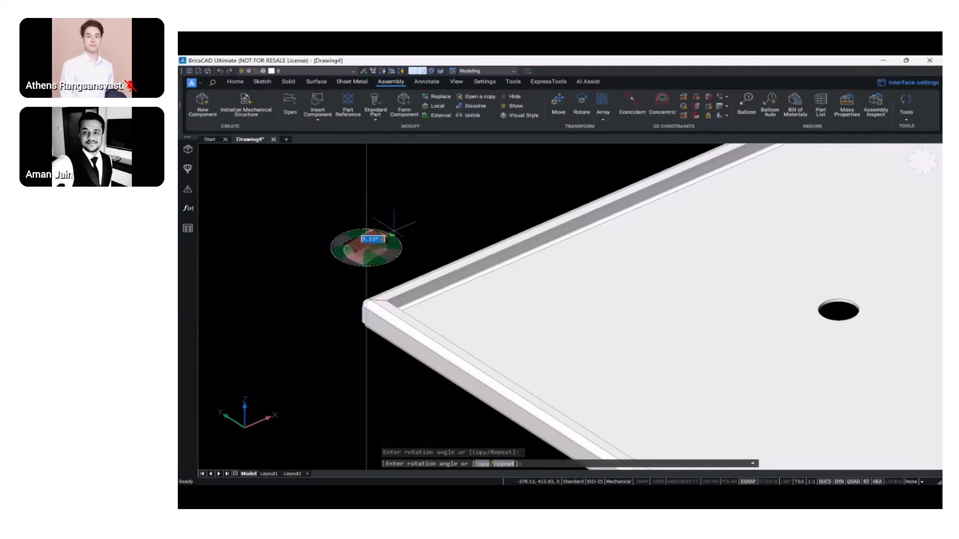
left_click(403, 269)
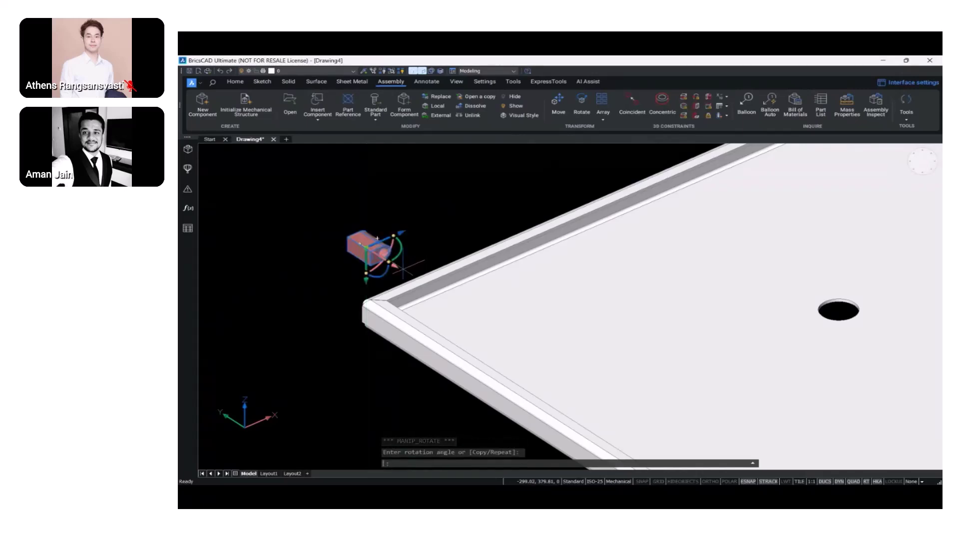
key("Escape")
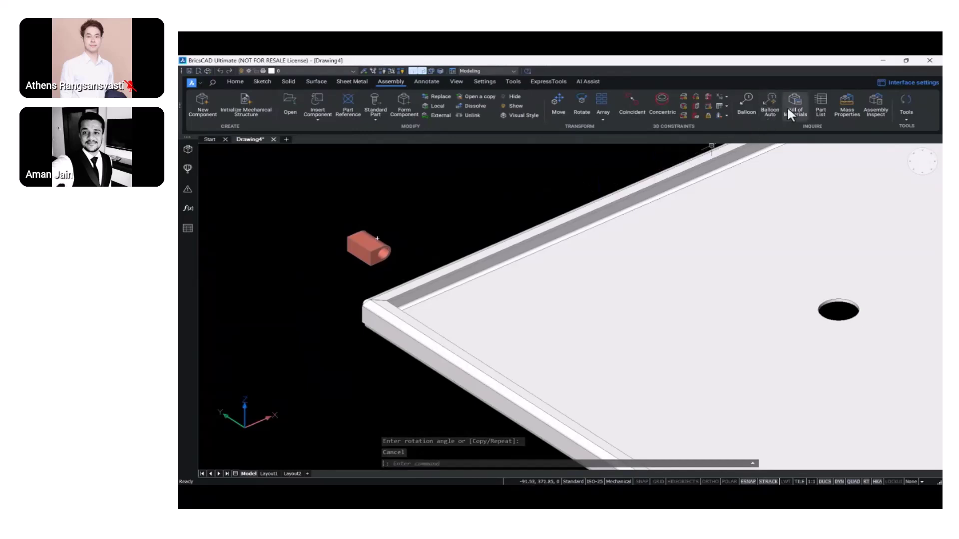
- Apply a Coincident constraint between the first hinge's flat side face and the inner face of the door's side flange
left_click(636, 109)
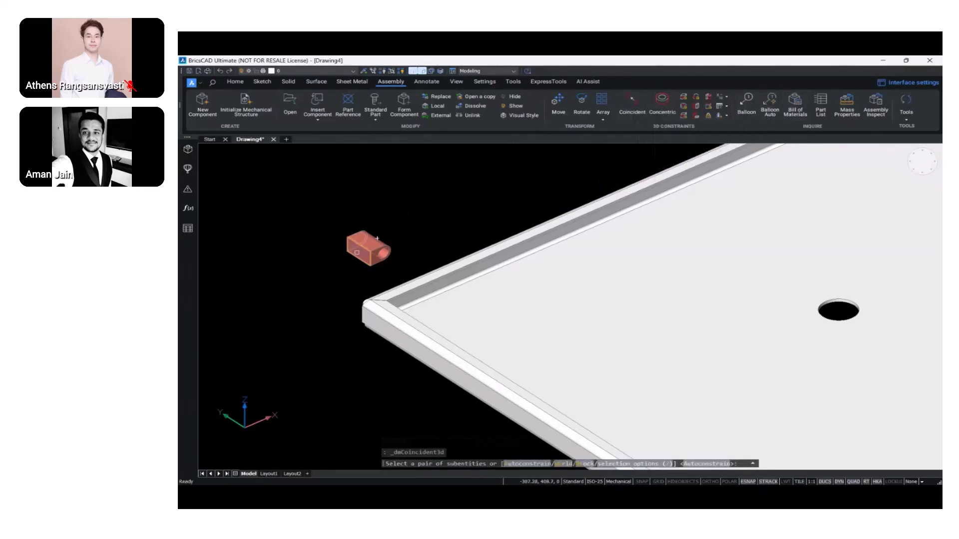
left_click(377, 239)
scroll(372, 252, "down", 5)
middle_click_drag(369, 263, 487, 287, "shift")
scroll(499, 283, "up", 6)
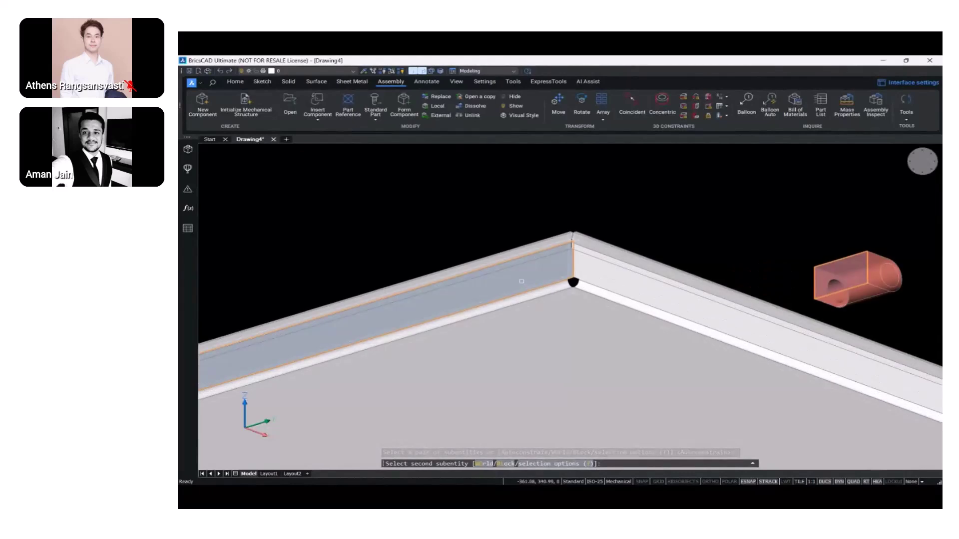
left_click(521, 281)
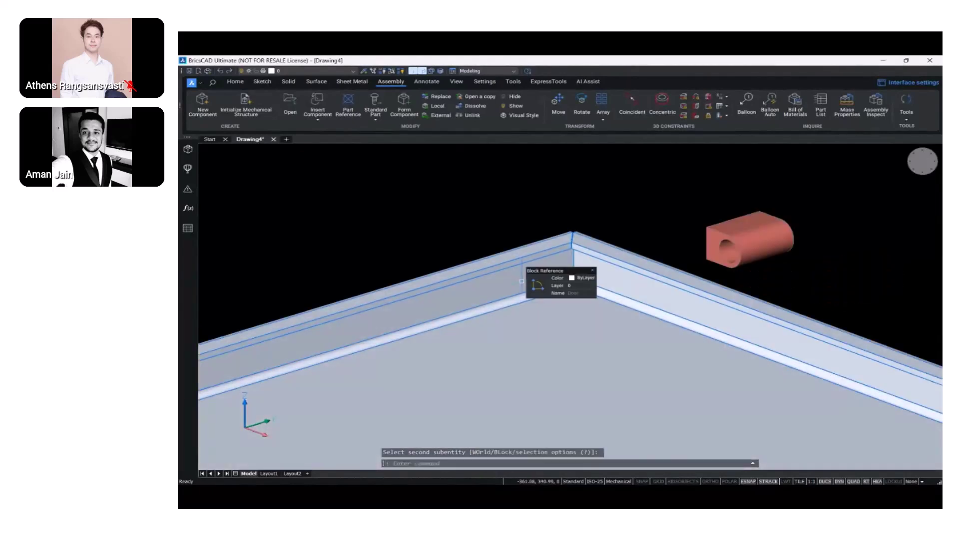
- Apply a Coincident constraint between the first hinge's upper flat face and the narrow lip face of the door's side flange
left_click(633, 106)
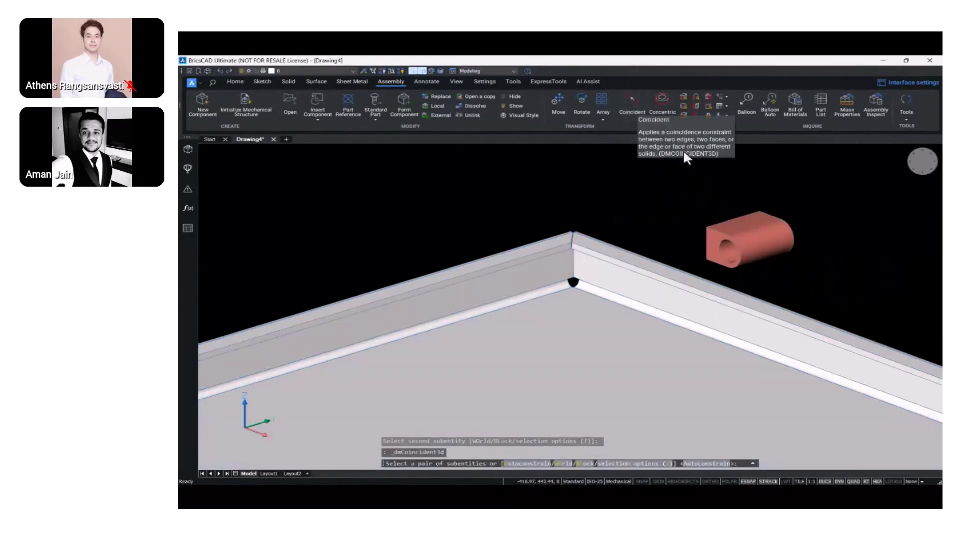
left_click(744, 226)
middle_click_drag(420, 344, 414, 310, "shift")
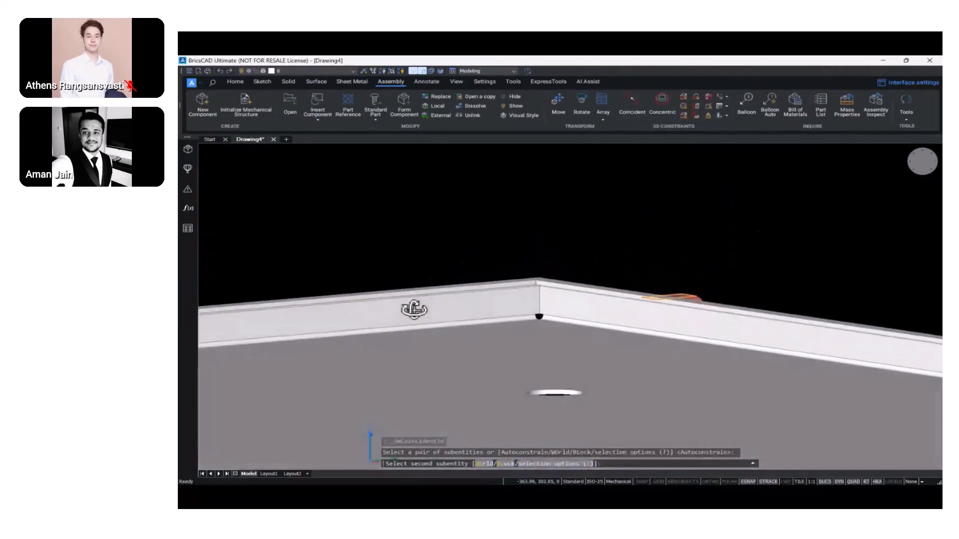
scroll(422, 302, "up", 5)
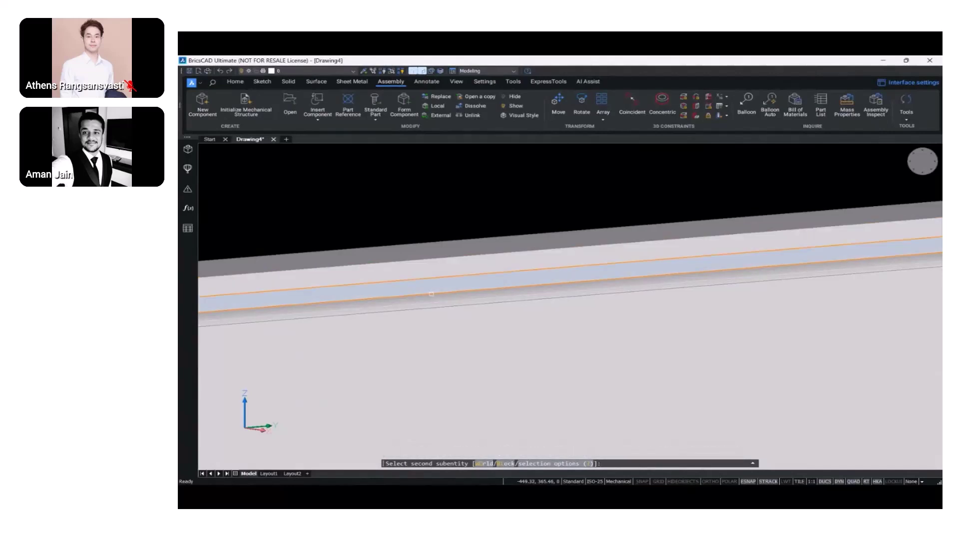
left_click(431, 294)
- Move the first hinge along the door's side flange to a position inside the door, away from the corner
scroll(431, 294, "down", 5)
middle_click_drag(492, 293, 554, 312, "shift")
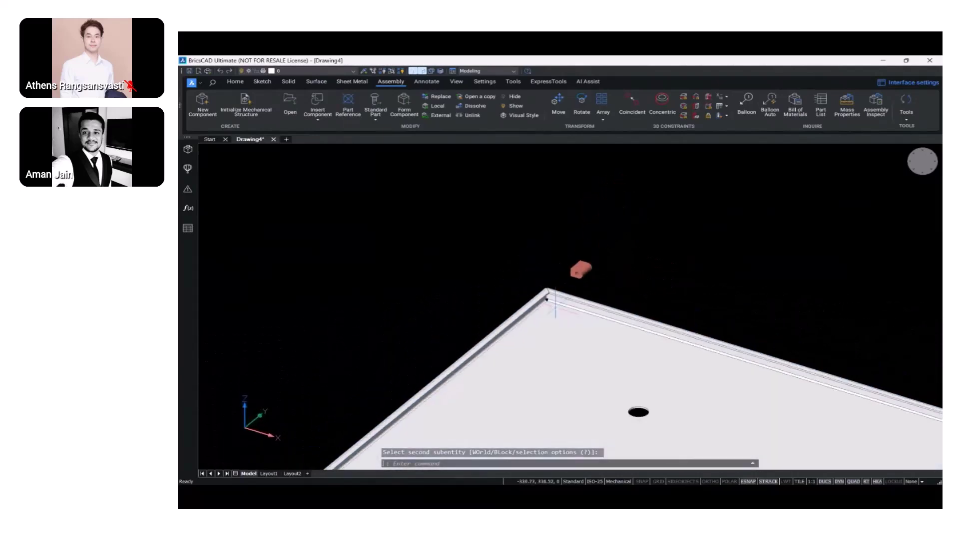
left_click(593, 265)
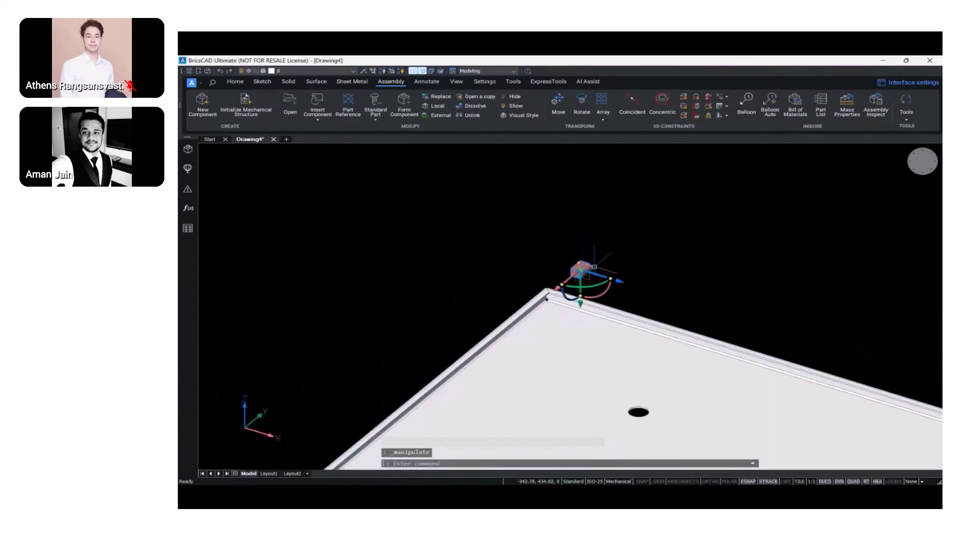
left_click(564, 284)
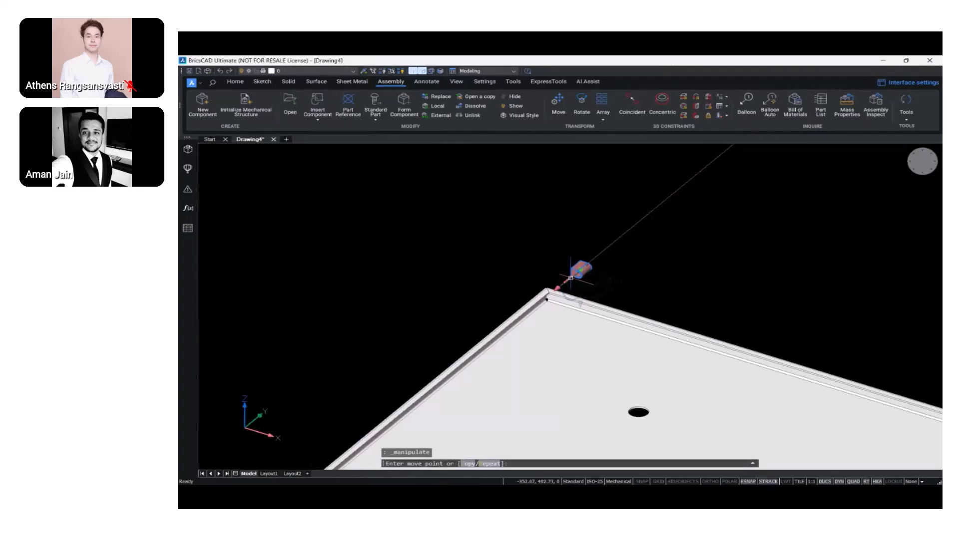
key("Escape")
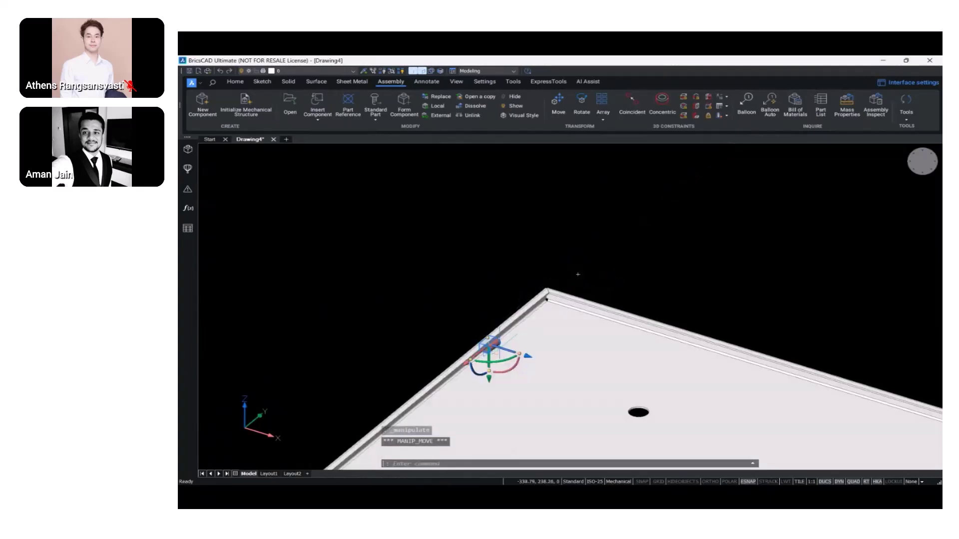
- Apply a 3D Distance constraint of 201 between the outer face of the door's adjacent end flange and the first hinge's facing end face
scroll(520, 315, "up", 5)
middle_click_drag(521, 315, 612, 240, "shift")
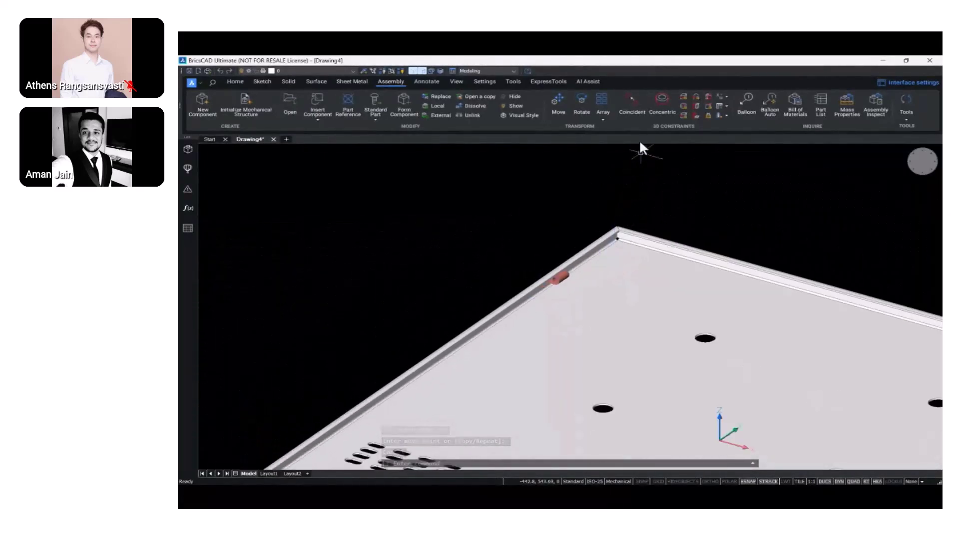
left_click(683, 96)
middle_click_drag(651, 220, 486, 231, "shift")
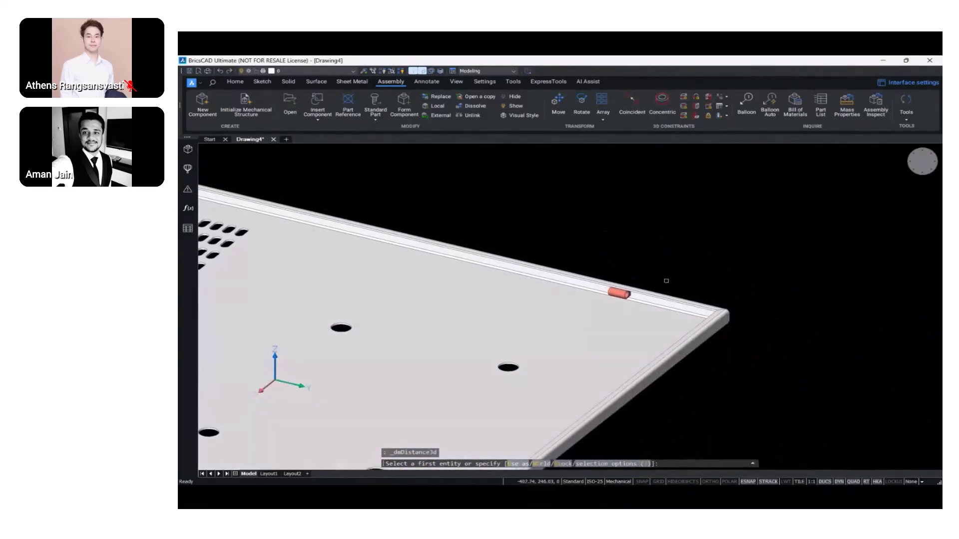
scroll(666, 280, "up", 5)
left_click(730, 308)
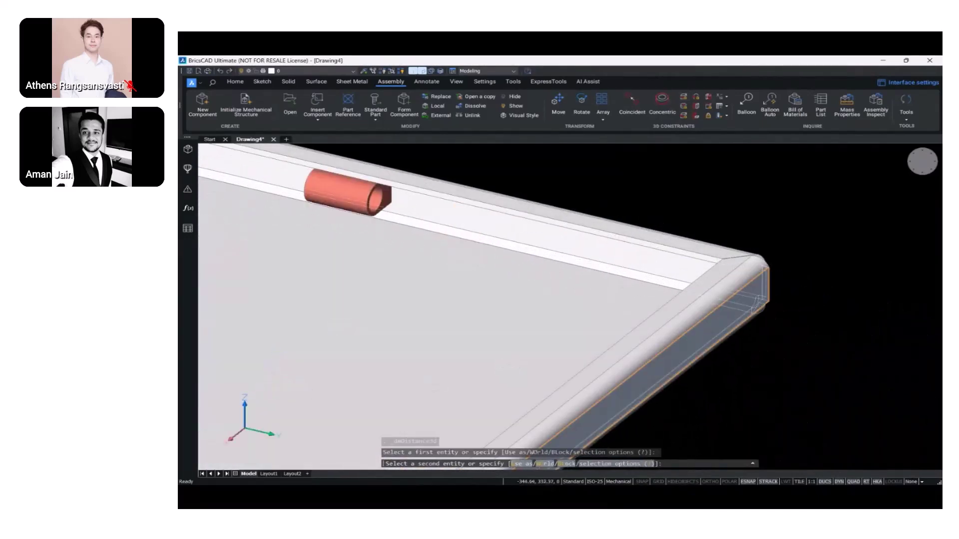
middle_click_drag(375, 232, 492, 314)
scroll(494, 300, "up", 5)
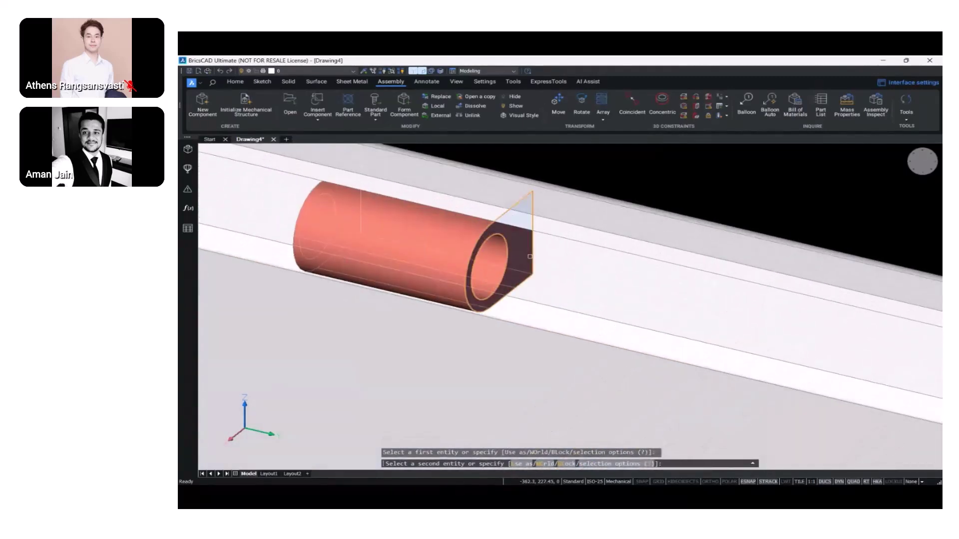
left_click(528, 256)
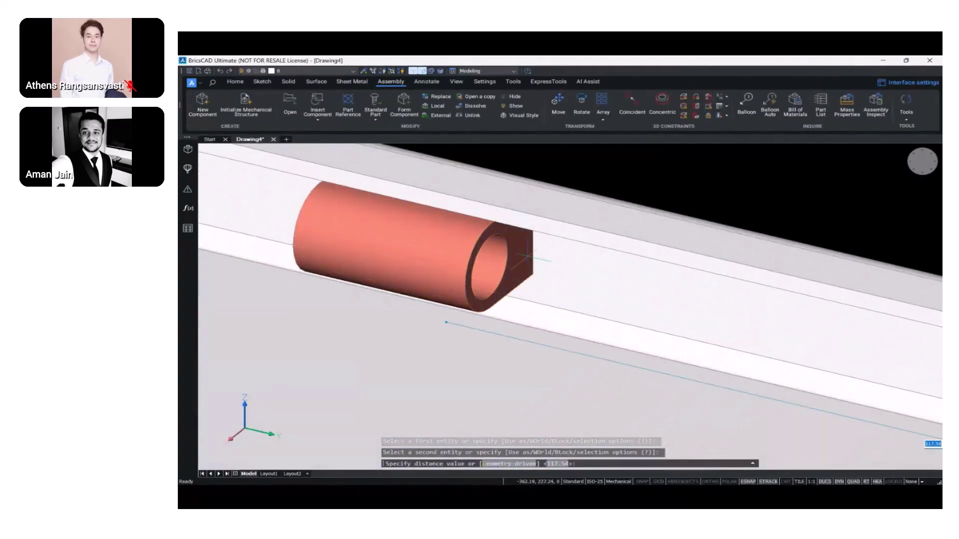
scroll(527, 256, "down", 2)
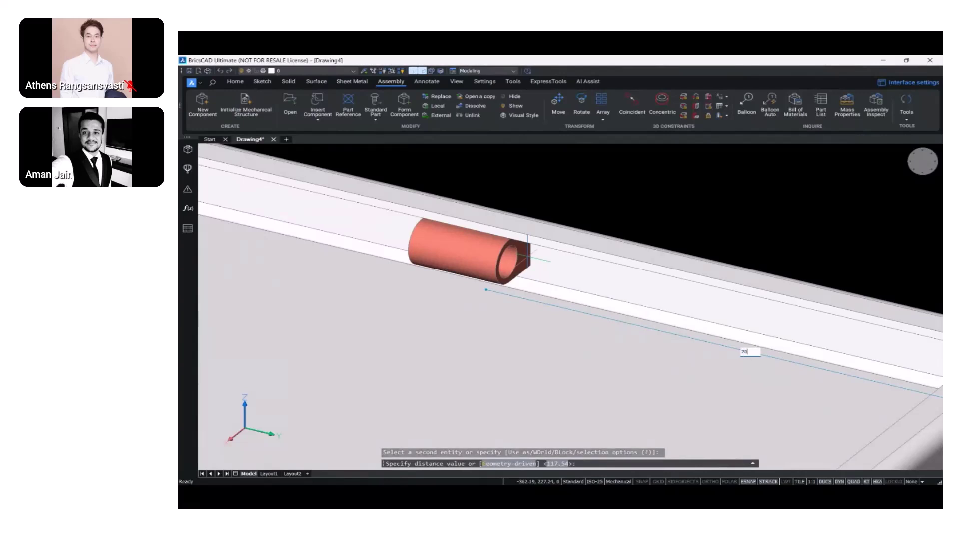
type("201")
key("Return")
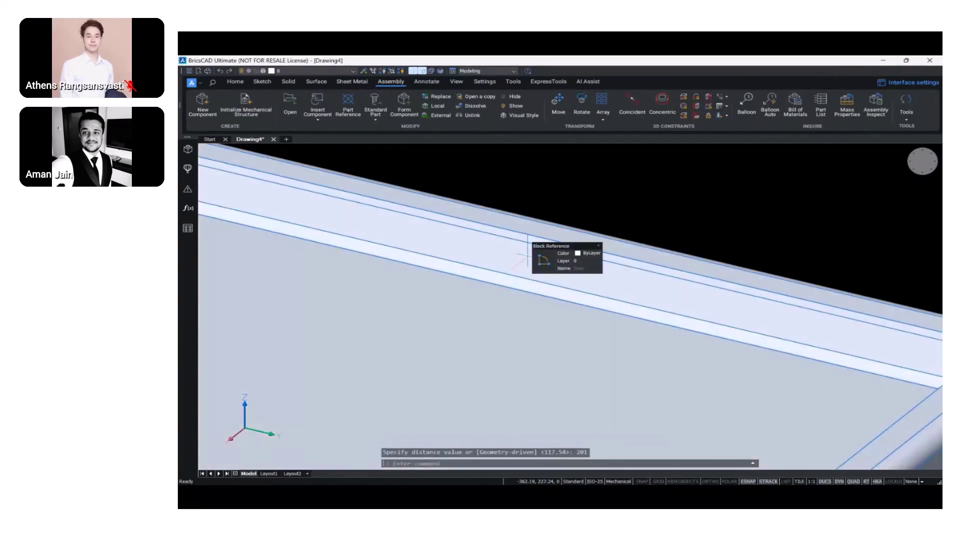
- Rotate the second hinge 90° about the X axis, then turn it about the vertical axis to align it with the door's side flange
scroll(527, 256, "down", 6)
middle_click_drag(381, 263, 615, 288, "shift")
scroll(421, 341, "up", 6)
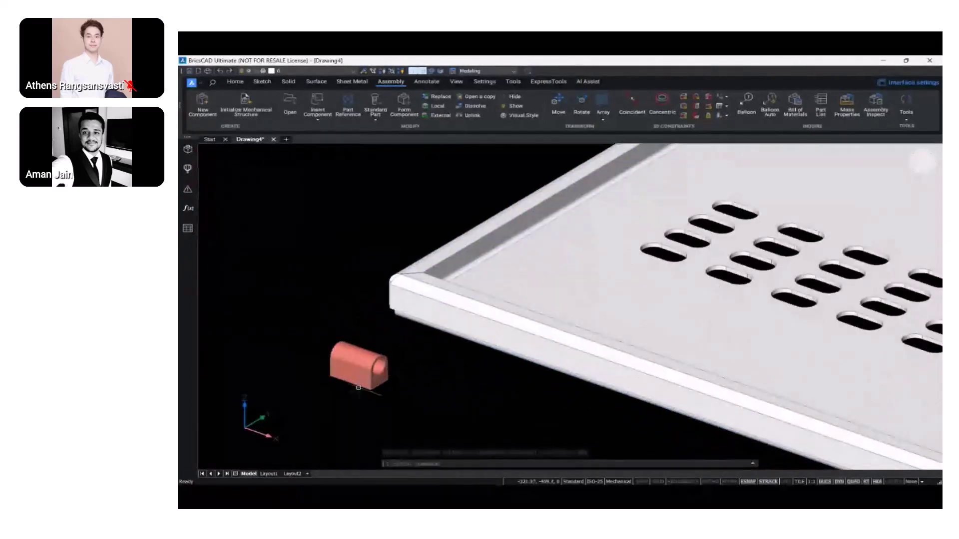
left_click(355, 357)
left_click(367, 339)
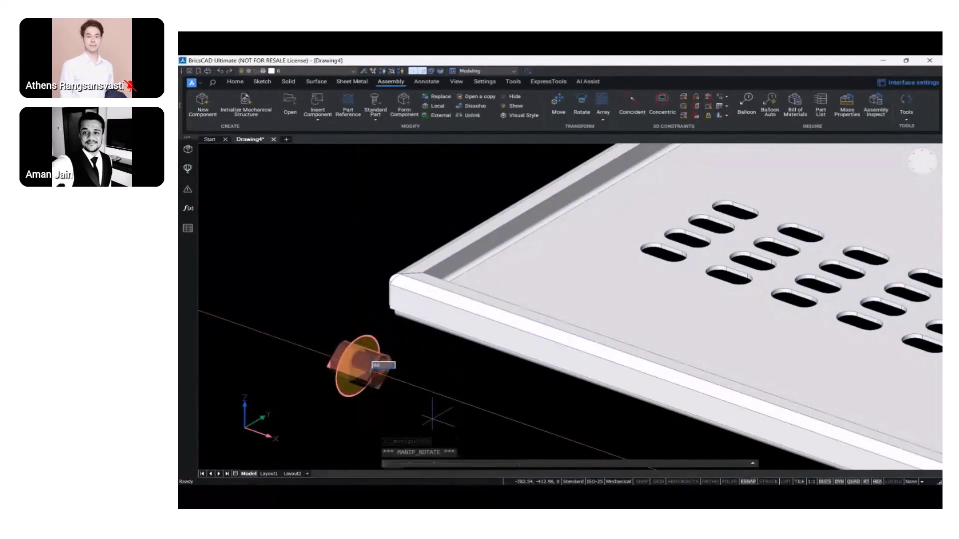
key("Return")
middle_click_drag(377, 391, 405, 389, "shift")
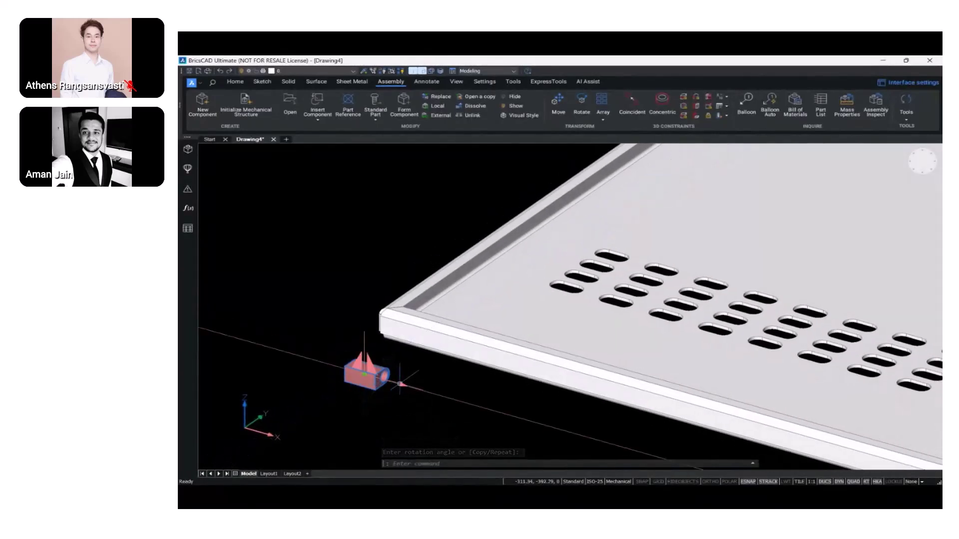
left_click(399, 383)
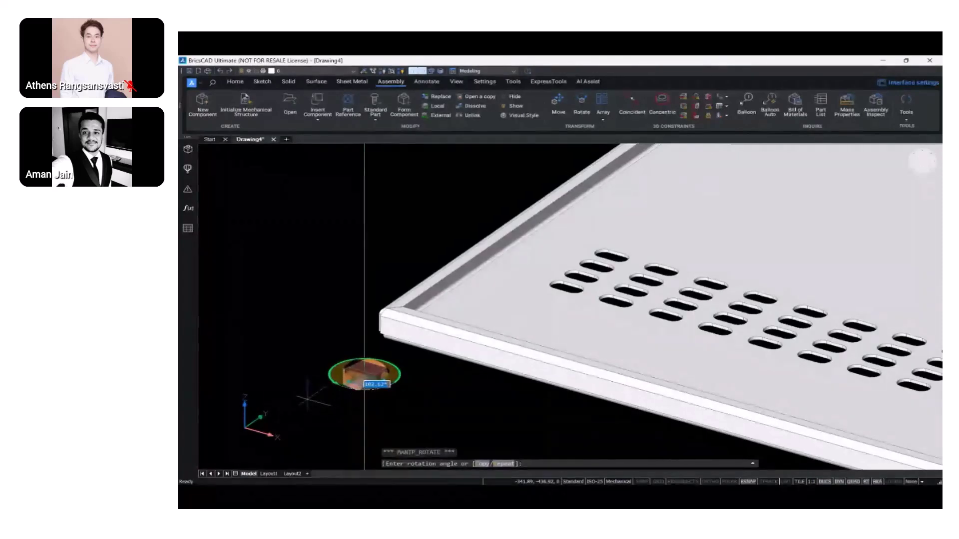
key("Return")
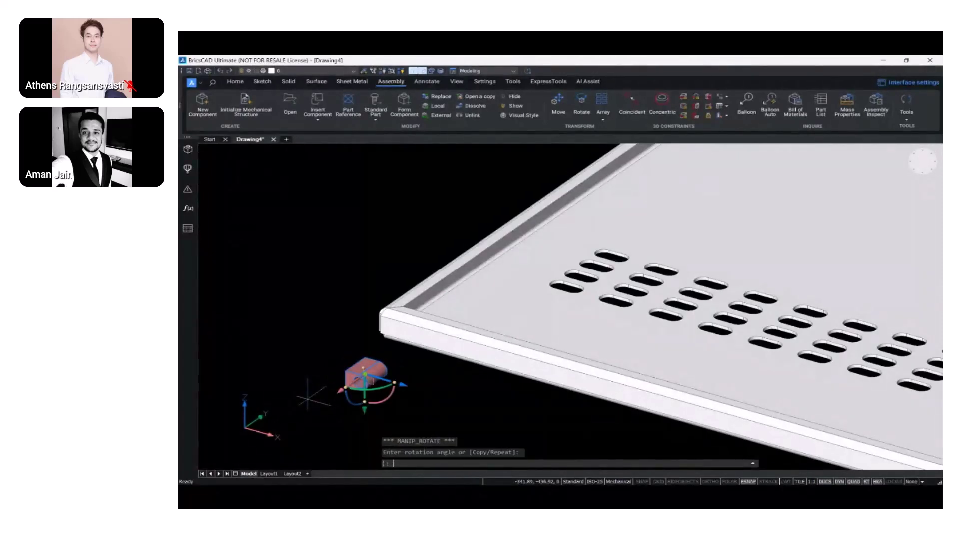
key("Escape")
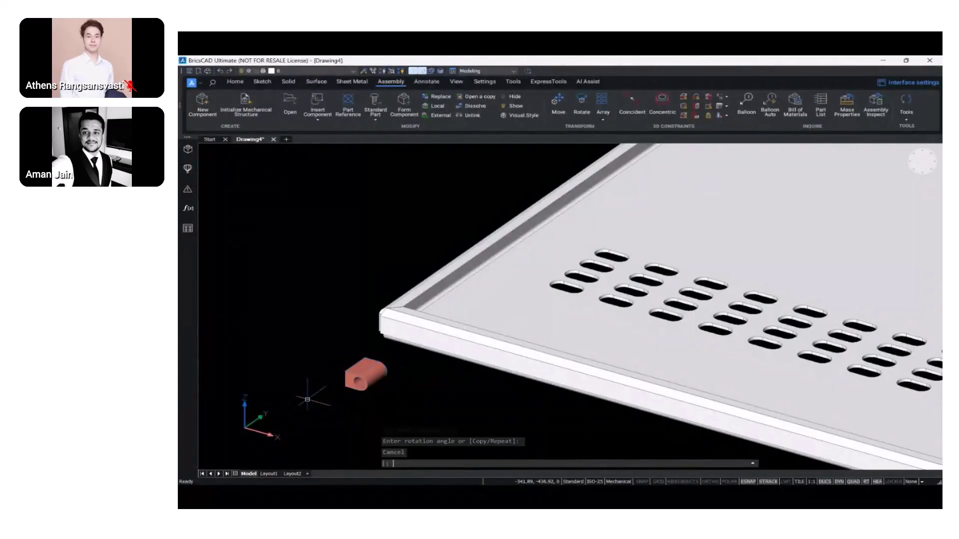
- Apply a Coincident constraint between the inner face of the door's side flange and the second hinge's flat side face
left_click(637, 113)
scroll(432, 292, "up", 5)
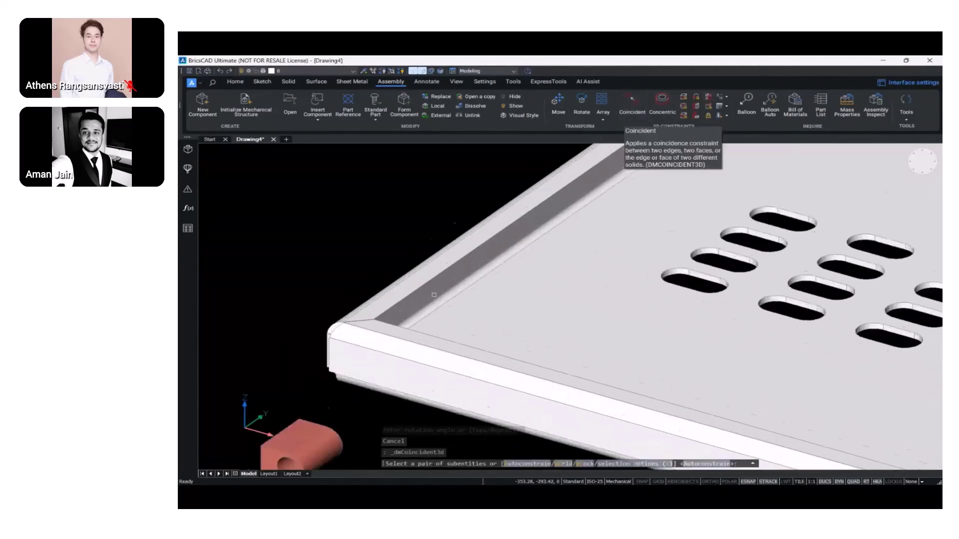
middle_click_drag(432, 291, 285, 298, "shift")
left_click(461, 253)
scroll(462, 253, "down", 5)
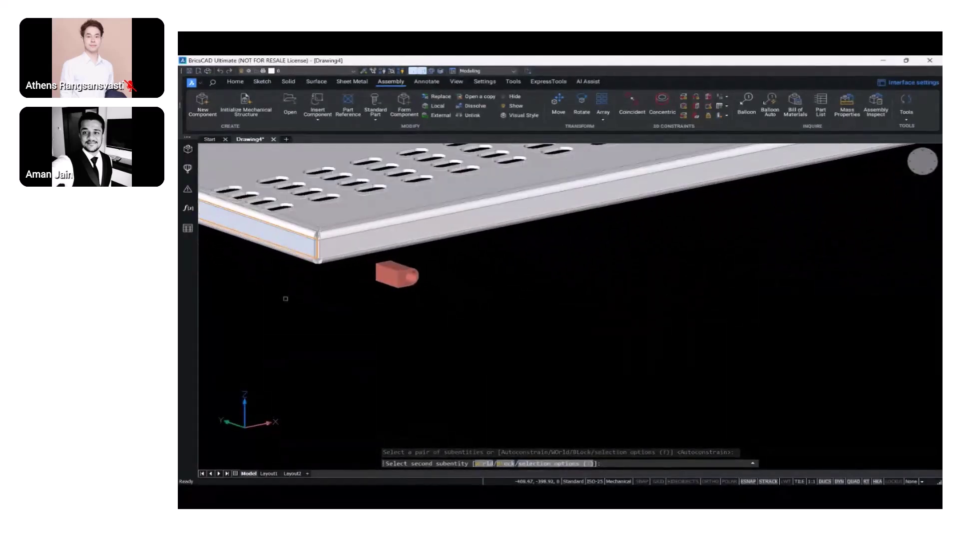
scroll(381, 267, "up", 5)
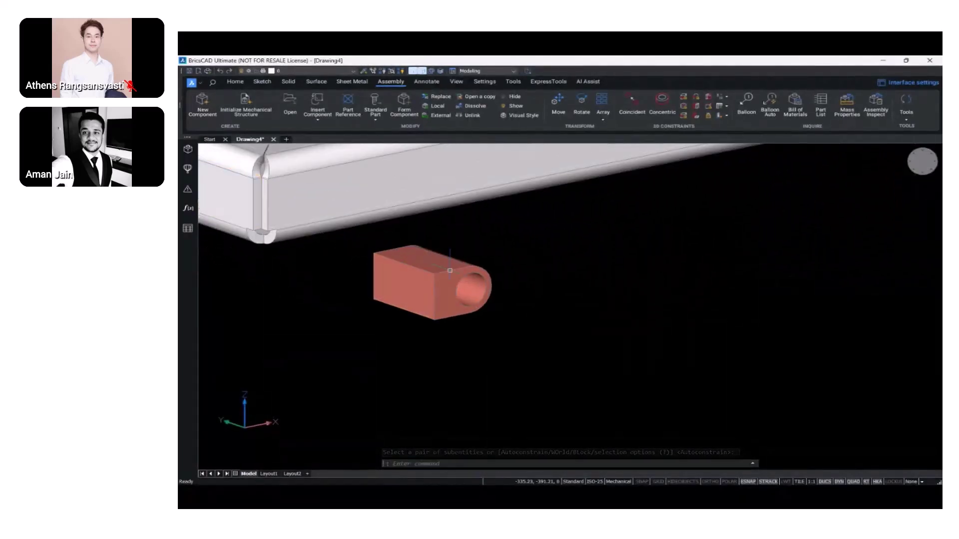
left_click(449, 262)
scroll(449, 272, "down", 5)
middle_click_drag(480, 261, 538, 219, "shift")
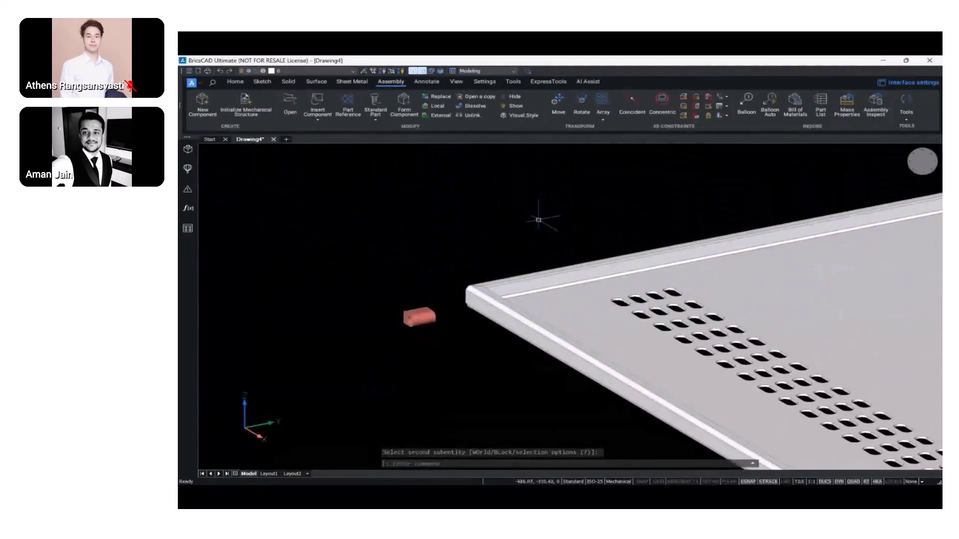
- Apply a Coincident constraint between the second hinge's upper flat face and the narrow lip face of the door's side flange
left_click(631, 104)
scroll(459, 284, "up", 5)
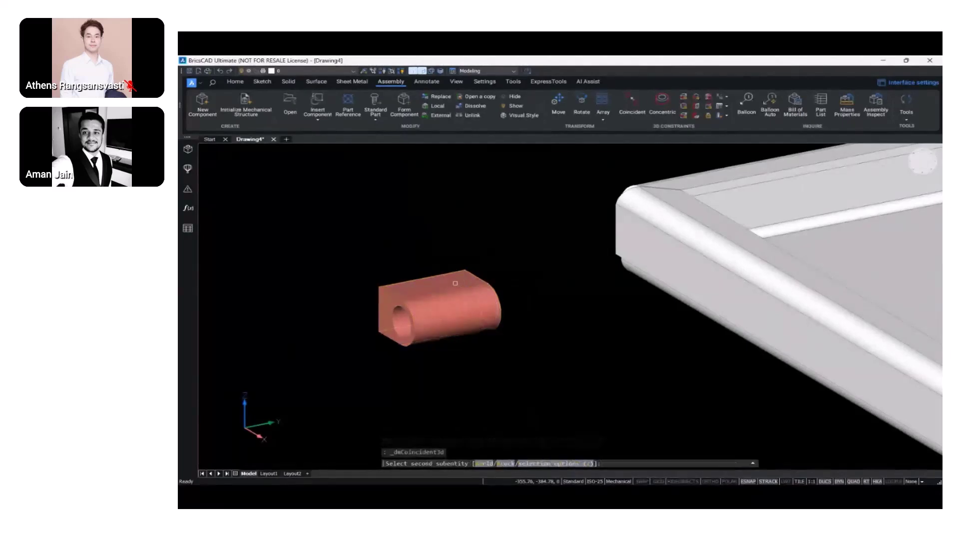
left_click(455, 283)
scroll(455, 283, "down", 3)
middle_click_drag(514, 271, 413, 353, "shift")
scroll(551, 288, "up", 6)
middle_click_drag(551, 287, 559, 315, "shift")
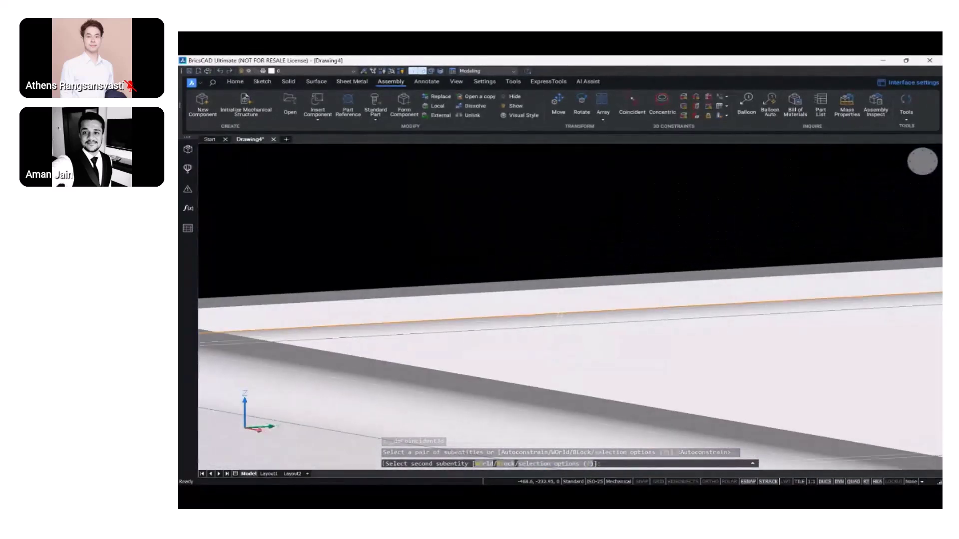
left_click(560, 314)
- Move the second hinge along the door's side flange from outside the corner towards the inside of the door
scroll(559, 314, "down", 5)
middle_click_drag(559, 314, 522, 348, "shift")
scroll(521, 347, "down", 2)
scroll(521, 343, "down", 2)
left_click(471, 344)
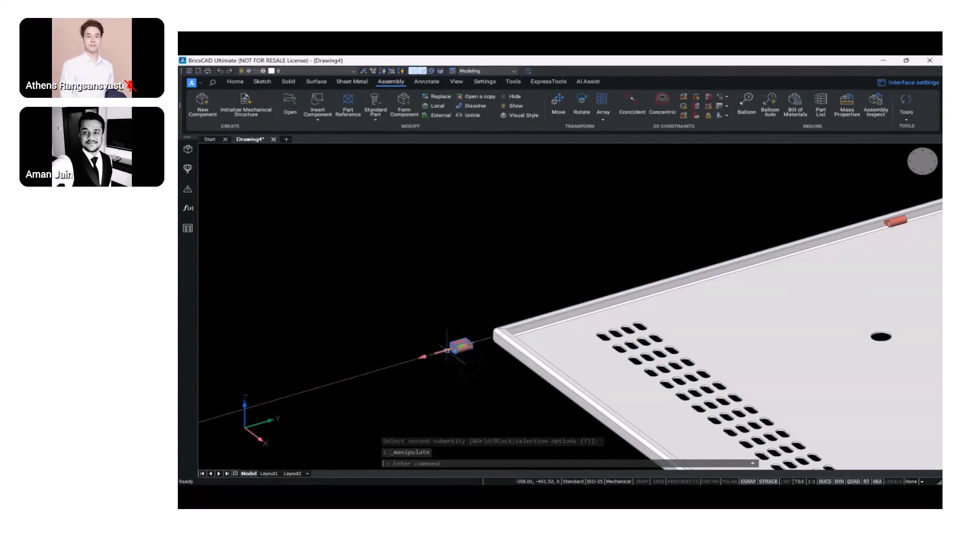
- Move the loose hinge along the door panel's edge until it sits inside the flange near the corner
left_click(438, 352)
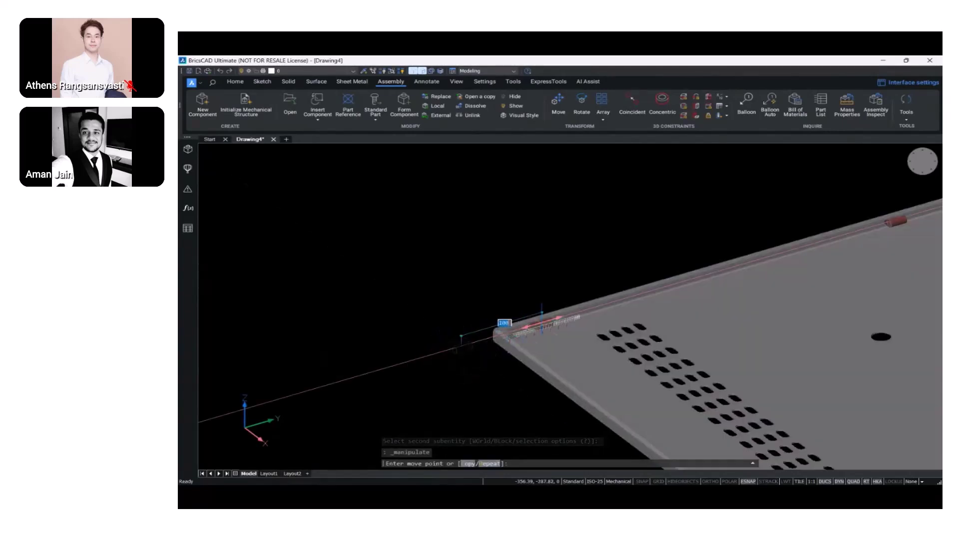
left_click(575, 304)
scroll(579, 315, "up", 5)
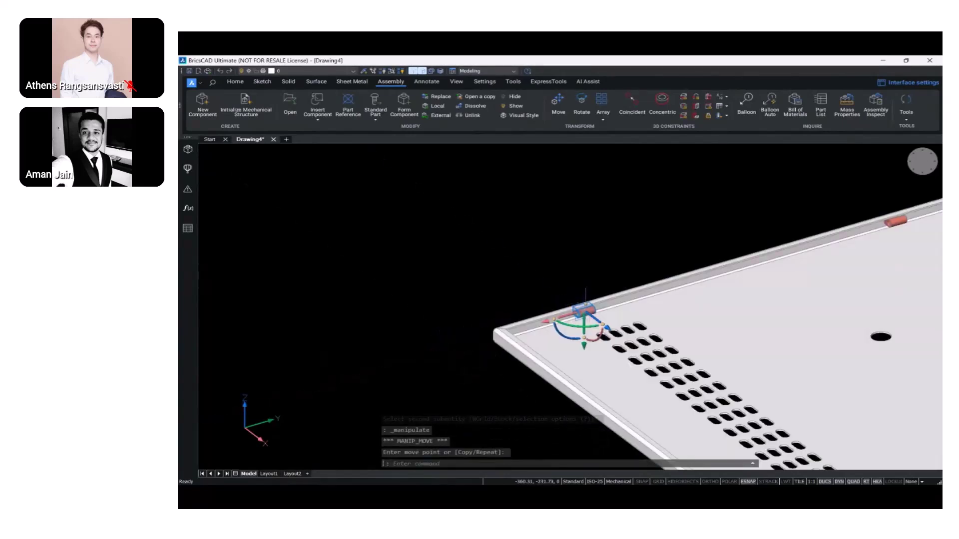
key("Escape")
- Add a 3D distance constraint of 200 between the door panel's side face and the end face of the hinge near the corner
scroll(582, 311, "down", 6)
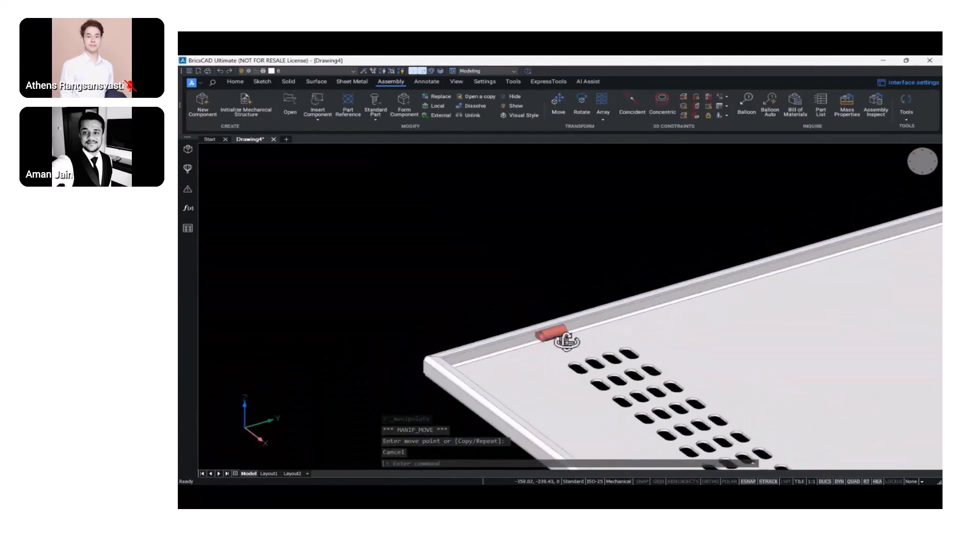
scroll(548, 337, "up", 2)
middle_click_drag(548, 338, 522, 344)
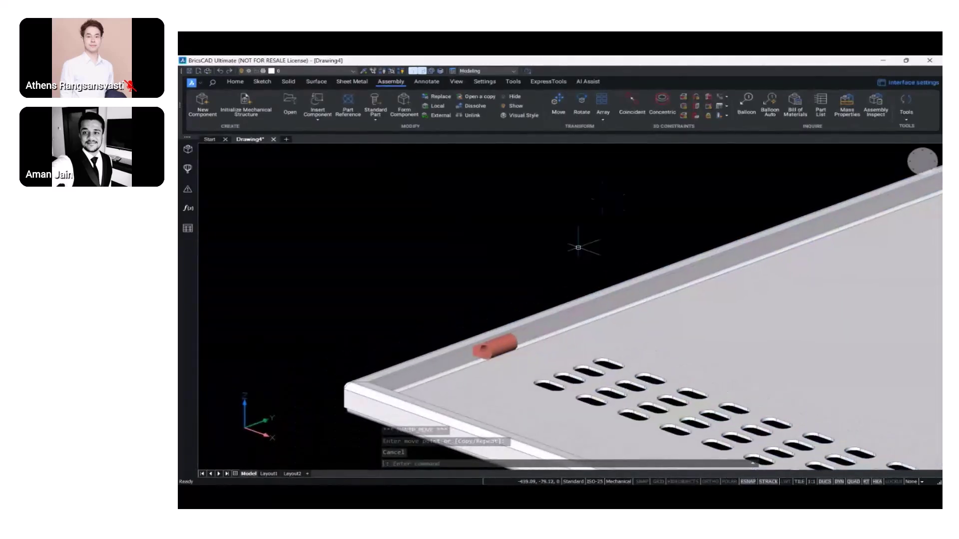
left_click(683, 97)
scroll(354, 412, "up", 2)
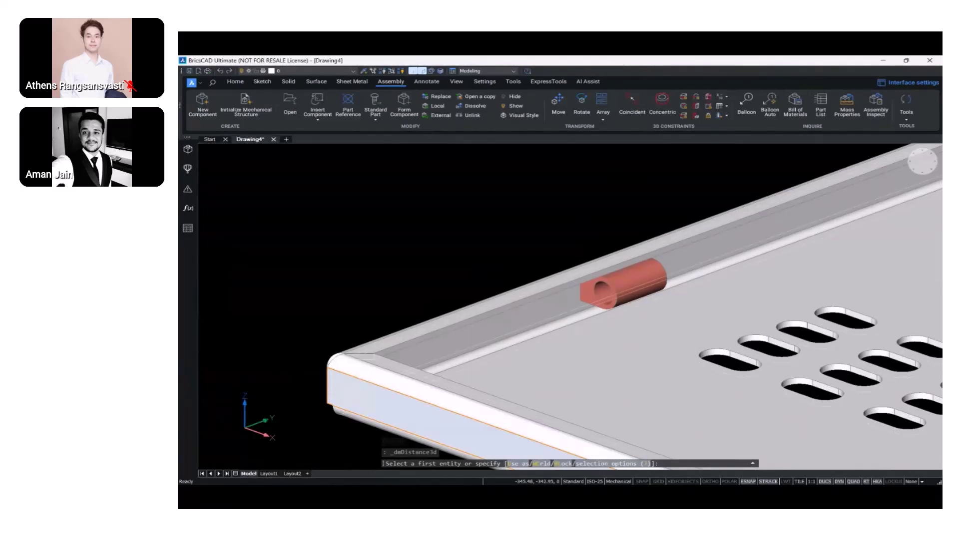
left_click(527, 326)
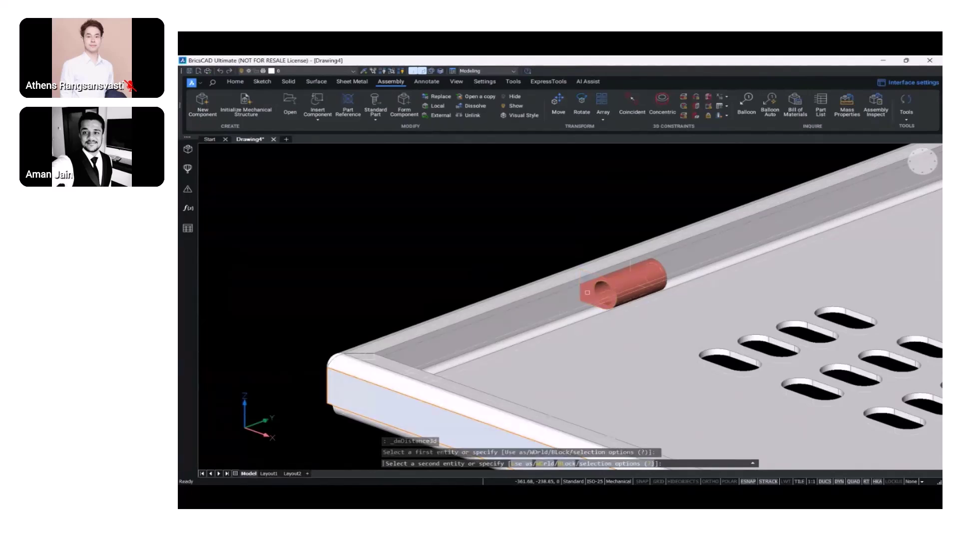
left_click(588, 292)
type("200")
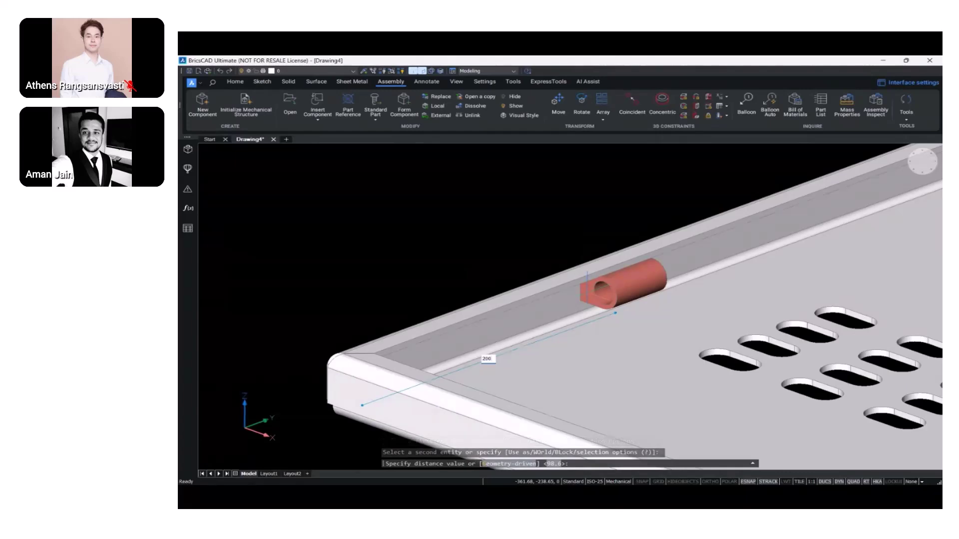
key("Return")
scroll(590, 287, "down", 5)
middle_click_drag(591, 287, 545, 331)
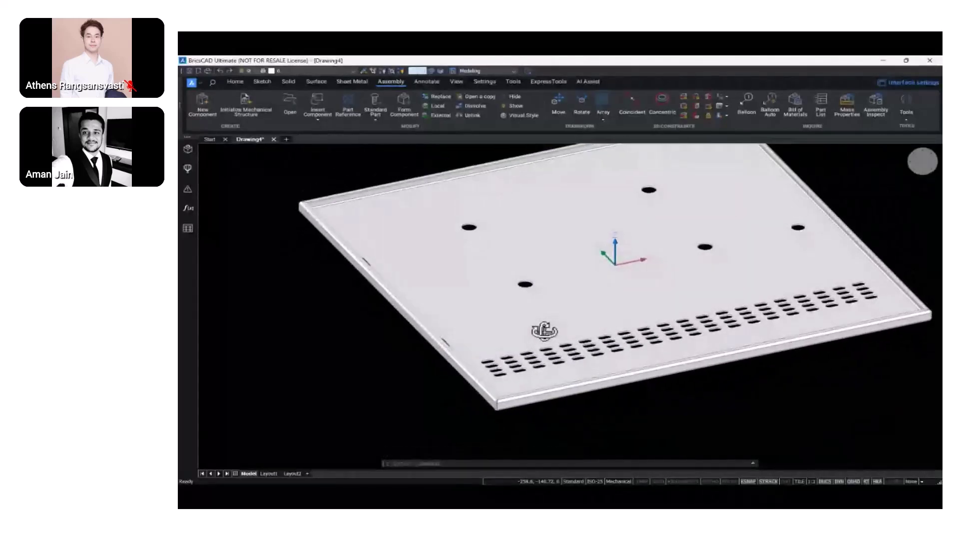
- Insert the Switch_Blue.dwg component in the empty space beyond the door panel's edge opposite the vent slots
scroll(539, 335, "down", 3)
middle_click_drag(511, 296, 548, 316, "shift")
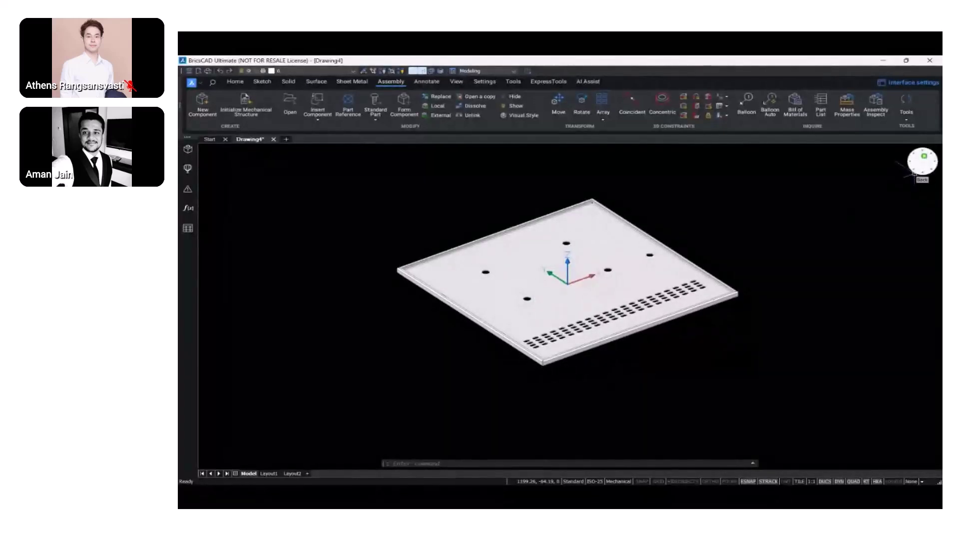
left_click(913, 173)
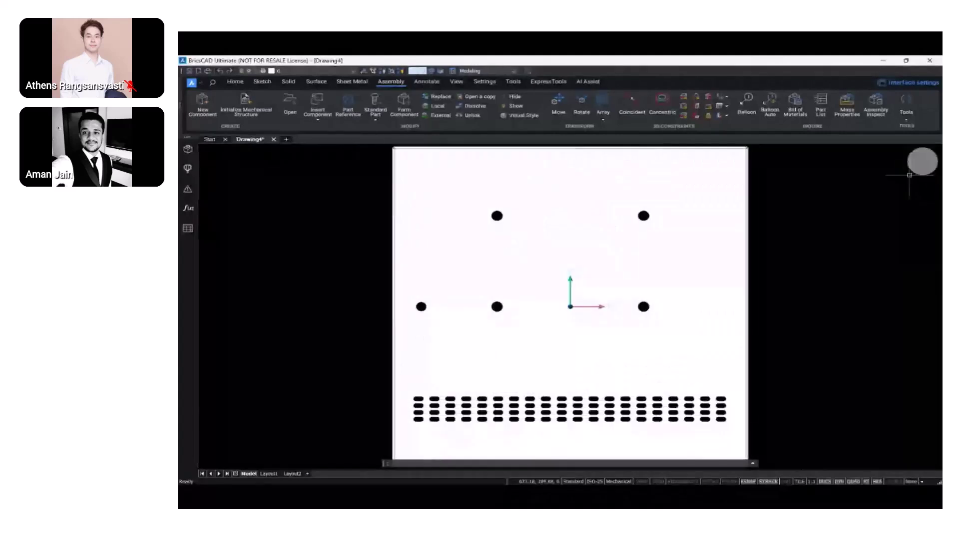
scroll(825, 259, "down", 4)
middle_click_drag(699, 296, 695, 271, "shift")
scroll(723, 299, "up", 3)
mouse_move(647, 307)
middle_mouse_down()
mouse_move(622, 298)
mouse_move(652, 303)
mouse_move(638, 307)
middle_mouse_up()
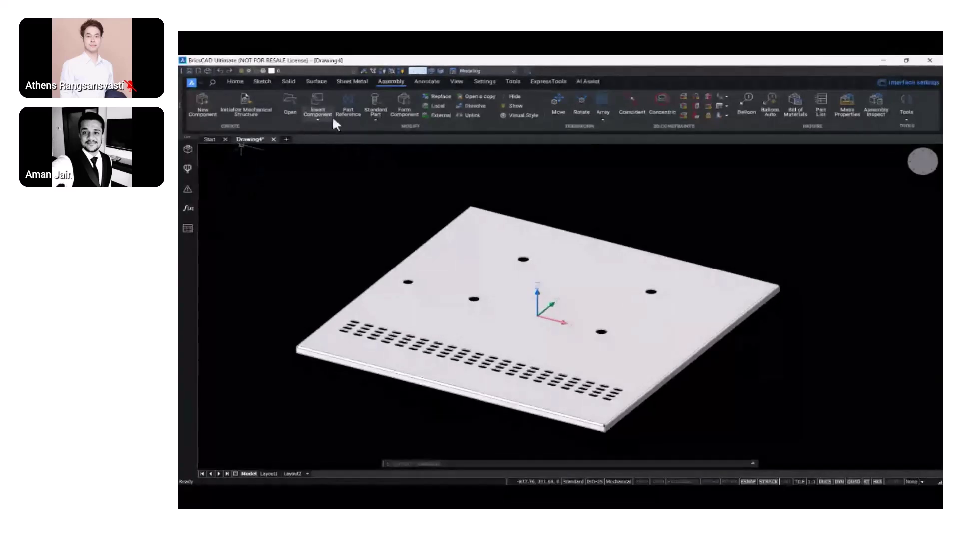
left_click(315, 103)
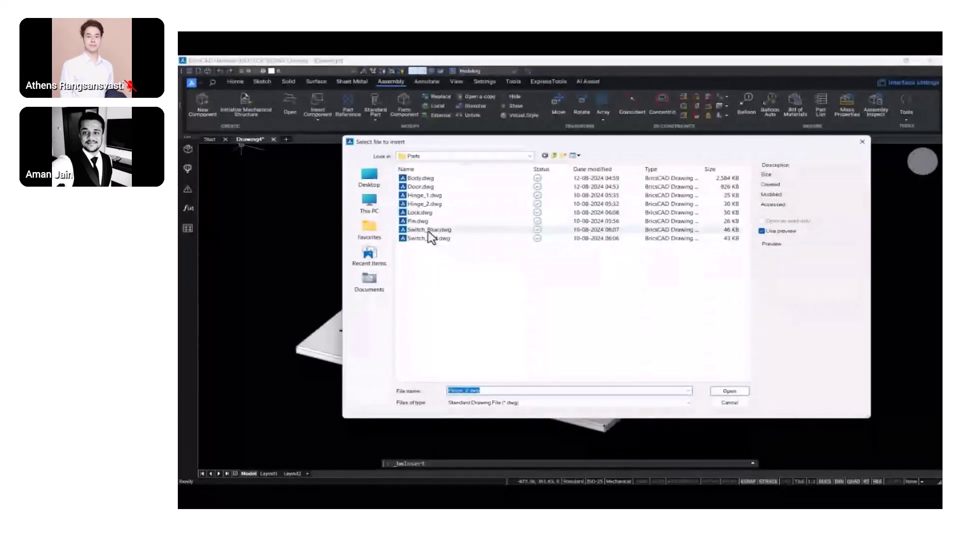
left_click(429, 231)
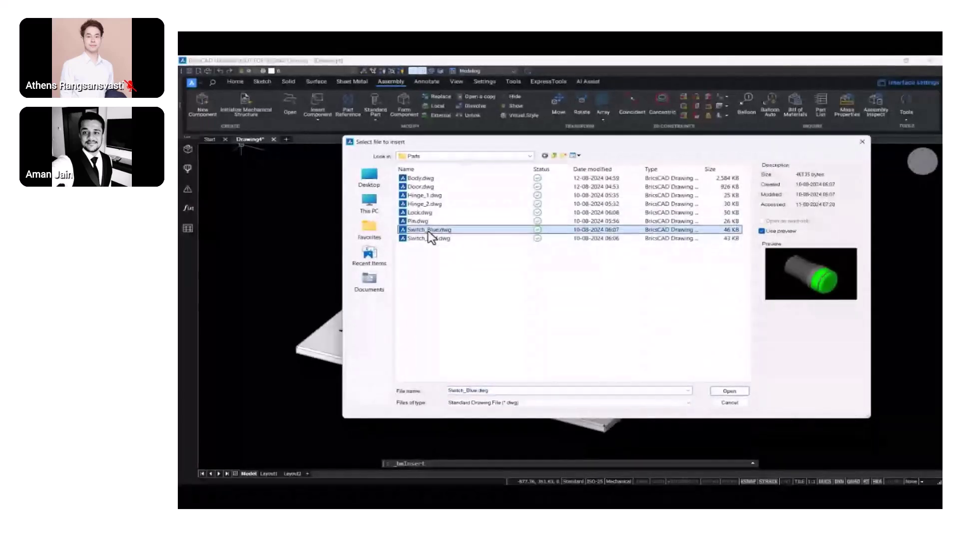
left_click(729, 392)
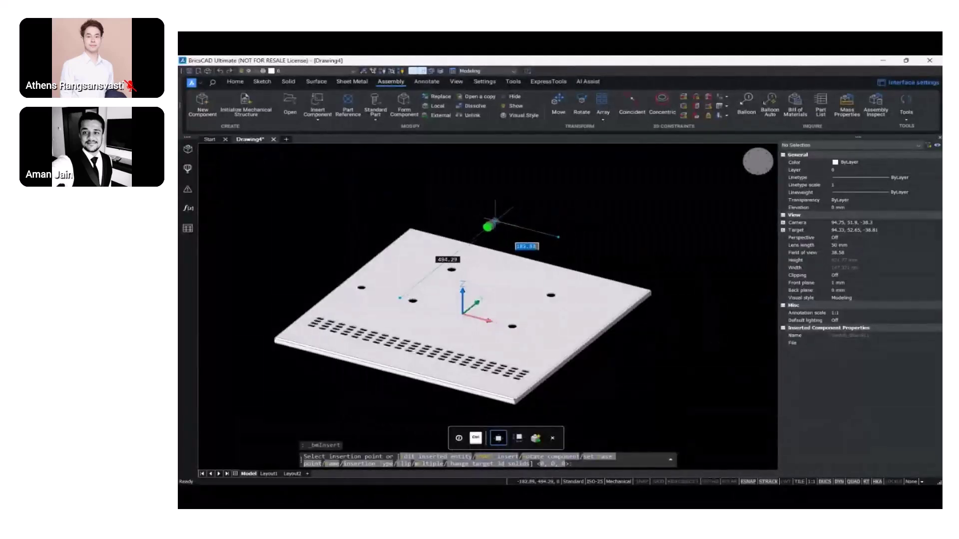
scroll(561, 207, "up", 4)
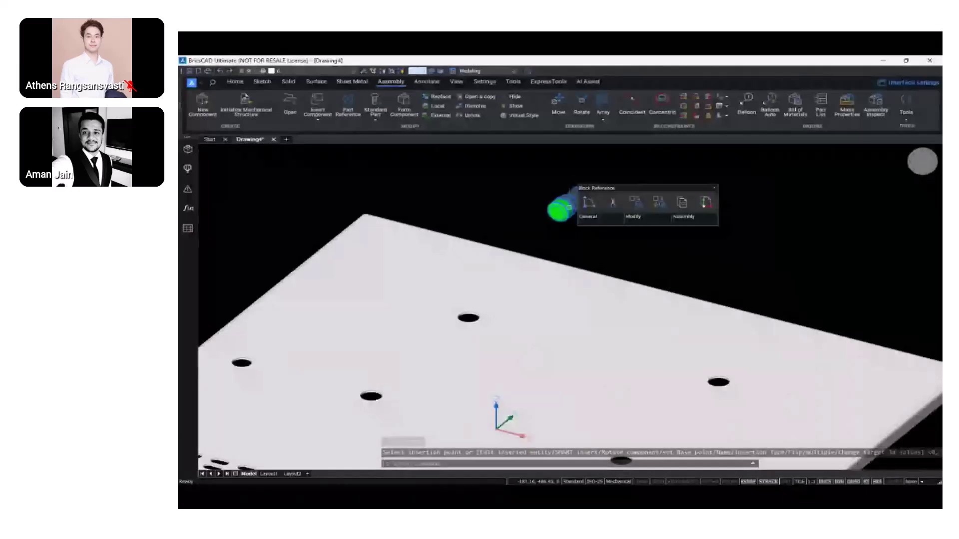
- Insert a second Switch_Blue.dwg component next to the first switch
scroll(562, 208, "down", 4)
left_click(312, 102)
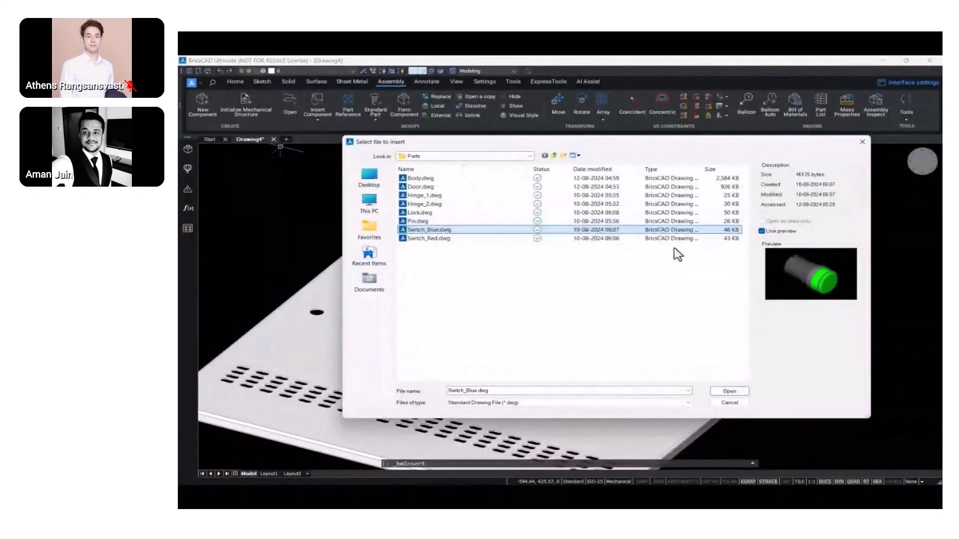
left_click(729, 392)
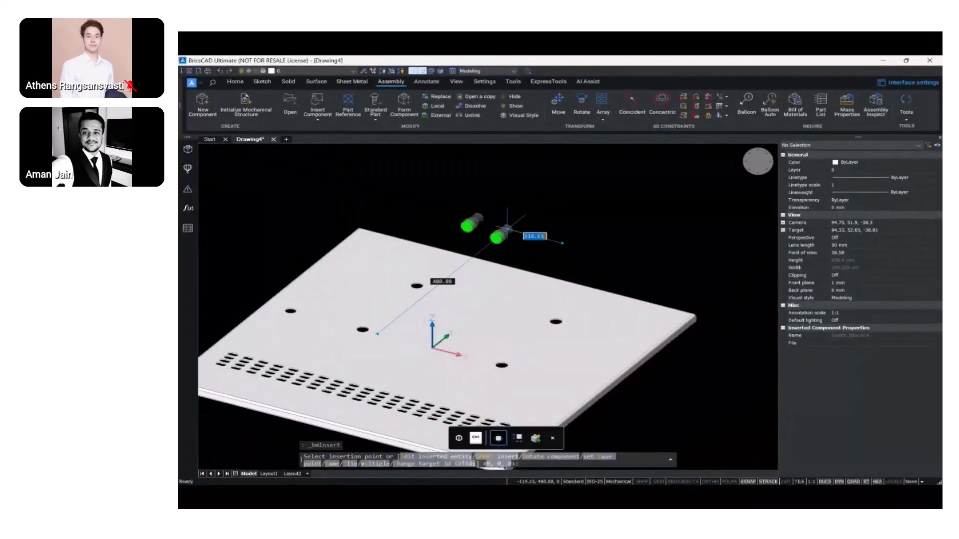
left_click(509, 225)
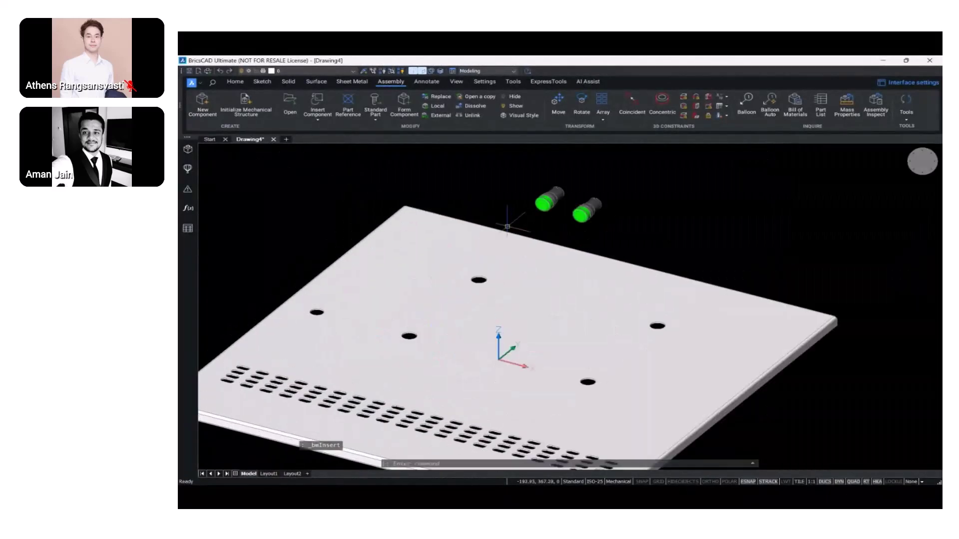
- Insert two Switch_Red.dwg components in line with the two green switches
left_click(312, 98)
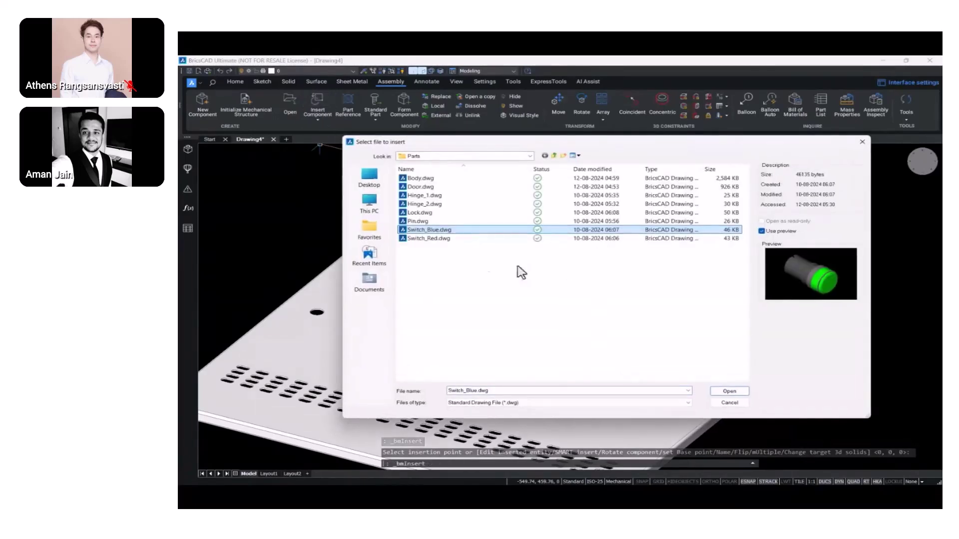
left_click(430, 239)
left_click(729, 391)
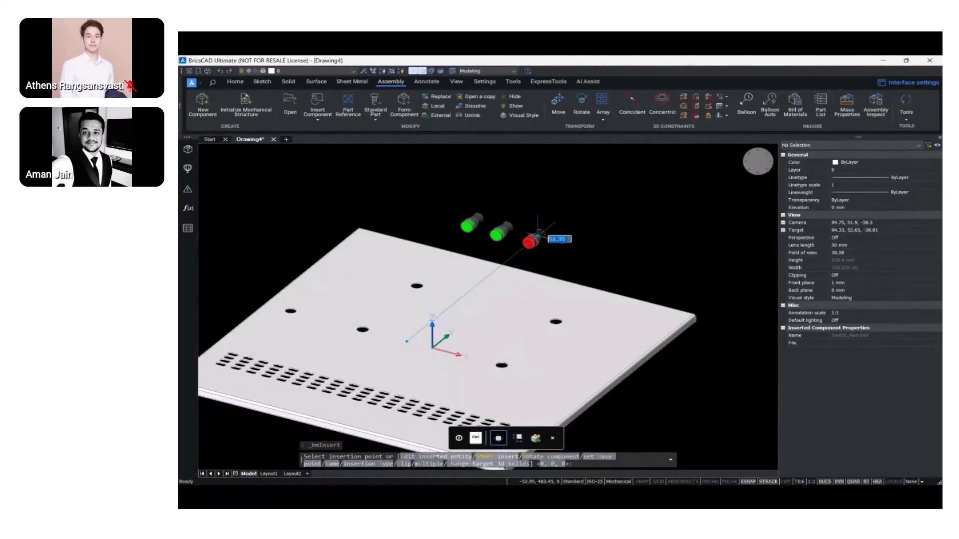
left_click(538, 237)
left_click(320, 100)
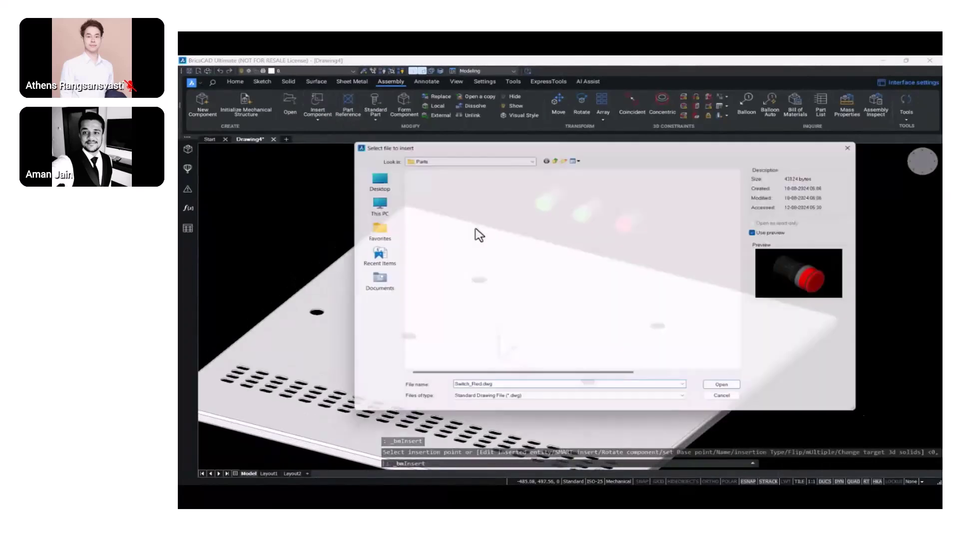
left_click(730, 391)
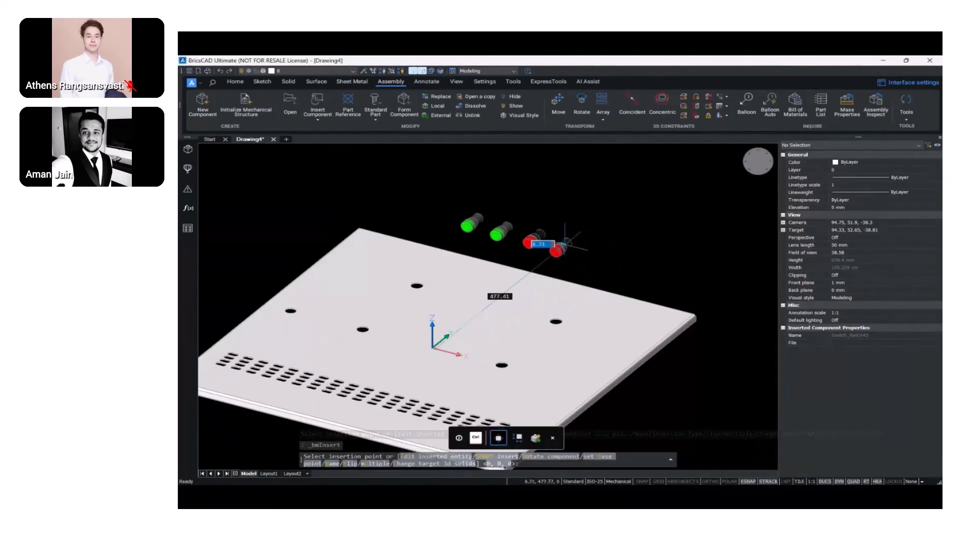
left_click(563, 243)
key("Escape")
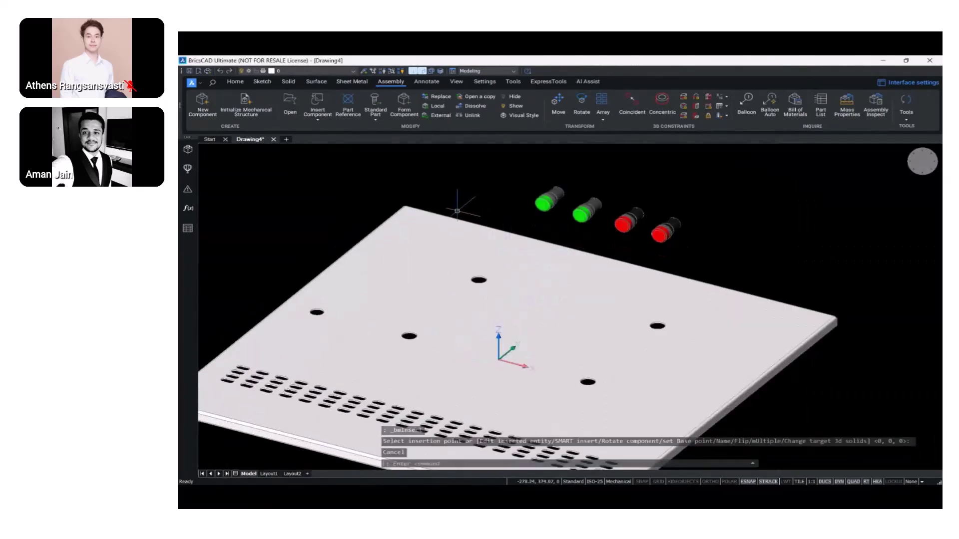
- Constrain the first green switch's cylindrical body concentric with the far round hole in the door panel
left_click(660, 102)
middle_click_drag(564, 188, 599, 196, "shift")
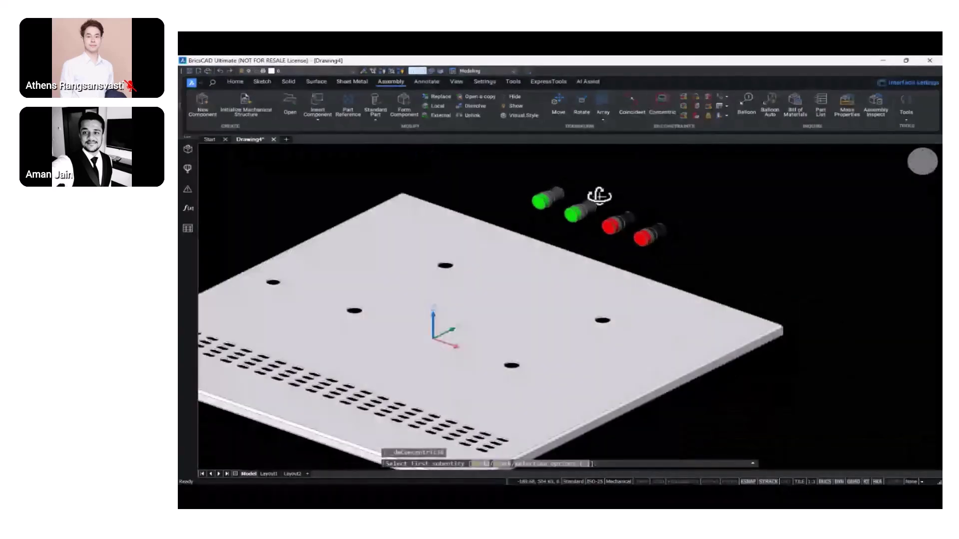
scroll(554, 193, "up", 3)
scroll(552, 193, "up", 3)
left_click(564, 197)
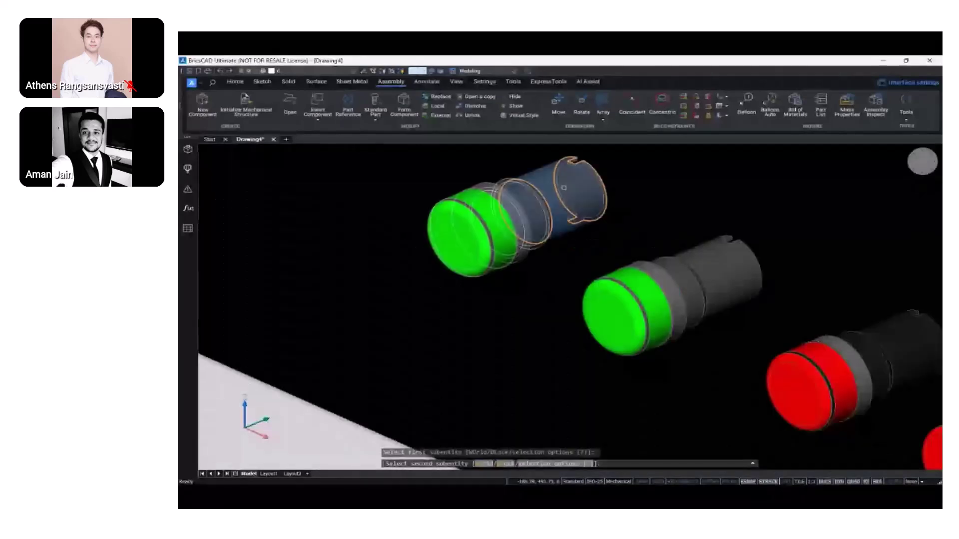
scroll(568, 199, "down", 1)
scroll(567, 198, "down", 3)
middle_click_drag(523, 253, 500, 264, "shift")
middle_click_drag(499, 263, 674, 222)
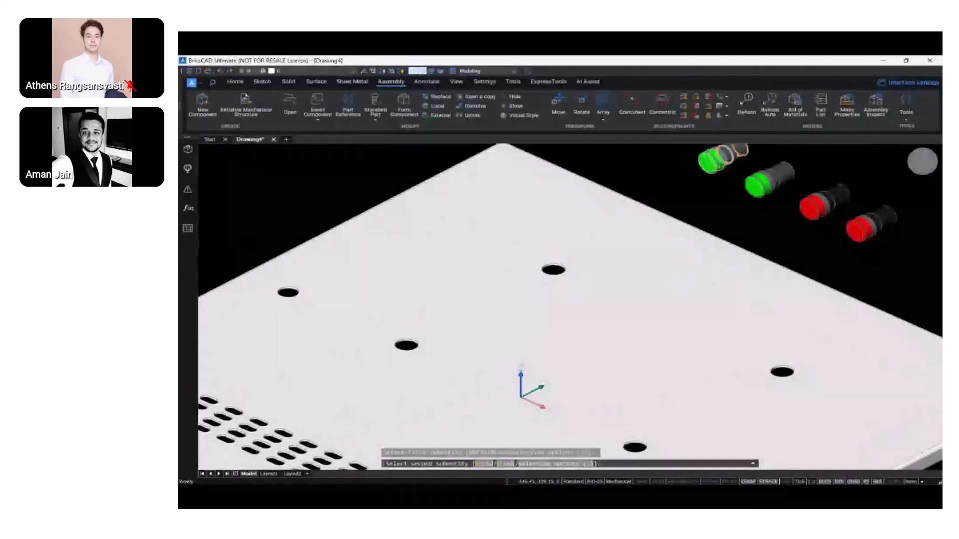
scroll(548, 269, "up", 5)
scroll(532, 283, "up", 3)
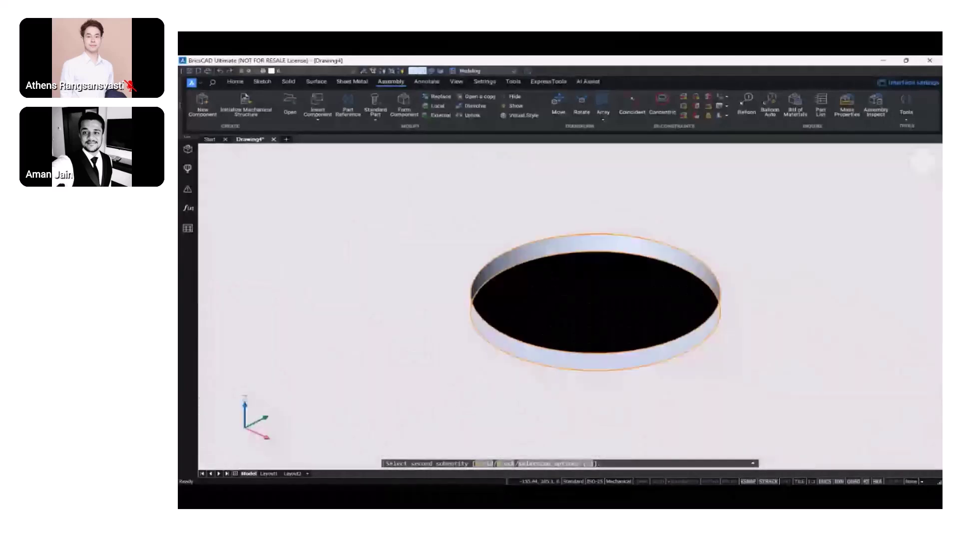
left_click(549, 239)
scroll(548, 239, "down", 8)
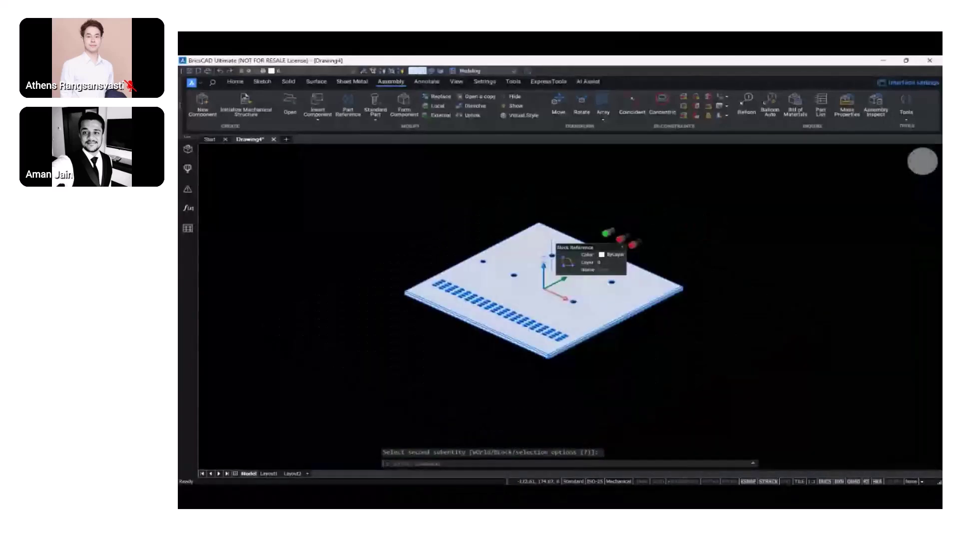
- Make the first green switch's collar coincident with the door panel's outer face so the switch seats in its hole
middle_click_drag(551, 256, 627, 182, "shift")
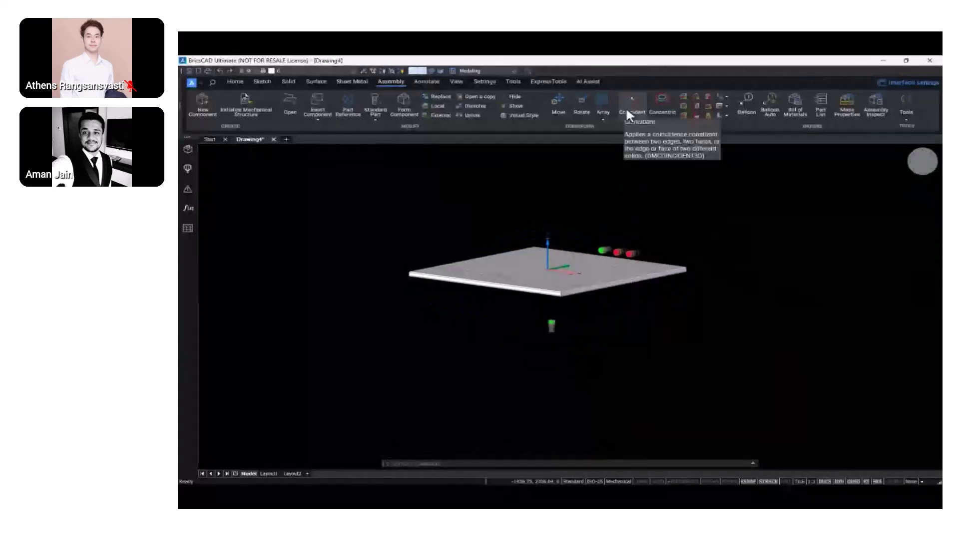
left_click(625, 107)
middle_click_drag(573, 310, 545, 347, "shift")
scroll(545, 347, "up", 5)
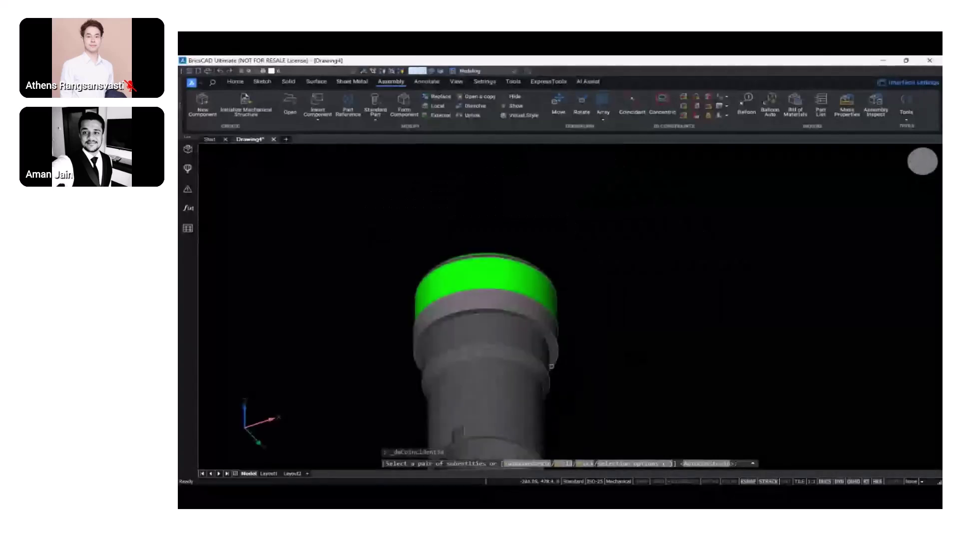
left_click(557, 341)
scroll(558, 341, "down", 5)
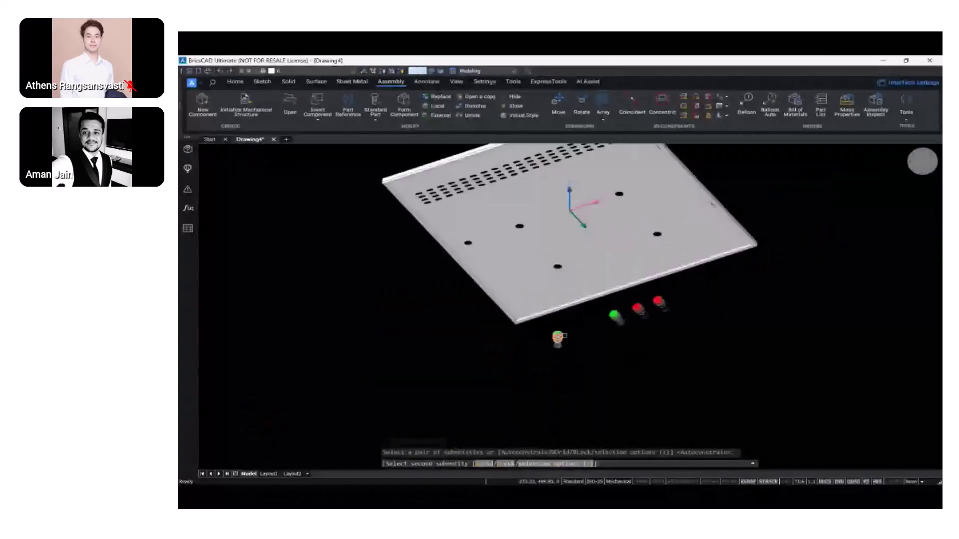
middle_click_drag(558, 338, 688, 319, "shift")
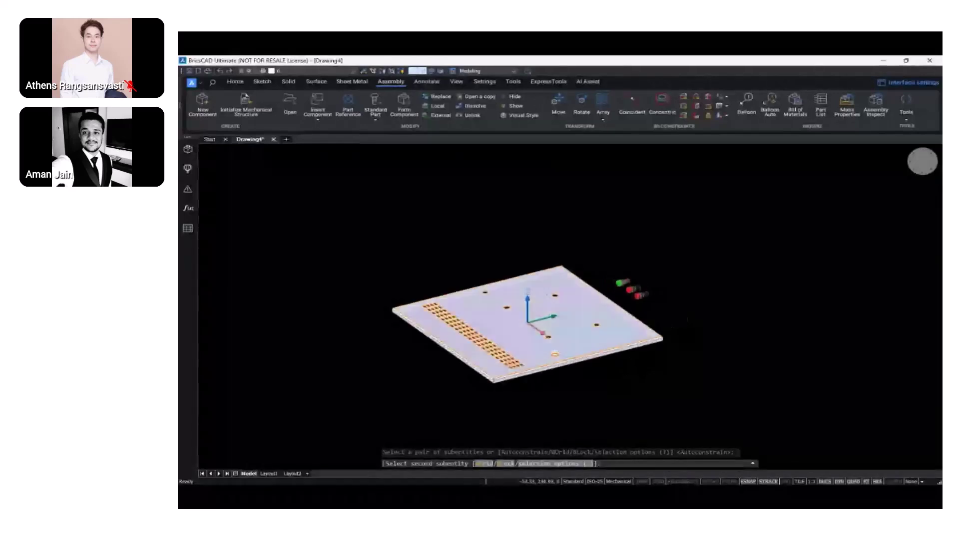
left_click(550, 296)
scroll(548, 297, "up", 8)
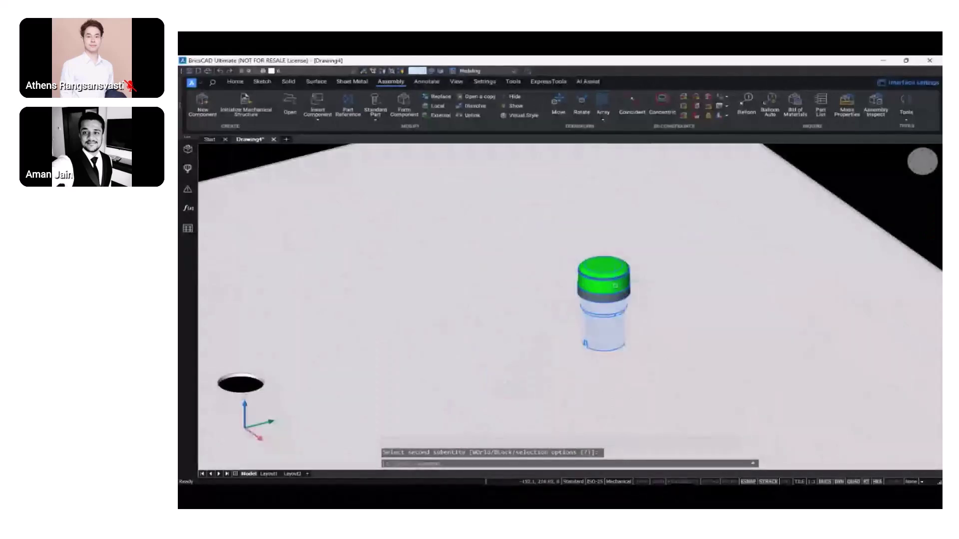
- Constrain the second green switch's cylindrical body concentric with the round hole nearer the vent slots, beside the first green switch
scroll(615, 286, "down", 10)
middle_click_drag(607, 325, 585, 339, "shift")
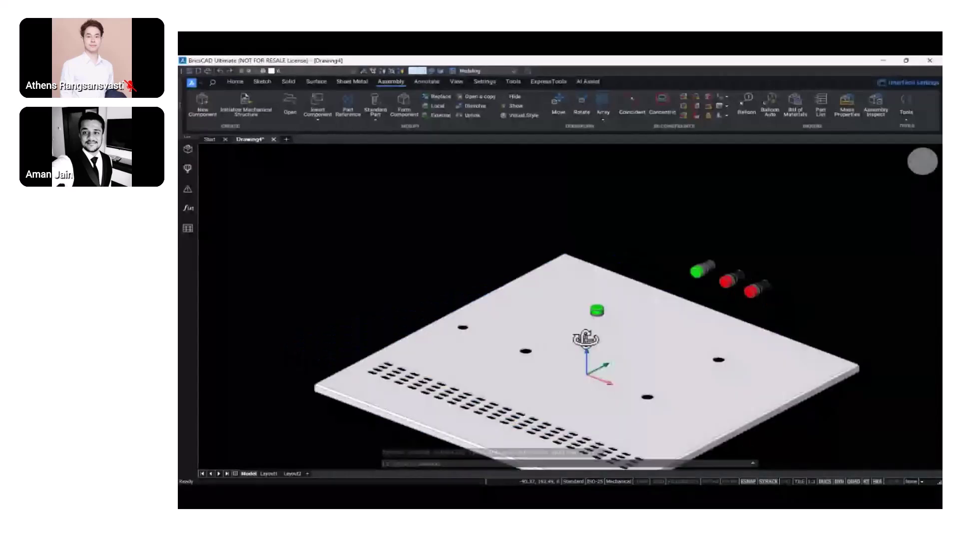
left_click(662, 106)
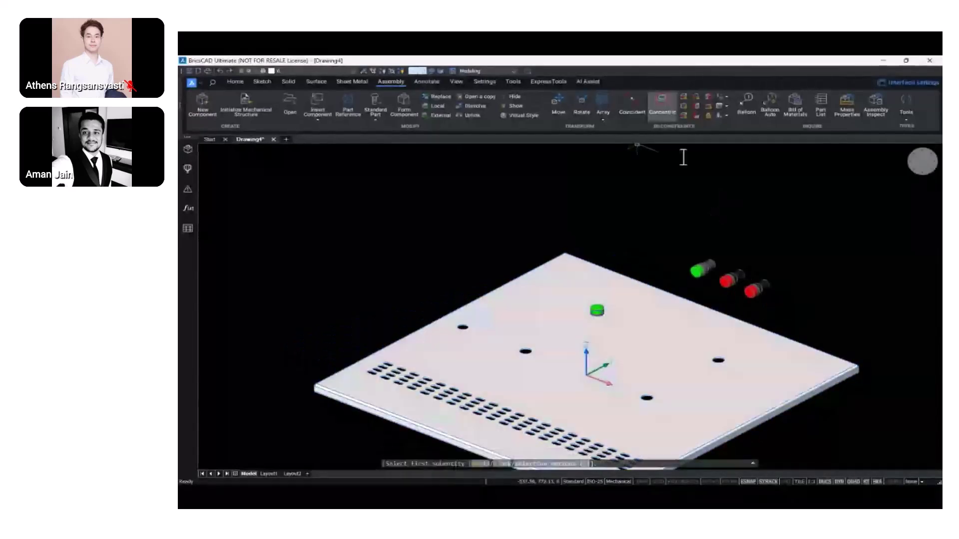
scroll(671, 248, "up", 5)
left_click(666, 247)
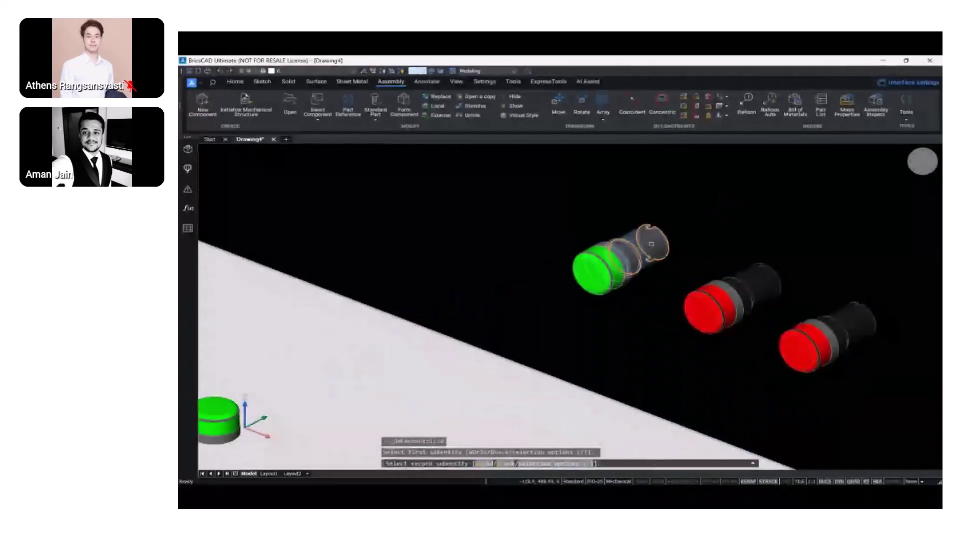
scroll(654, 252, "down", 5)
scroll(623, 312, "up", 8)
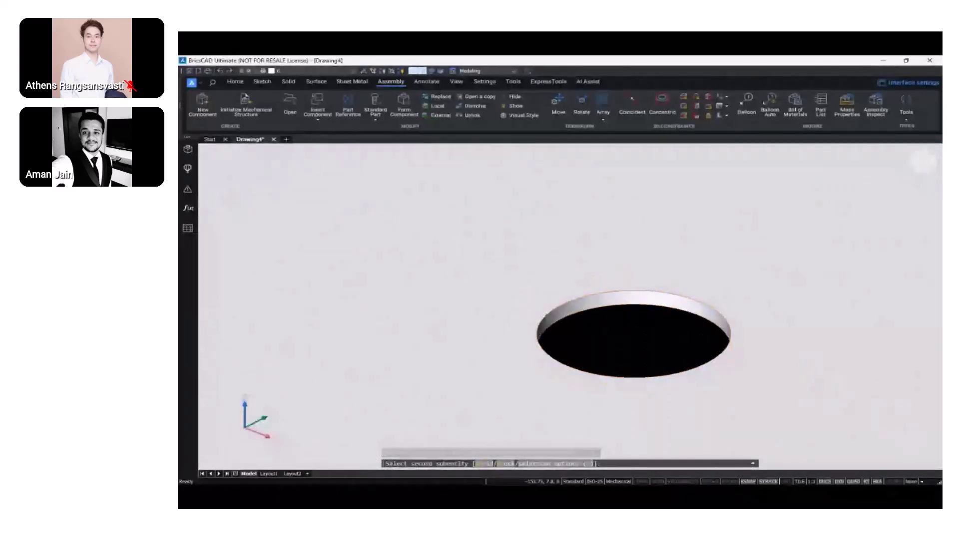
left_click(622, 310)
scroll(622, 310, "down", 8)
scroll(619, 310, "down", 6)
- Make the second green switch's collar underside coincident with the door panel's outer face so the switch seats in its hole
middle_click_drag(619, 300, 651, 231, "shift")
left_click(632, 105)
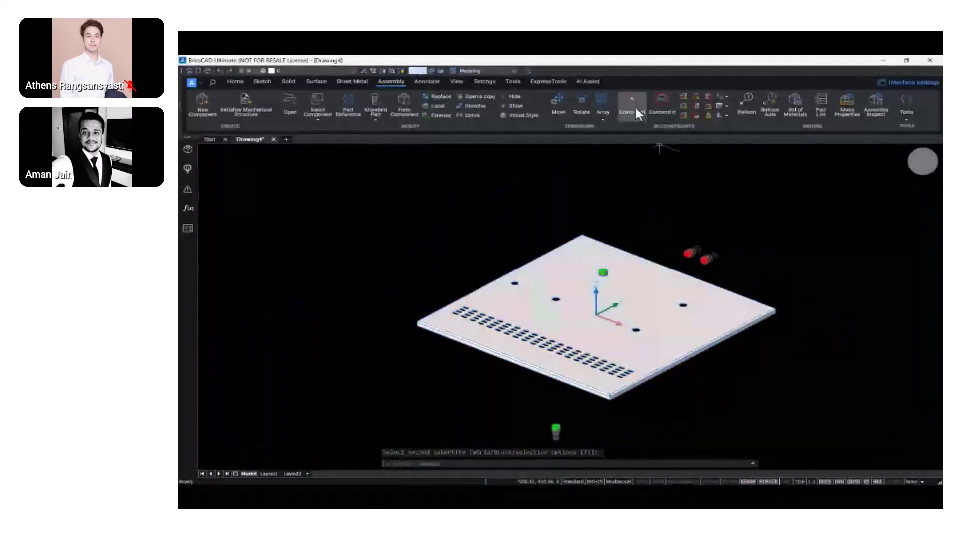
middle_click_drag(579, 437, 558, 442)
scroll(559, 444, "up", 5)
scroll(560, 444, "up", 8)
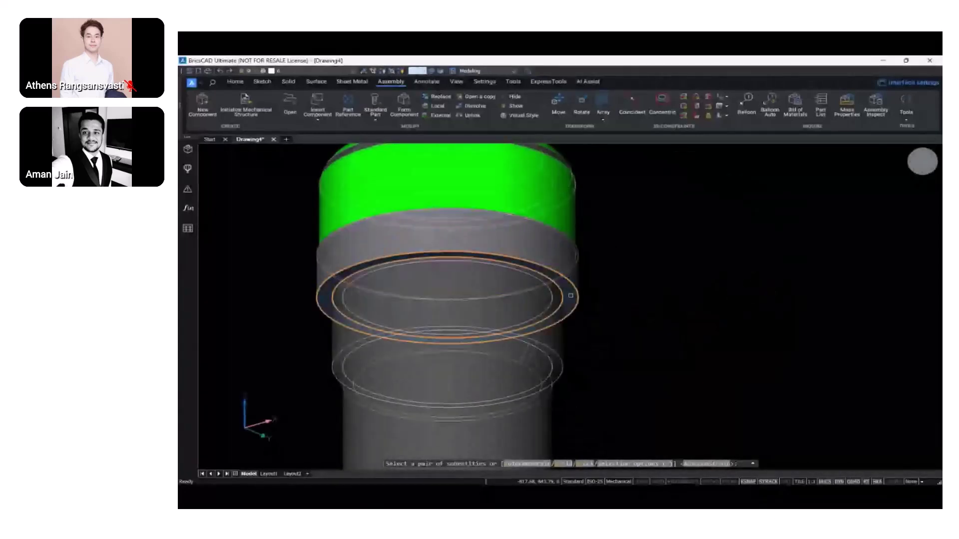
left_click(571, 295)
scroll(599, 291, "down", 10)
middle_click_drag(602, 289, 595, 394, "shift")
left_click(576, 198)
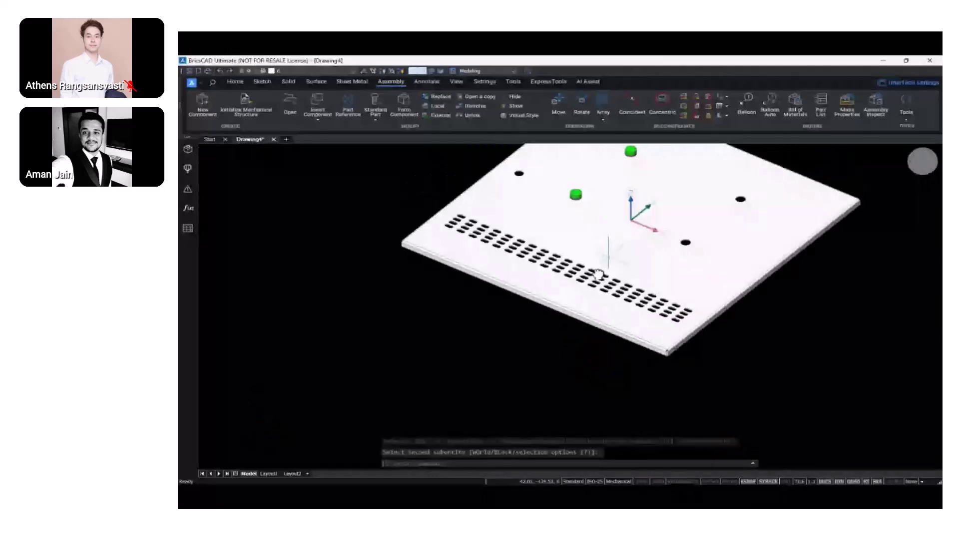
- Constrain the first red switch's cylindrical body concentric with the free round hole farther from the vent slots
middle_click_drag(614, 265, 464, 355)
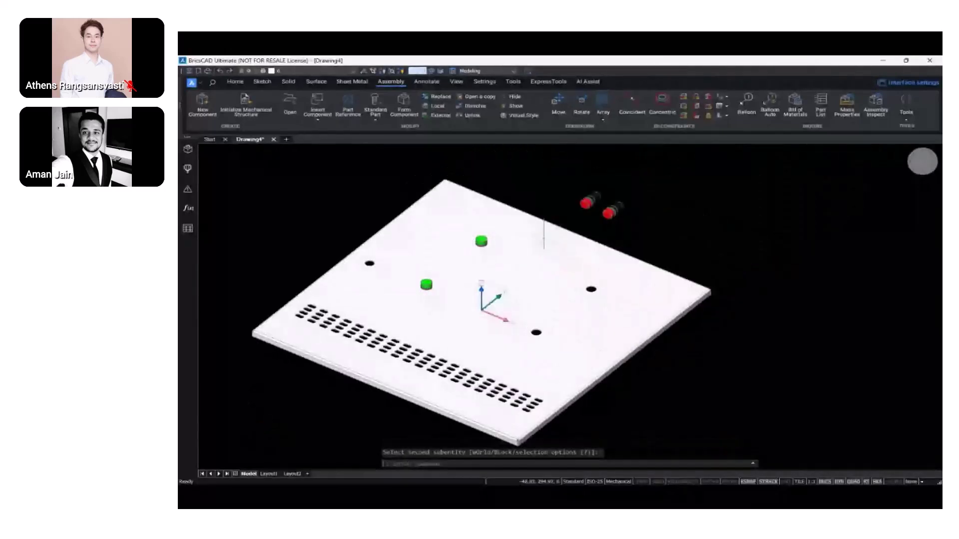
left_click(662, 103)
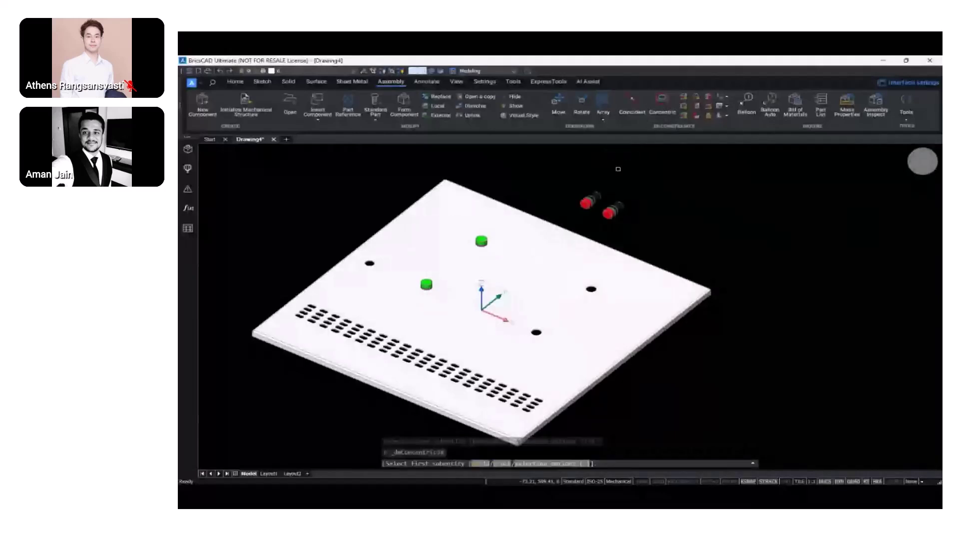
scroll(617, 169, "up", 3)
left_click(591, 198)
scroll(604, 277, "down", 4)
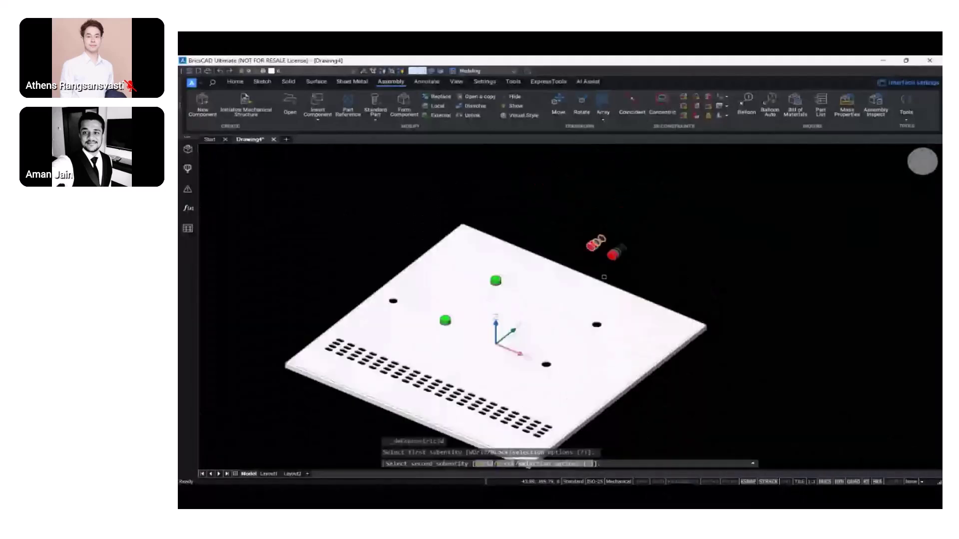
scroll(596, 322, "up", 3)
scroll(604, 325, "up", 5)
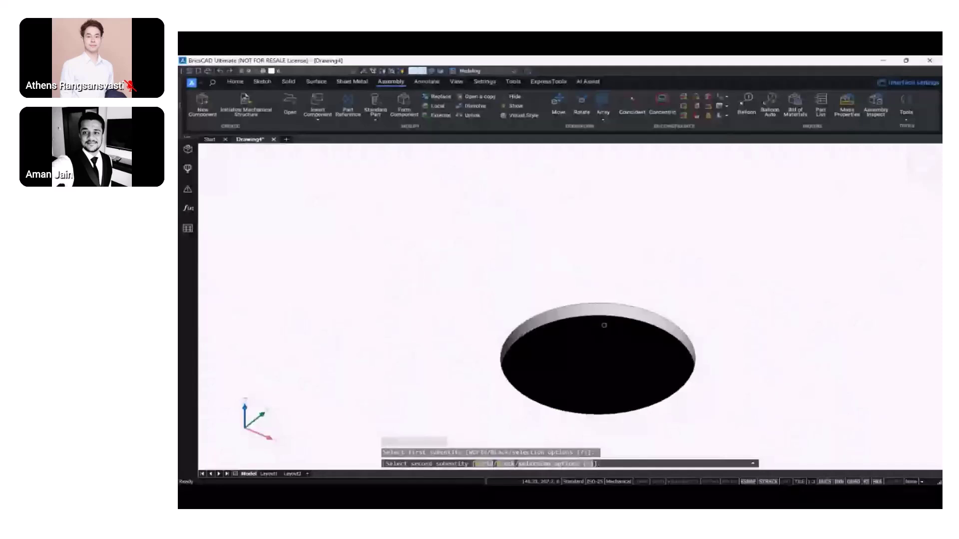
scroll(604, 325, "down", 8)
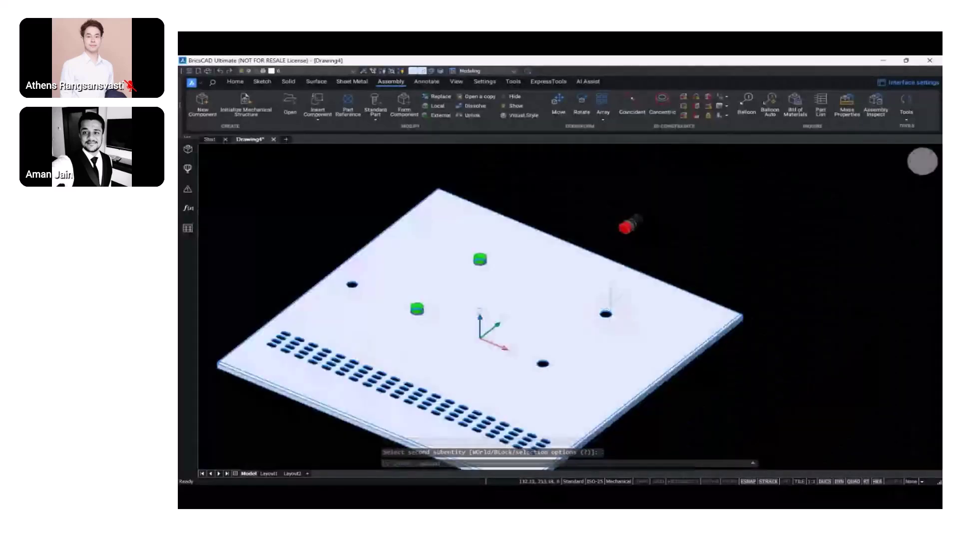
- Constrain the second red switch's cylindrical body concentric with the neighbouring free hole nearer the vent slots
left_click(662, 105)
scroll(644, 212, "up", 4)
scroll(603, 262, "up", 3)
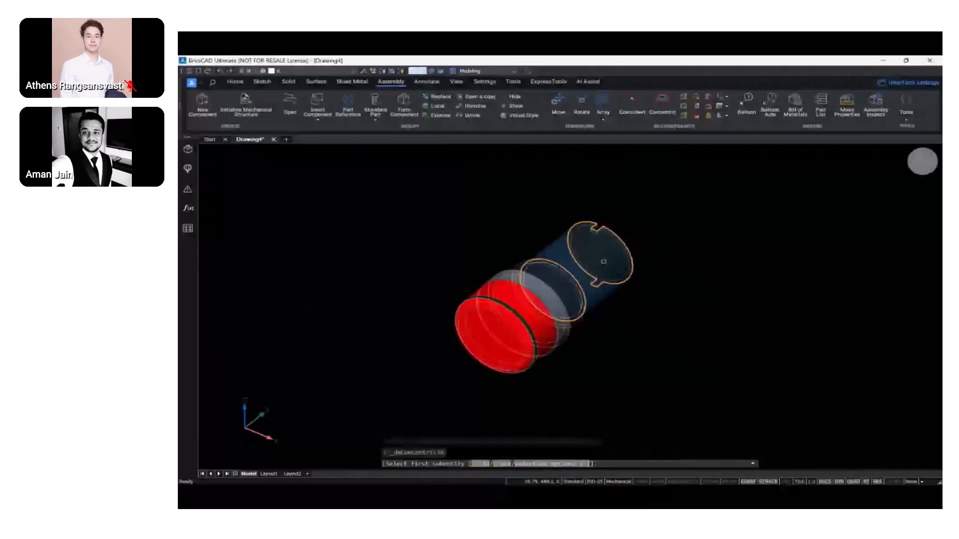
left_click(603, 261)
scroll(604, 261, "down", 5)
scroll(549, 339, "up", 4)
middle_click_drag(549, 340, 646, 245)
scroll(595, 288, "up", 3)
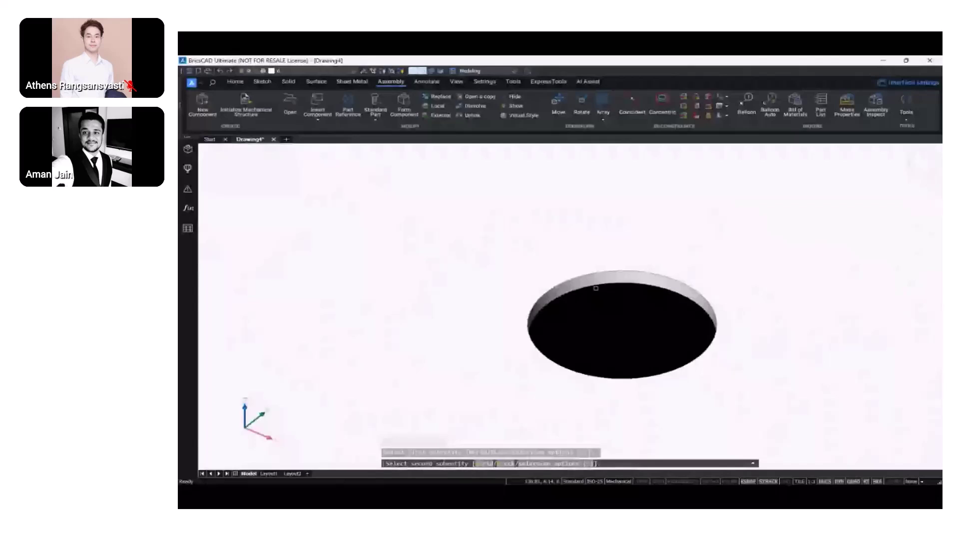
scroll(596, 288, "up", 3)
scroll(603, 284, "down", 8)
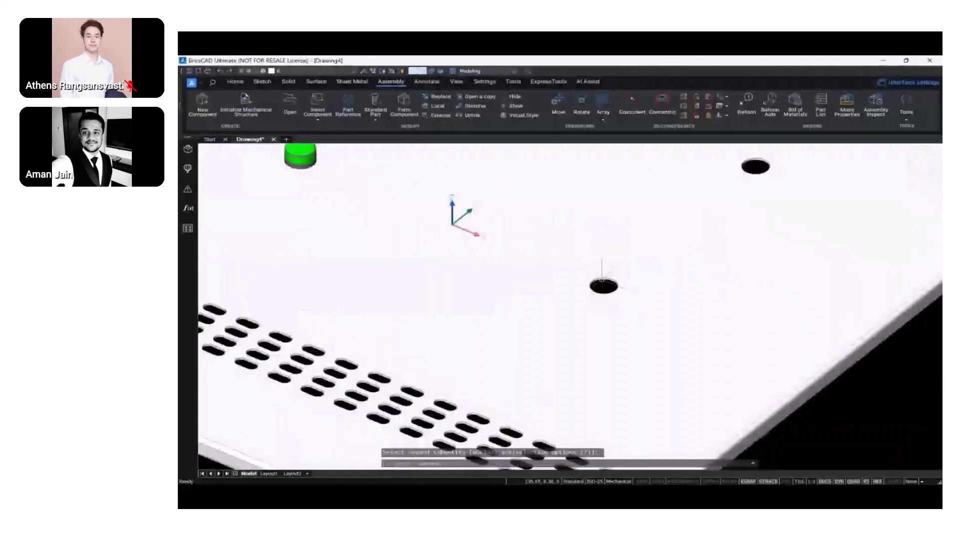
scroll(603, 283, "down", 2)
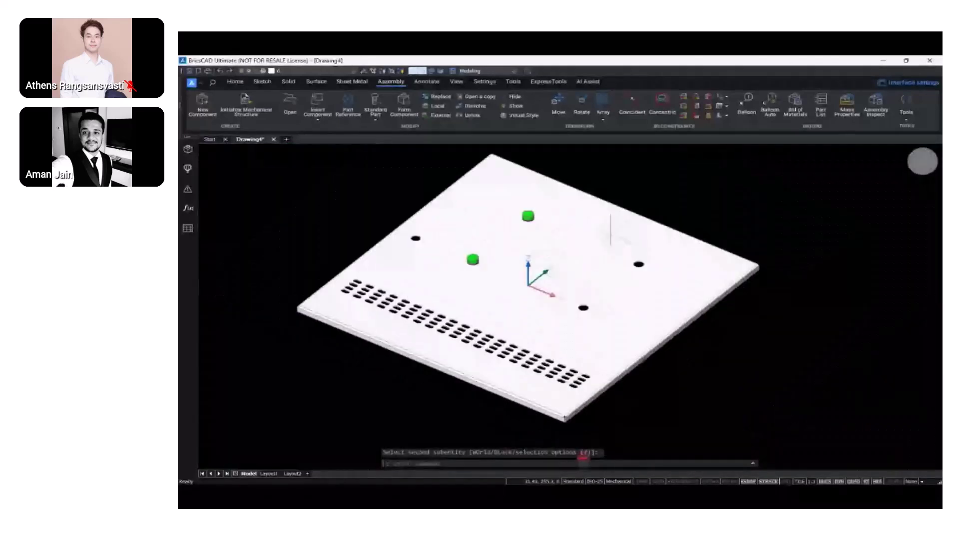
- Make the first red switch's collar underside coincident with the door panel's outer face
left_click(628, 111)
middle_click_drag(628, 347, 676, 366, "shift")
scroll(679, 362, "up", 6)
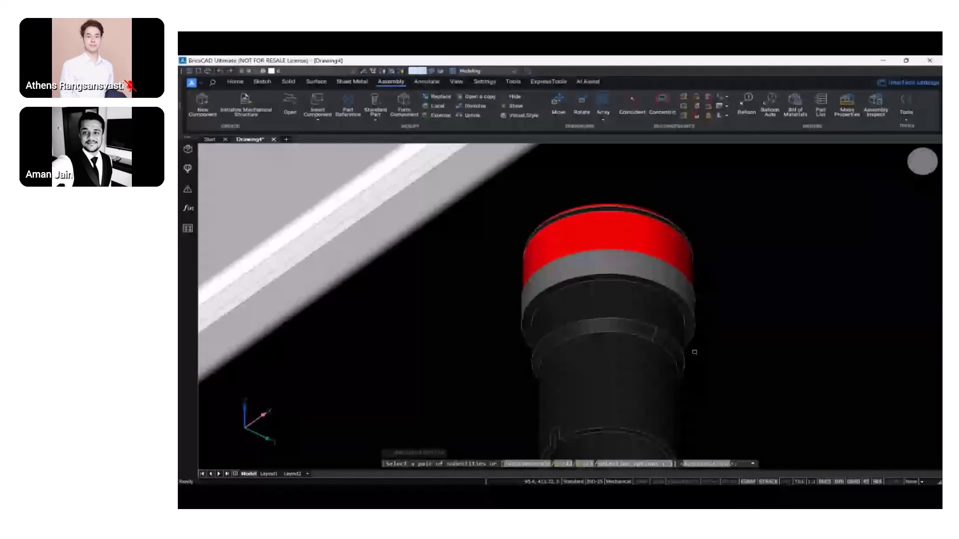
scroll(694, 352, "up", 2)
left_click(690, 315)
scroll(694, 315, "down", 8)
scroll(689, 313, "down", 4)
middle_click_drag(689, 313, 629, 350, "shift")
left_click(689, 291)
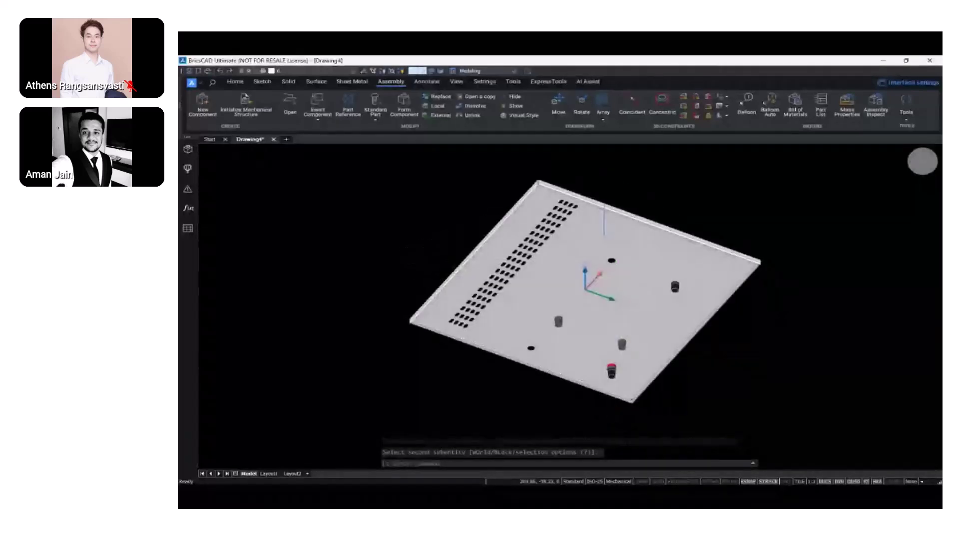
- Make the second red switch's collar underside coincident with the door panel's outer face, seating it in the hole nearer the vent slots
left_click(633, 106)
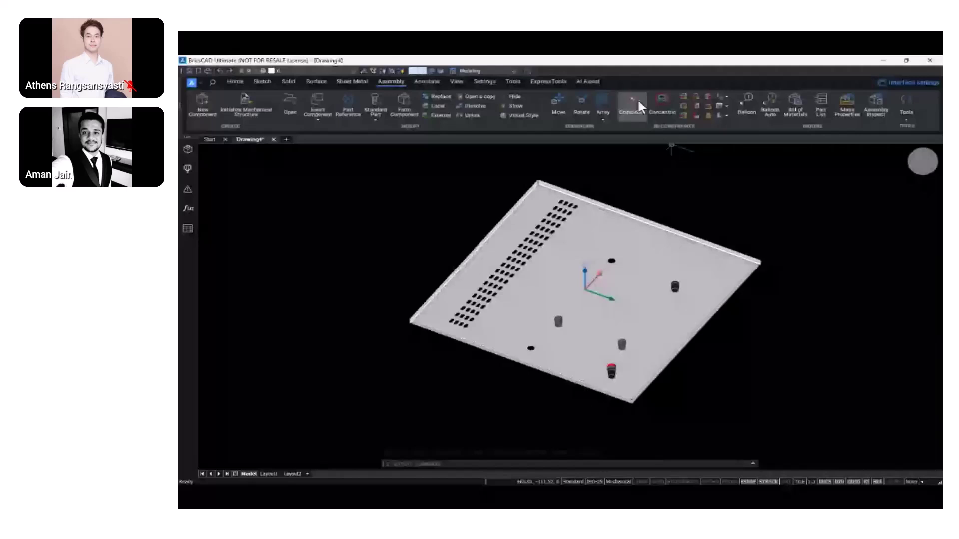
scroll(570, 366, "up", 10)
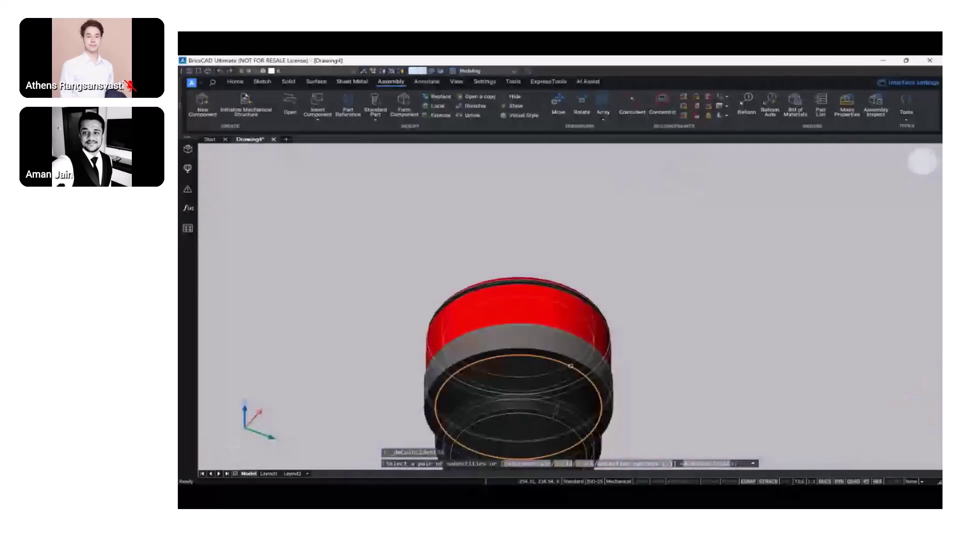
scroll(599, 392, "up", 3)
left_click(600, 393)
scroll(604, 393, "down", 12)
middle_click_drag(630, 386, 624, 449, "shift")
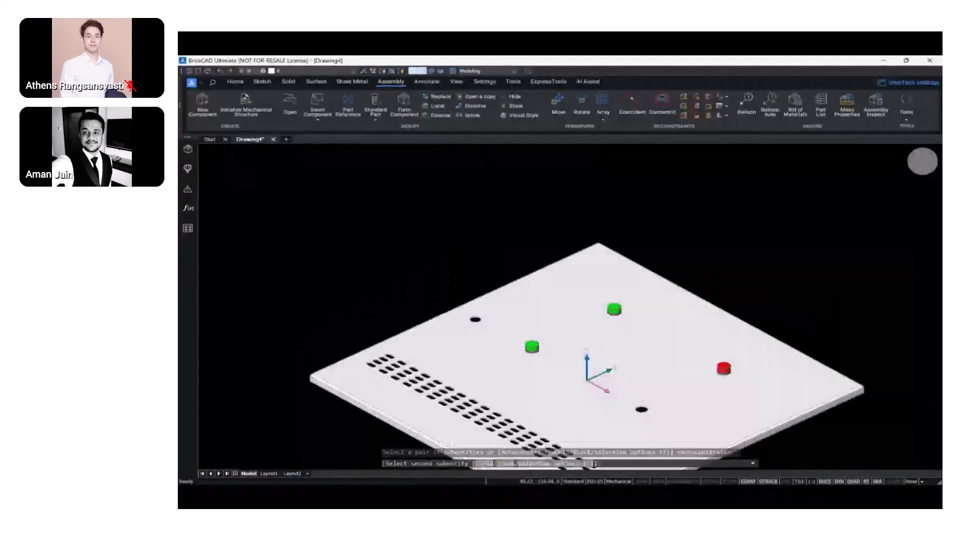
left_click(641, 410)
scroll(594, 416, "down", 3)
middle_click_drag(594, 416, 589, 408)
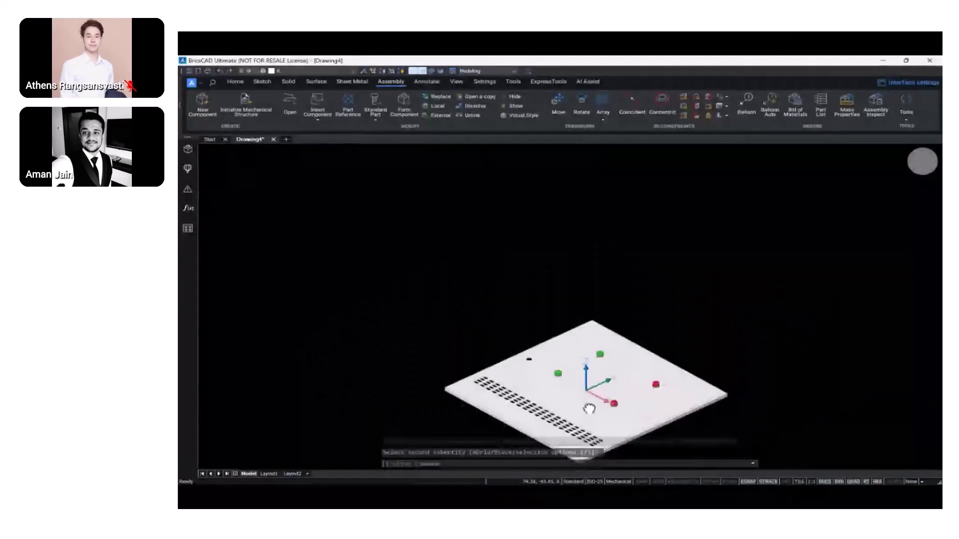
scroll(591, 404, "up", 2)
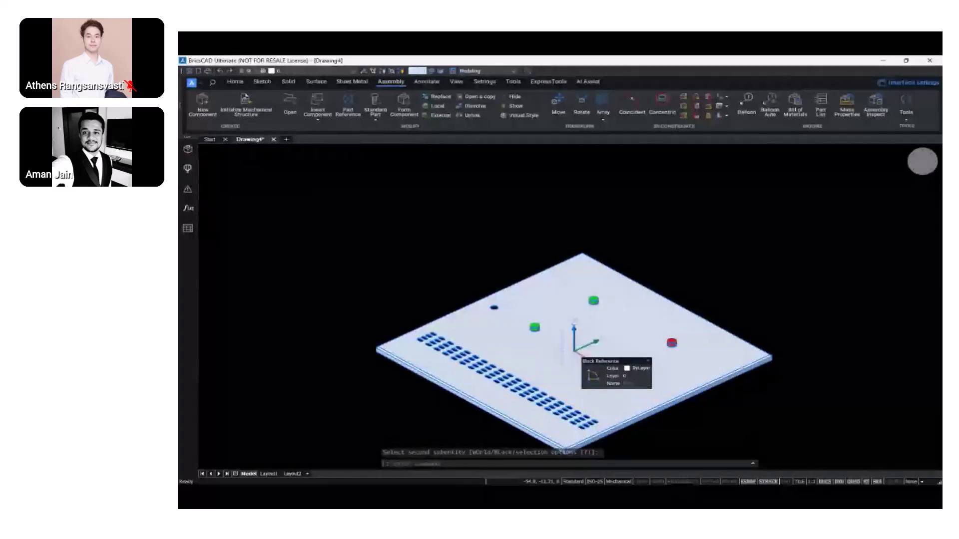
- Insert the Lock.dwg component beside the door panel, near the remaining empty round hole
left_click(328, 105)
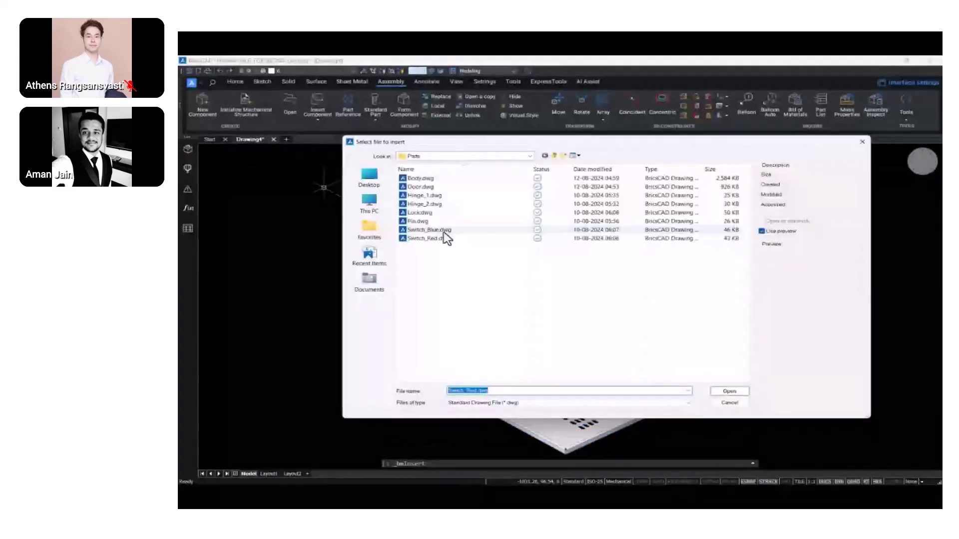
left_click(434, 214)
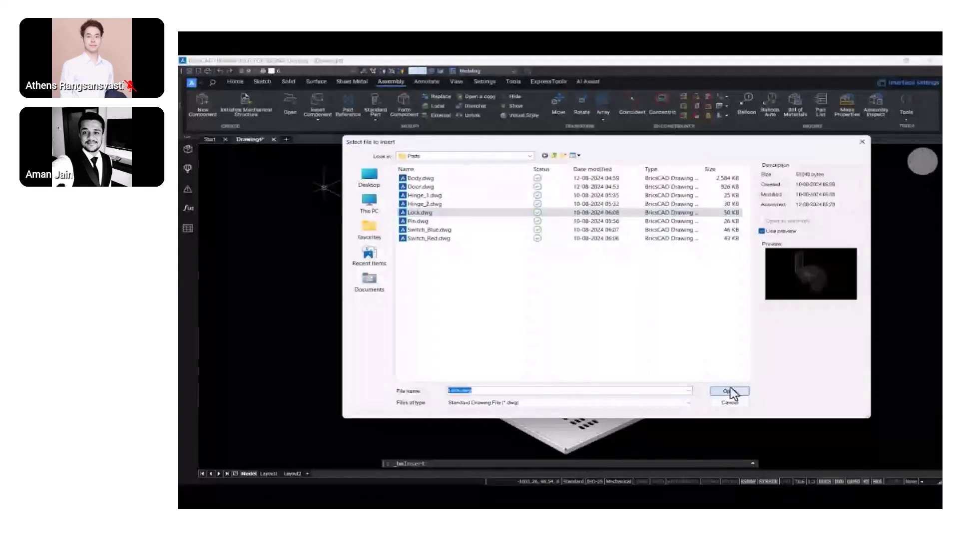
left_click(728, 392)
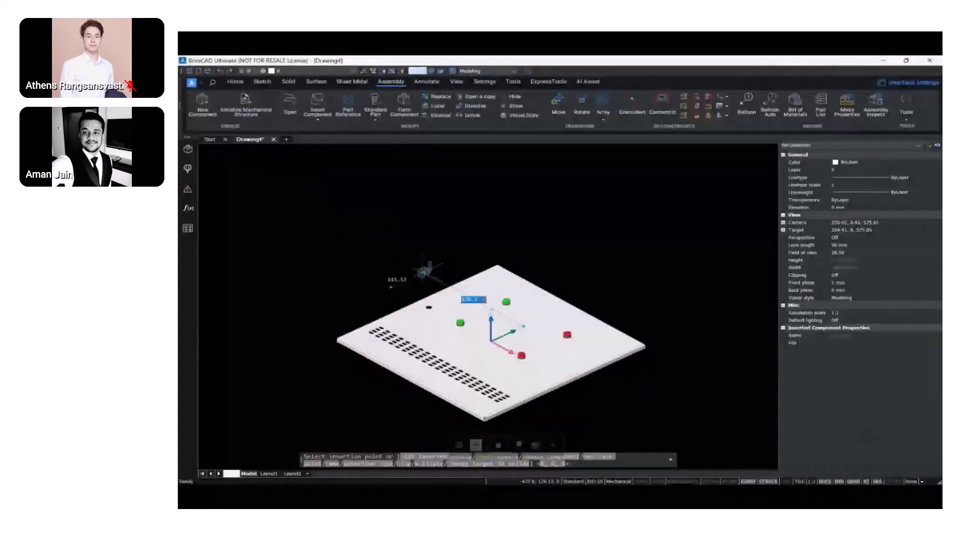
left_click(411, 280)
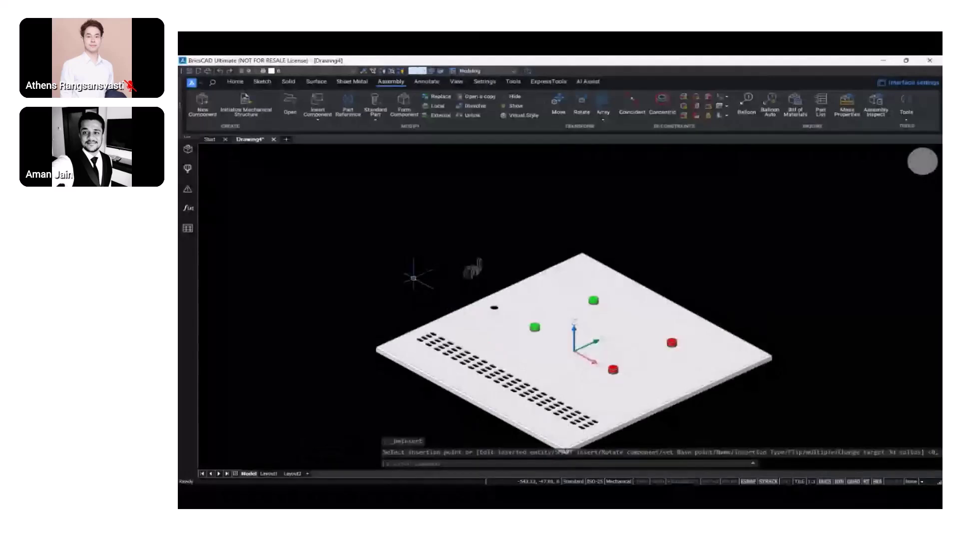
- Constrain the lock's cylindrical body concentric with the remaining empty round hole in the door panel
scroll(477, 272, "up", 5)
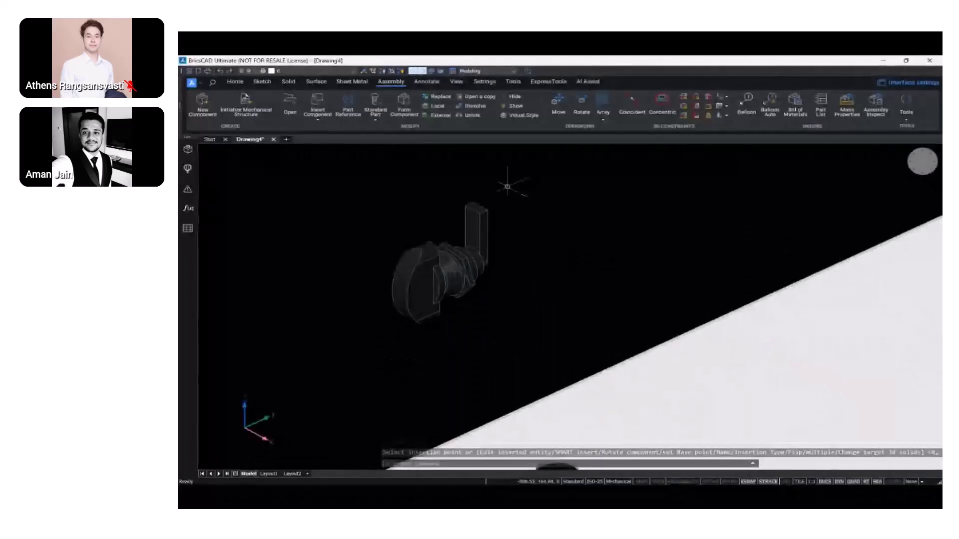
left_click(630, 97)
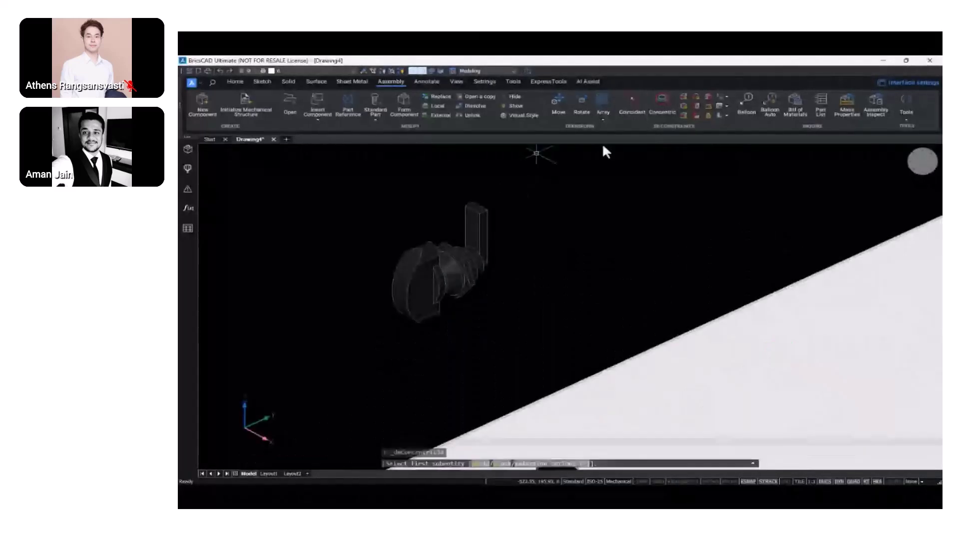
scroll(472, 267, "up", 3)
left_click(468, 274)
scroll(525, 277, "down", 5)
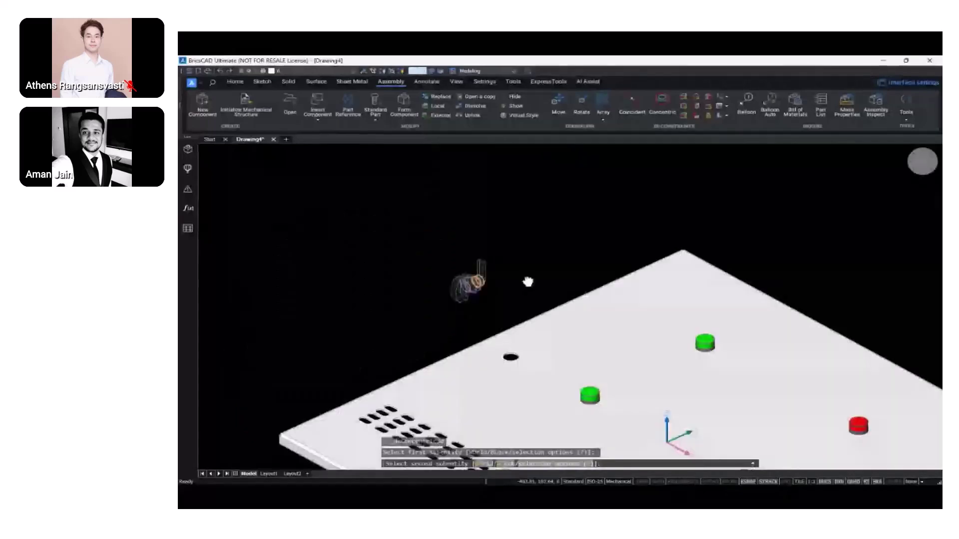
scroll(528, 325, "up", 6)
scroll(528, 325, "up", 4)
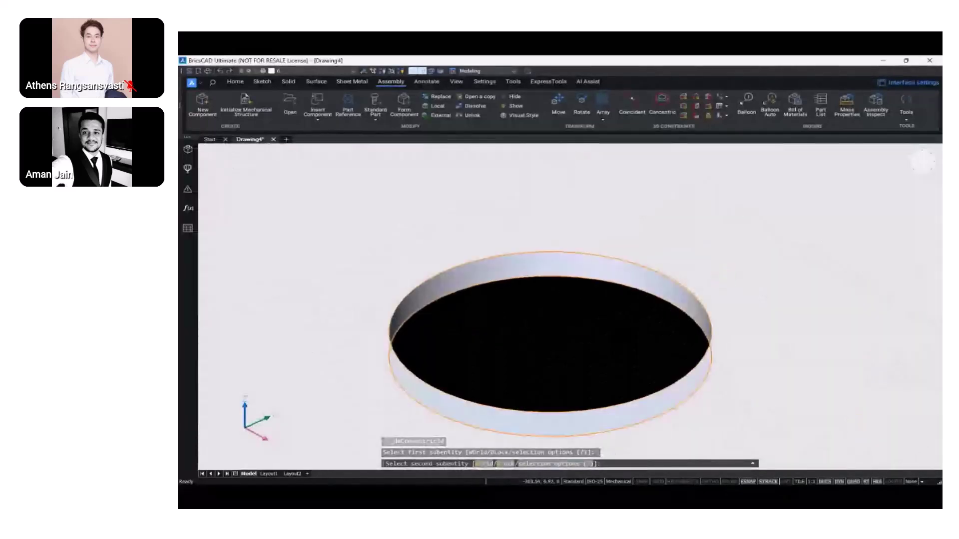
left_click(540, 254)
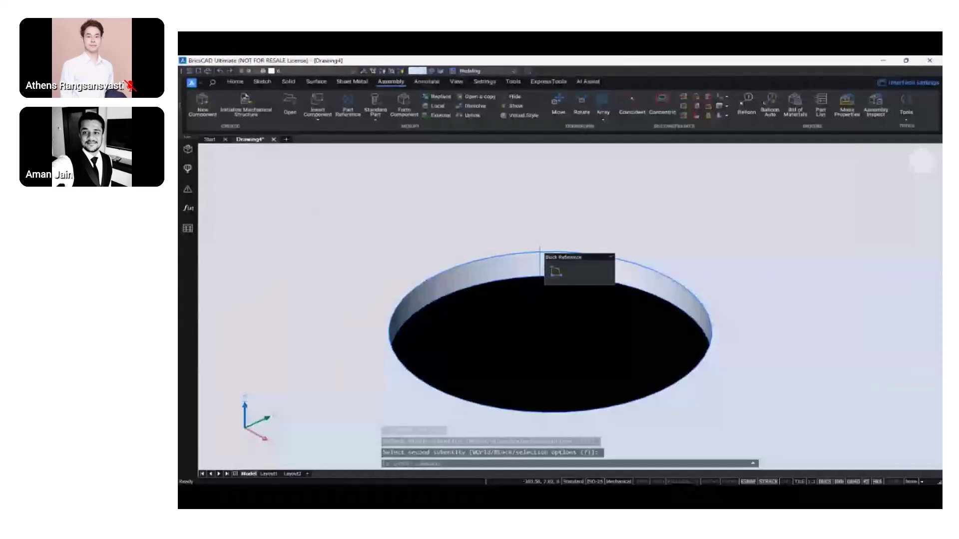
- Move the lock vertically along its hole axis from below the door panel to a position above it
scroll(542, 265, "down", 8)
middle_click_drag(543, 272, 468, 270, "shift")
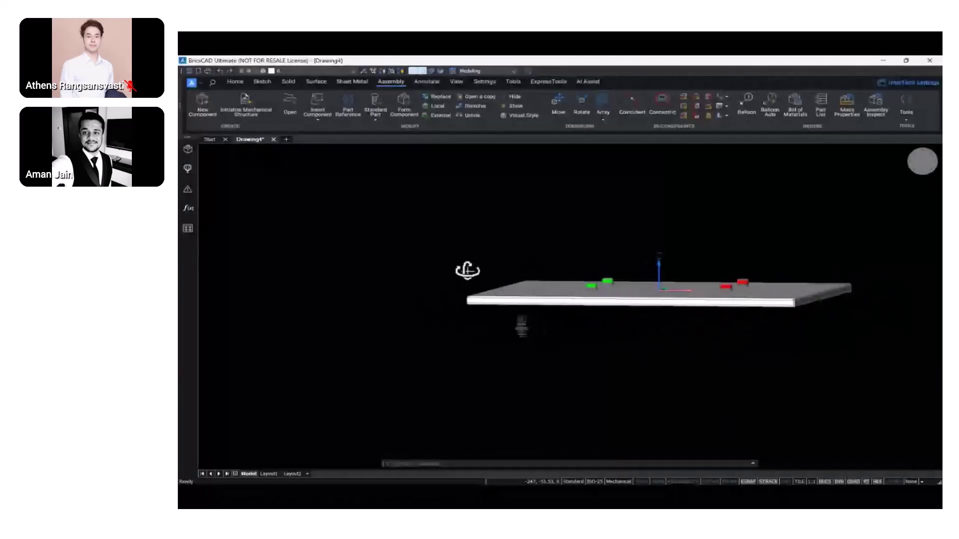
left_click(521, 325)
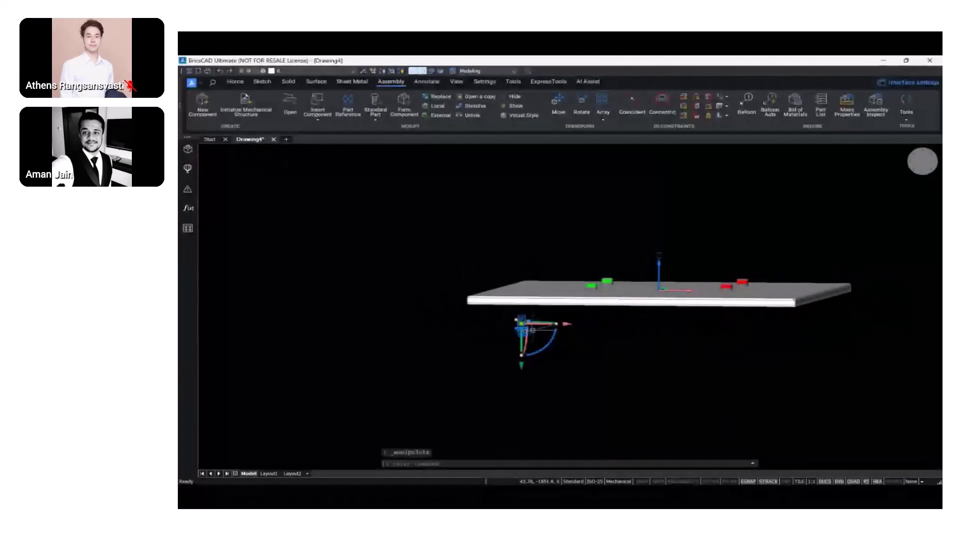
left_click(521, 318)
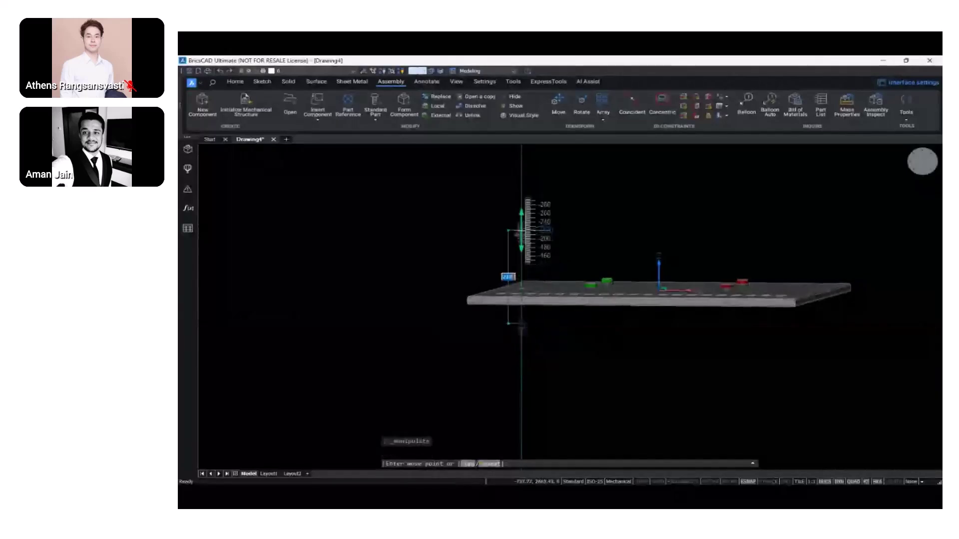
left_click(521, 231)
scroll(520, 240, "up", 4)
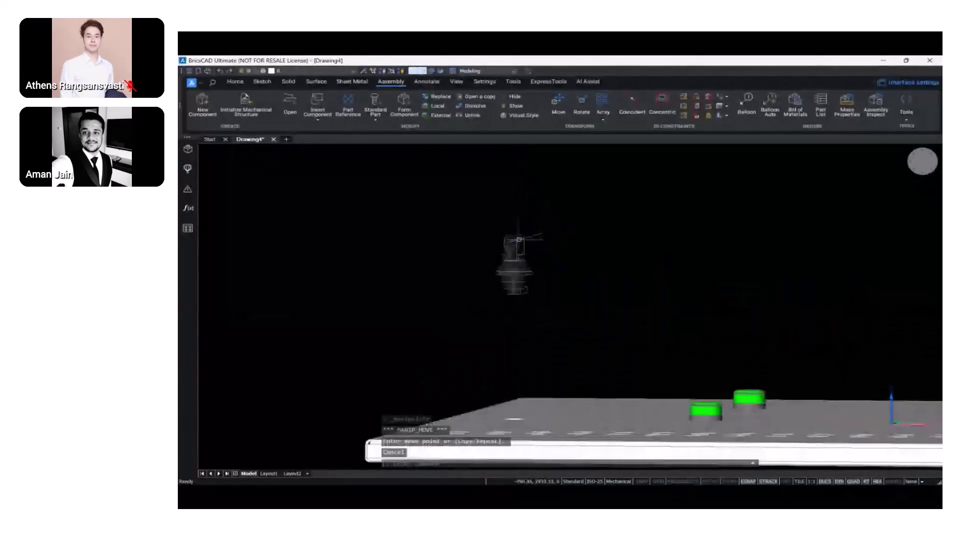
middle_click_drag(514, 256, 541, 260, "shift")
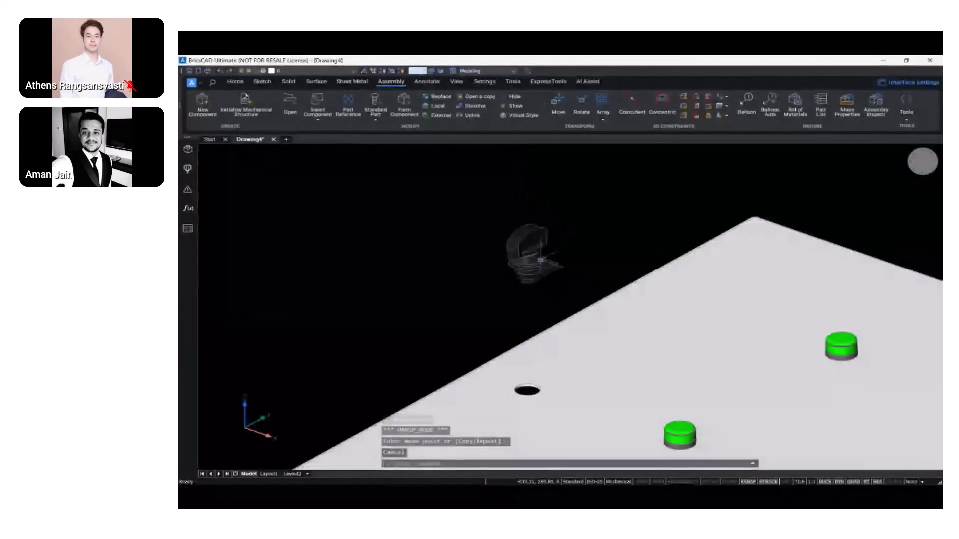
left_click(545, 254)
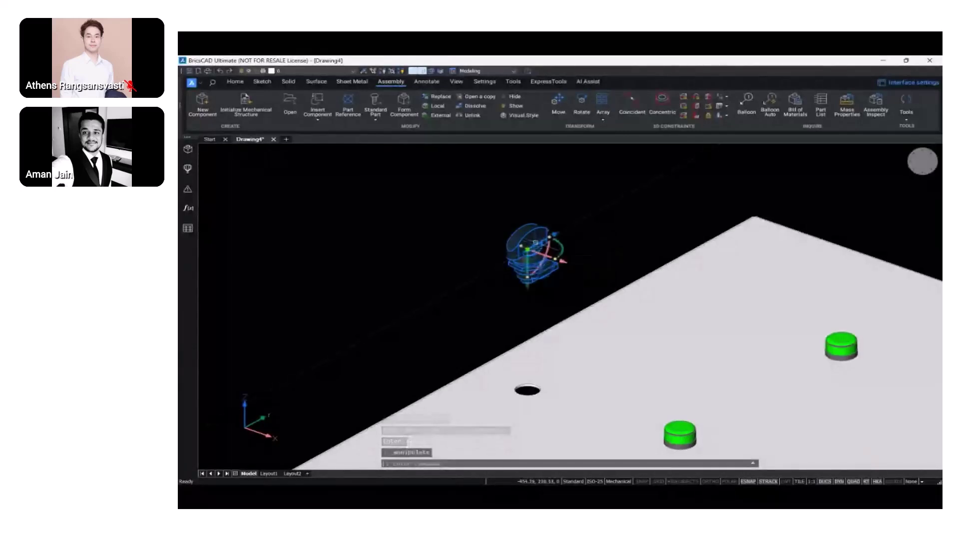
middle_click_drag(564, 252, 547, 269, "shift")
left_click(554, 273)
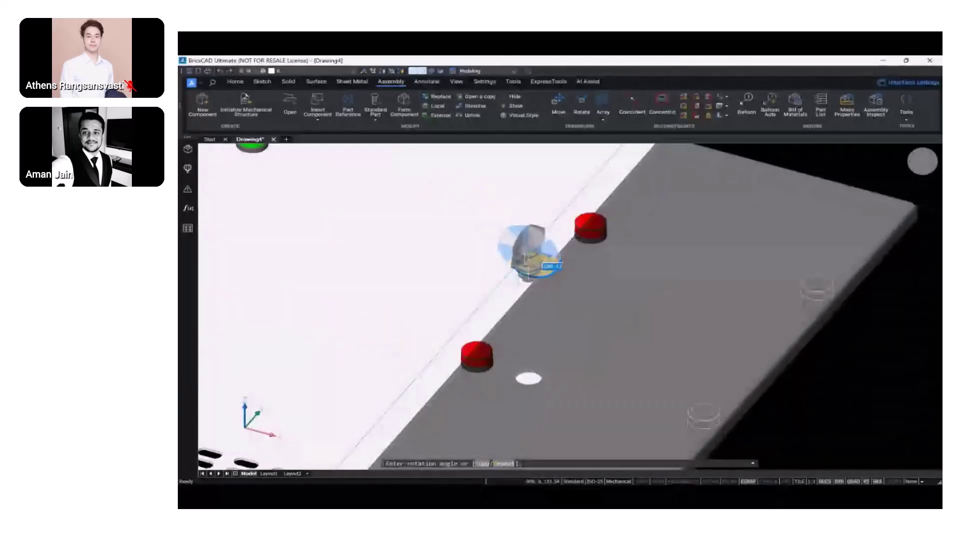
key("Escape")
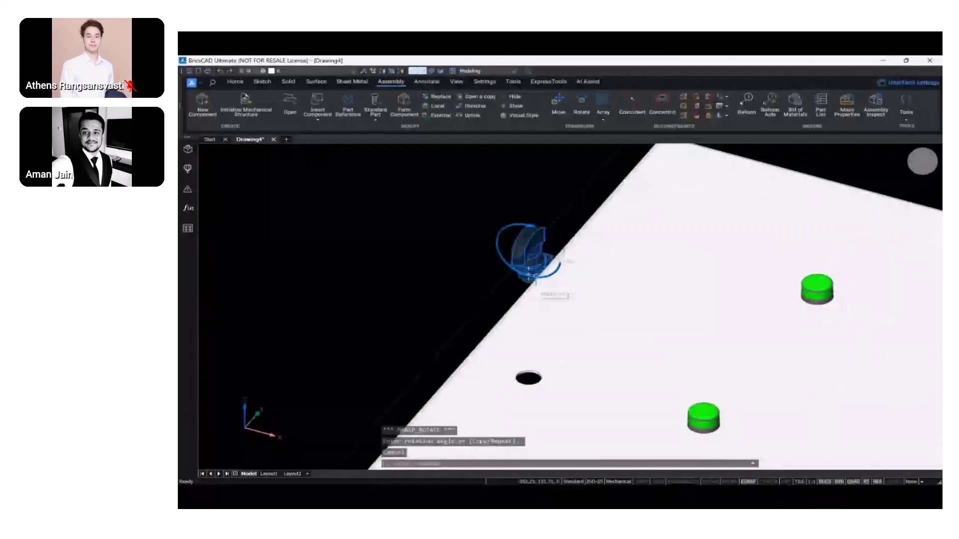
key("Escape")
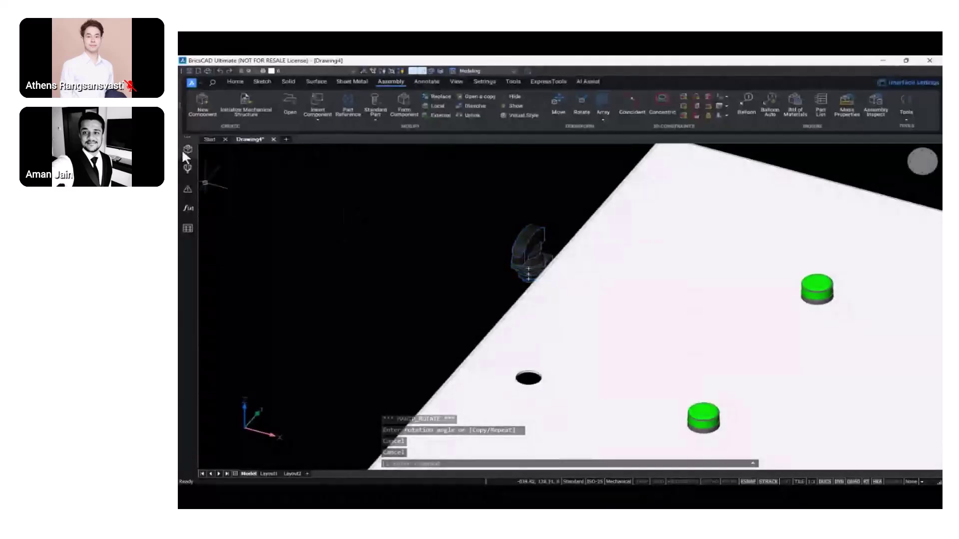
- Set the directions of the lock's concentric constraint, Concentric_16, to Opposite so the lock flips over
left_click(186, 150)
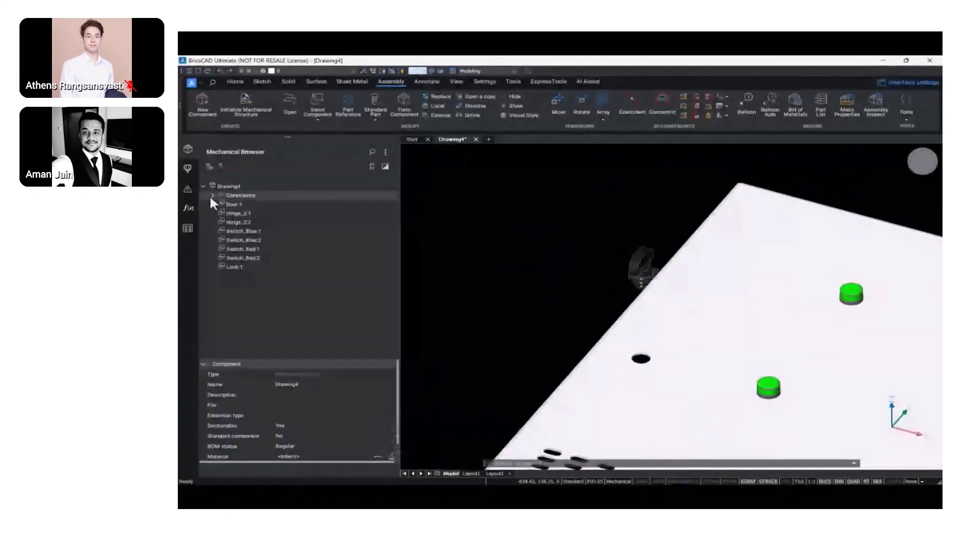
left_click(214, 196)
left_click(256, 339)
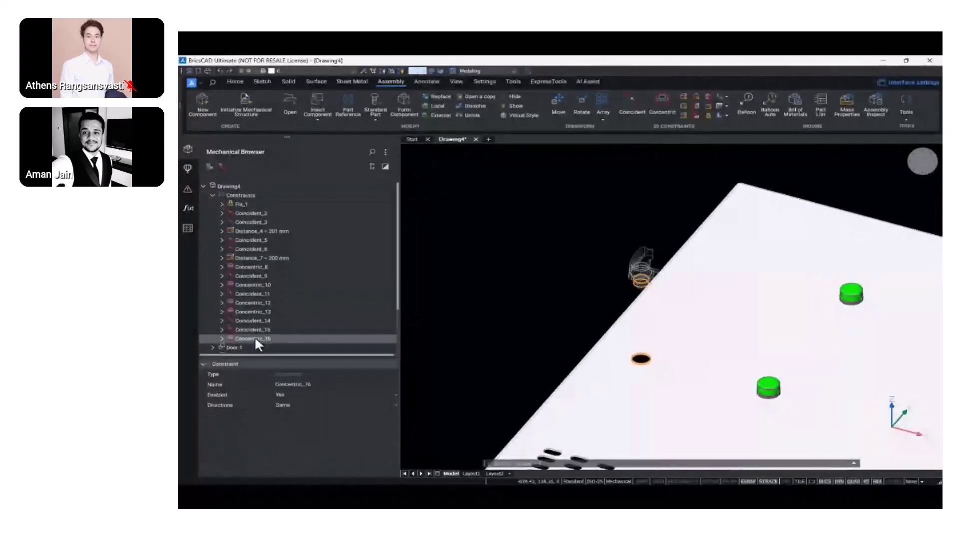
left_click(287, 404)
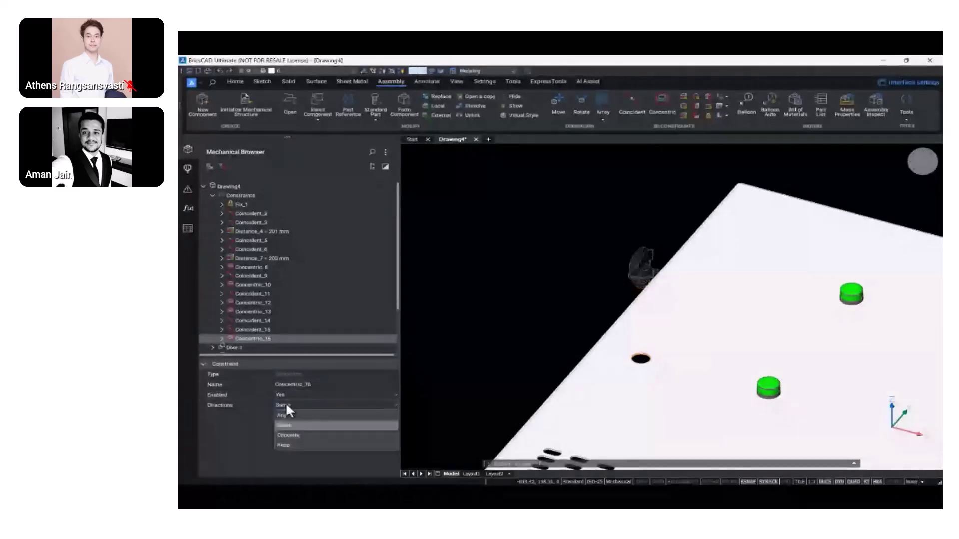
left_click(289, 435)
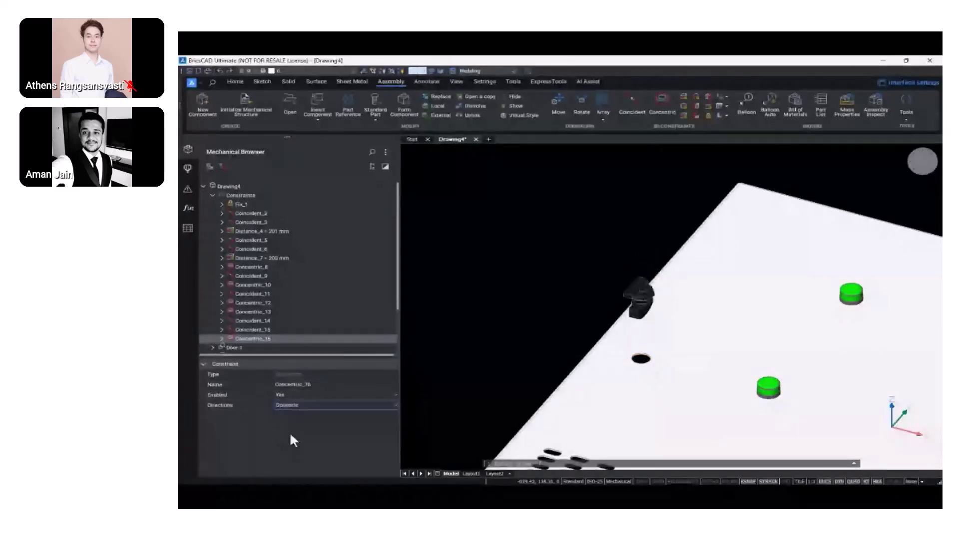
left_click(187, 150)
- Make the lock's ring-shaped shoulder face beneath the lever coincident with the door panel at the remaining round hole
middle_click_drag(235, 174, 439, 214, "shift")
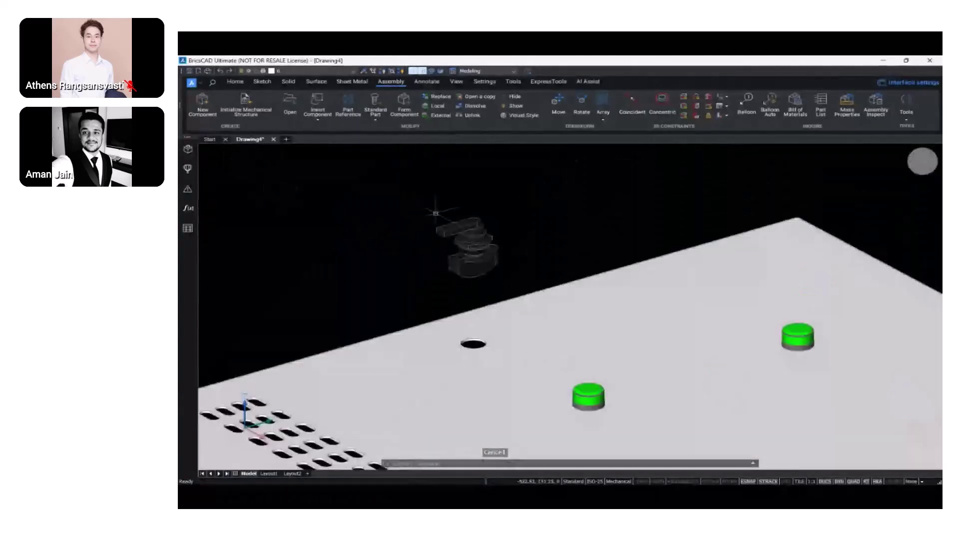
left_click(631, 104)
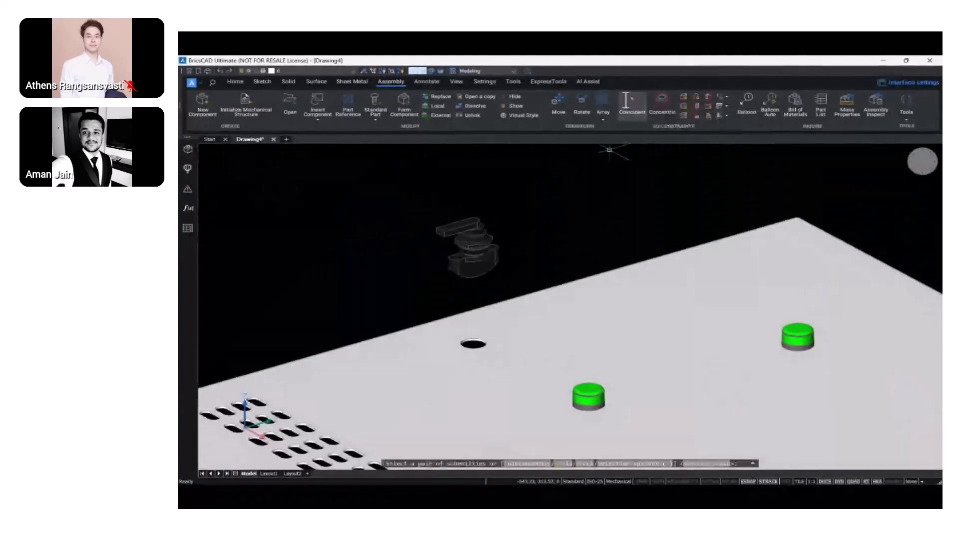
scroll(494, 222, "up", 3)
scroll(479, 227, "up", 3)
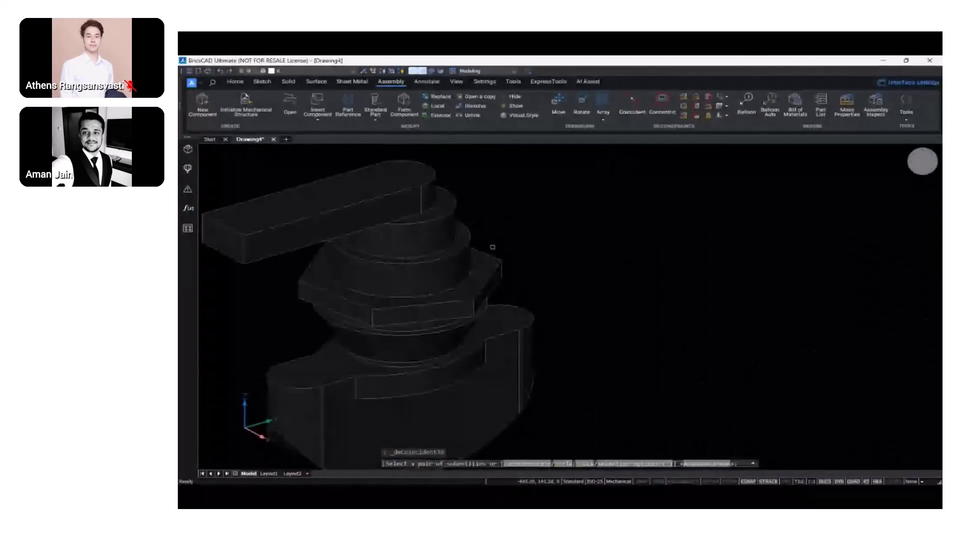
left_click(463, 232)
scroll(475, 240, "down", 6)
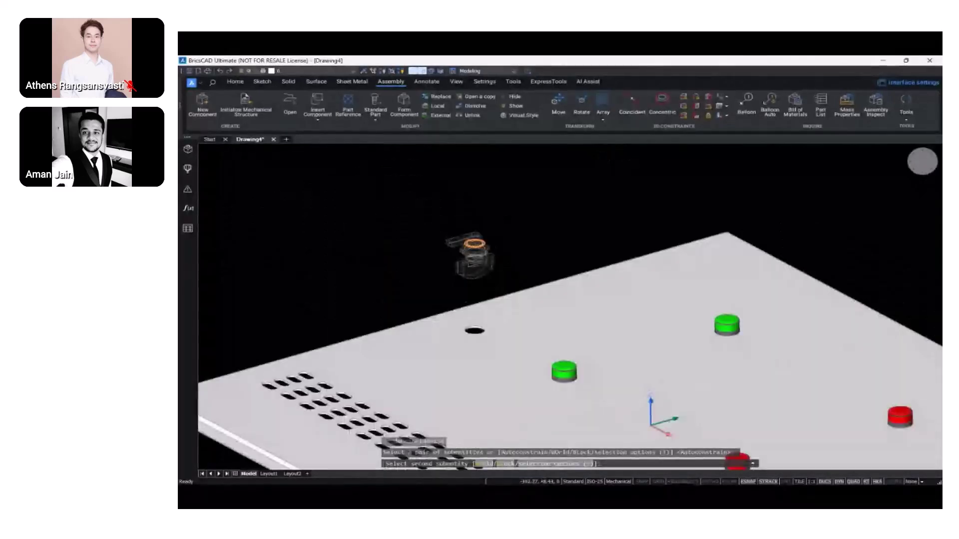
left_click(475, 330)
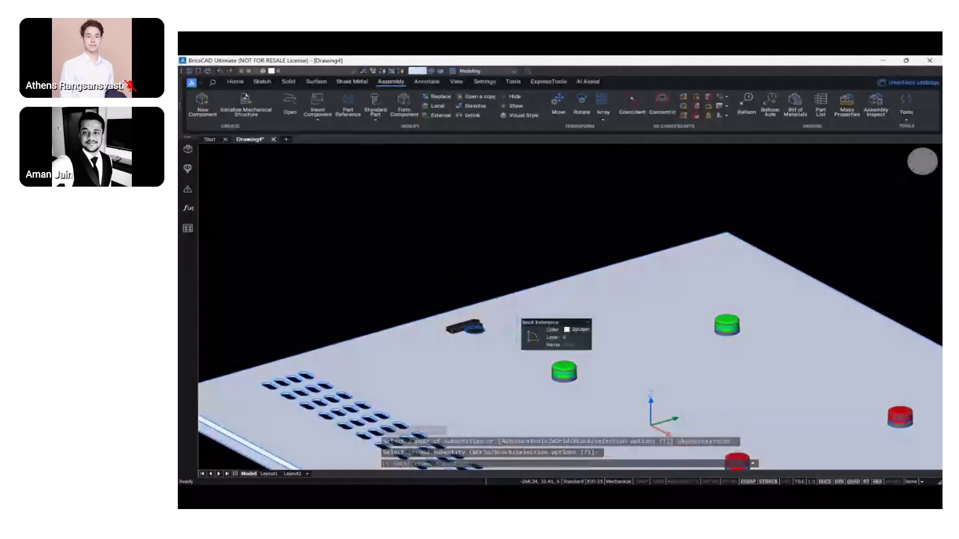
- Inspect the seated lock up close, and examine the whole door assembly from its outer and inner sides
scroll(474, 331, "up", 5)
scroll(465, 318, "down", 2)
middle_click_drag(467, 319, 417, 320, "shift")
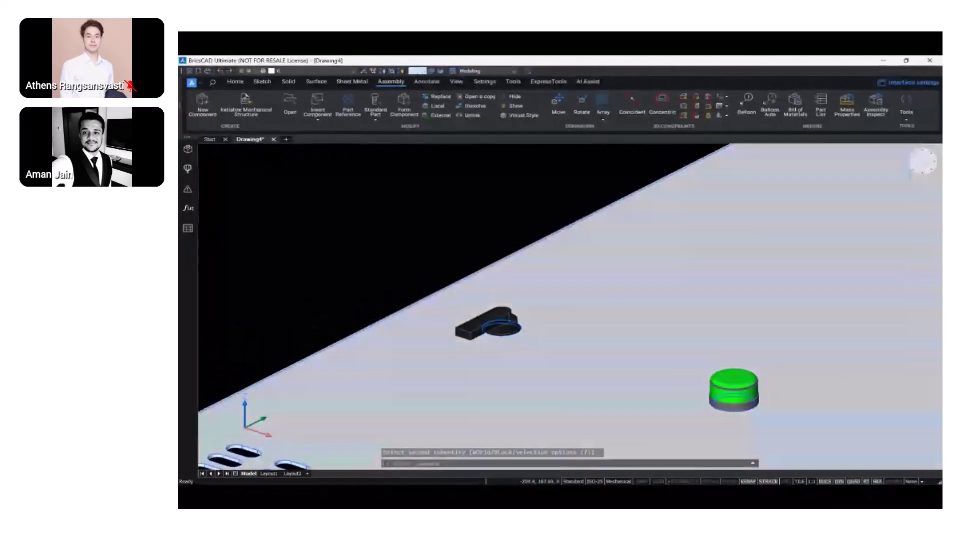
left_click(914, 169, "ctrl")
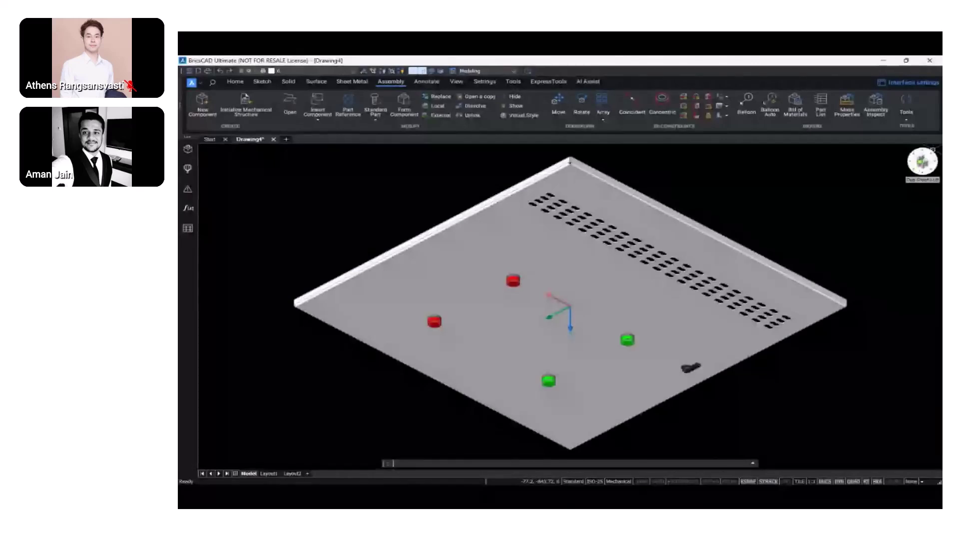
left_click(932, 152)
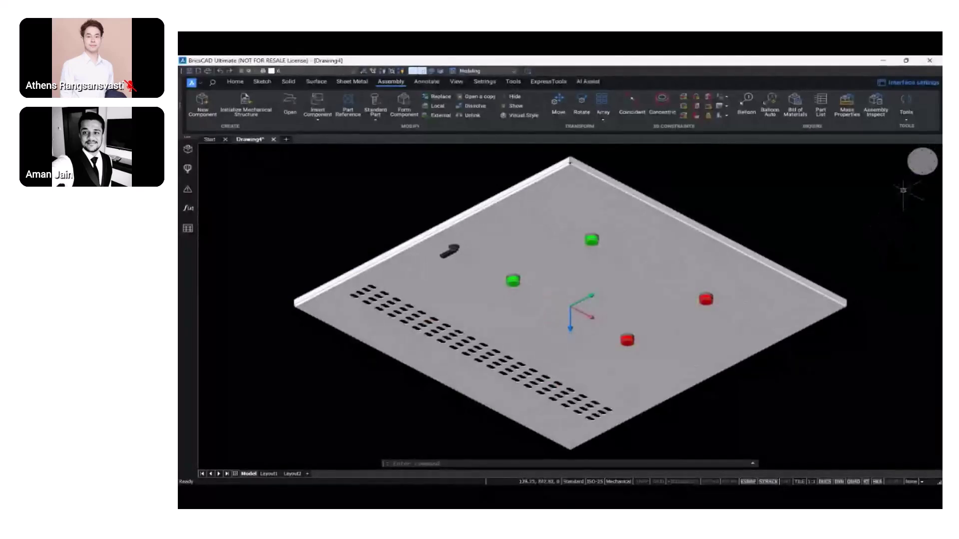
left_click(923, 158)
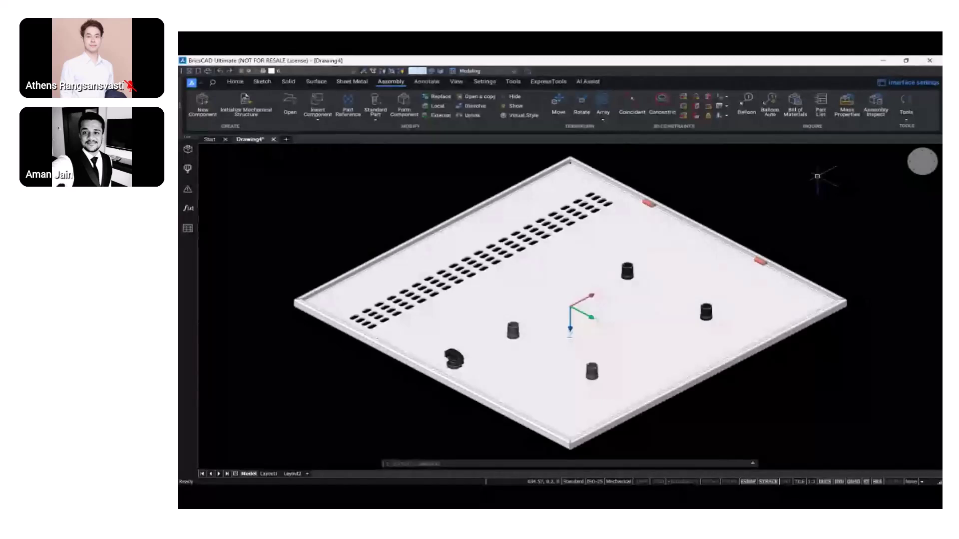
- Save the drawing as Door_SubAssembly in the Subassembly folder of the sheet metal enclosure project
left_click(194, 82)
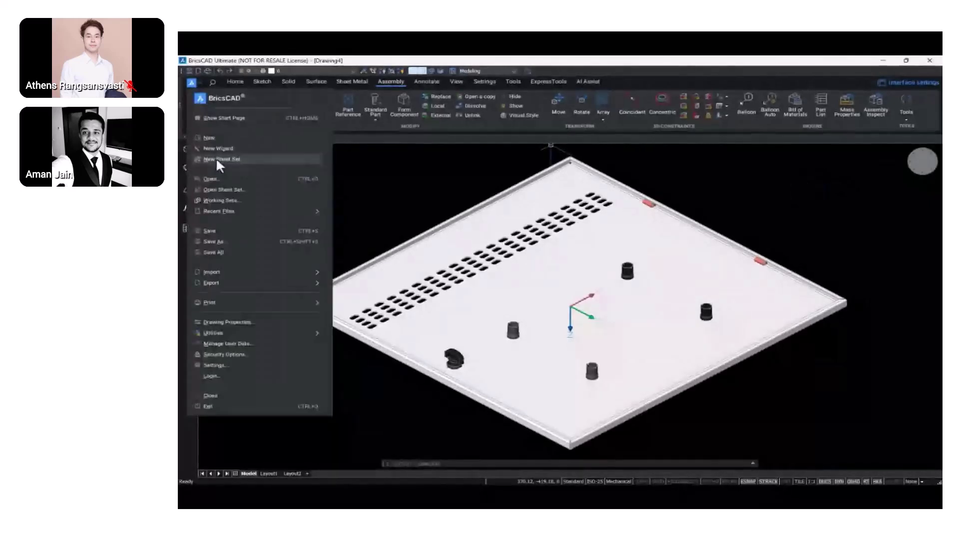
left_click(216, 240)
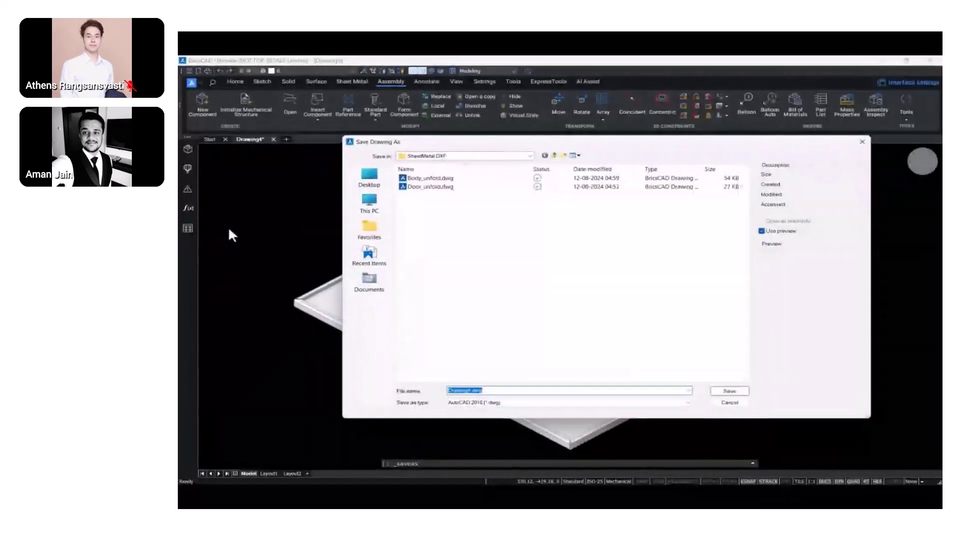
left_click(554, 156)
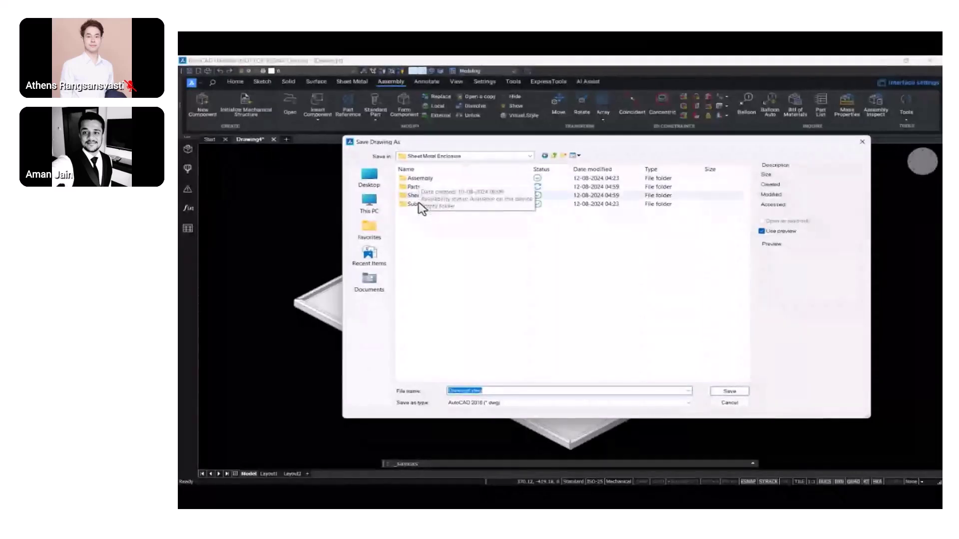
double_click(422, 204)
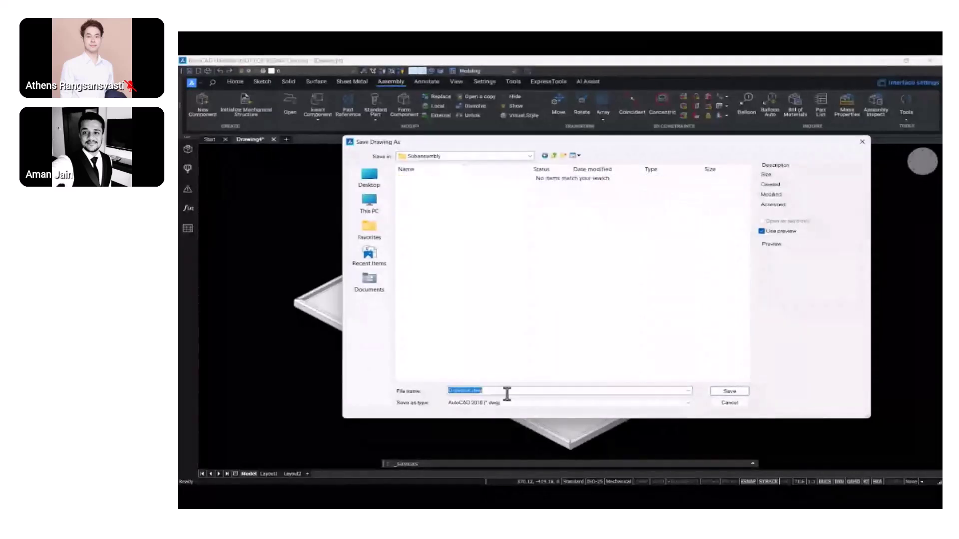
type("Door_SubAssembly")
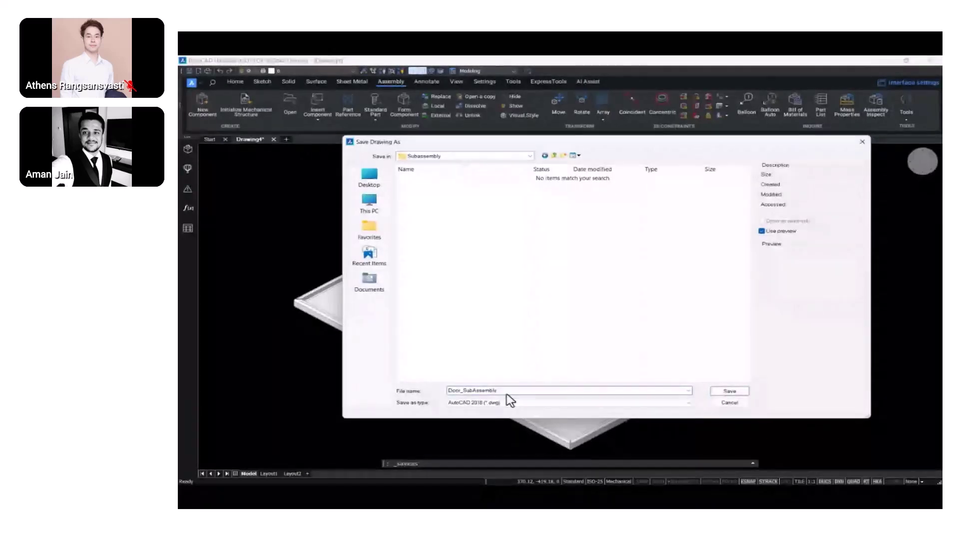
key("Return")
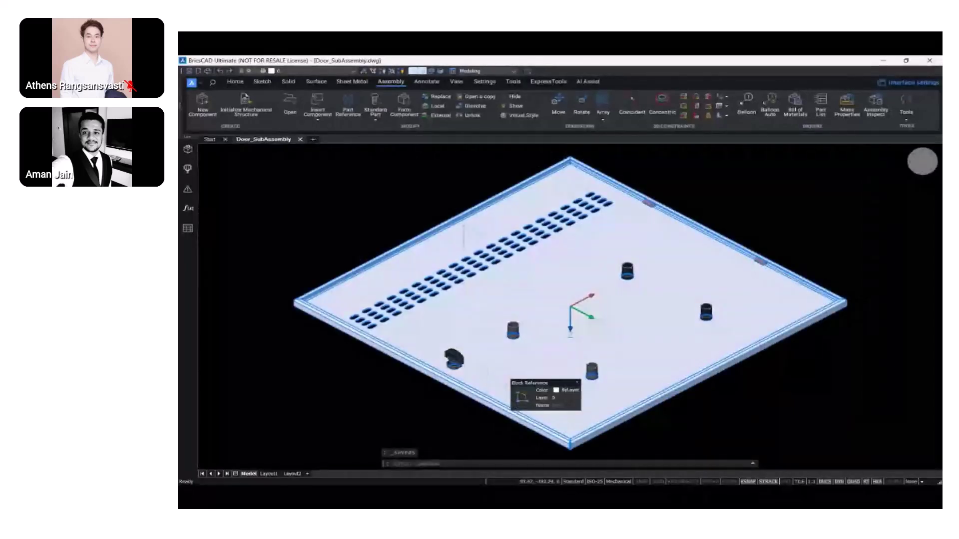
- Close the door sub-assembly drawing and start a new blank drawing with the Mechanical Browser hidden
left_click(299, 140)
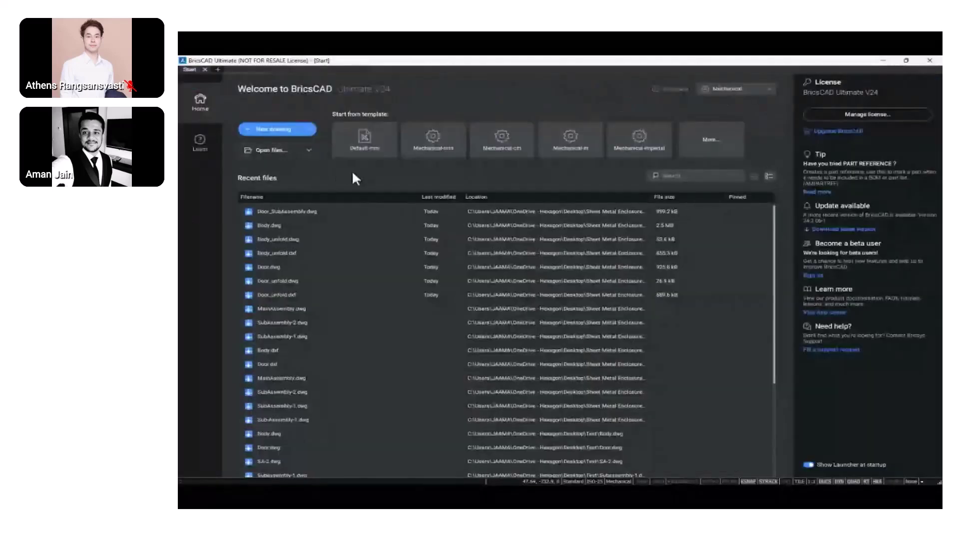
left_click(295, 138)
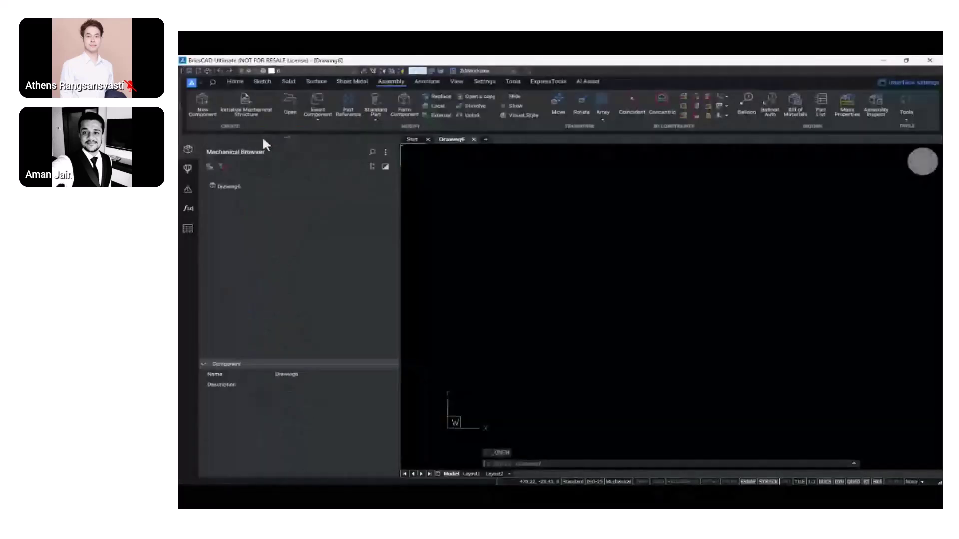
left_click(188, 149)
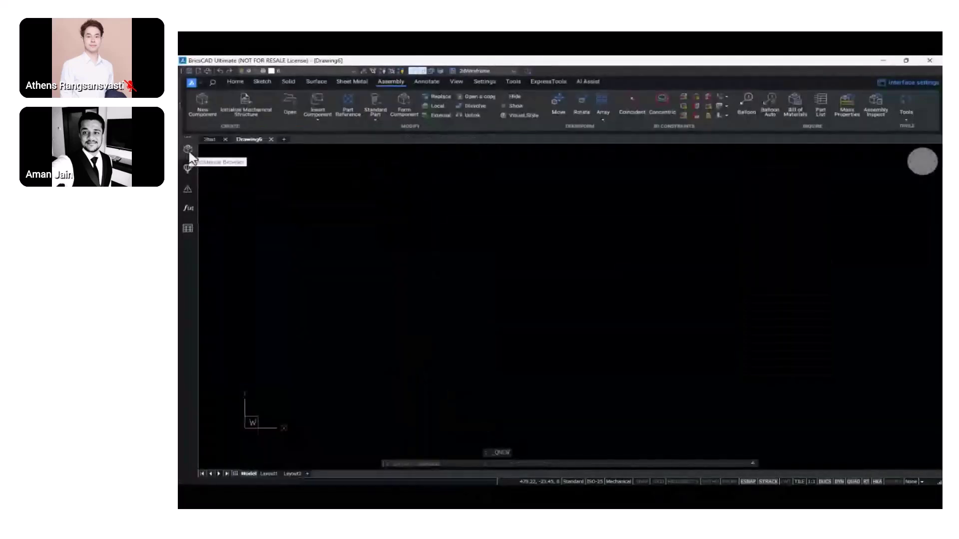
- Insert Body.dwg from the Parts folder of the sheet metal enclosure project as the first component of the drawing
left_click(313, 120)
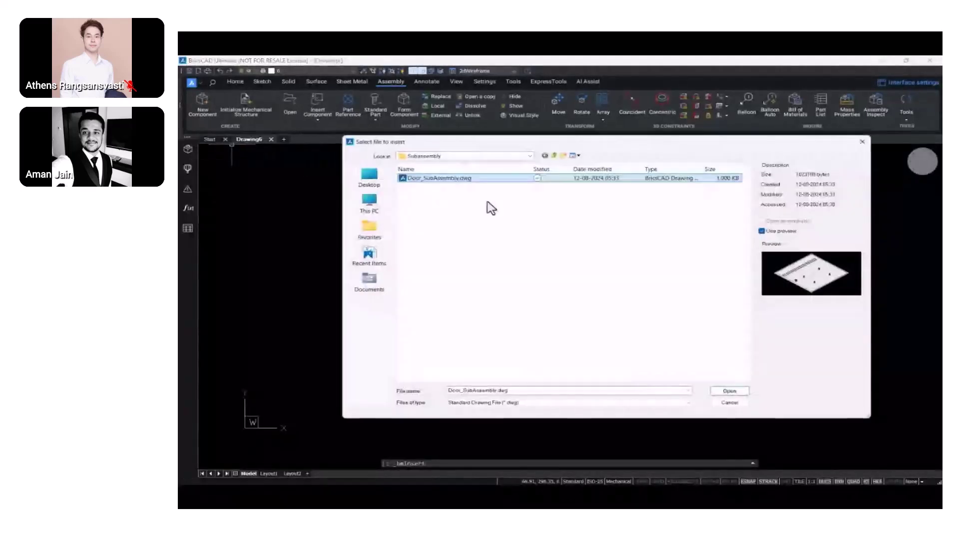
left_click(553, 156)
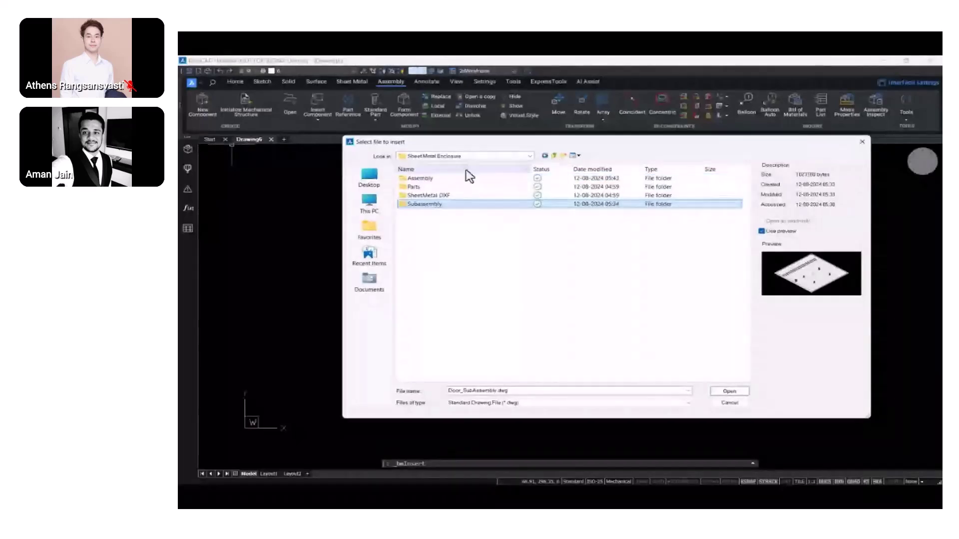
double_click(425, 187)
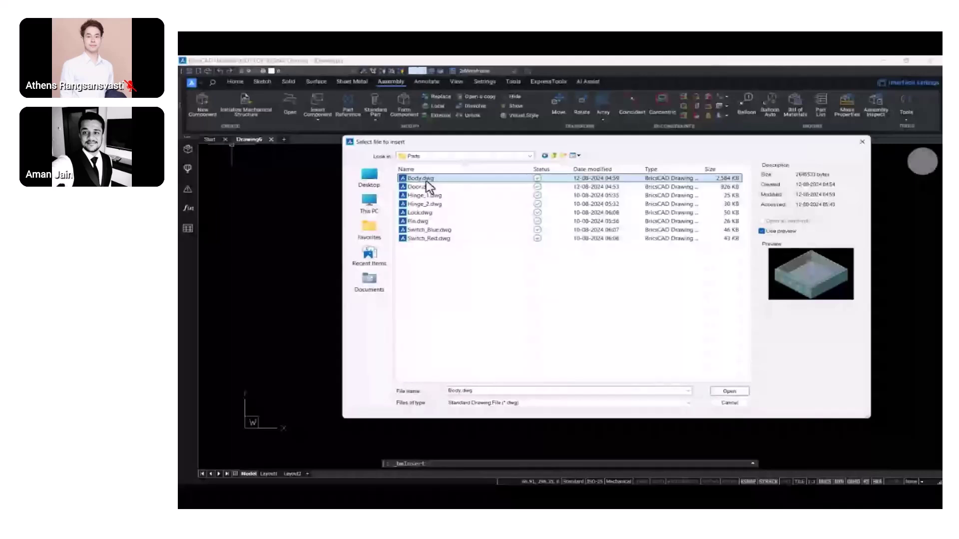
left_click(721, 396)
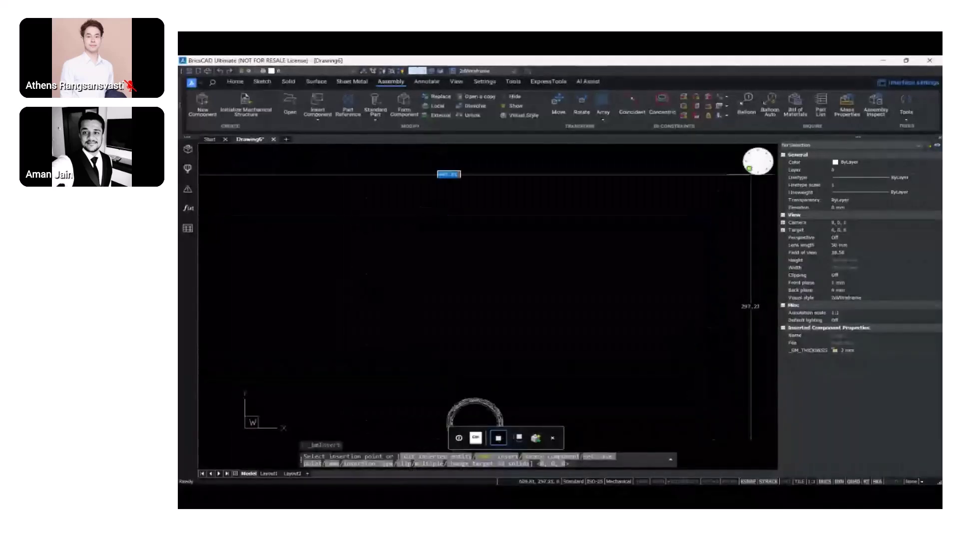
scroll(429, 309, "down", 6)
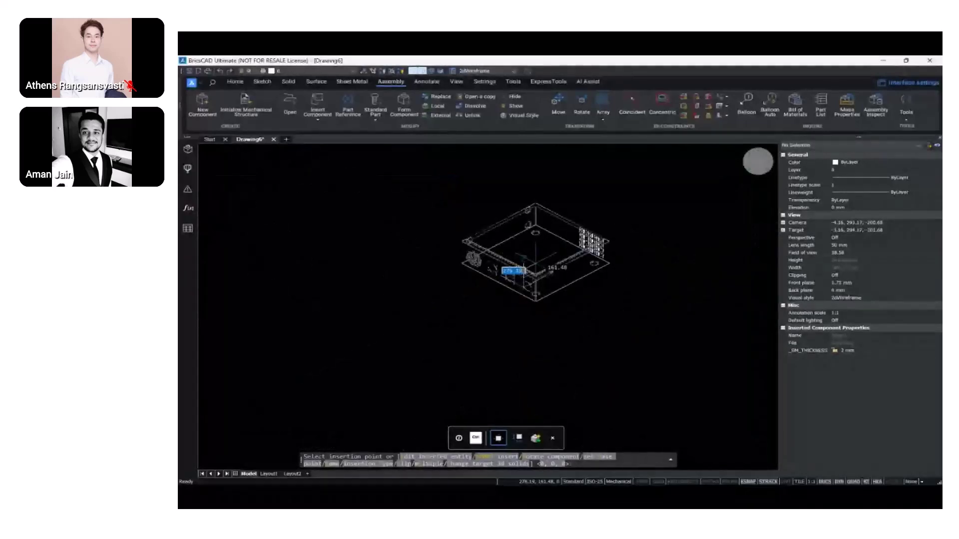
key("Escape")
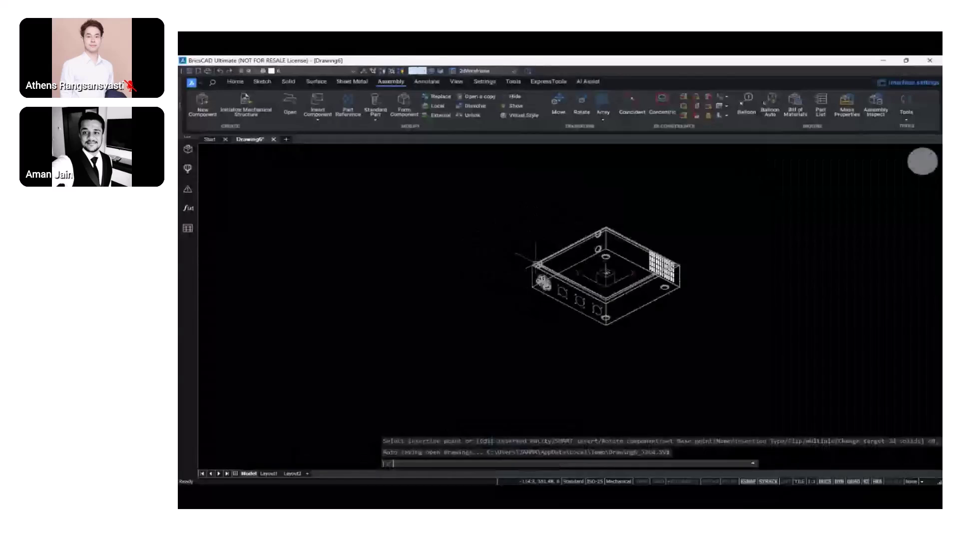
- Change the visual style to Modeling so the body is displayed as a shaded solid
left_click(489, 70)
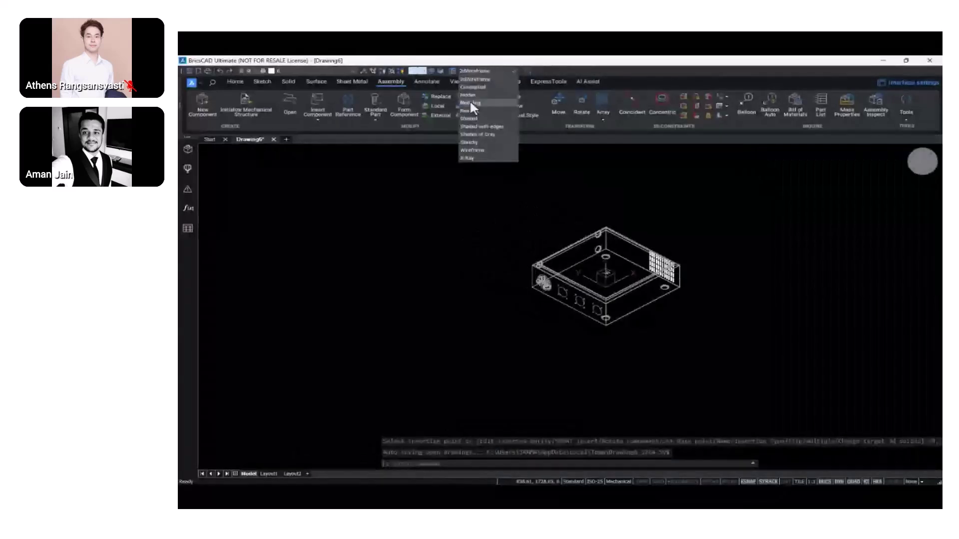
left_click(470, 102)
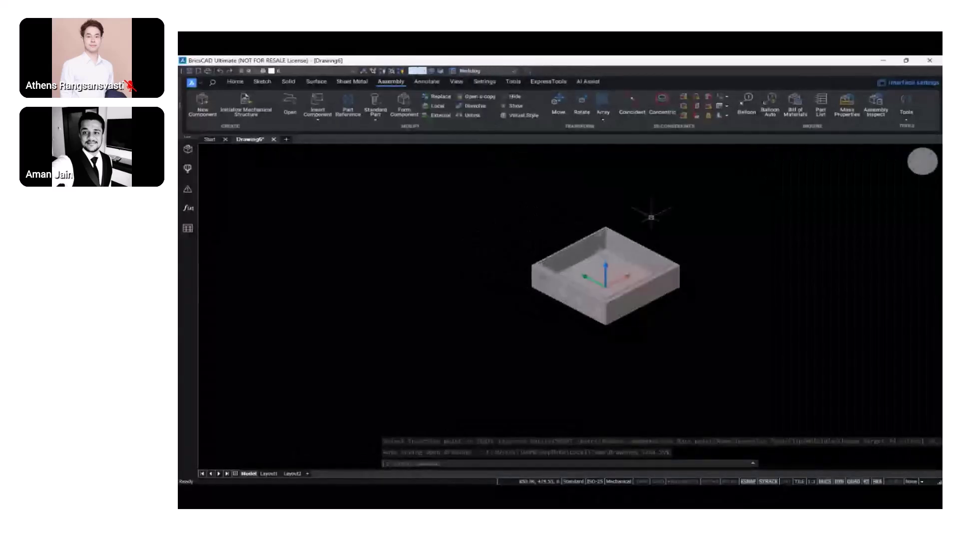
scroll(679, 293, "up", 3)
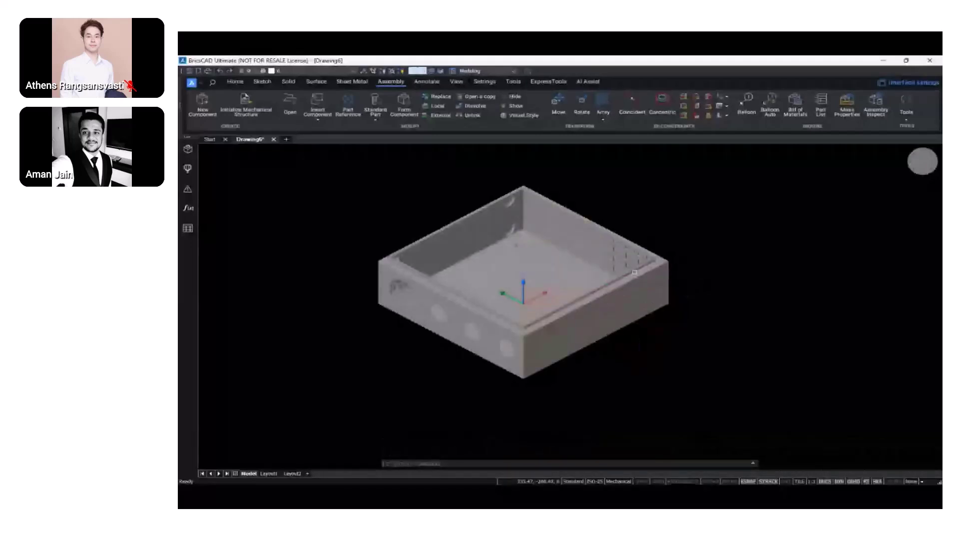
- Fix the enclosure body in place with a 3D Fix constraint on its underside
left_click(708, 119)
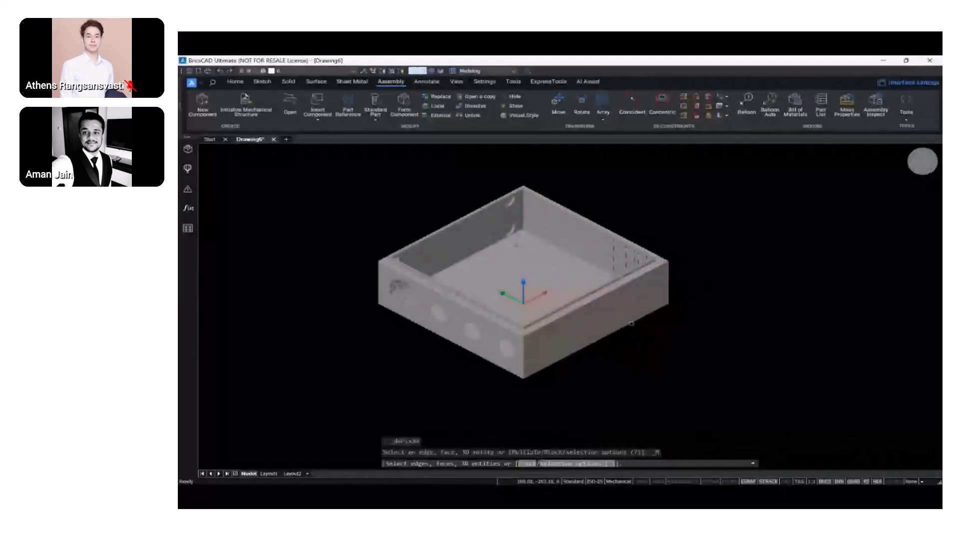
middle_click_drag(631, 323, 617, 240, "shift")
left_click(622, 349)
key("Return")
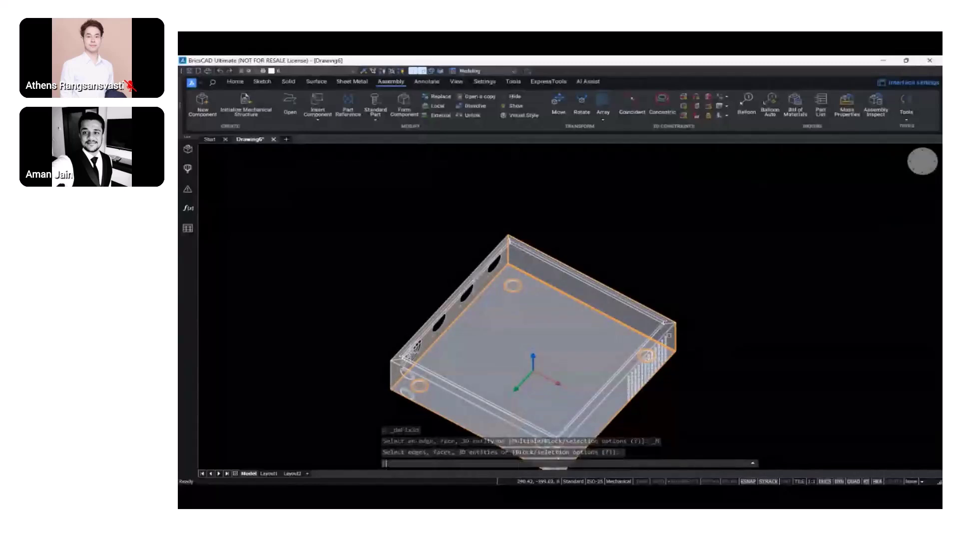
middle_click_drag(754, 240, 741, 261, "shift")
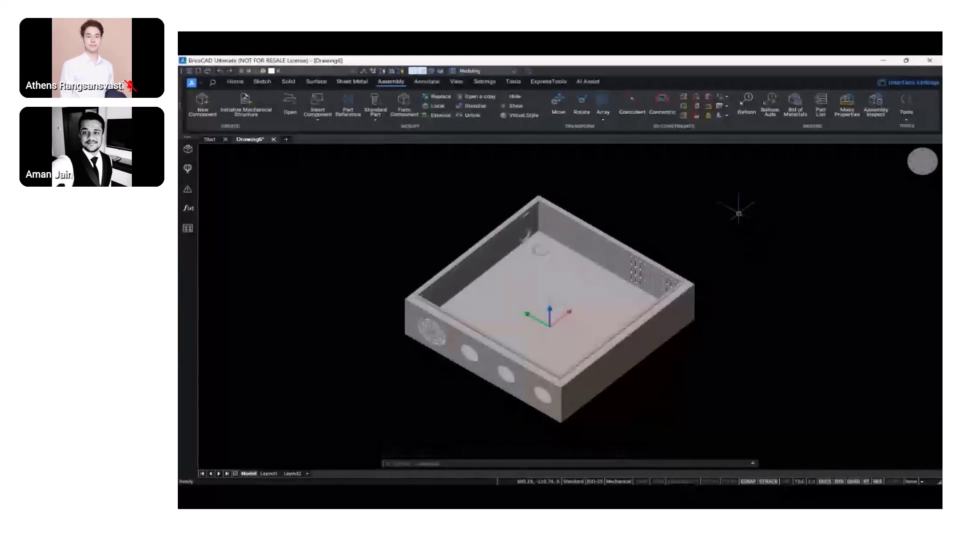
- Insert Hinge_1.dwg from the Parts folder and place it beyond the far corner of the body
left_click(322, 120)
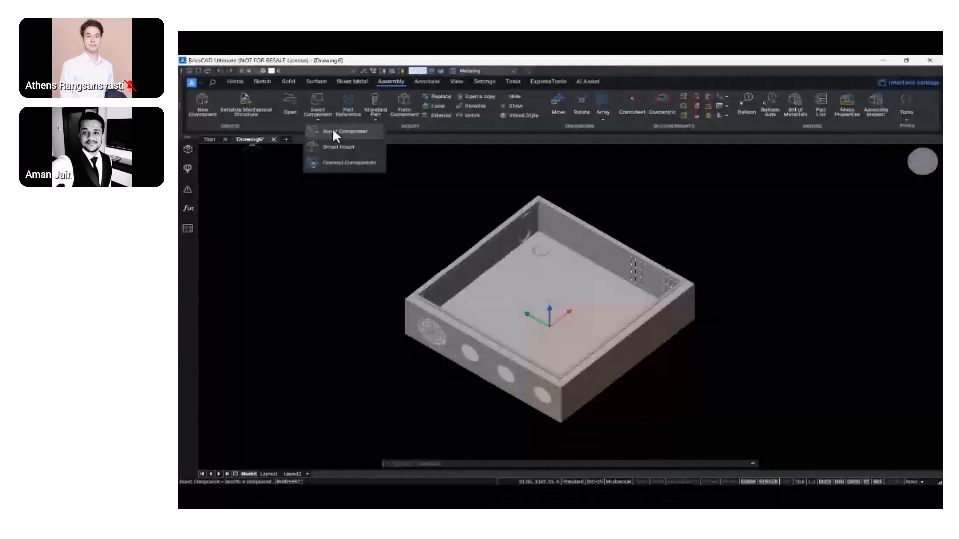
left_click(332, 127)
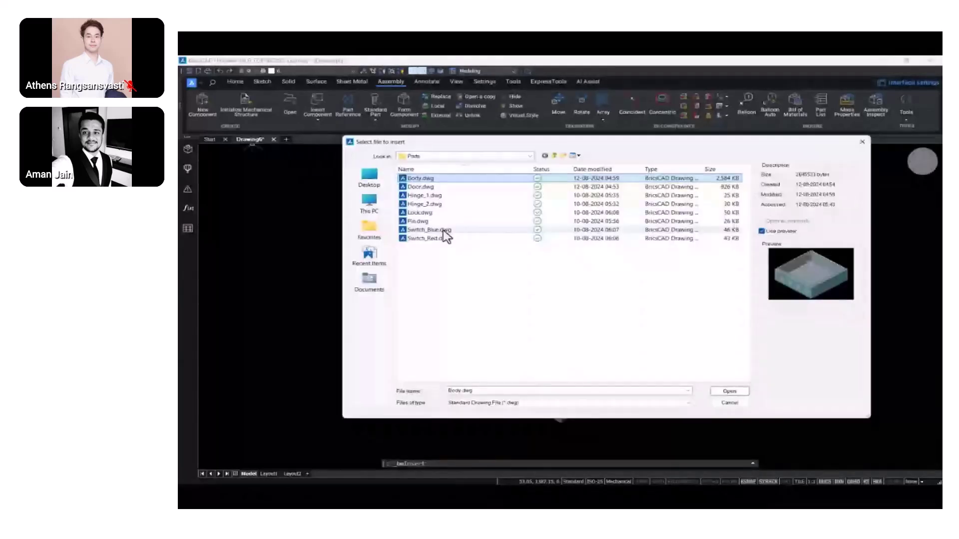
left_click(424, 196)
left_click(729, 391)
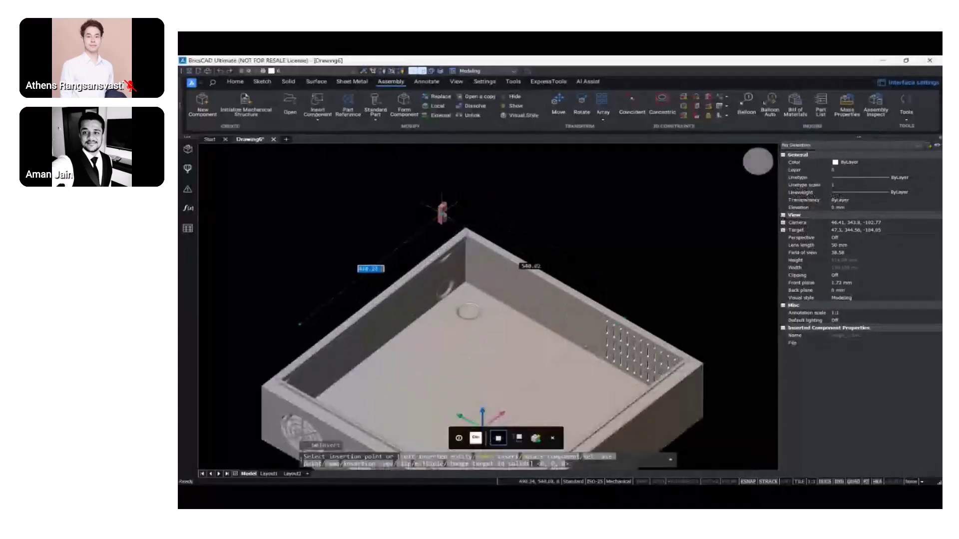
left_click(442, 208)
- Insert a second Hinge_1.dwg and place it outside the body near the corner with the vent slots
left_click(308, 120)
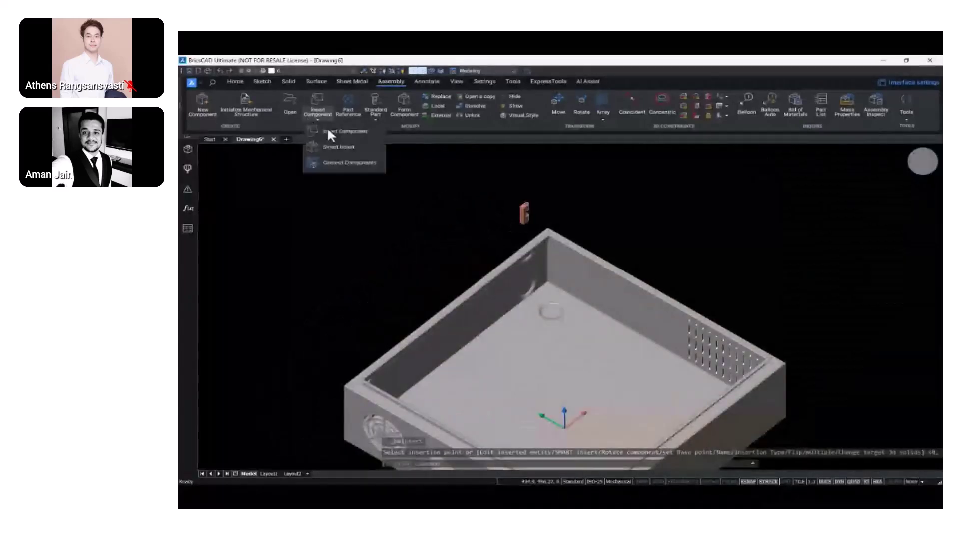
left_click(331, 136)
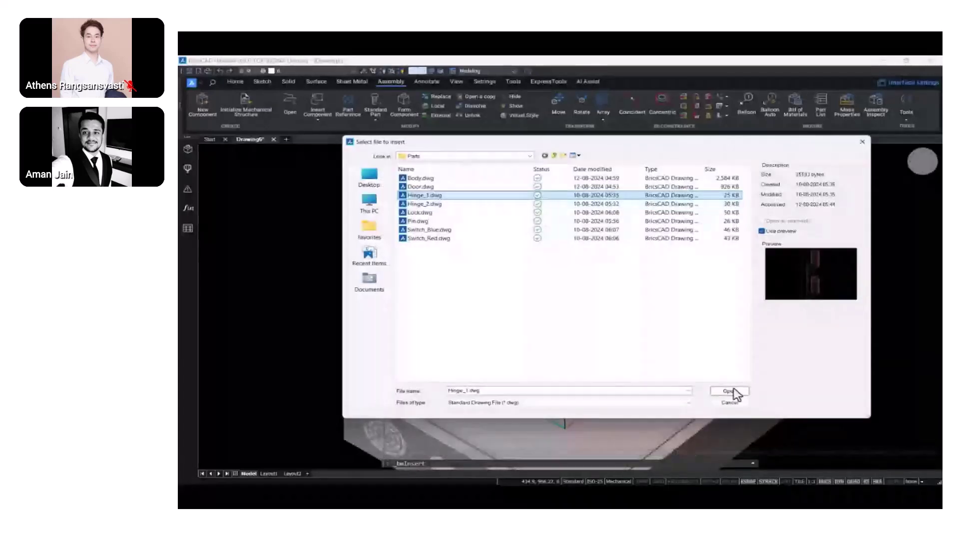
left_click(722, 385)
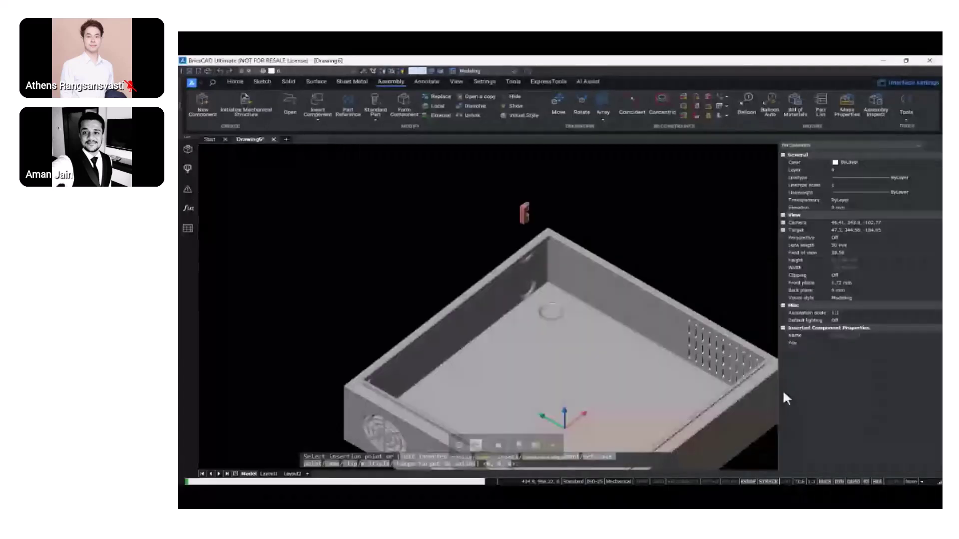
left_click(734, 374)
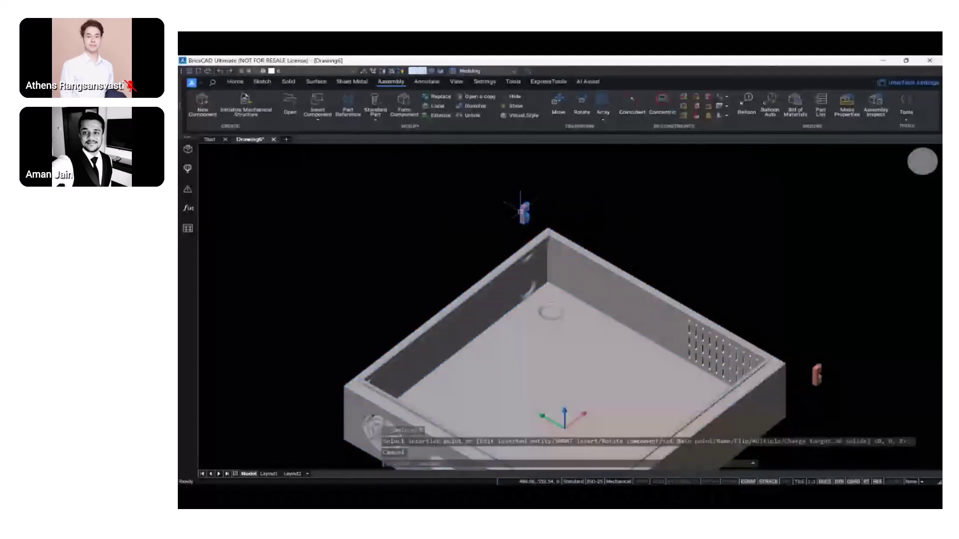
key("Escape")
- Rotate the hinge beyond the far corner from upright to lying horizontally along the vented wall's direction
left_click(540, 216)
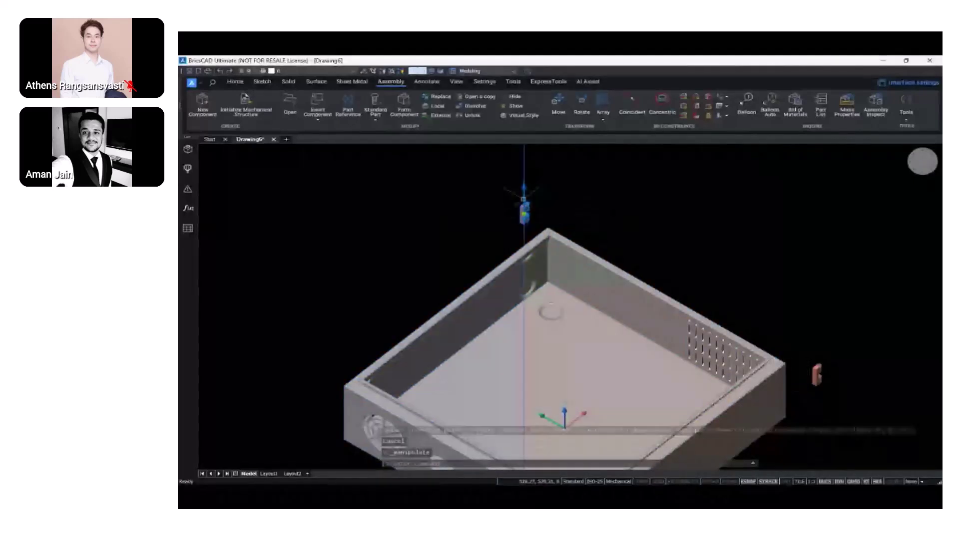
left_click(506, 192)
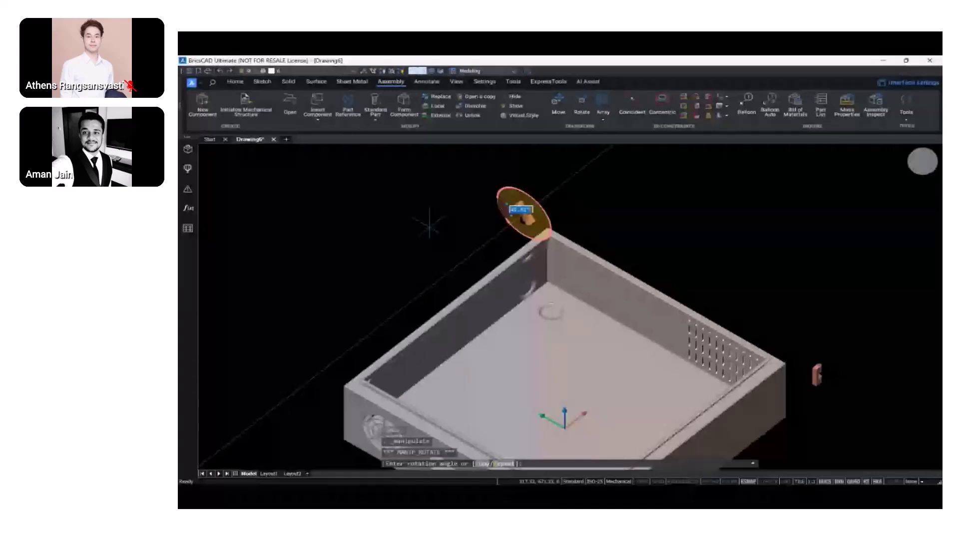
left_click(426, 237)
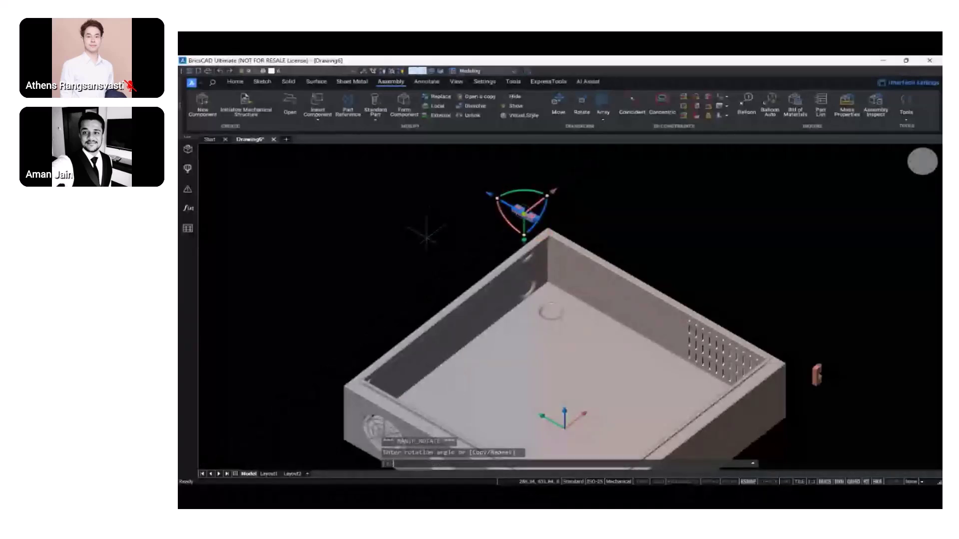
key("Escape")
middle_click_drag(426, 238, 336, 185)
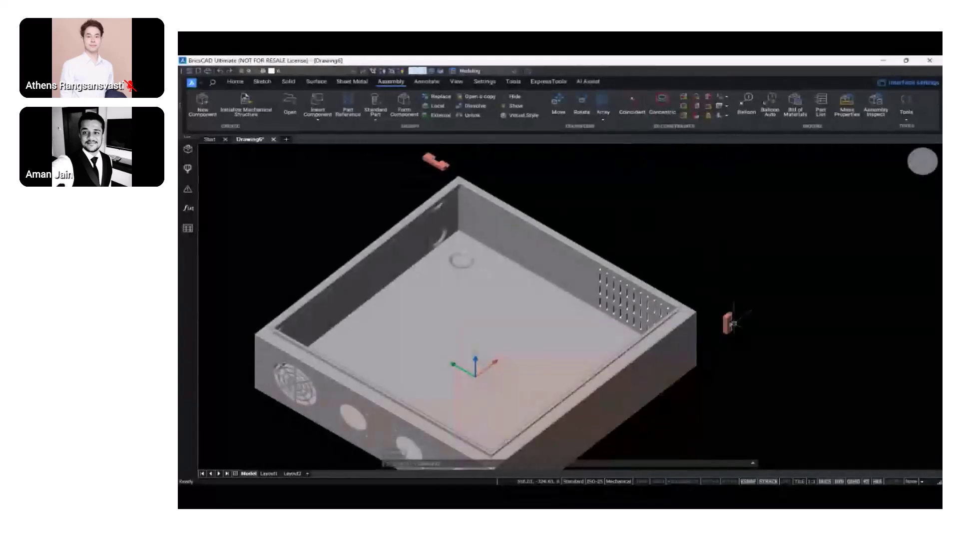
- Rotate the upright hinge near the vented corner so it lies horizontally like the other hinge
left_click(733, 323)
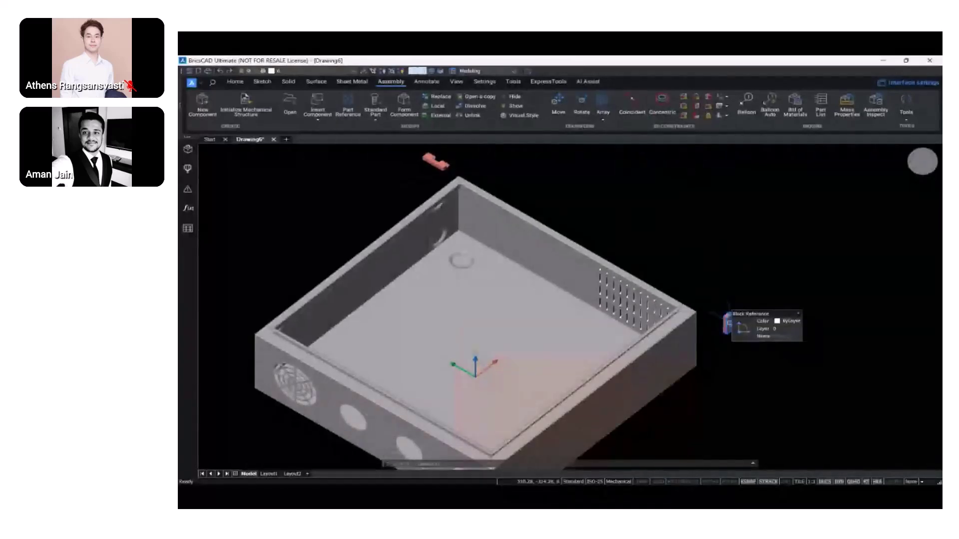
left_click(729, 322)
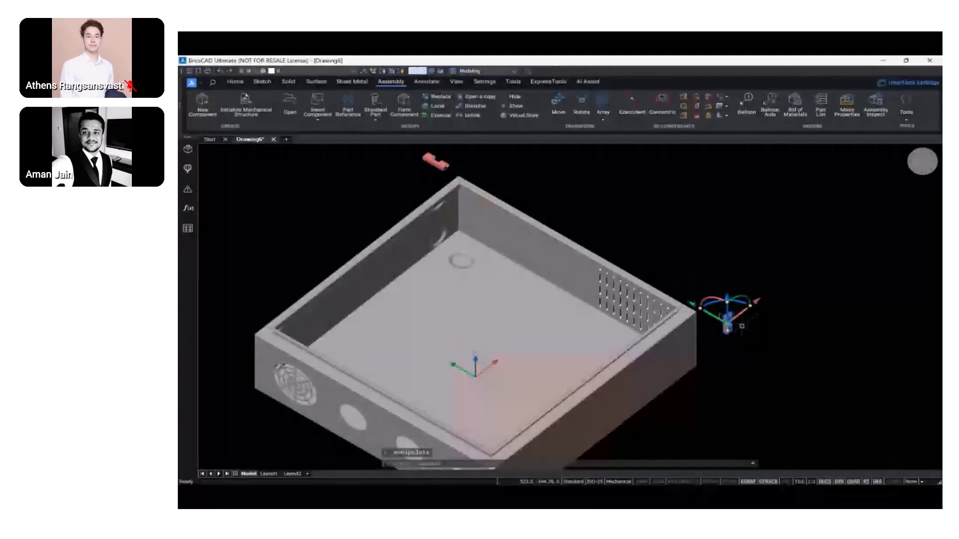
left_click(745, 313)
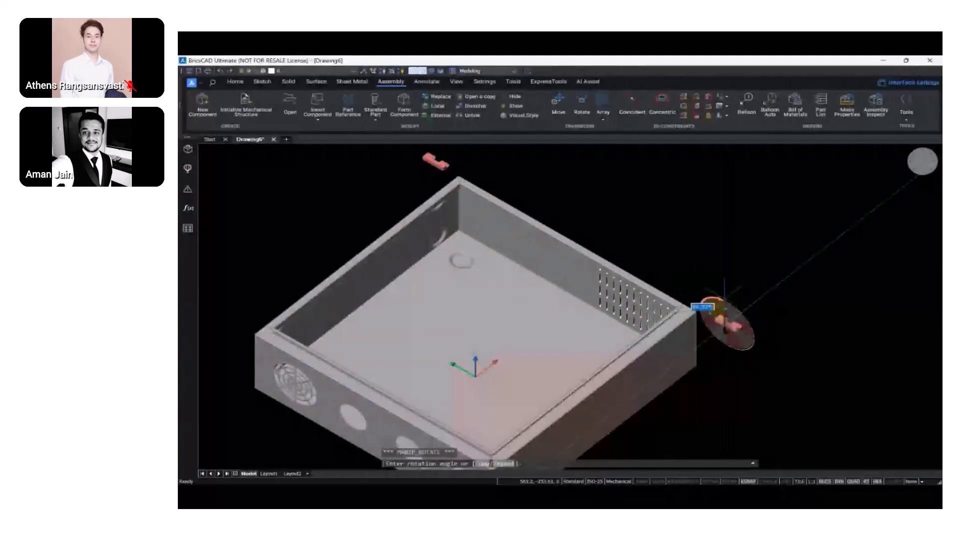
key("Escape")
key("Escape")
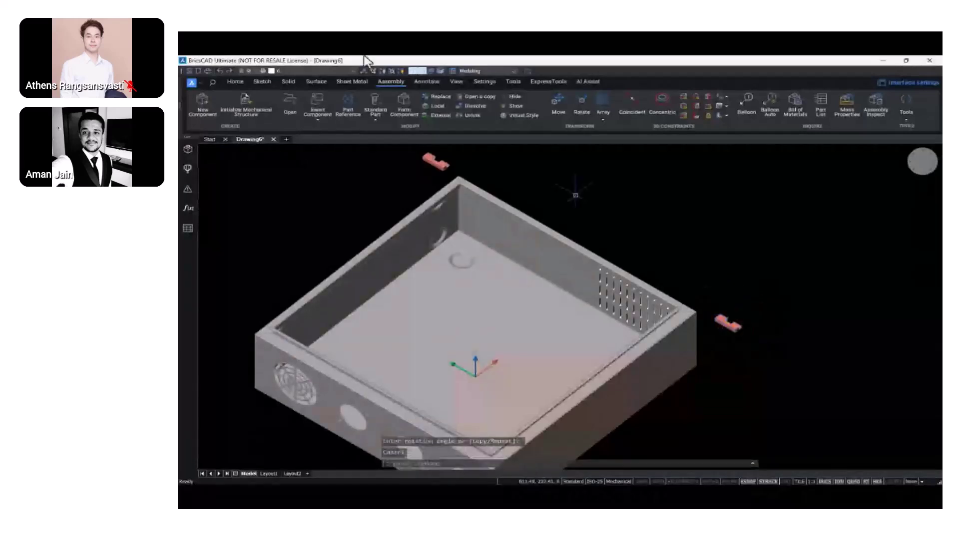
- Make the far hinge's flat side face, opposite its knuckles, coincident with the narrow rim face along the body's vented wall
left_click(625, 116)
scroll(449, 159, "up", 5)
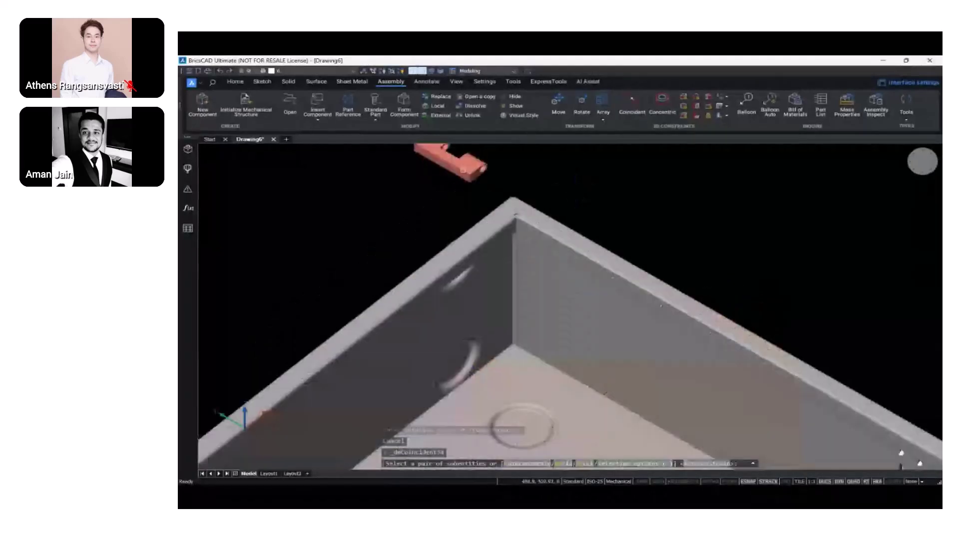
left_click(583, 228)
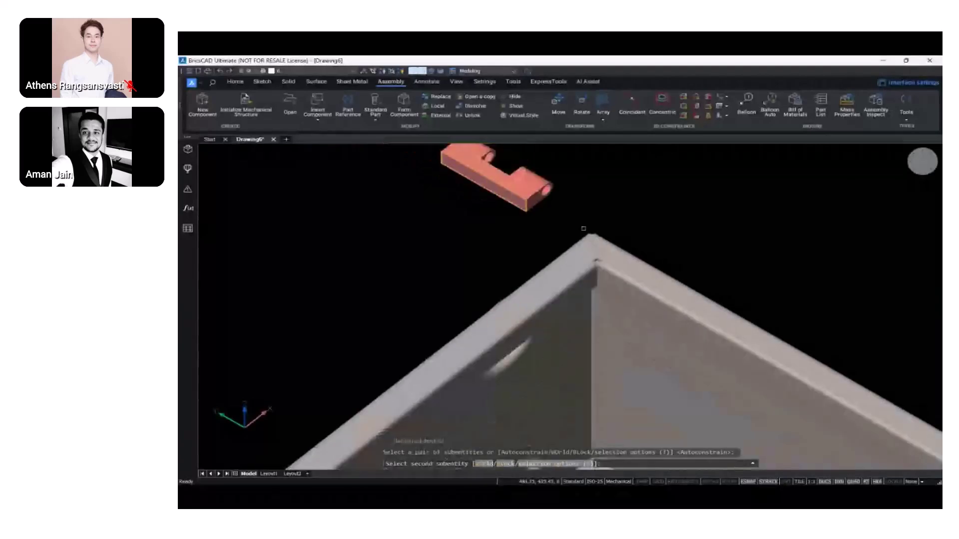
scroll(644, 244, "down", 5)
middle_click_drag(725, 257, 439, 250, "shift")
scroll(664, 298, "up", 5)
scroll(664, 299, "up", 6)
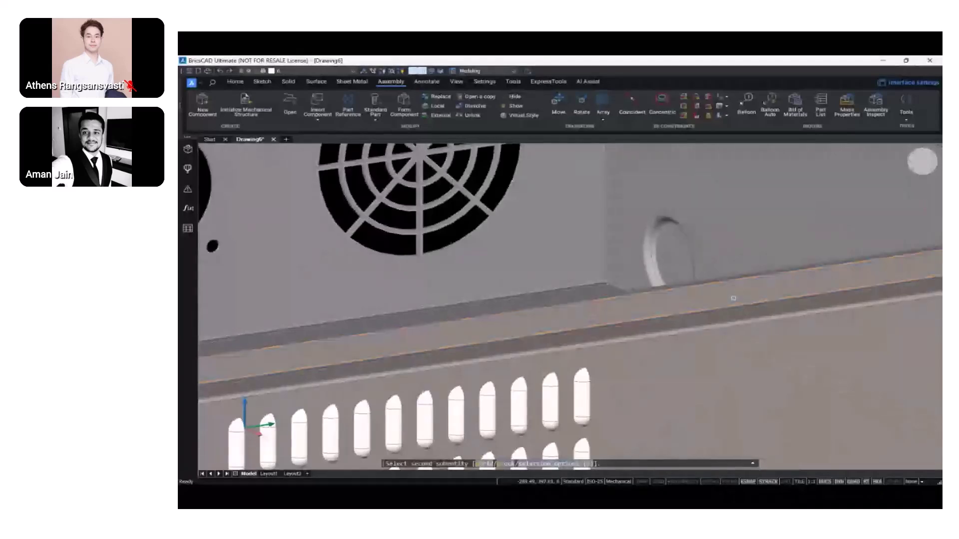
scroll(733, 298, "down", 8)
middle_click_drag(729, 294, 821, 257, "shift")
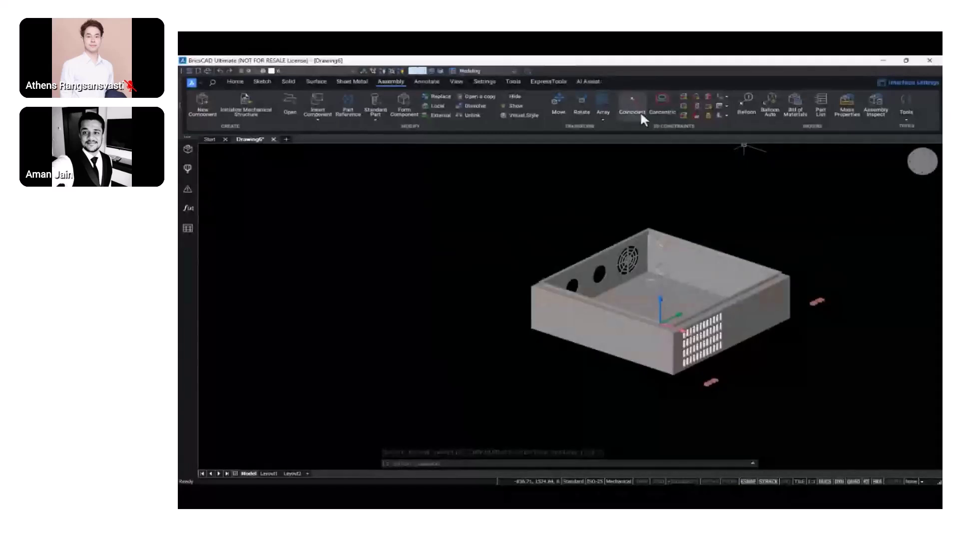
- Make the flat upper face of the far hinge coincident with the long rim flange face of the body
left_click(632, 107)
middle_click_drag(799, 299, 799, 285, "shift")
scroll(804, 295, "up", 5)
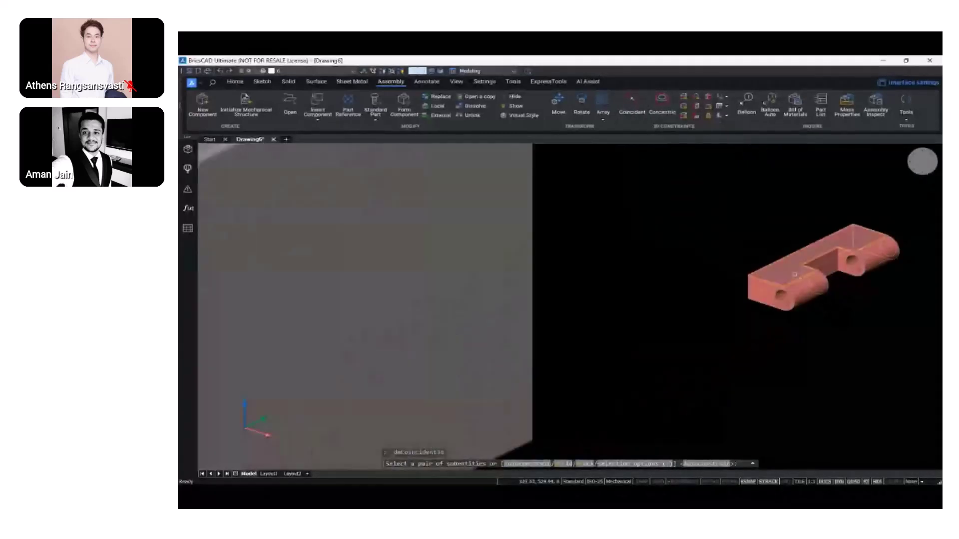
left_click(795, 274)
scroll(738, 284, "down", 6)
middle_click_drag(738, 284, 652, 232, "shift")
scroll(649, 240, "up", 8)
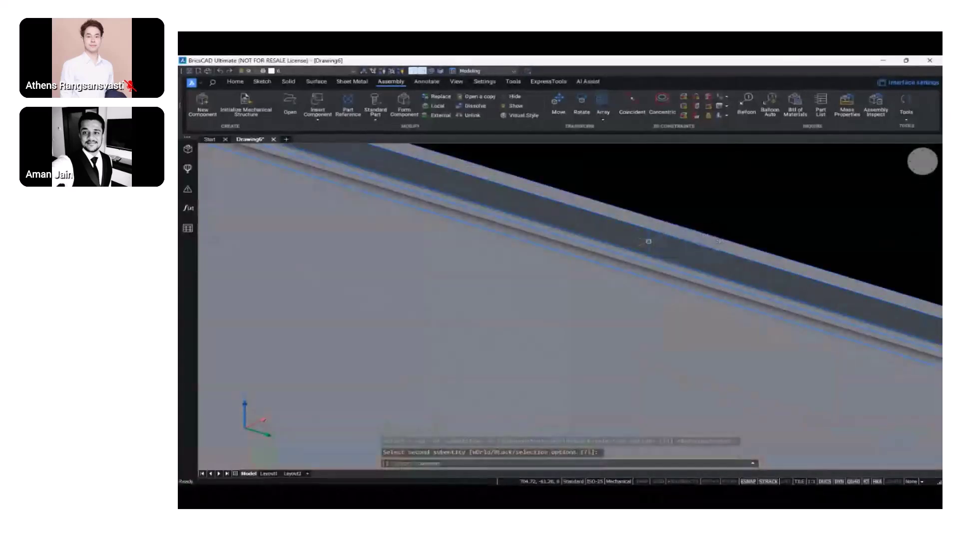
scroll(648, 242, "down", 5)
middle_click_drag(648, 241, 719, 340, "shift")
scroll(719, 339, "down", 6)
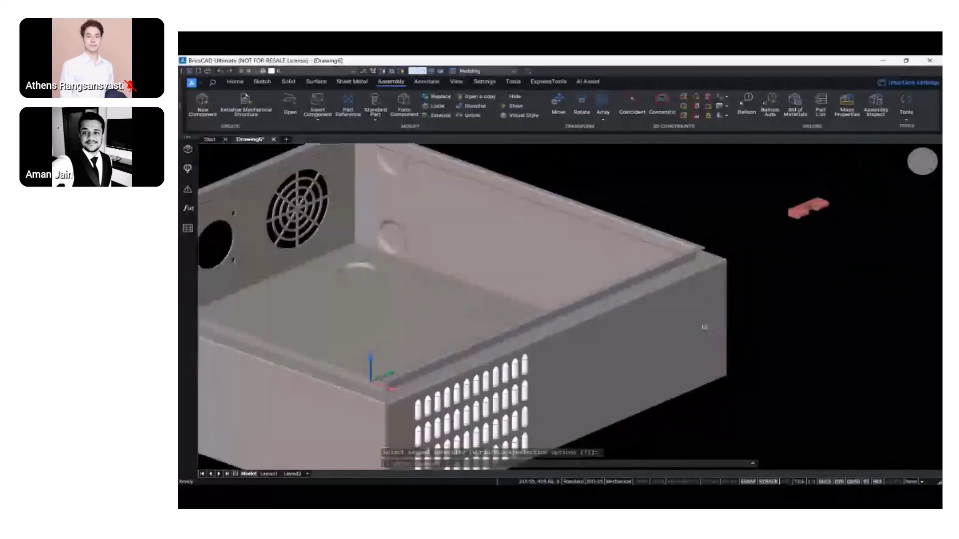
- Make the flat side face of the hinge near the vented corner, opposite its knuckles, coincident with the narrow rim face along the vented wall
left_click(632, 104)
middle_click_drag(590, 333, 749, 384, "shift")
scroll(749, 384, "up", 6)
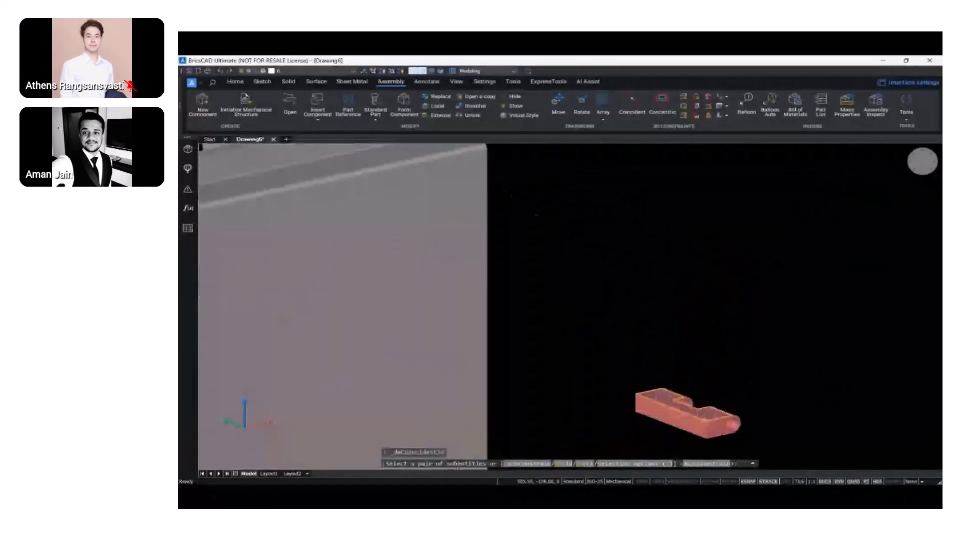
left_click(672, 418)
scroll(672, 419, "down", 6)
middle_click_drag(672, 354, 483, 306, "shift")
scroll(482, 306, "up", 8)
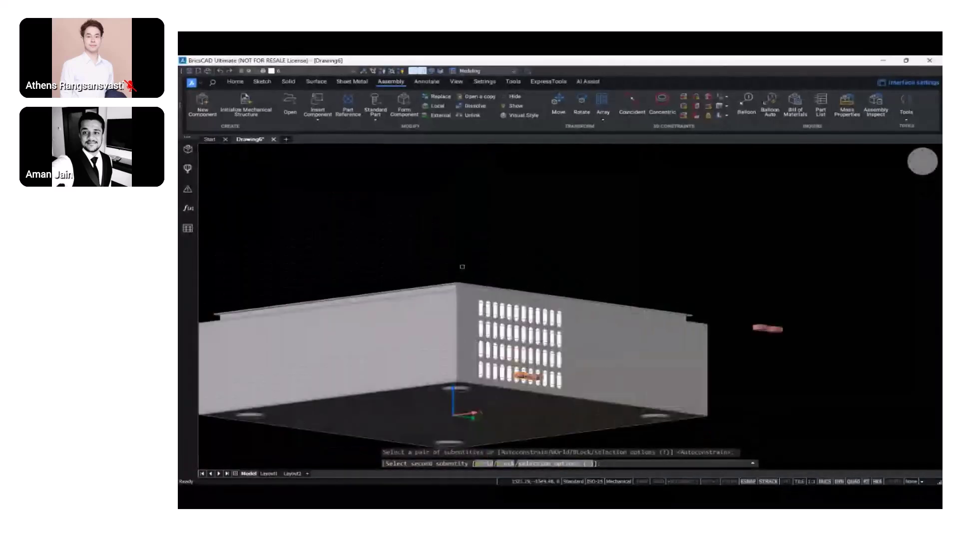
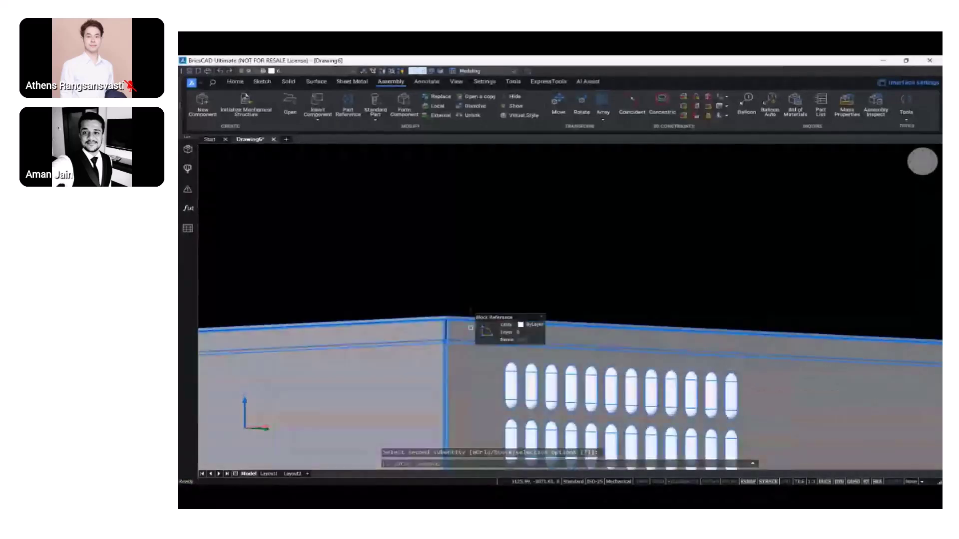
scroll(470, 327, "down", 10)
mouse_move(470, 327)
middle_mouse_down("shift")
mouse_move(495, 375)
mouse_move(485, 316)
middle_mouse_up("shift")
scroll(470, 372, "up", 5)
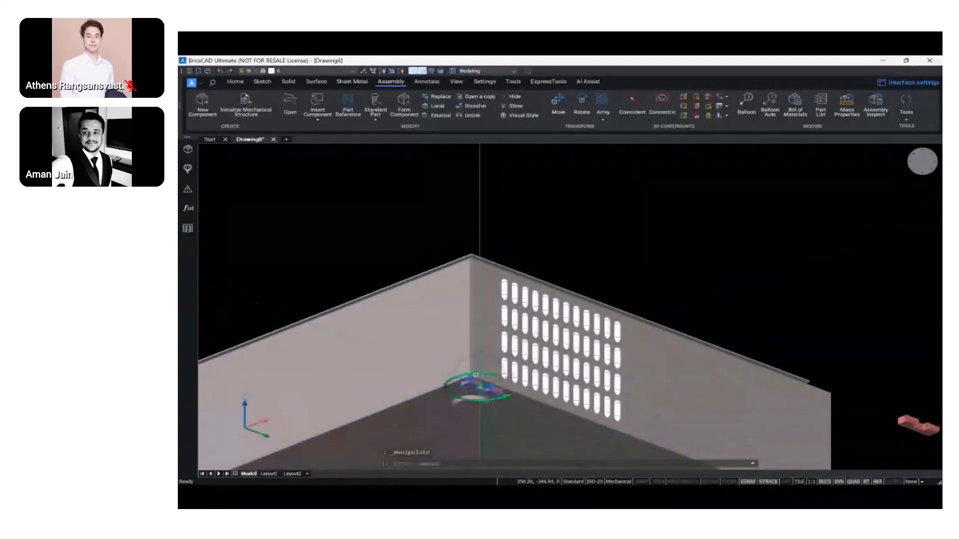
left_click(479, 385)
key("Escape")
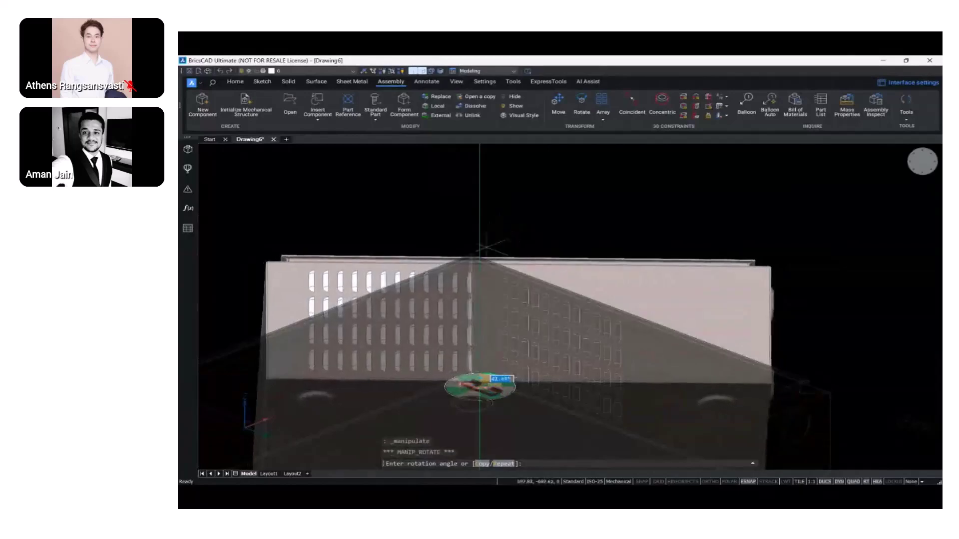
- Move the hinge at the vented corner straight down until it is clear below the body
middle_click_drag(481, 397, 481, 447, "shift")
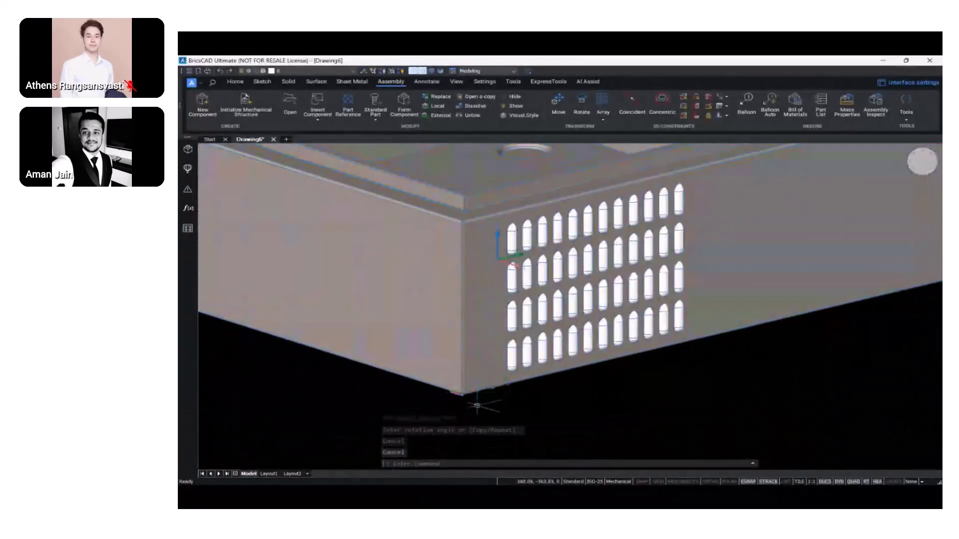
scroll(460, 395, "up", 3)
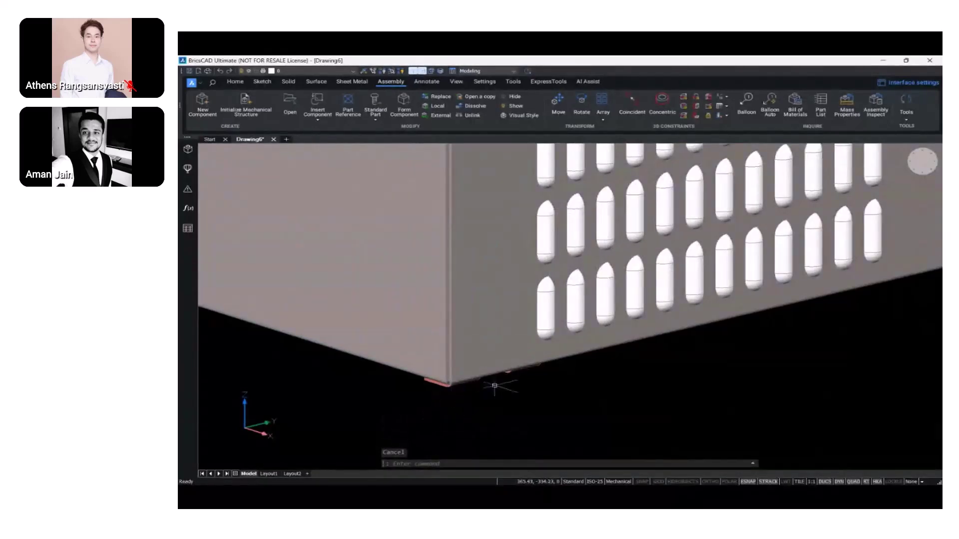
middle_click_drag(514, 379, 569, 369, "shift")
scroll(570, 370, "up", 3)
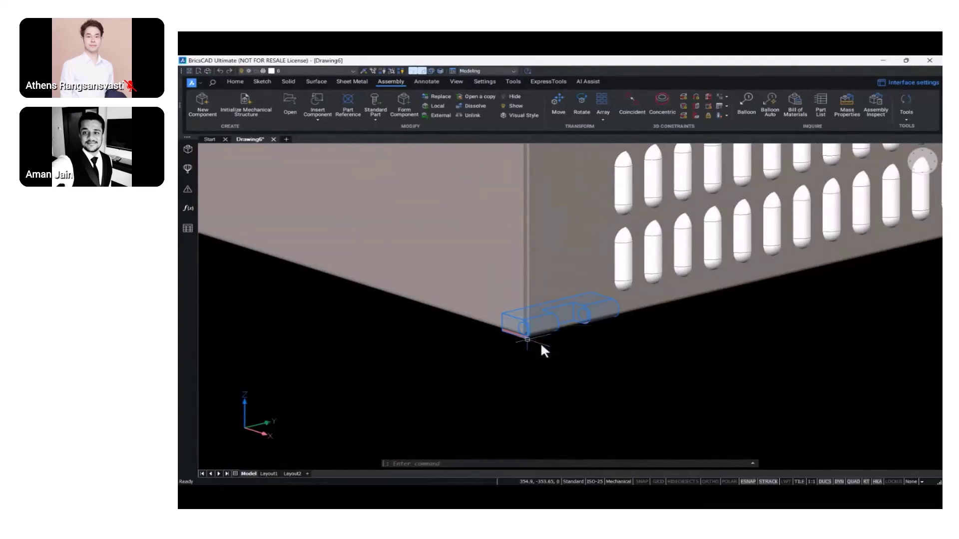
left_click(541, 343)
left_click(559, 295)
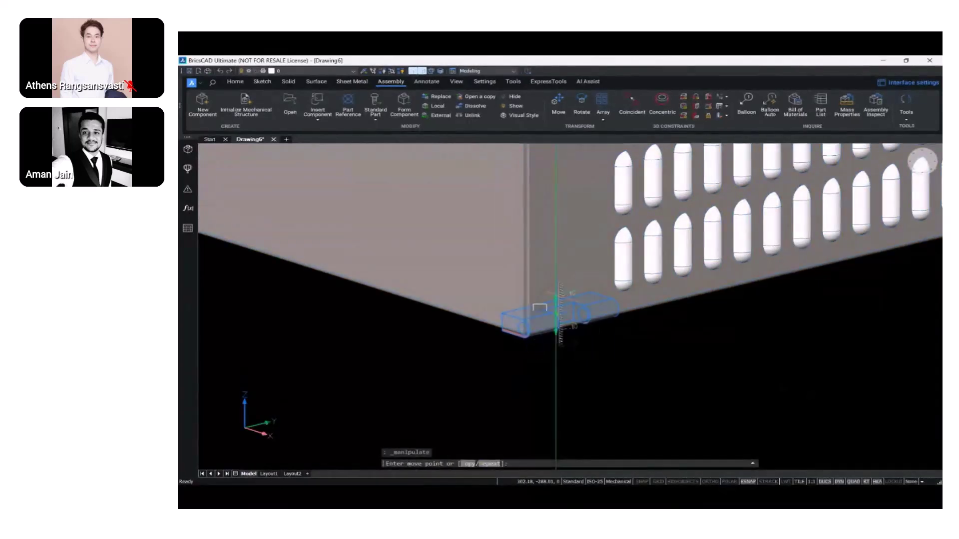
key("Escape")
- Make the lowered hinge's flat upper face coincident with the body's rim flange face along the vented wall
left_click(628, 108)
scroll(574, 310, "up", 5)
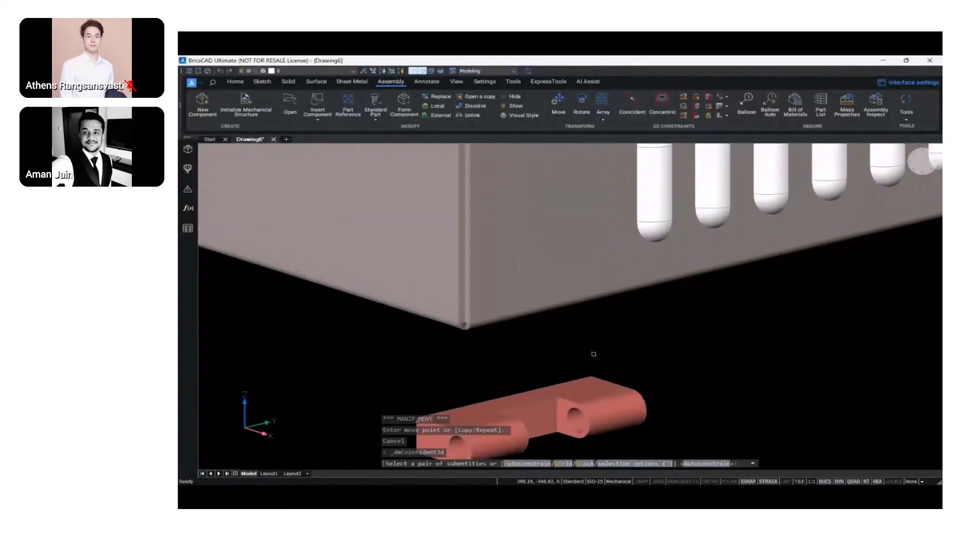
left_click(591, 388)
scroll(613, 351, "down", 5)
middle_click_drag(634, 302, 641, 244, "shift")
scroll(604, 183, "up", 1)
scroll(605, 184, "up", 3)
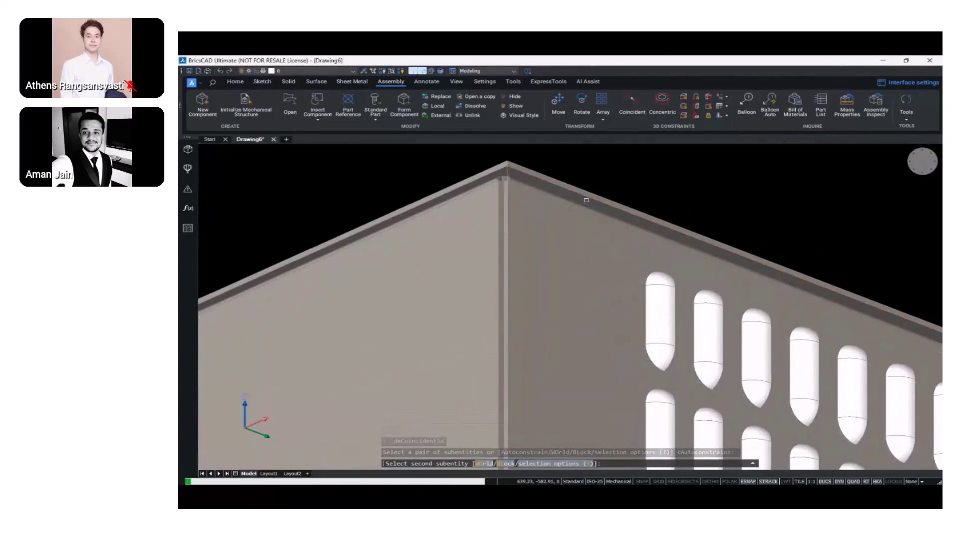
left_click(586, 200)
- Move the far hinge along the rim toward the vented corner so it sits on the body's vented wall
scroll(586, 200, "down", 4)
middle_click_drag(586, 200, 538, 282, "shift")
scroll(538, 282, "down", 5)
key("Escape")
left_click(836, 224)
left_click(855, 220)
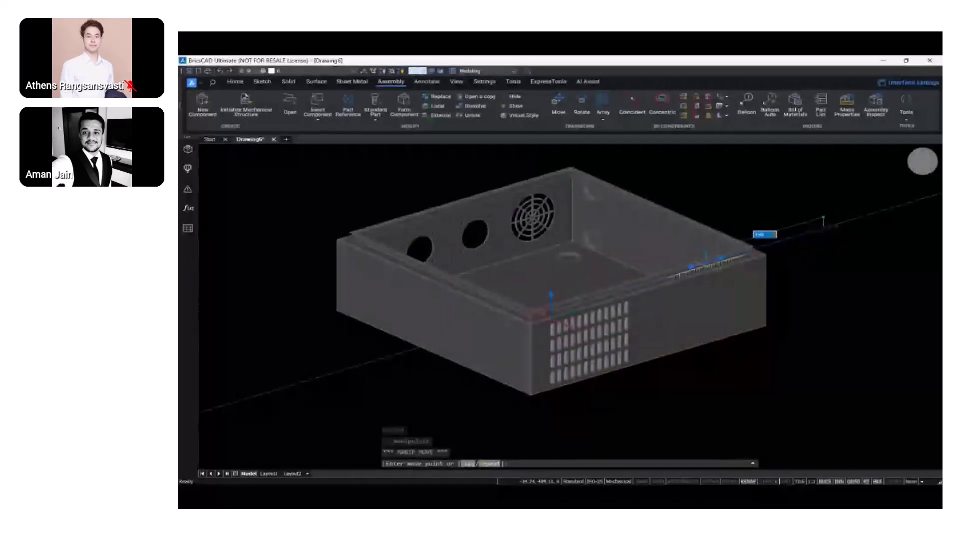
key("Escape")
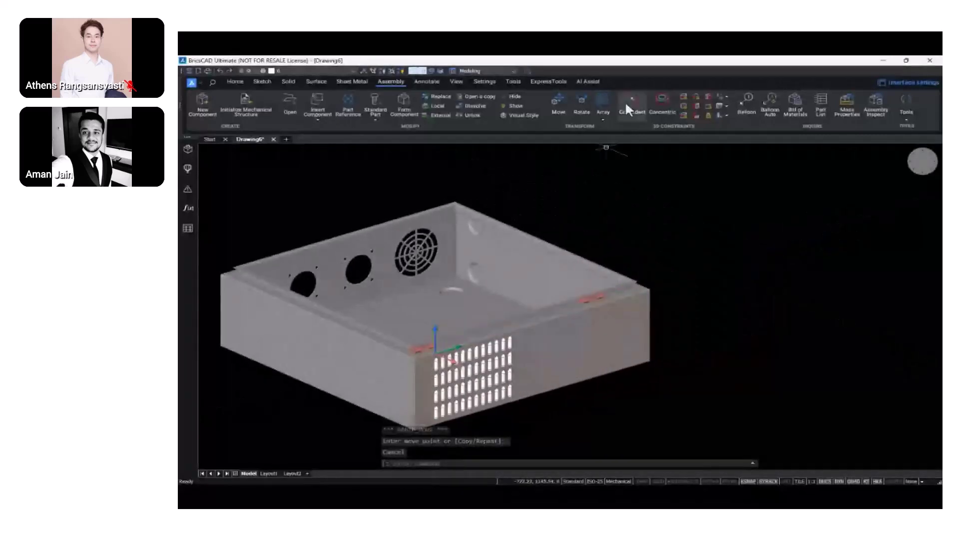
- Add a 200 mm distance constraint between the body's far side wall and the far hinge's knuckle end face beside the gap
left_click(684, 97)
middle_click_drag(730, 317, 754, 315, "shift")
left_click(529, 371)
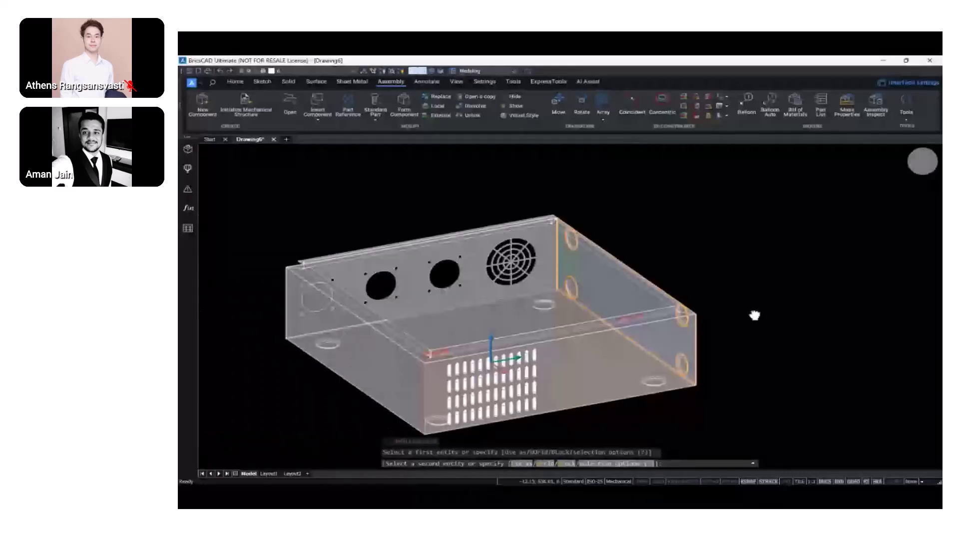
scroll(668, 282, "up", 9)
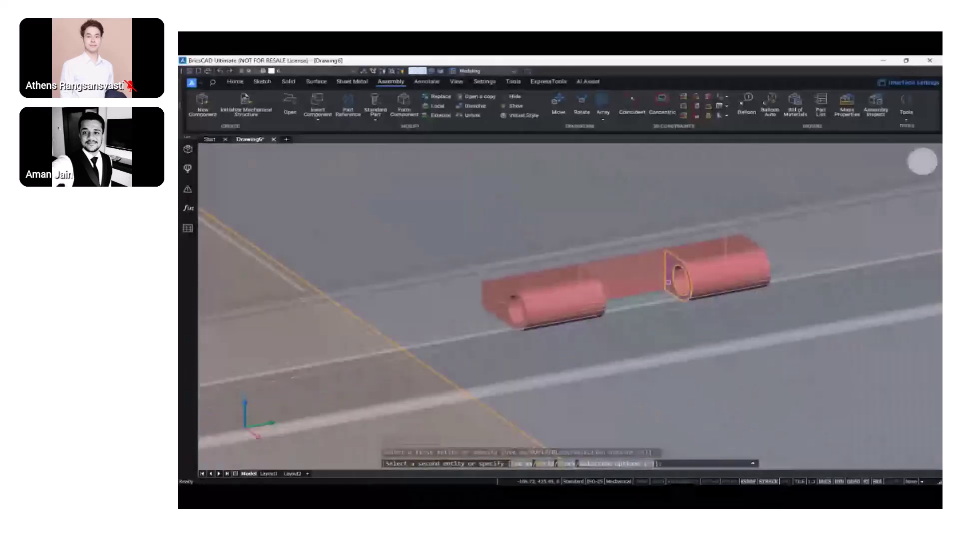
left_click(668, 282)
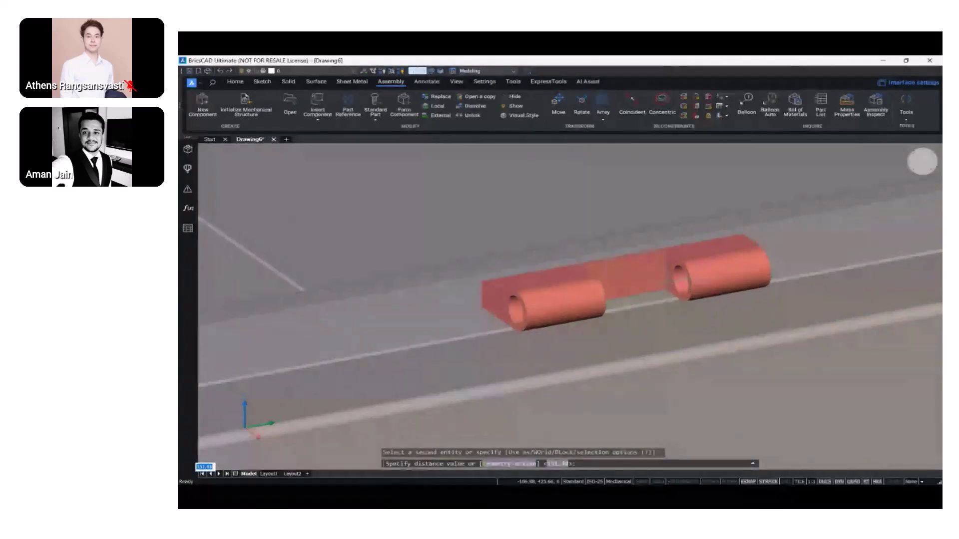
type("200")
key("Return")
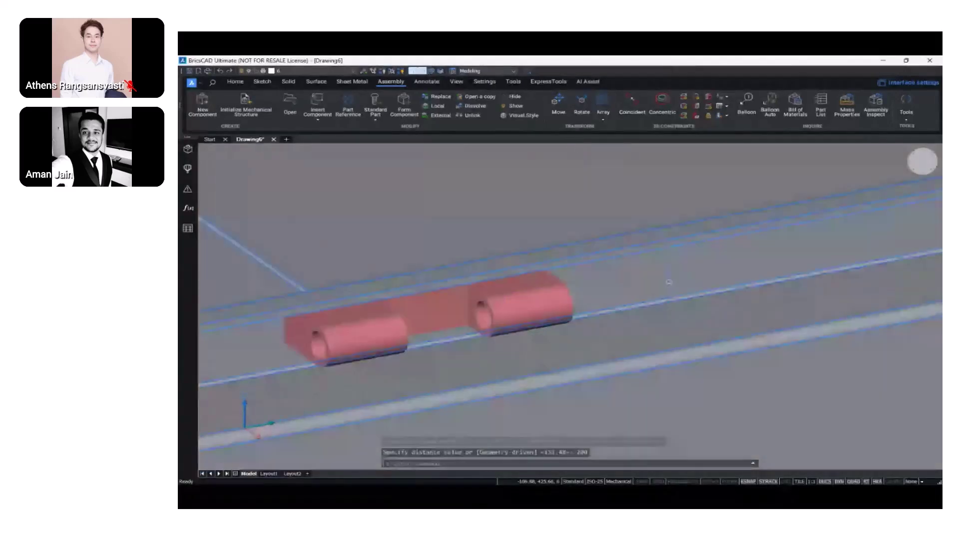
- Move the near hinge along the rim away from the vented corner, toward the other hinge
scroll(667, 281, "down", 8)
middle_click_drag(667, 281, 722, 286)
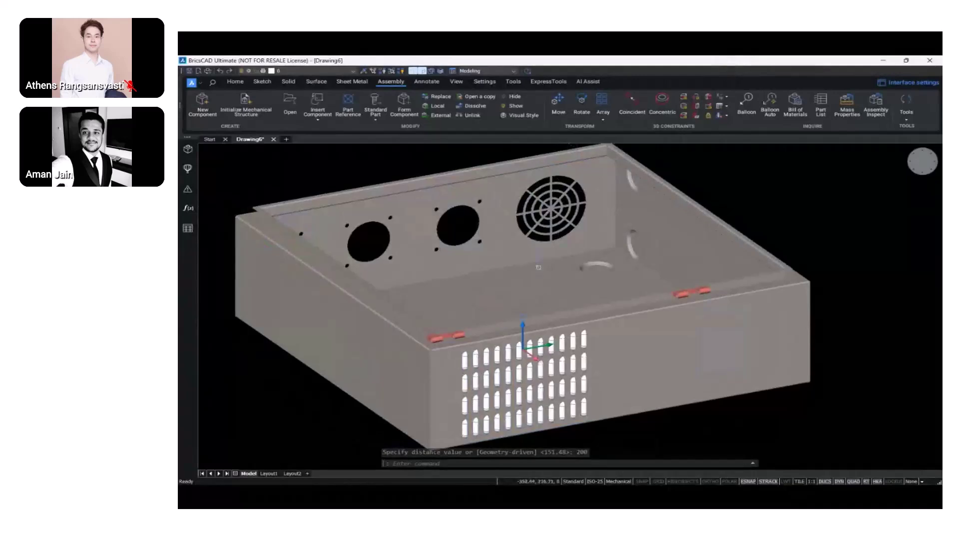
scroll(452, 333, "up", 3)
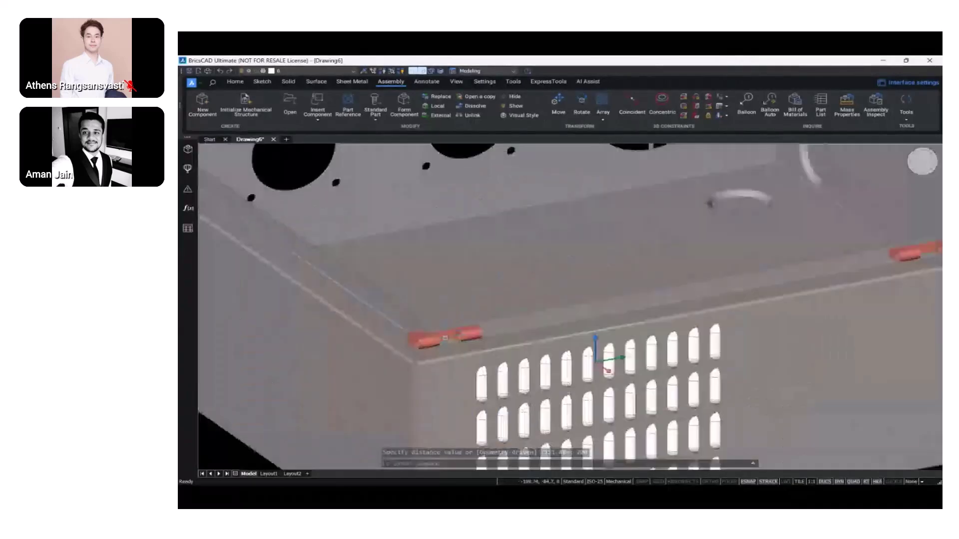
left_click(460, 343)
key("Escape")
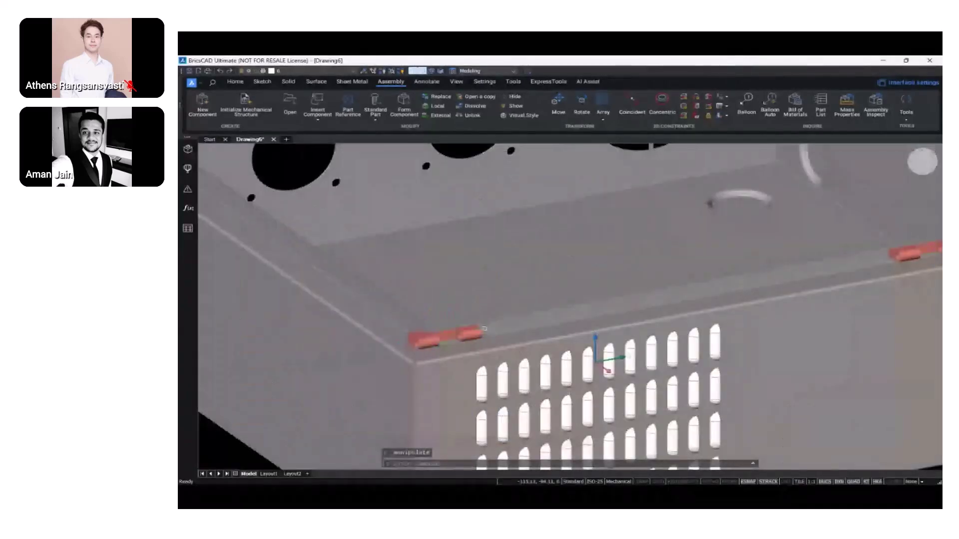
left_click(428, 339)
left_click(443, 323)
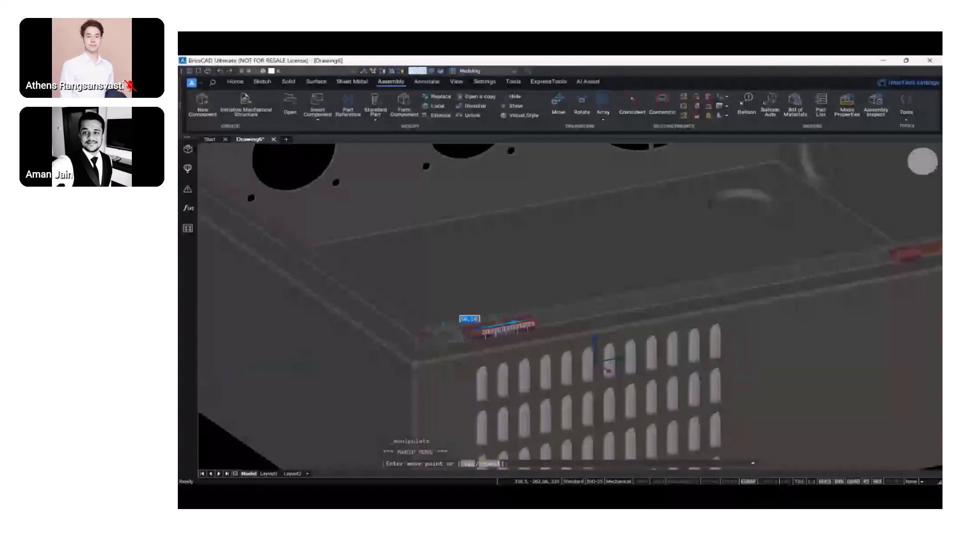
left_click(563, 312)
key("Escape")
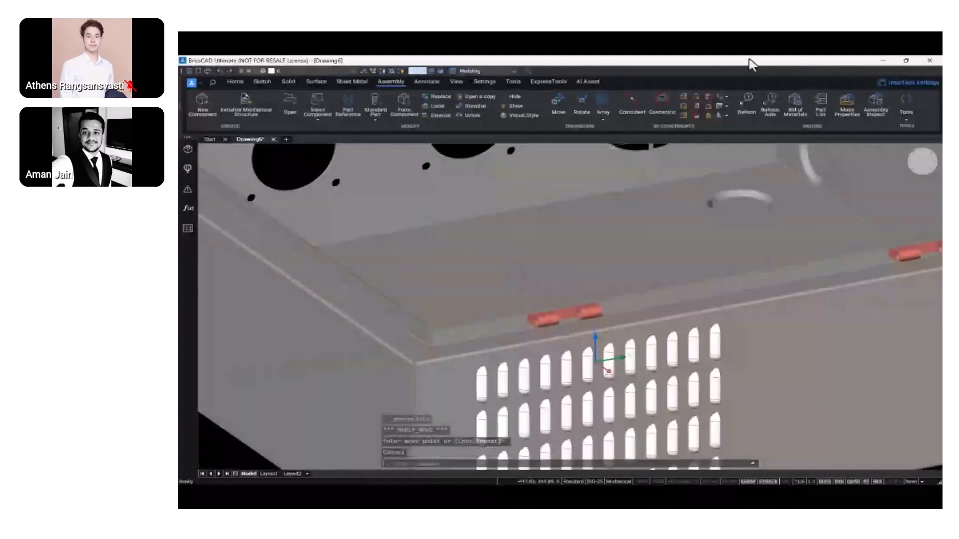
- Add a 200 mm distance constraint between the side wall at the vented corner and the near hinge's knuckle end face beside the gap
left_click(683, 98)
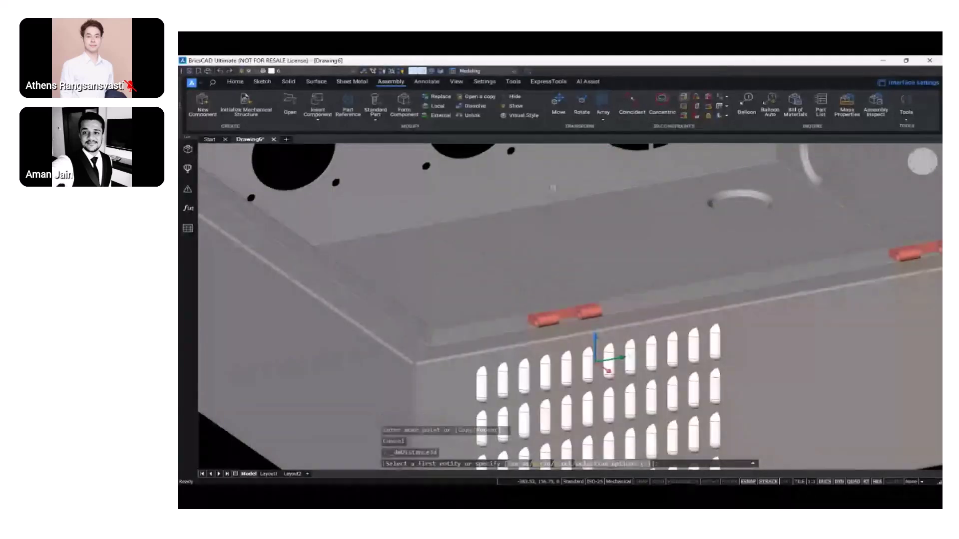
left_click(347, 391)
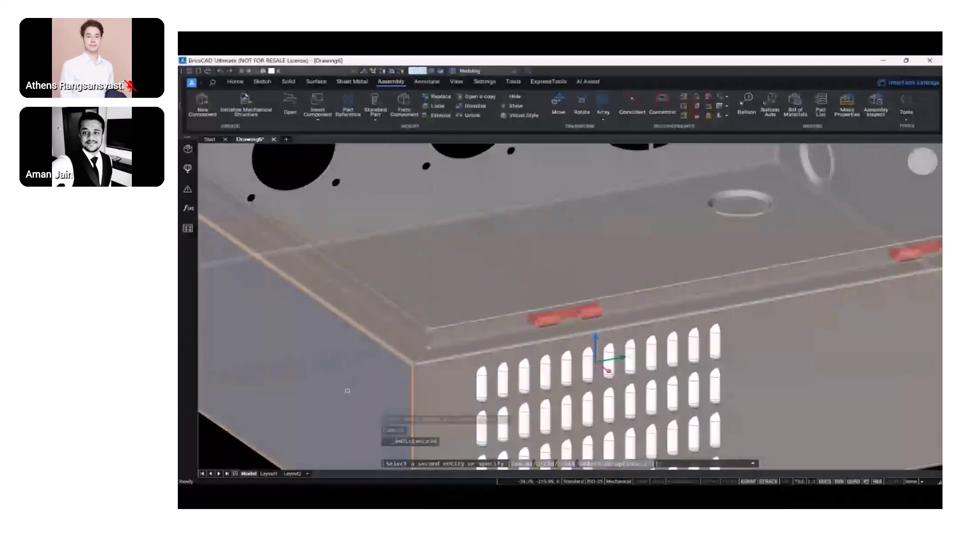
middle_click_drag(347, 391, 299, 381, "shift")
scroll(556, 336, "up", 6)
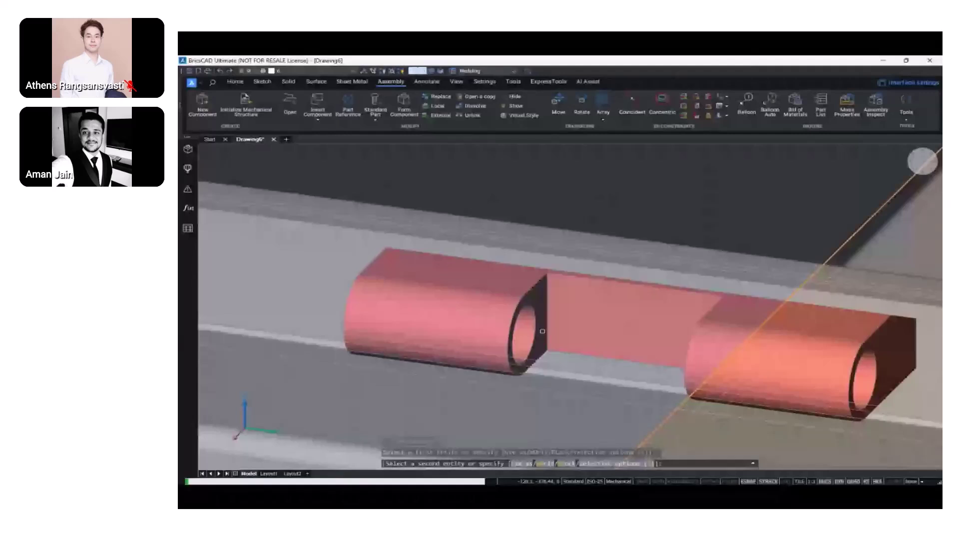
left_click(542, 331)
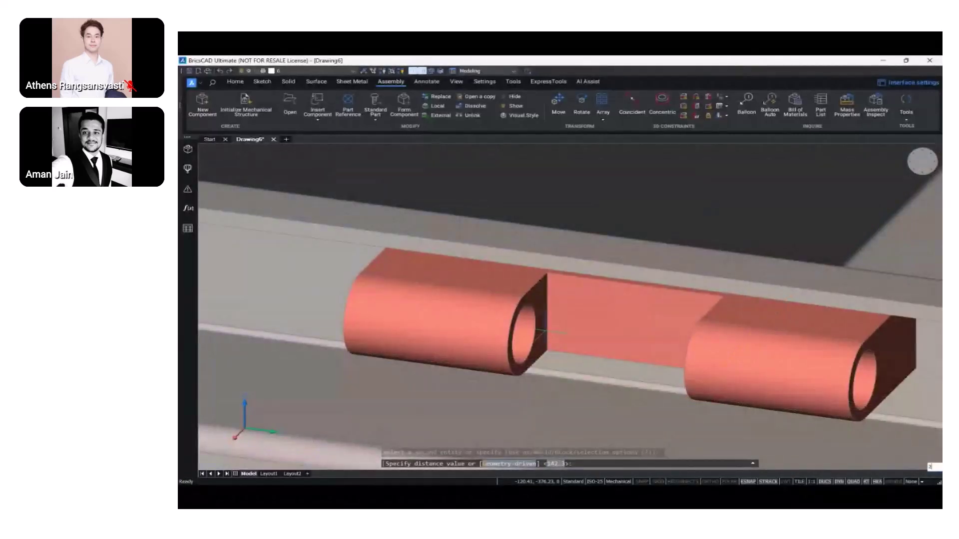
type("200")
key("Return")
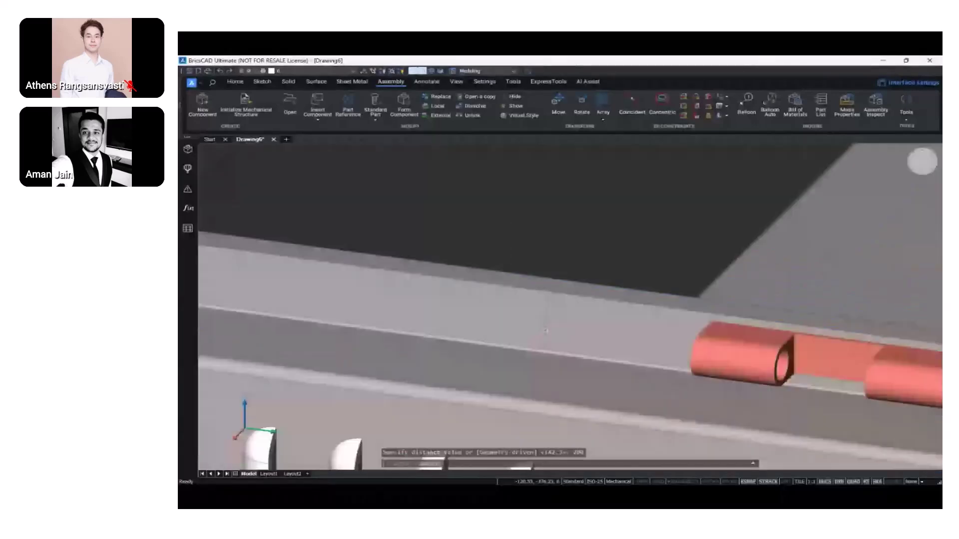
- Save the drawing under the file name MainAssembly
scroll(546, 330, "down", 5)
middle_click_drag(545, 330, 743, 364, "shift")
scroll(744, 364, "down", 4)
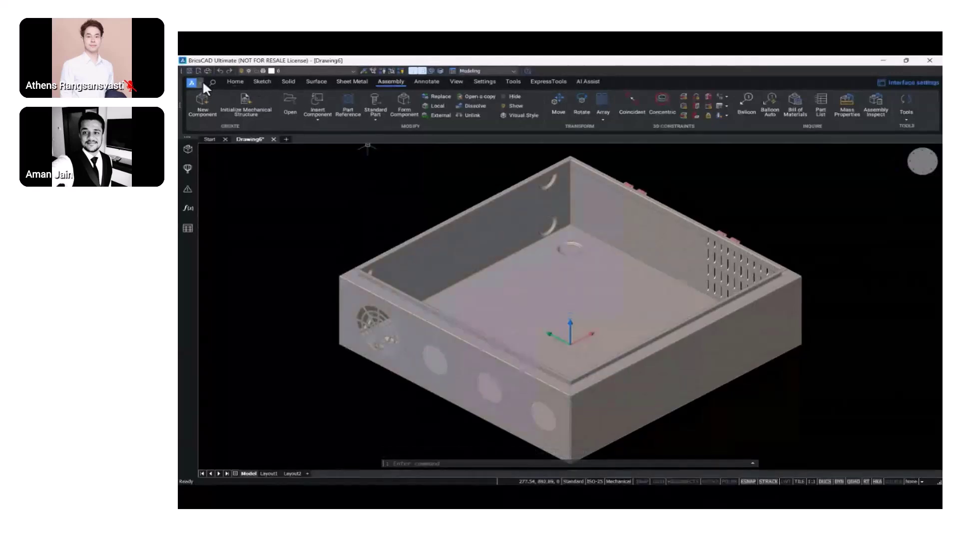
left_click(201, 82)
left_click(223, 242)
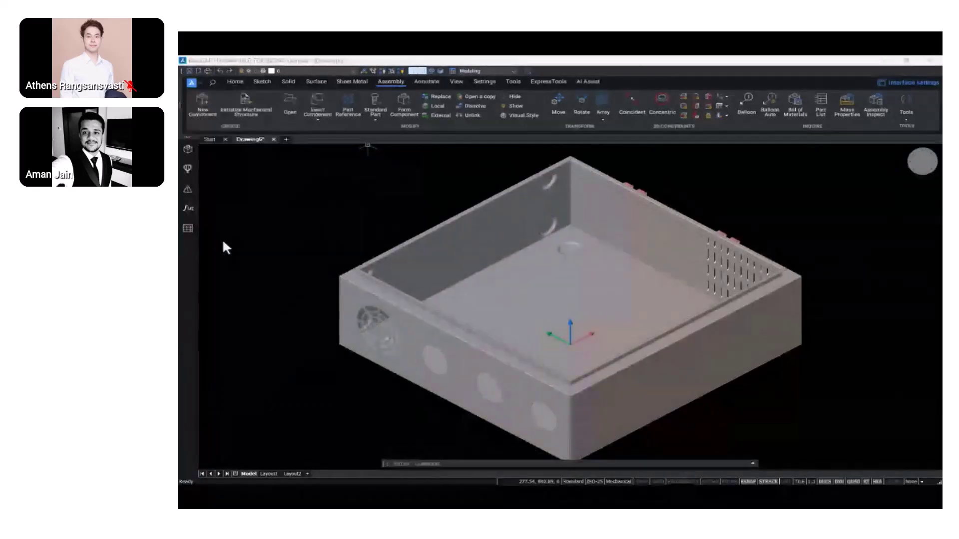
type("MainAssembly")
key("Return")
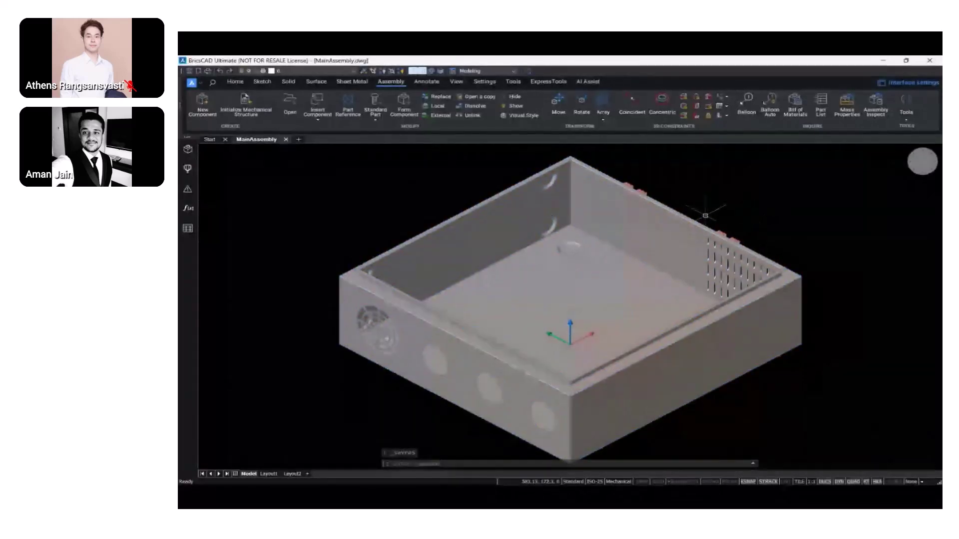
- Insert Door_SubAssembly.dwg from the Subassembly folder of the Sheet Metal Enclosure project as a component
left_click(314, 107)
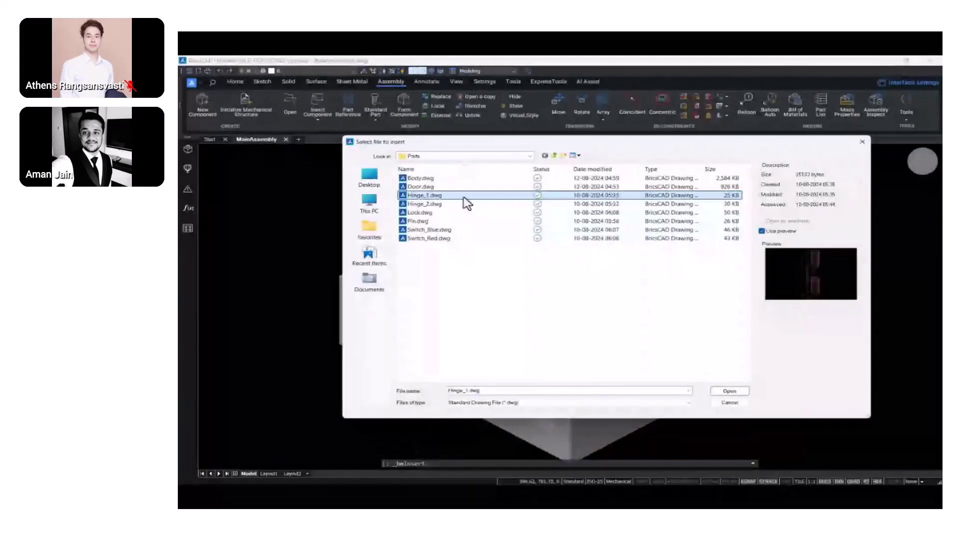
left_click(554, 155)
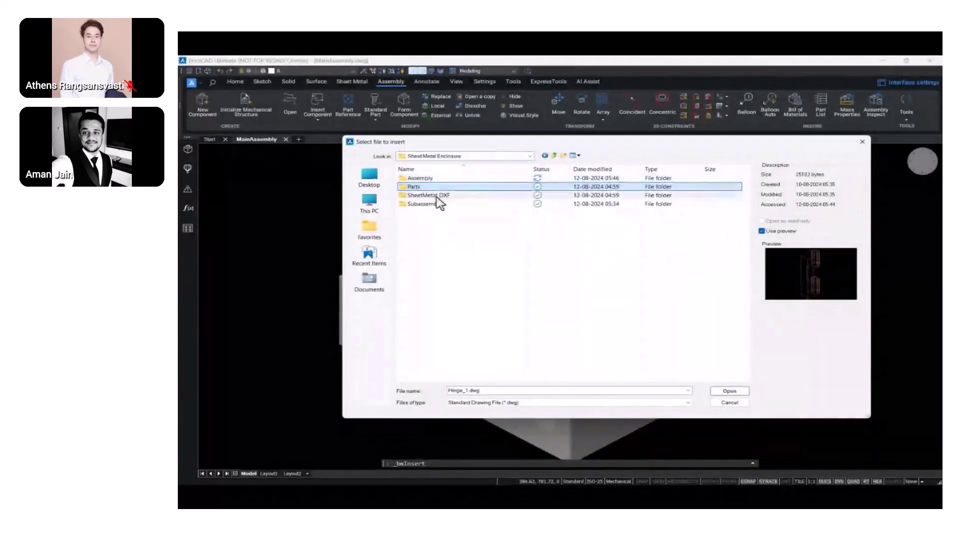
left_click(426, 204)
double_click(428, 205)
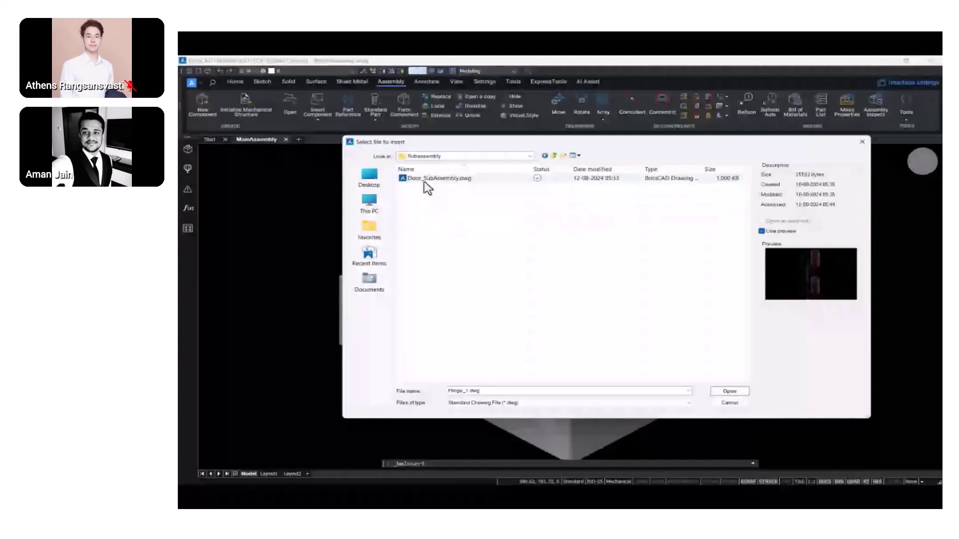
left_click(428, 179)
left_click(729, 393)
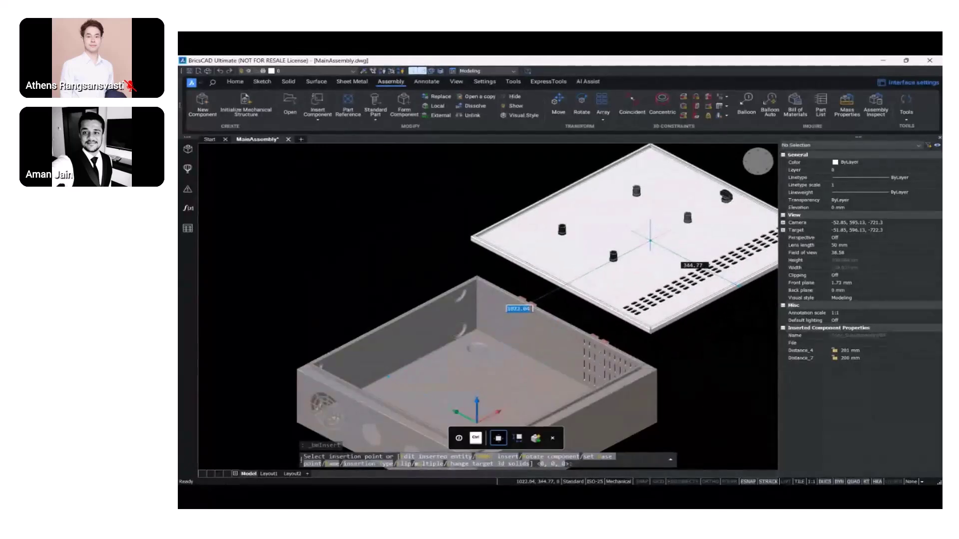
- Flip the door subassembly, rotate it 180 degrees and place it in free space beside the enclosure body
type("F")
key("Return")
type("R")
key("Return")
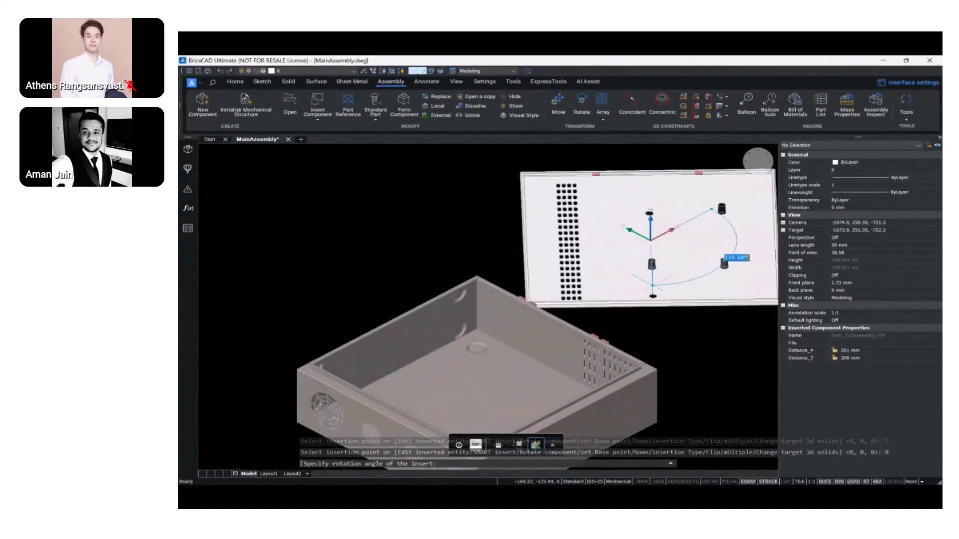
type("180")
key("Return")
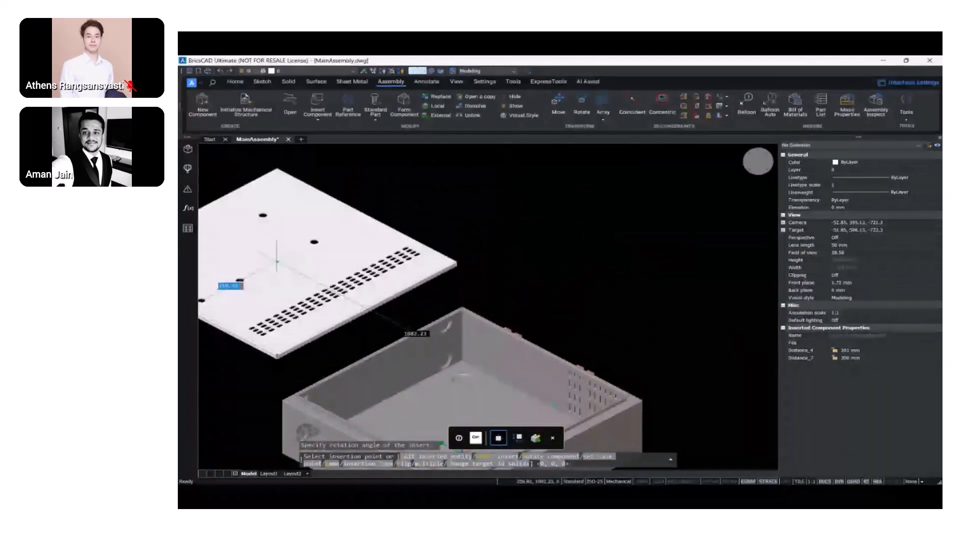
left_click(277, 263)
middle_click_drag(492, 318, 611, 321)
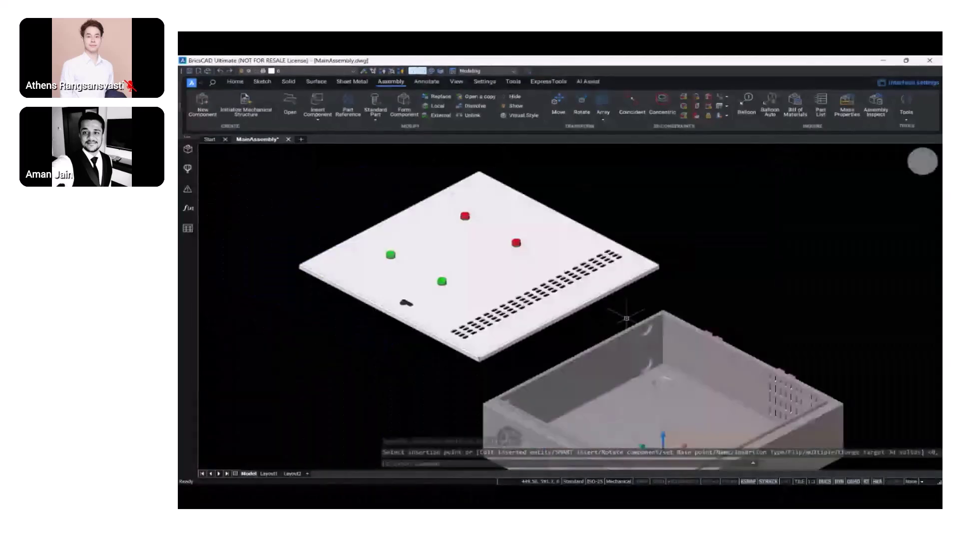
key("Escape")
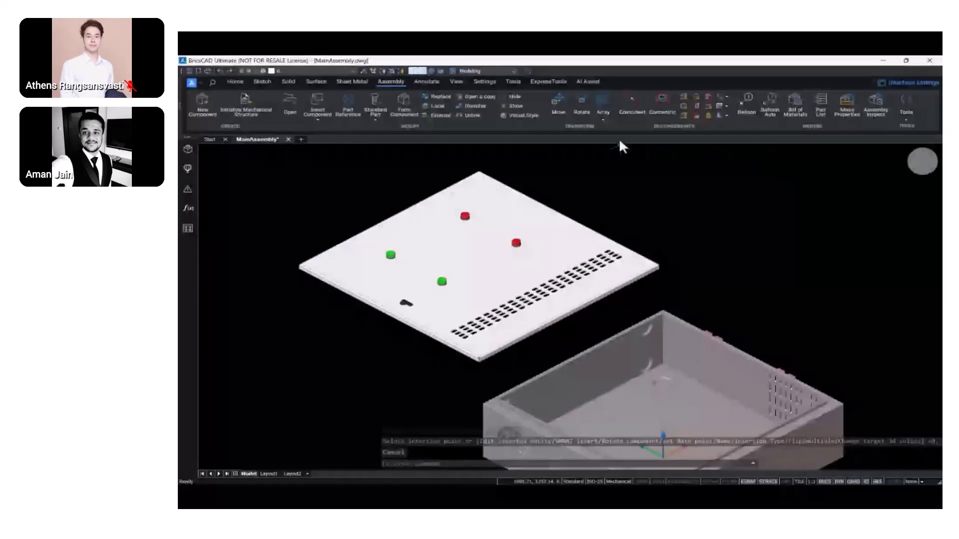
- Add a concentric constraint between the door's hinge knuckle and the matching hinge knuckle on the enclosure body
left_click(661, 102)
scroll(470, 308, "down", 2)
scroll(472, 317, "up", 1)
mouse_move(477, 328)
middle_mouse_down("shift")
mouse_move(489, 310)
mouse_move(466, 313)
middle_mouse_up("shift")
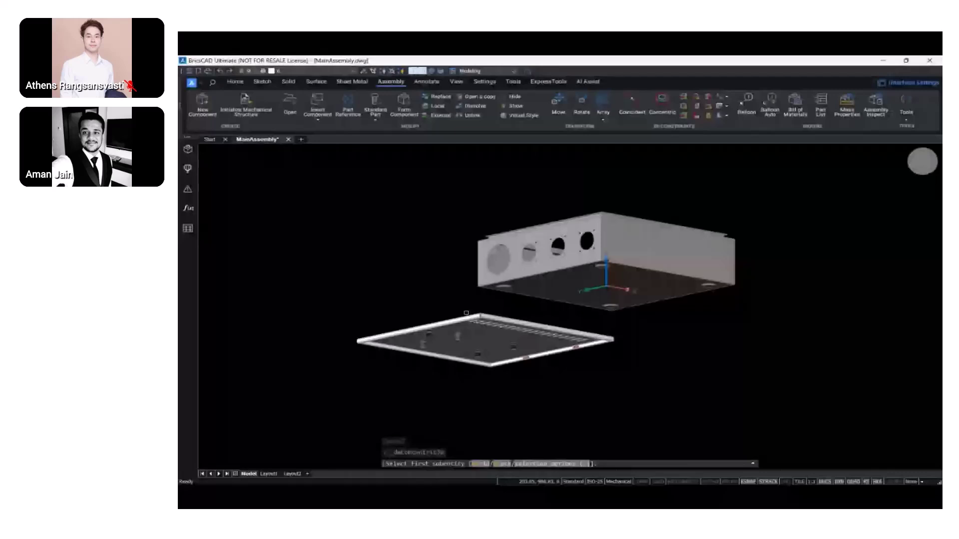
scroll(466, 313, "up", 6)
left_click(495, 329)
scroll(495, 329, "down", 6)
middle_click_drag(566, 330, 741, 331, "shift")
scroll(644, 382, "up", 8)
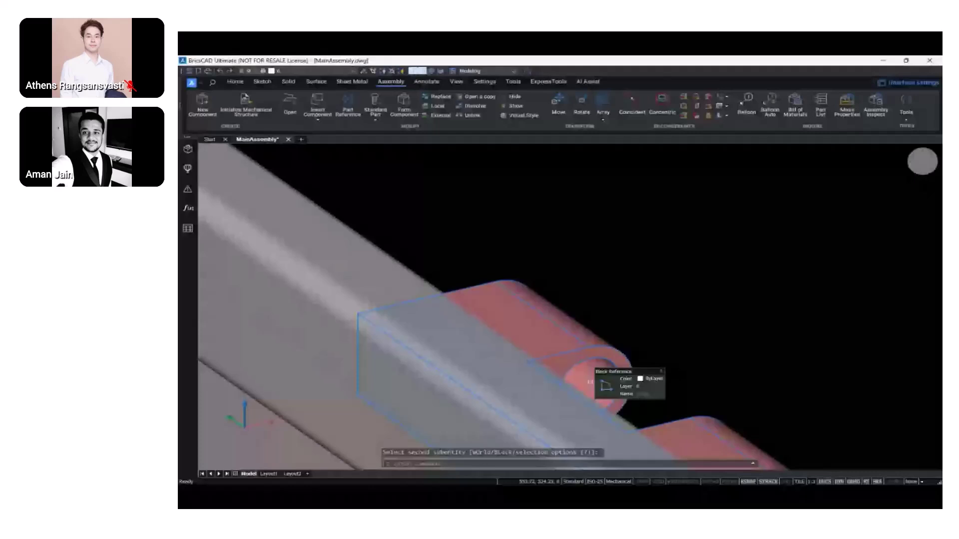
- Make the outer flange face on the door's vented side coincident with the enclosure body's plain side wall
scroll(589, 382, "down", 8)
middle_click_drag(555, 389, 645, 365, "shift")
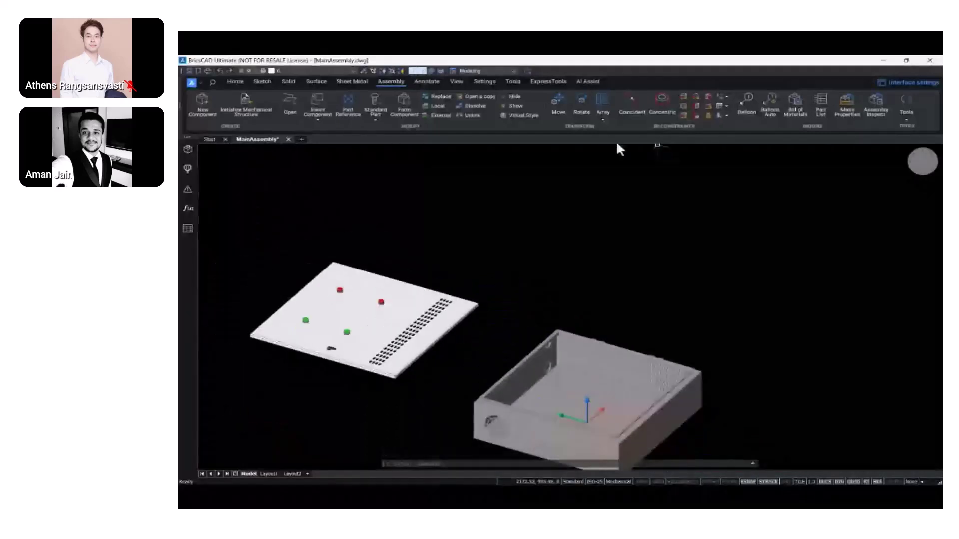
left_click(636, 106)
middle_click_drag(379, 344, 347, 366, "shift")
scroll(347, 366, "up", 5)
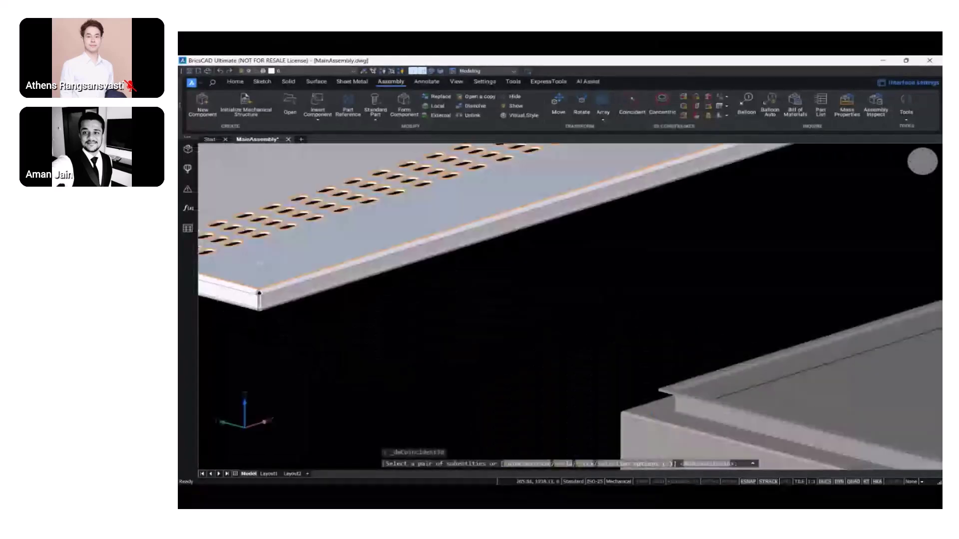
scroll(286, 291, "up", 3)
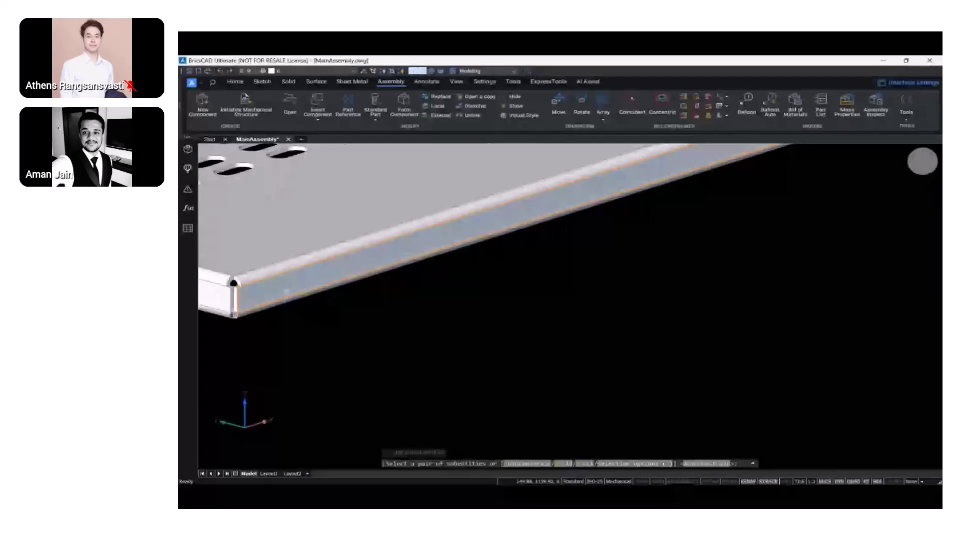
left_click(287, 291)
scroll(286, 291, "down", 8)
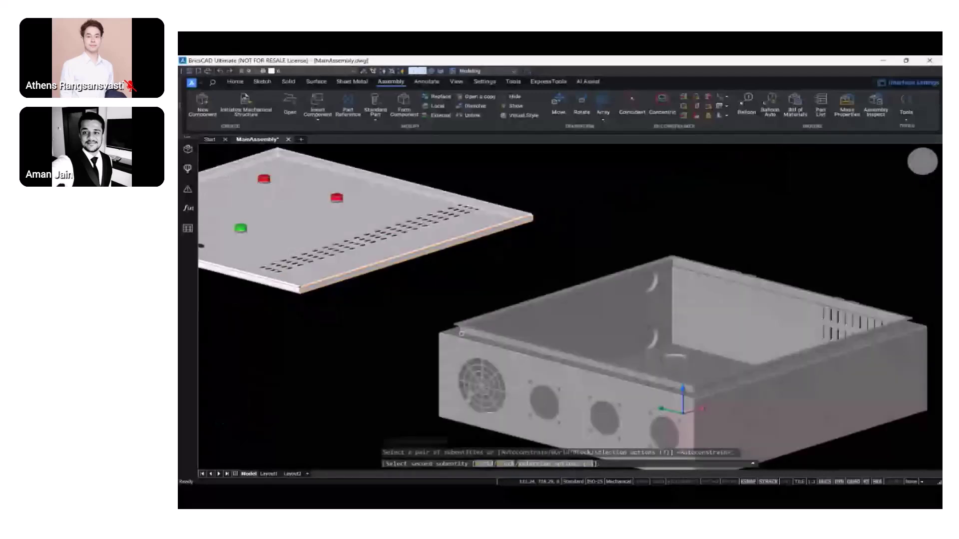
left_click(773, 409)
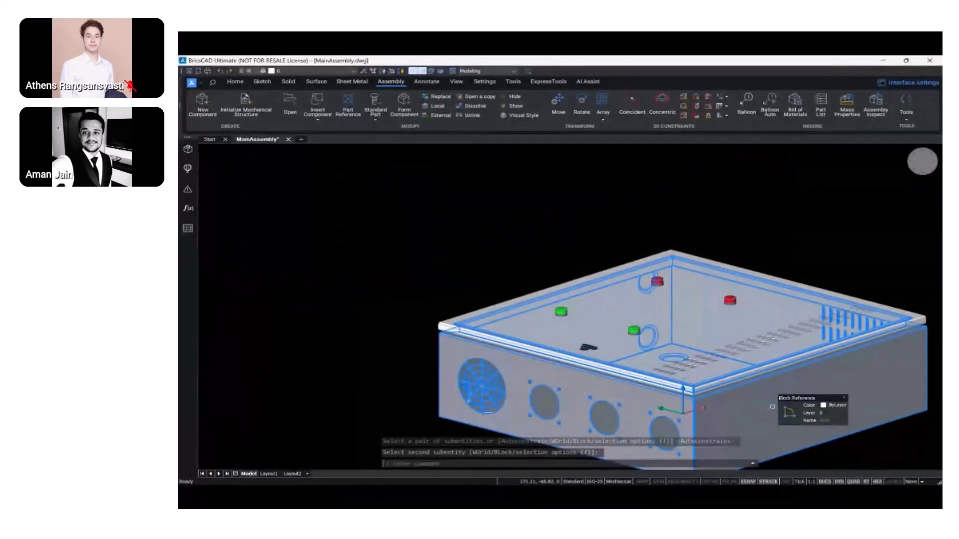
key("Escape")
- Try to swing the door open about the hinge axis with the manipulator's rotation arc
middle_click_drag(649, 345, 595, 388, "shift")
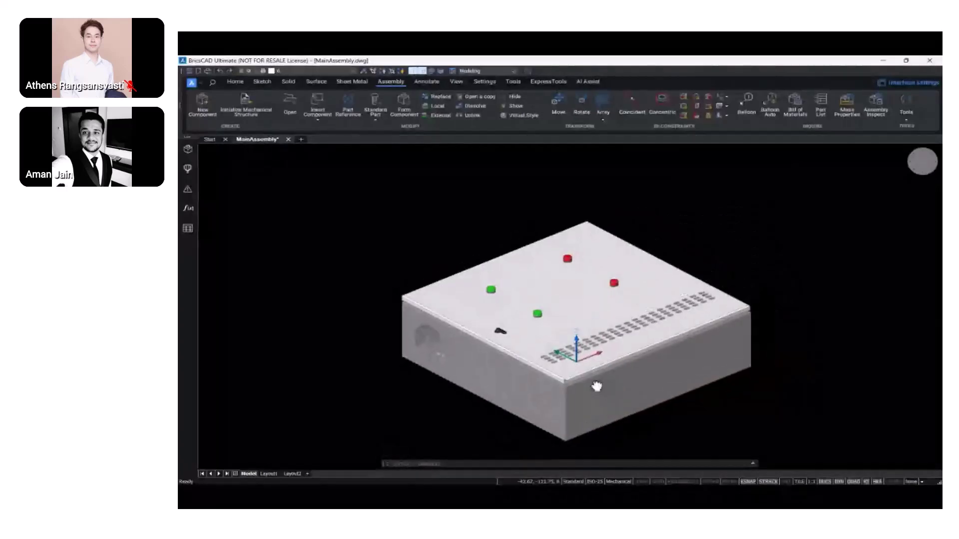
mouse_move(591, 365)
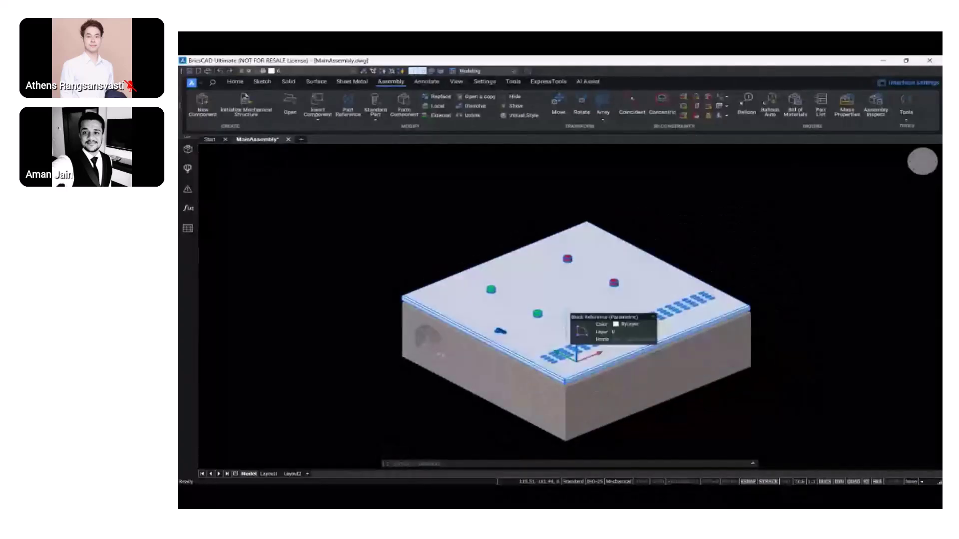
left_click(590, 336)
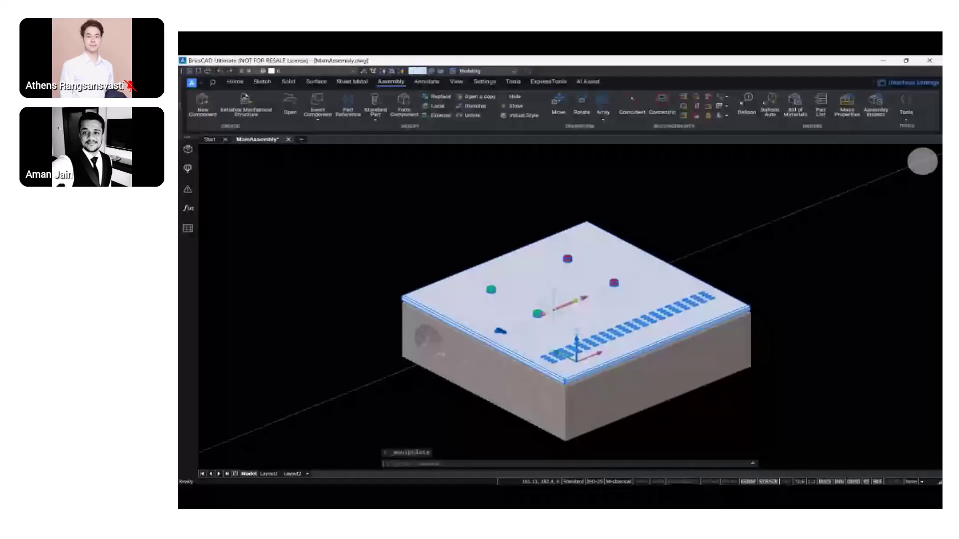
left_click(557, 307)
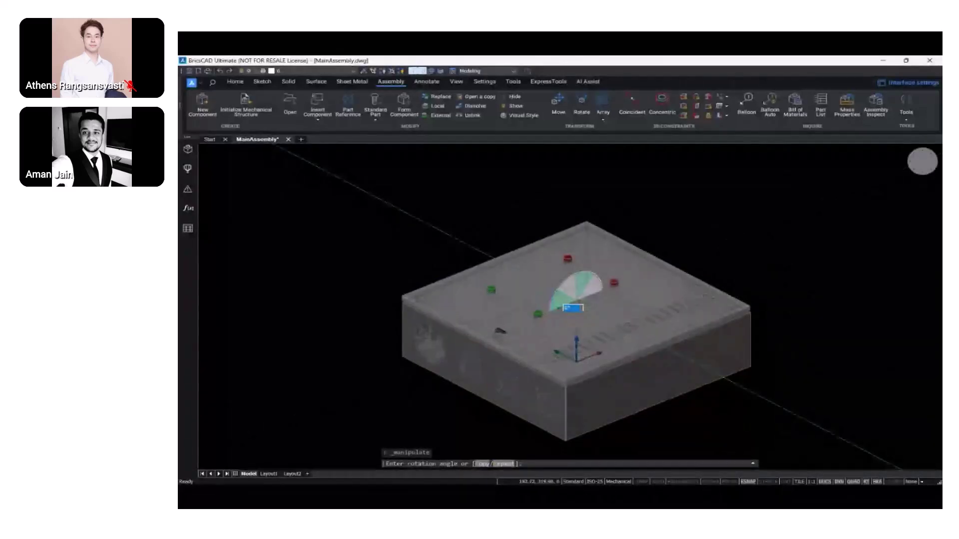
scroll(557, 301, "up", 4)
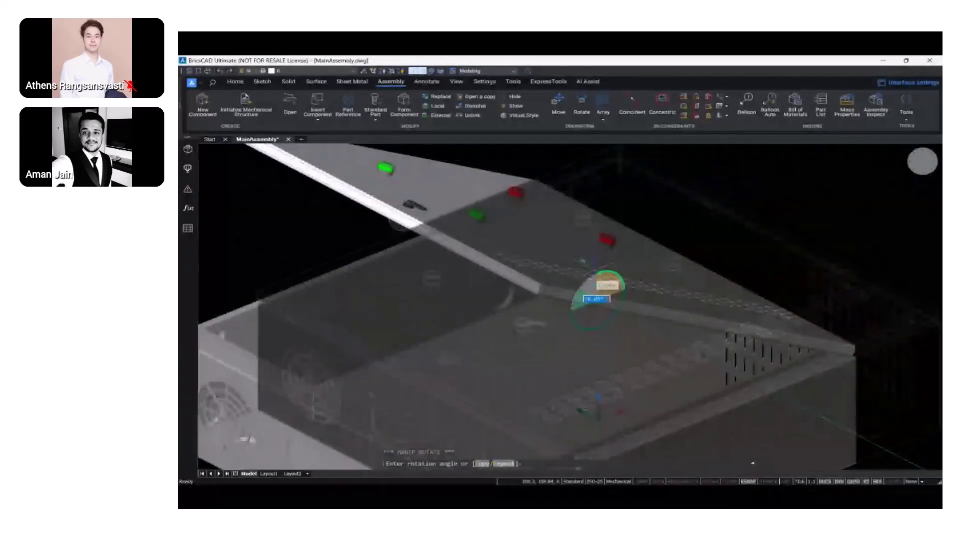
scroll(594, 299, "down", 6)
key("Escape")
key("Escape")
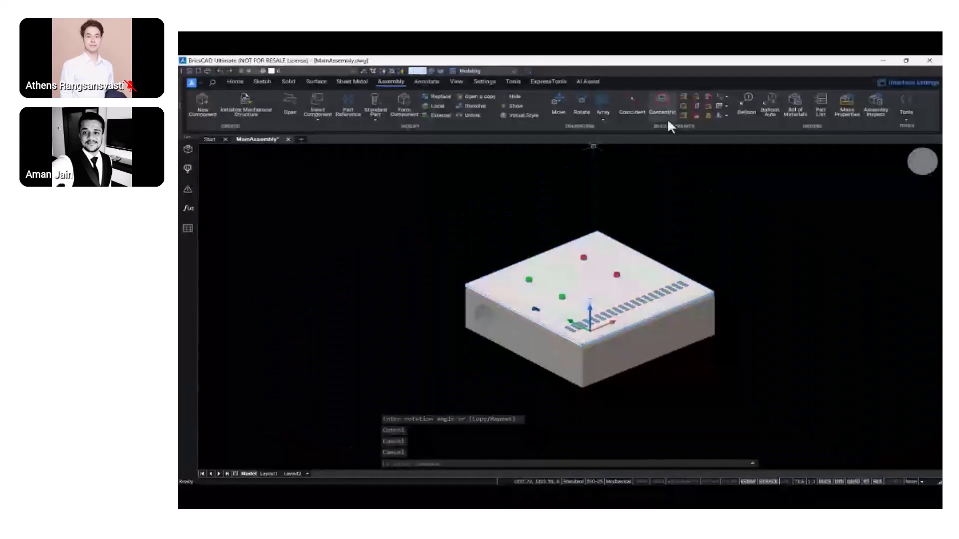
- Apply a Fix constraint to the enclosure body's fan-side wall and the adjacent plain side wall
left_click(703, 119)
scroll(560, 347, "up", 4)
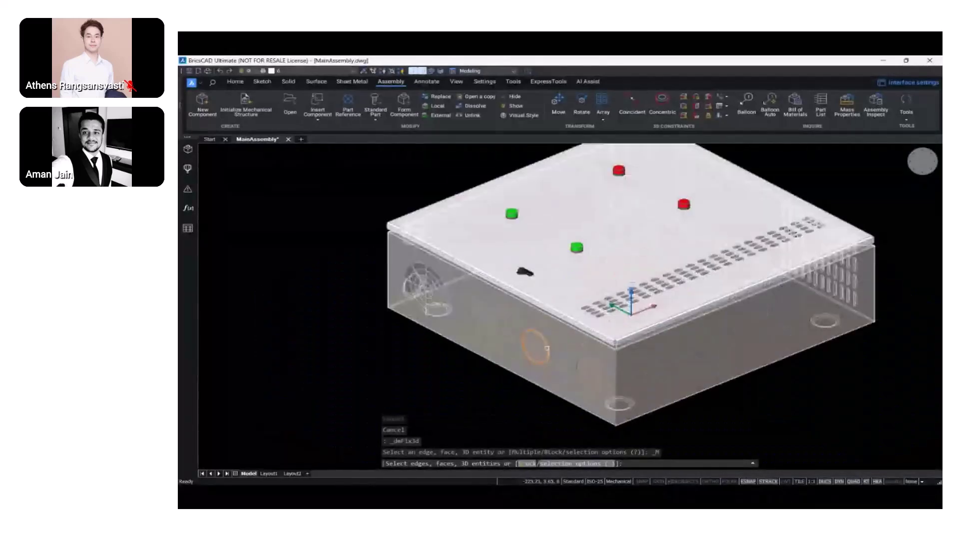
left_click(560, 347)
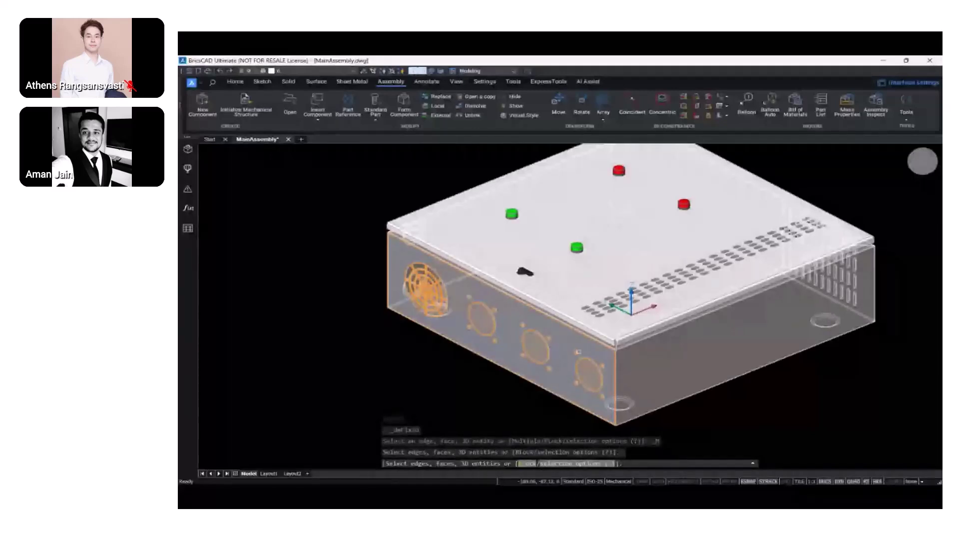
scroll(641, 365, "down", 4)
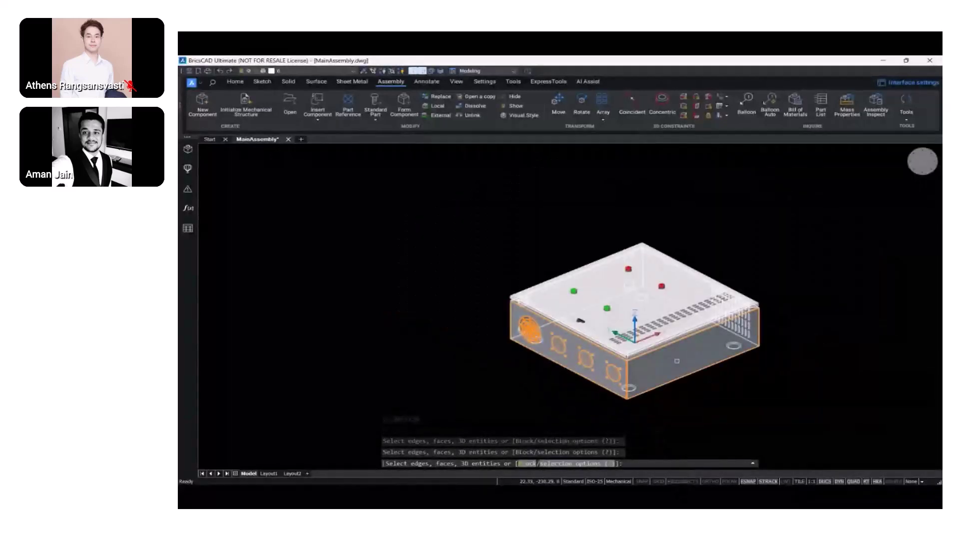
key("Return")
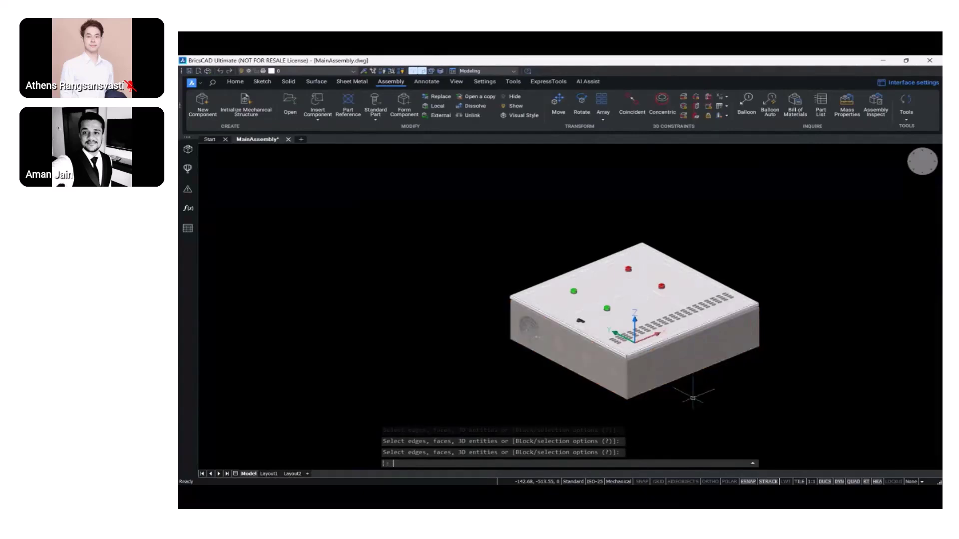
- Test the door's opening motion about the hinges with rotation angles of 45 and 135 degrees
left_click(654, 314)
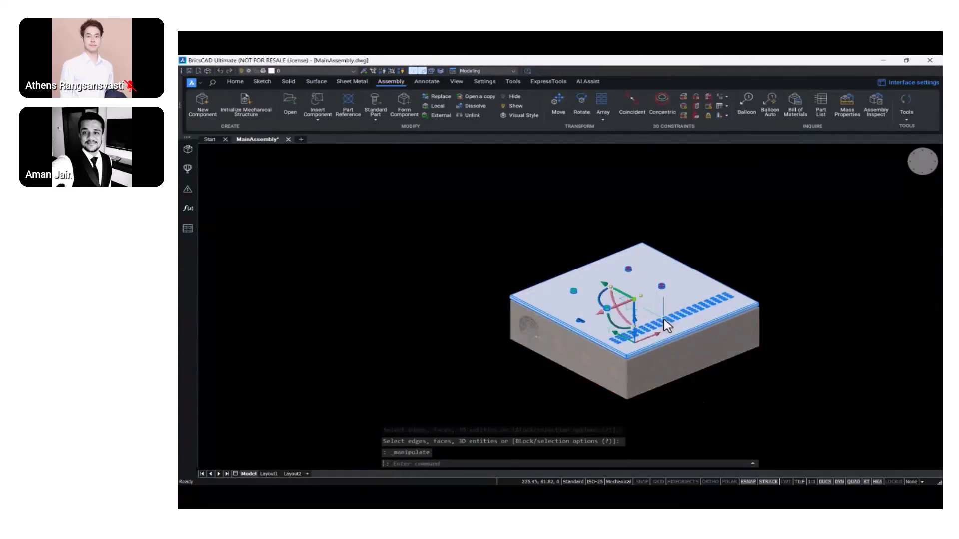
scroll(618, 305, "up", 3)
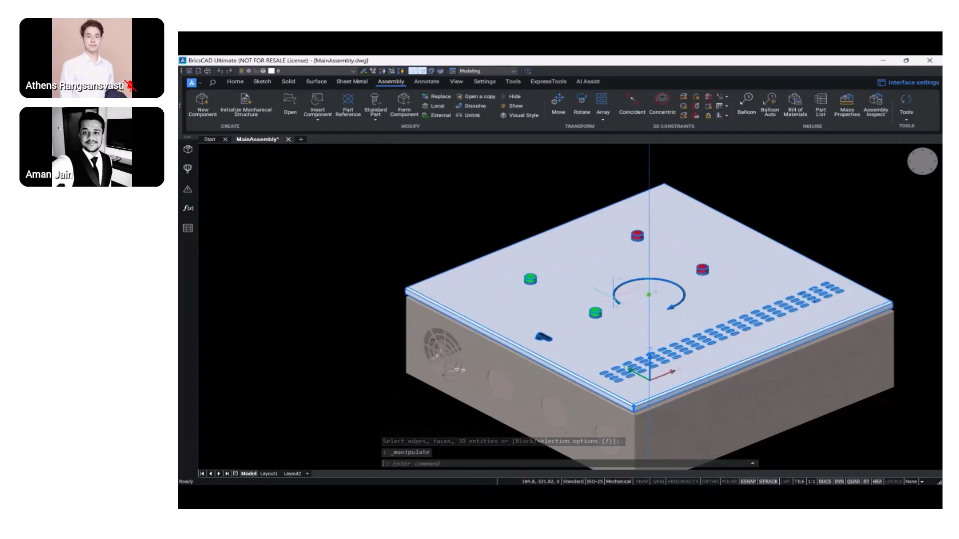
left_click(624, 314)
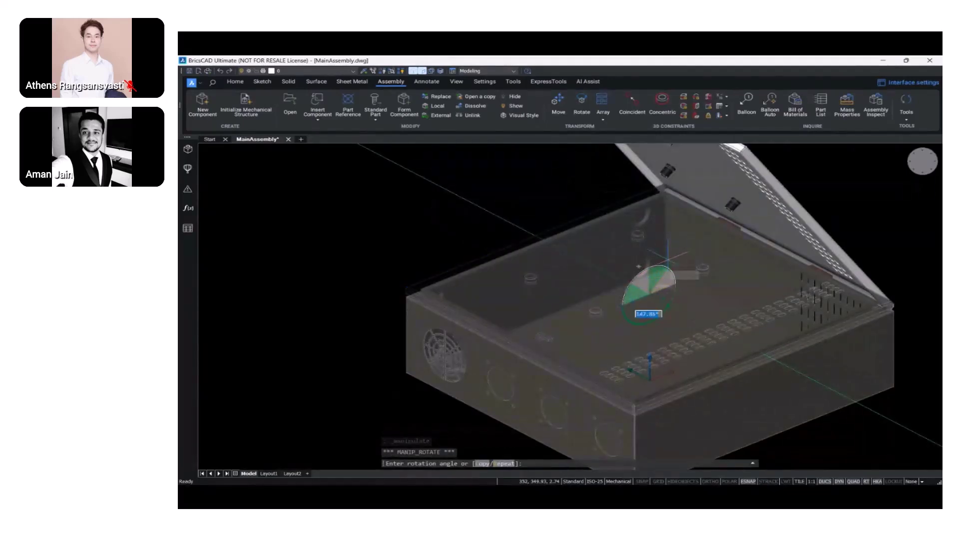
type("45135")
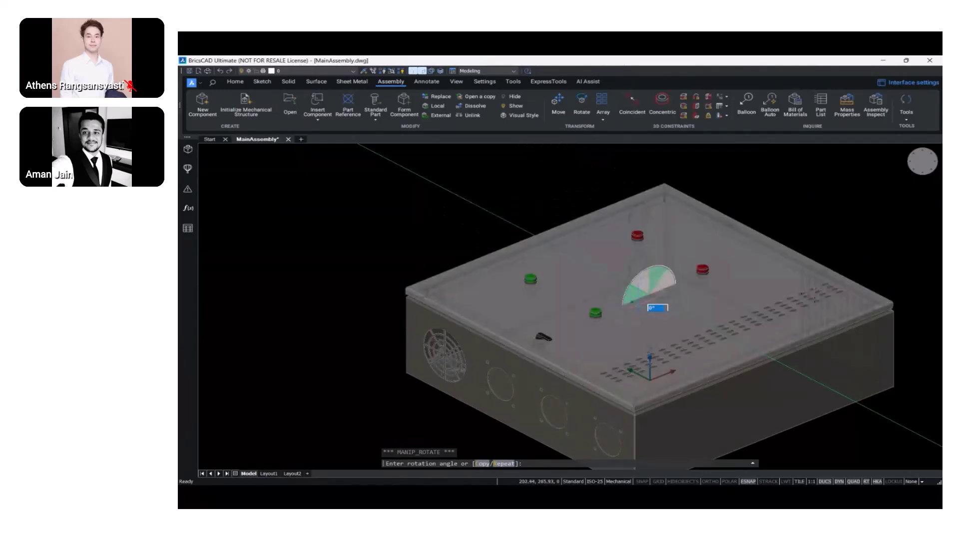
key("Escape")
key("Escape")
scroll(639, 296, "down", 3)
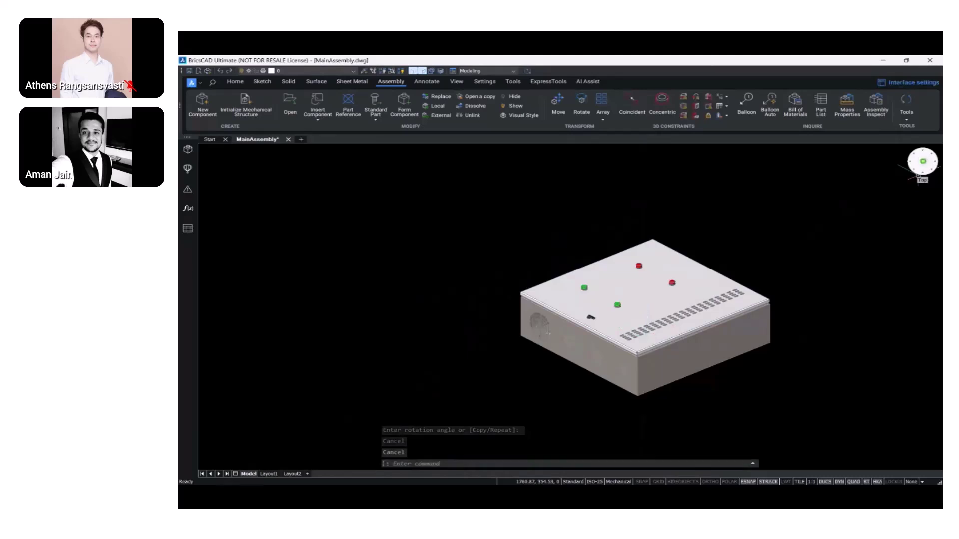
- Inspect how the door and body hinges line up in the top view with the 2dWireframe visual style
left_click(918, 174)
left_click(492, 71)
left_click(493, 79)
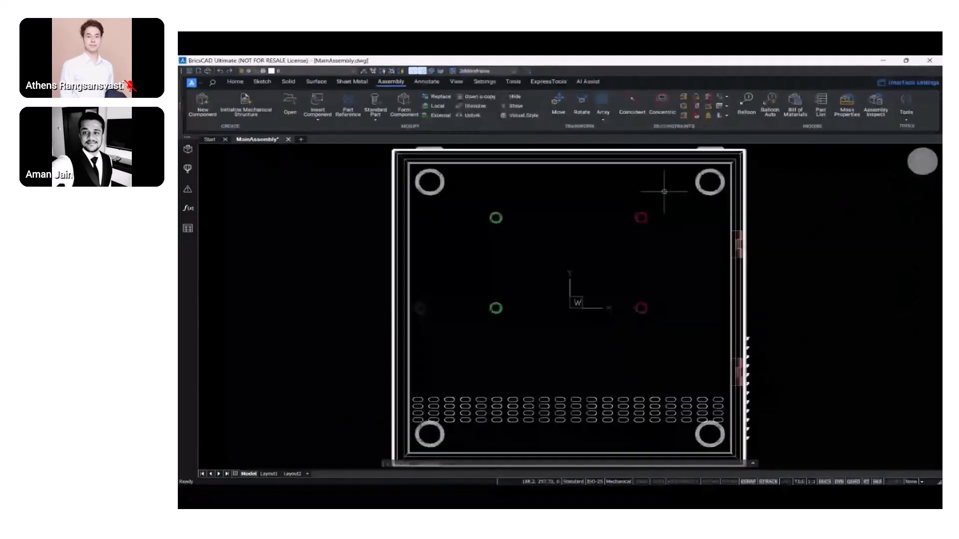
scroll(764, 262, "down", 5)
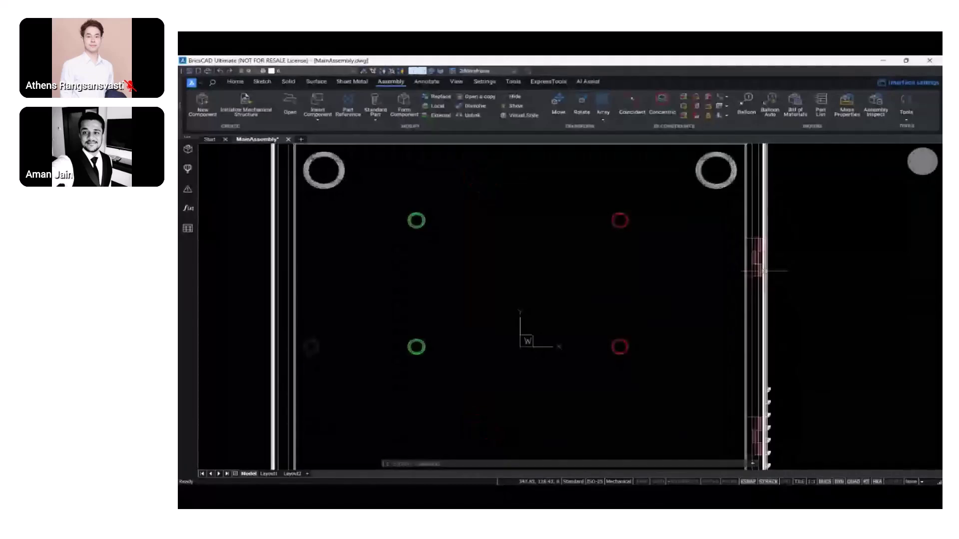
scroll(713, 404, "up", 5)
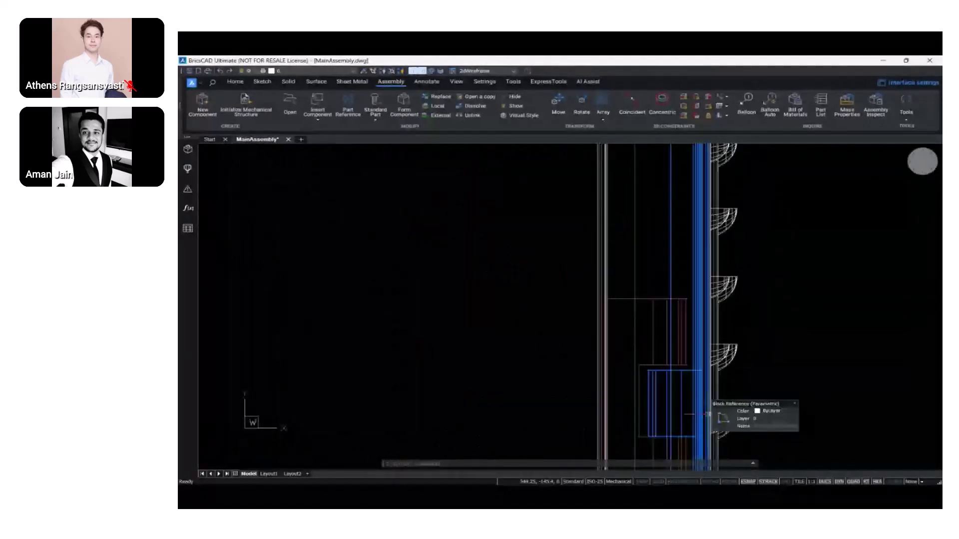
scroll(705, 413, "down", 3)
middle_click_drag(699, 412, 670, 341)
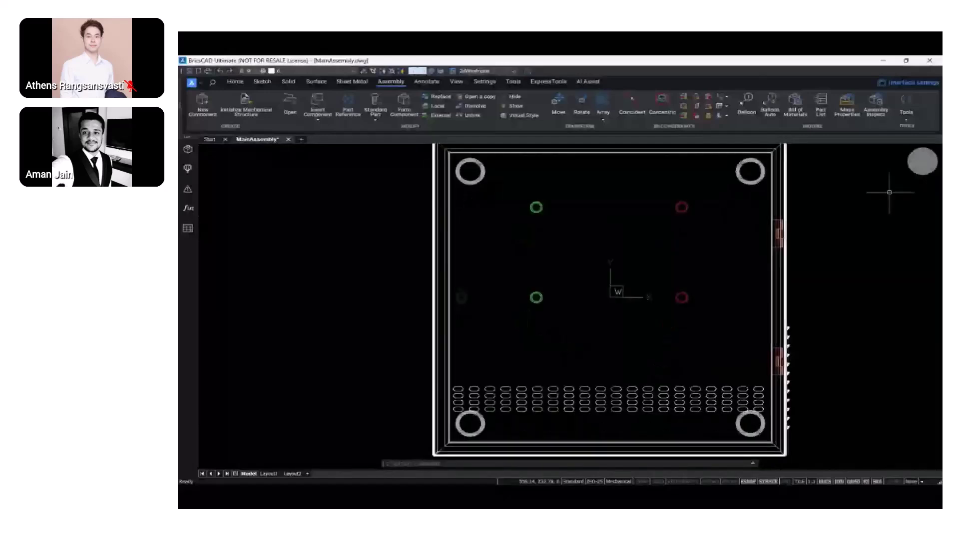
- Return to the Top Front Left isometric view and restore the Modeling visual style
left_click(913, 169)
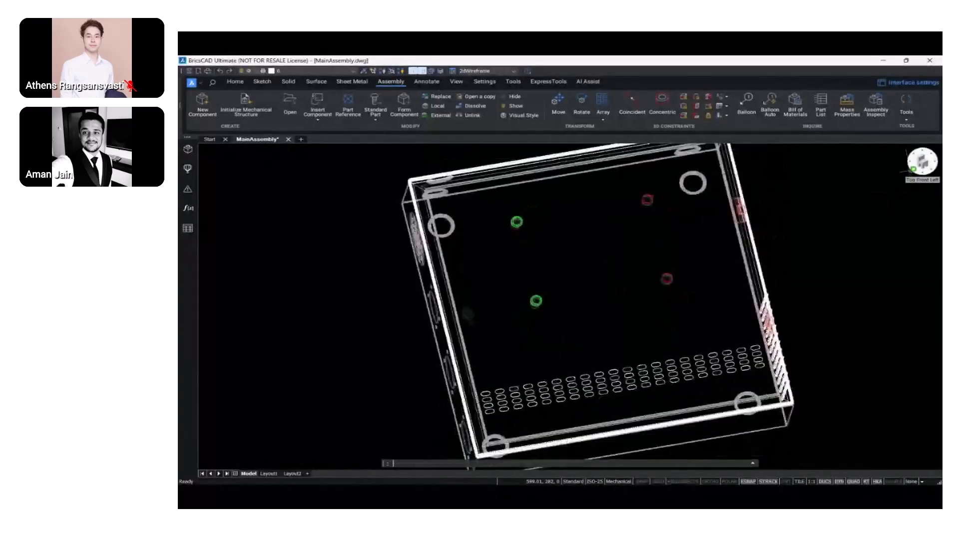
left_click(513, 72)
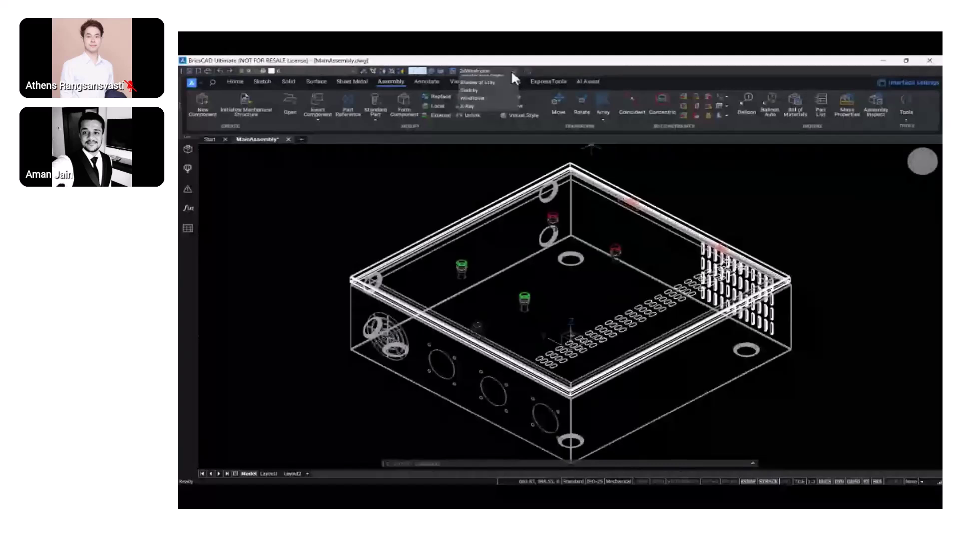
left_click(476, 100)
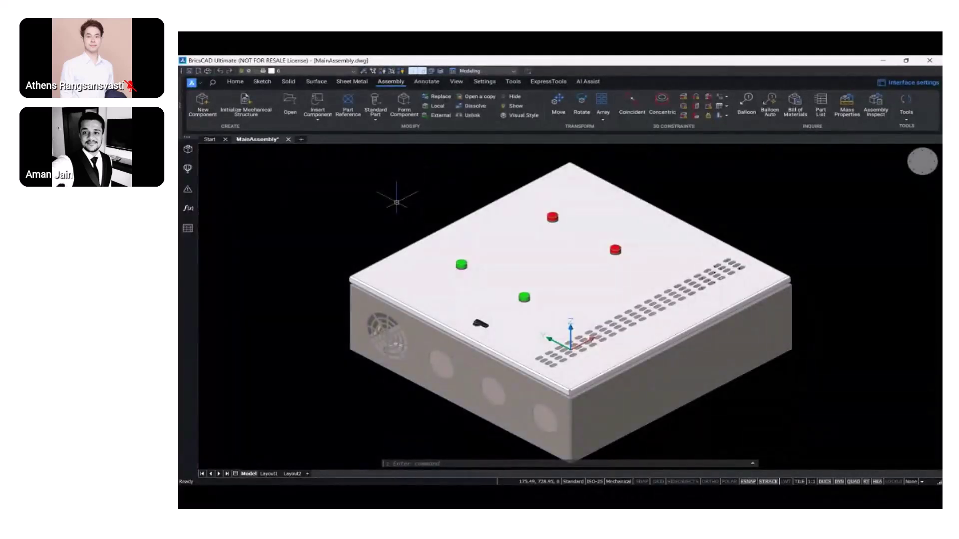
- Save the MainAssembly drawing and bring up the annotation and drawing view tools
left_click(189, 71)
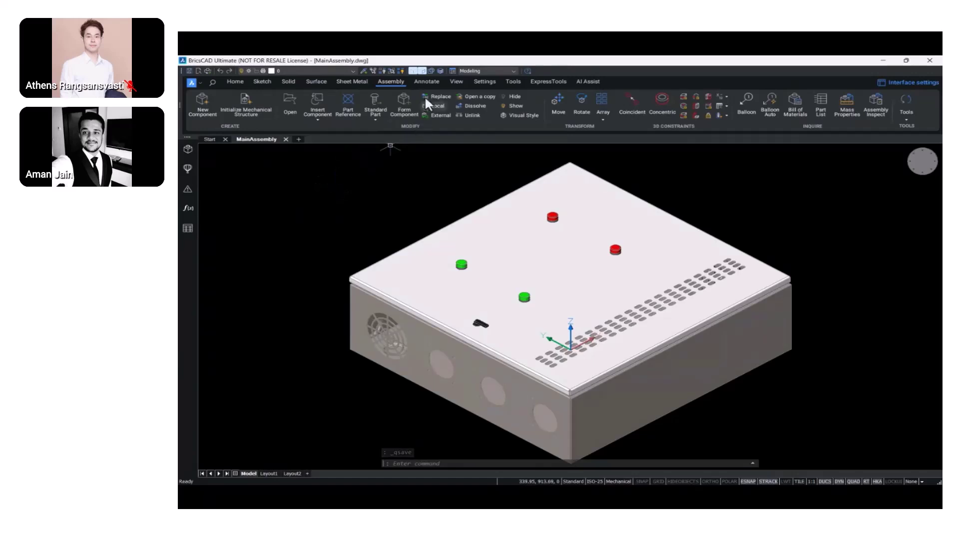
left_click(429, 82)
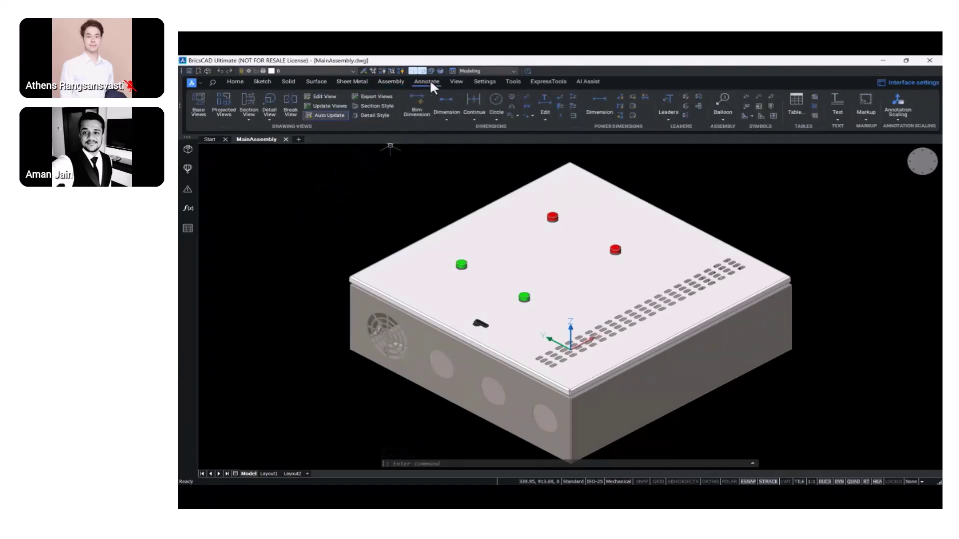
- Remove the default model viewport from the Layout1 sheet
left_click(269, 474)
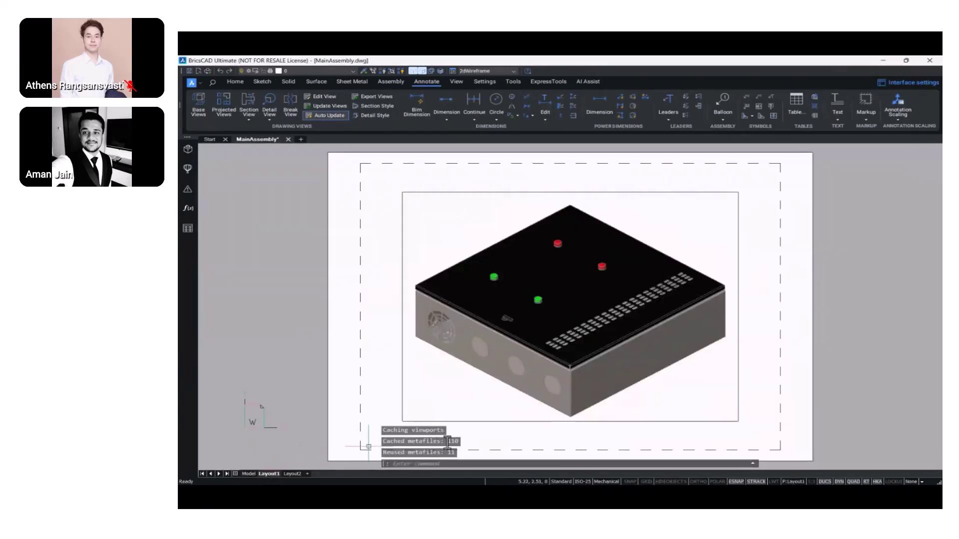
left_click(472, 422)
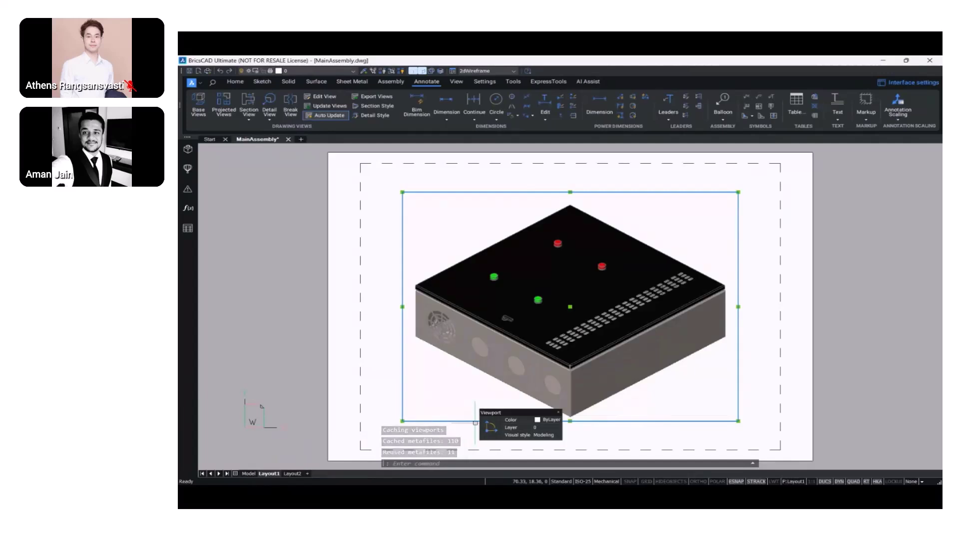
key("Delete")
- Set Layout1's paper size to ISO A3 (297.00 x 420.00 MM) in its page setup
right_click(275, 471)
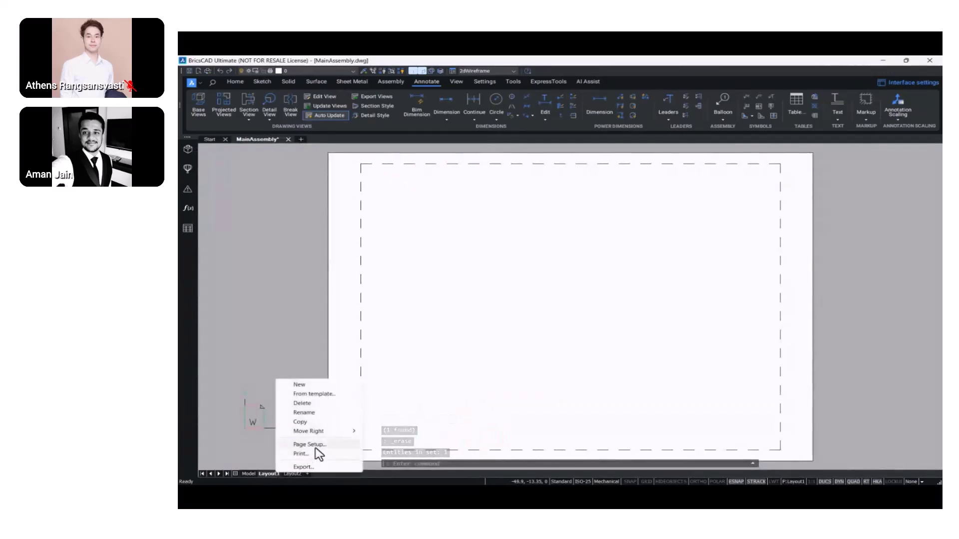
left_click(315, 448)
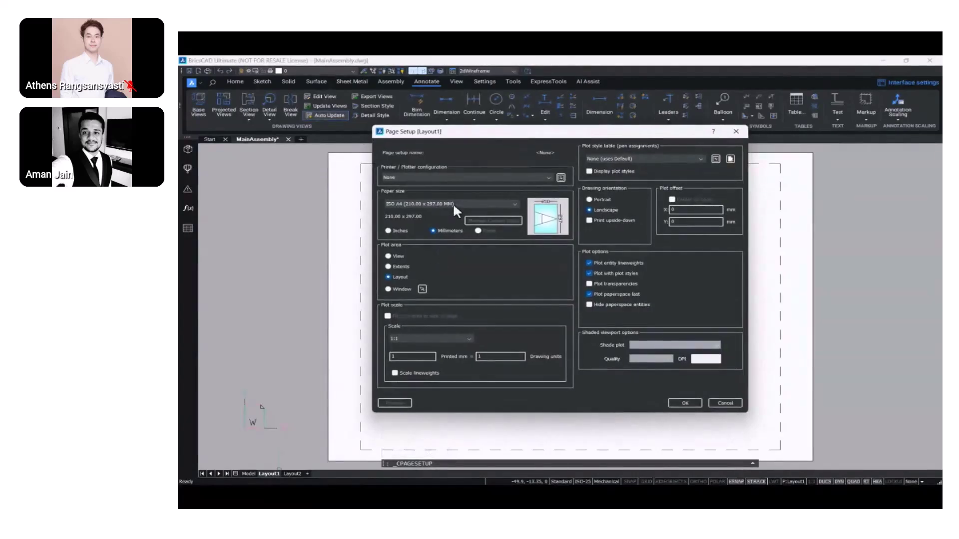
left_click(453, 205)
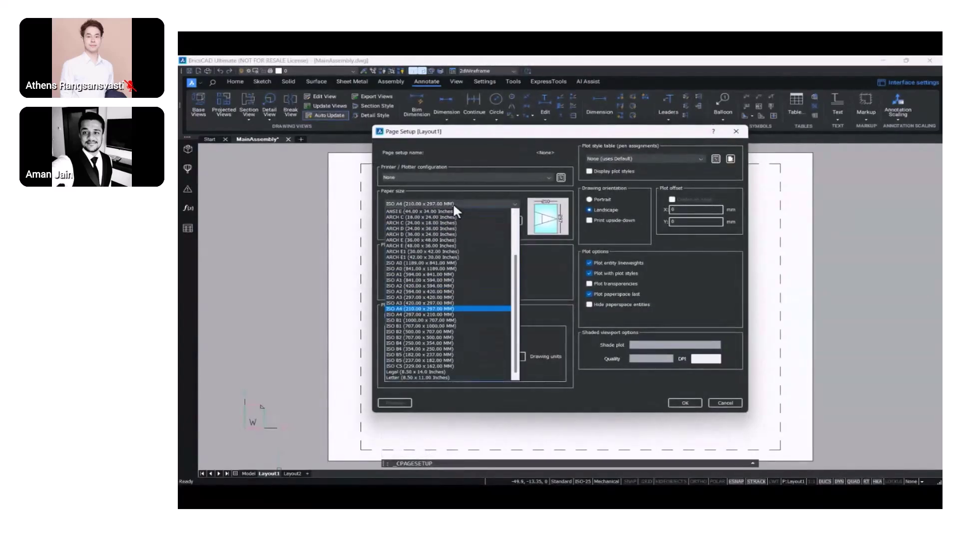
left_click(408, 297)
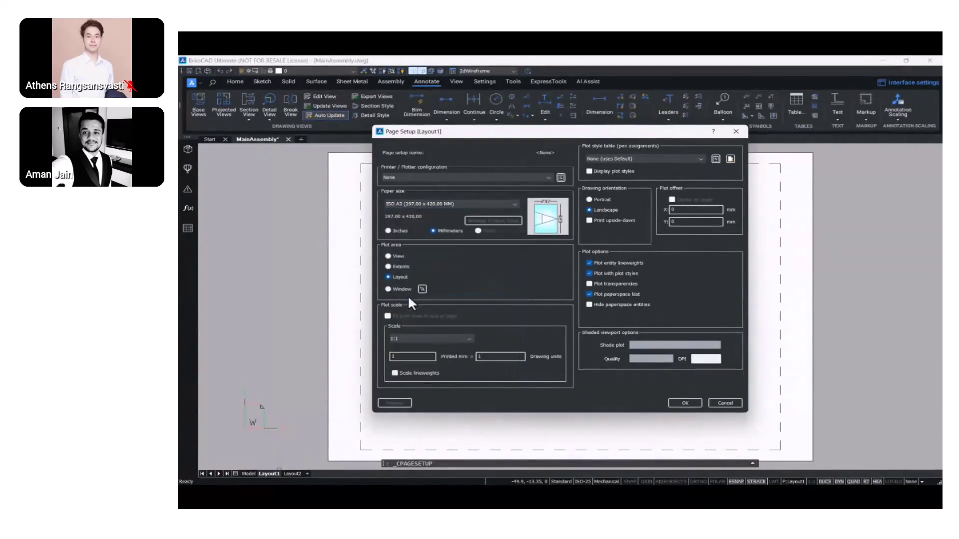
left_click(688, 404)
scroll(584, 370, "down", 1)
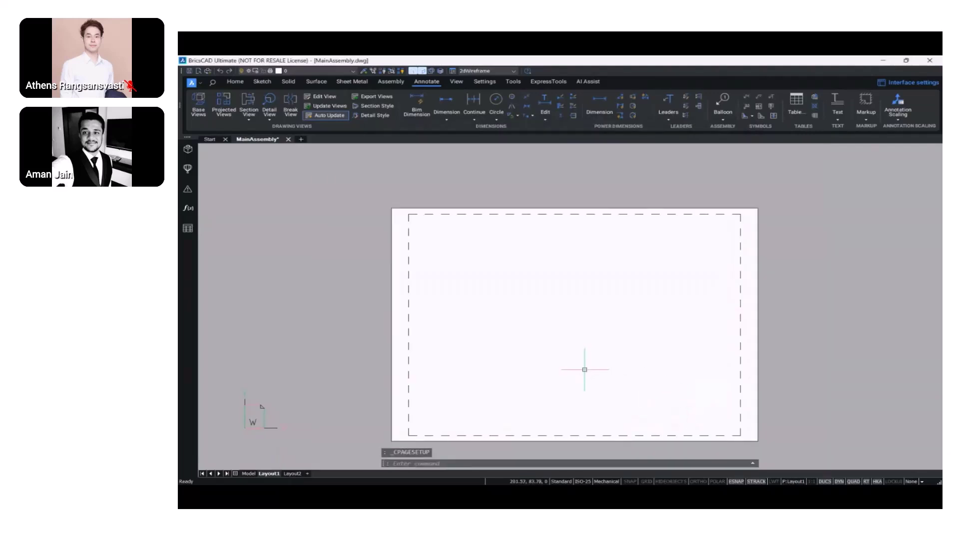
middle_click_drag(581, 370, 571, 350)
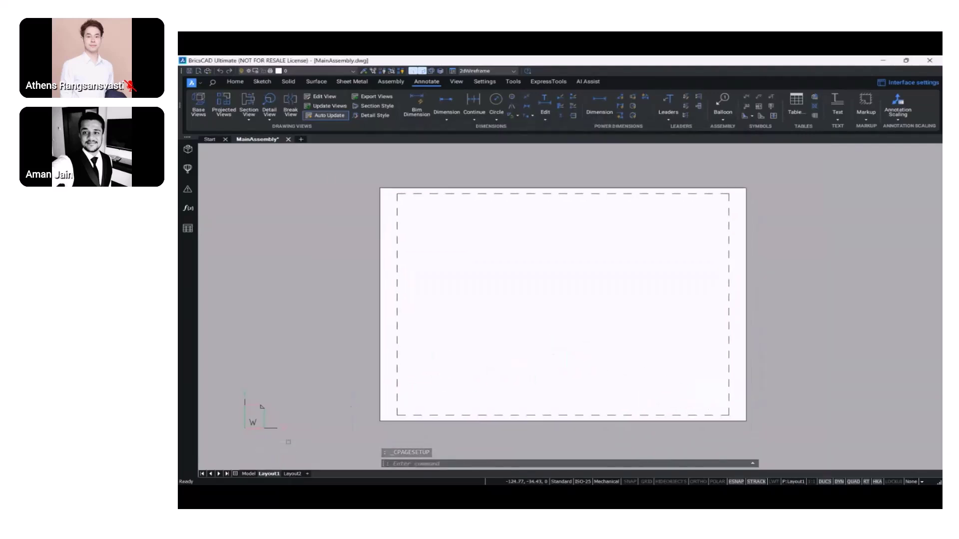
- Generate a base view of the entire model on Layout1 and place the front view in the sheet's upper-left corner
left_click(248, 474)
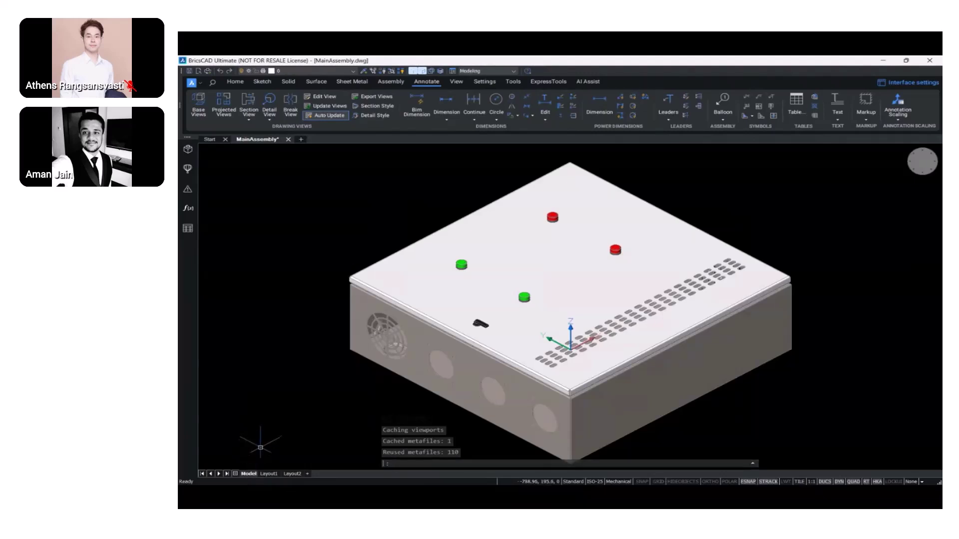
left_click(203, 107)
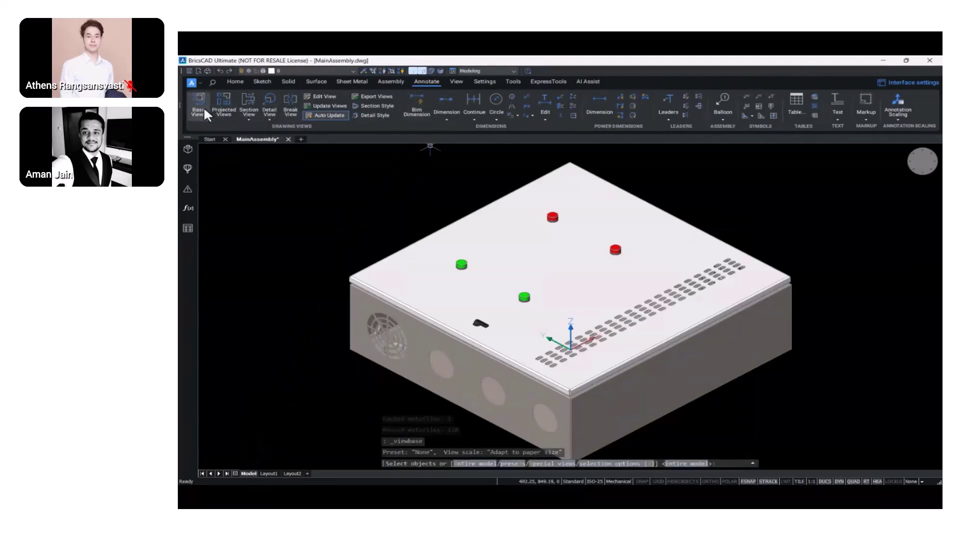
left_click(472, 464)
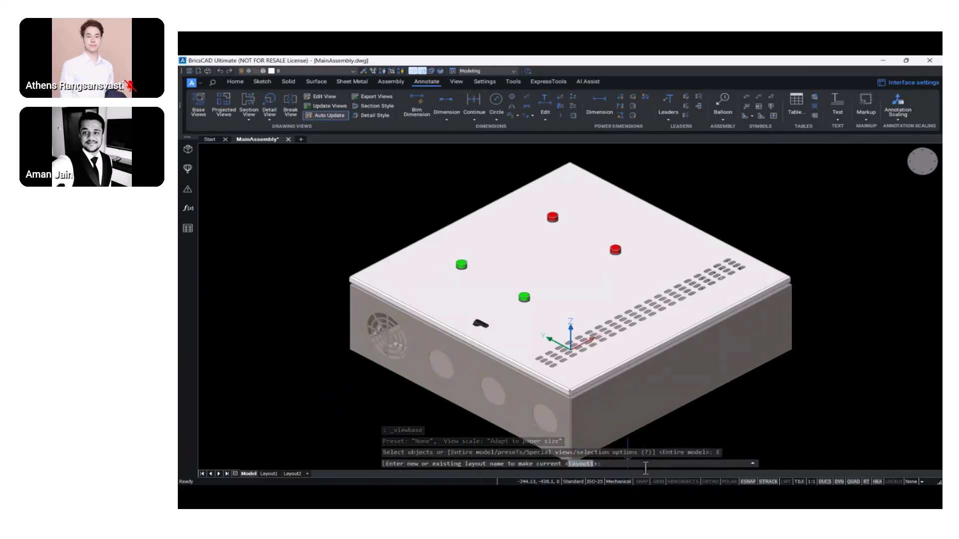
left_click(580, 464)
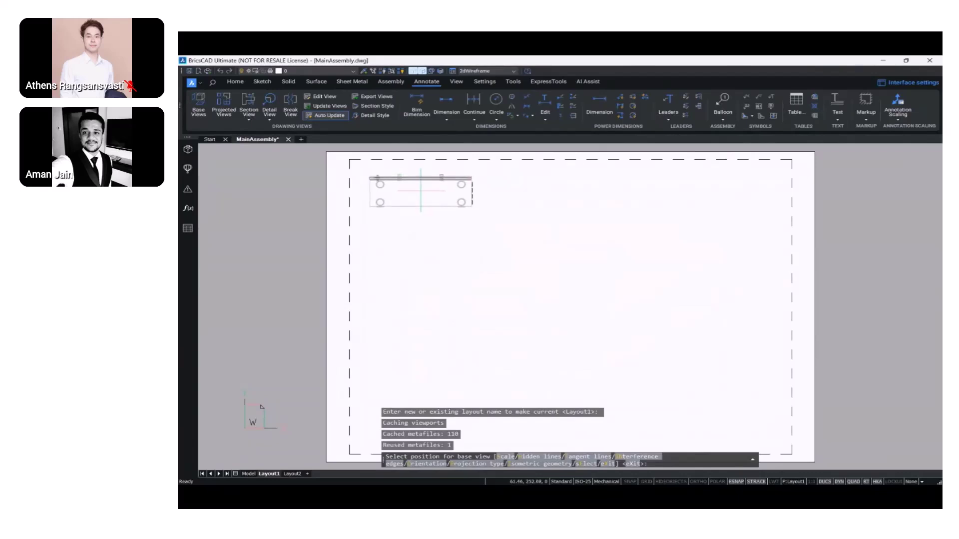
left_click(419, 187)
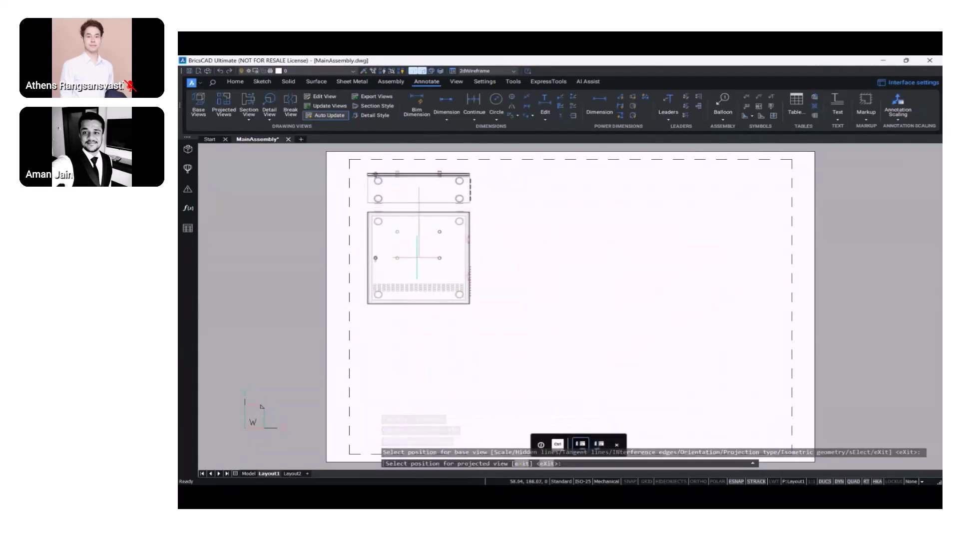
- Project a top view below the front view, a side view to its right, and an isometric view in the sheet's lower-right corner
left_click(419, 243)
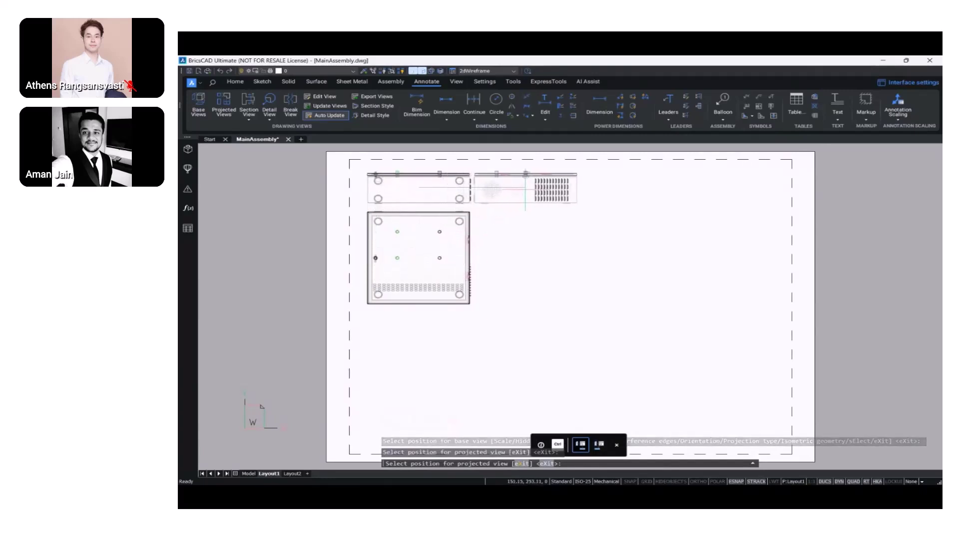
left_click(529, 188)
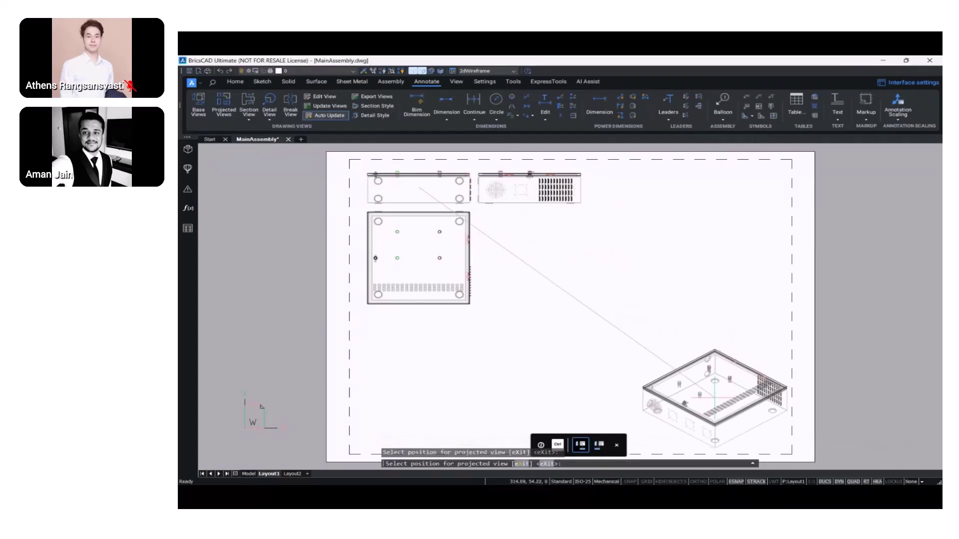
left_click(715, 397)
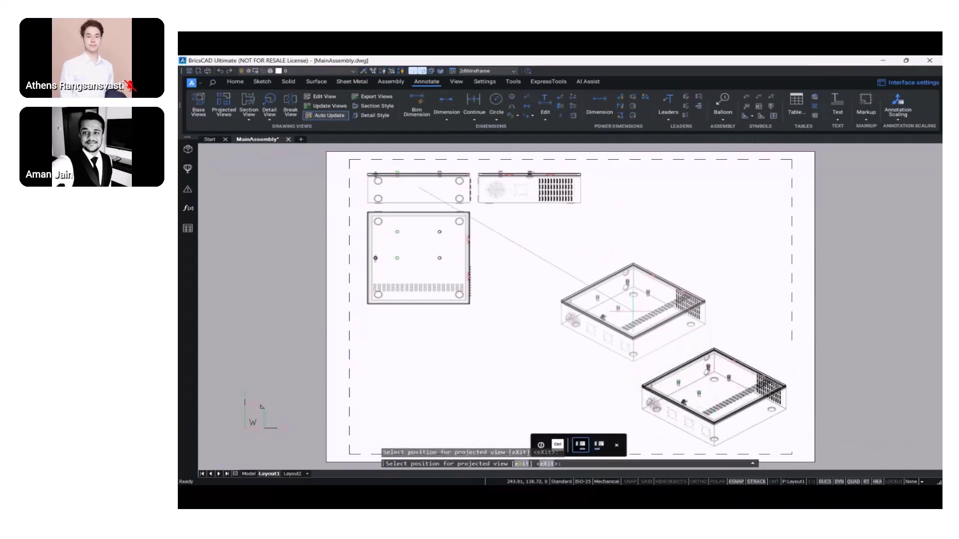
key("Return")
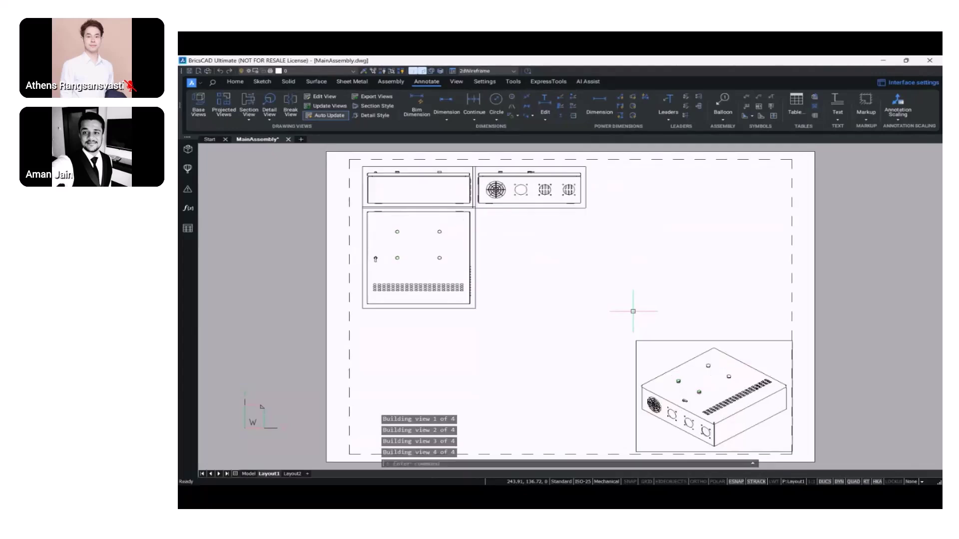
- Change the isometric drawing view's geometry from 2D to 3D
left_click(687, 341)
key("ctrl+1")
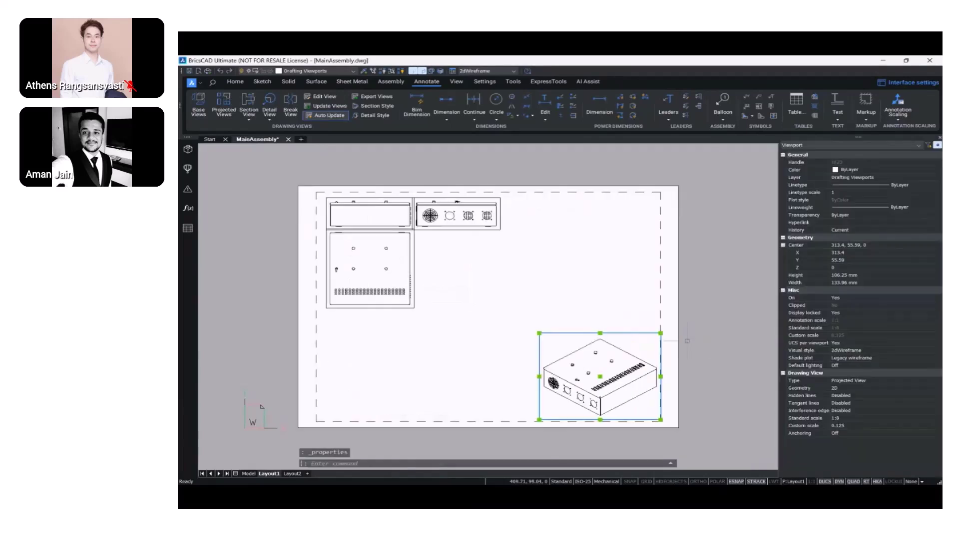
left_click(846, 388)
left_click(835, 400)
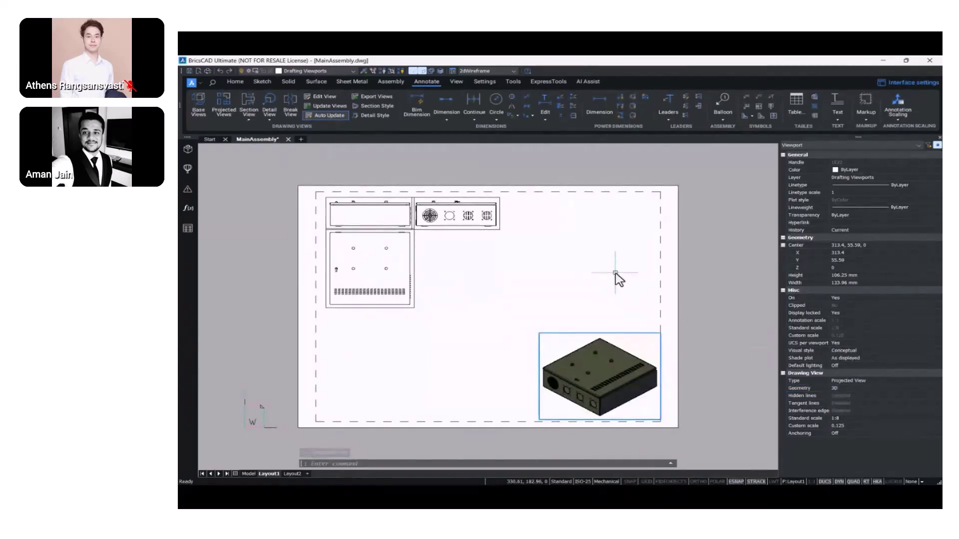
key("Escape")
- Move the side view viewport horizontally to the right, leaving a wide gap from the front view
scroll(429, 239, "up", 1)
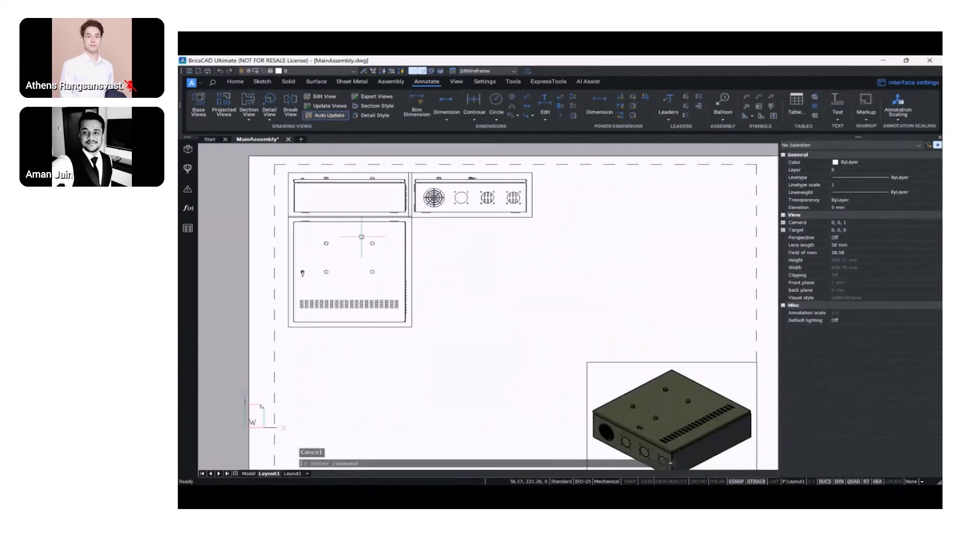
scroll(335, 231, "up", 2)
scroll(417, 229, "down", 1)
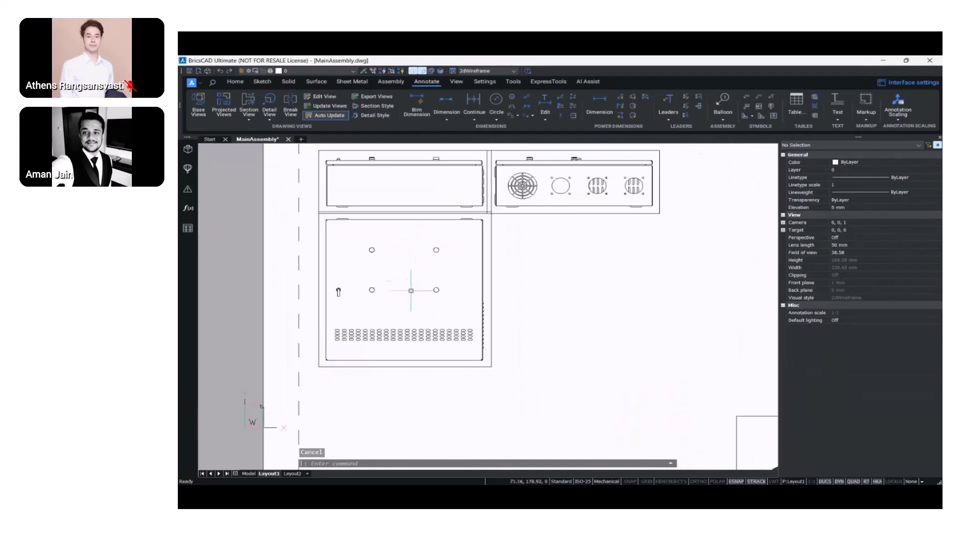
left_click(644, 213)
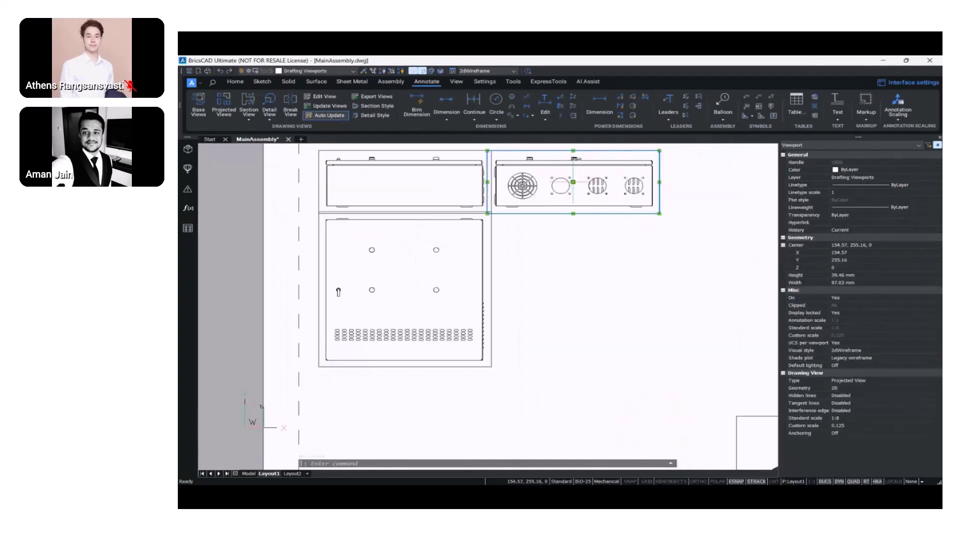
left_click(572, 182)
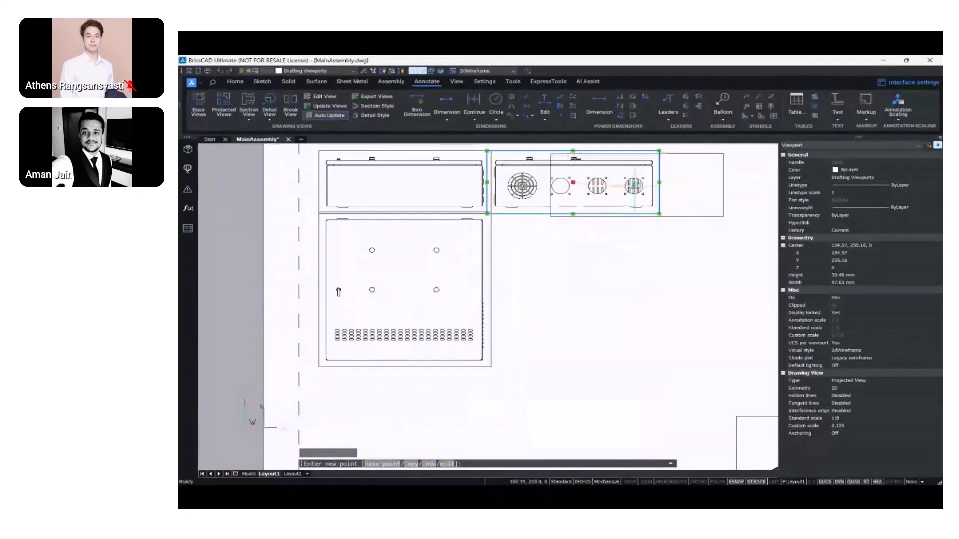
left_click(645, 183)
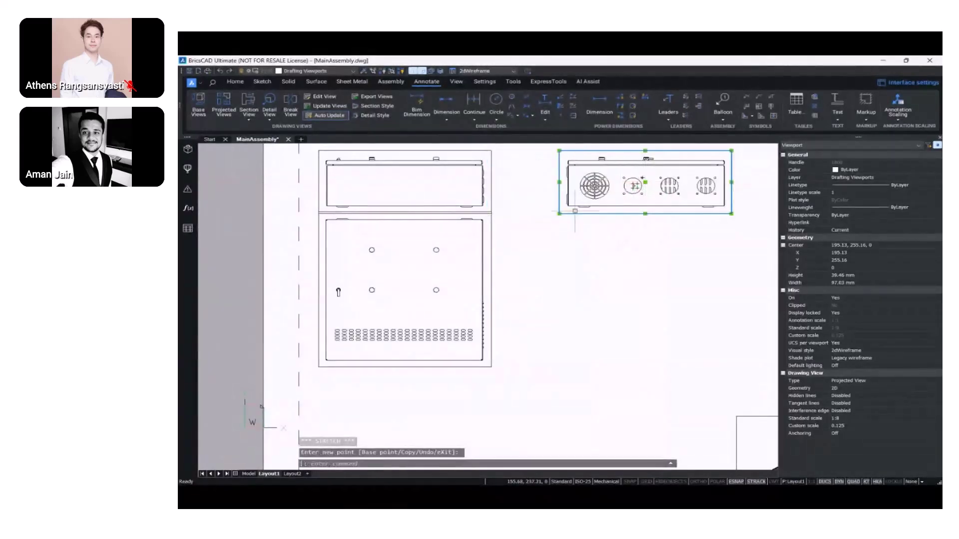
key("Escape")
- Move the top view viewport straight down to leave a clear gap below the front view
left_click(492, 250)
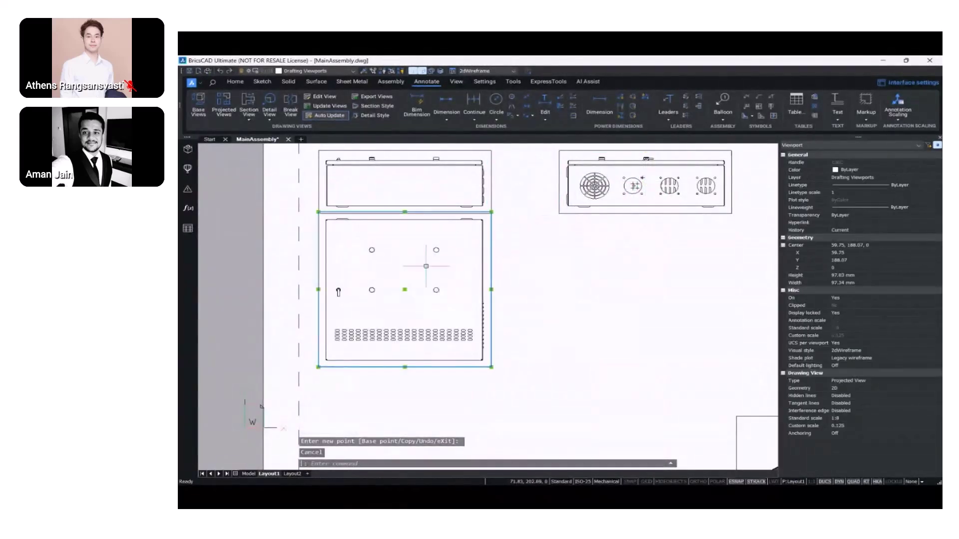
left_click(405, 290)
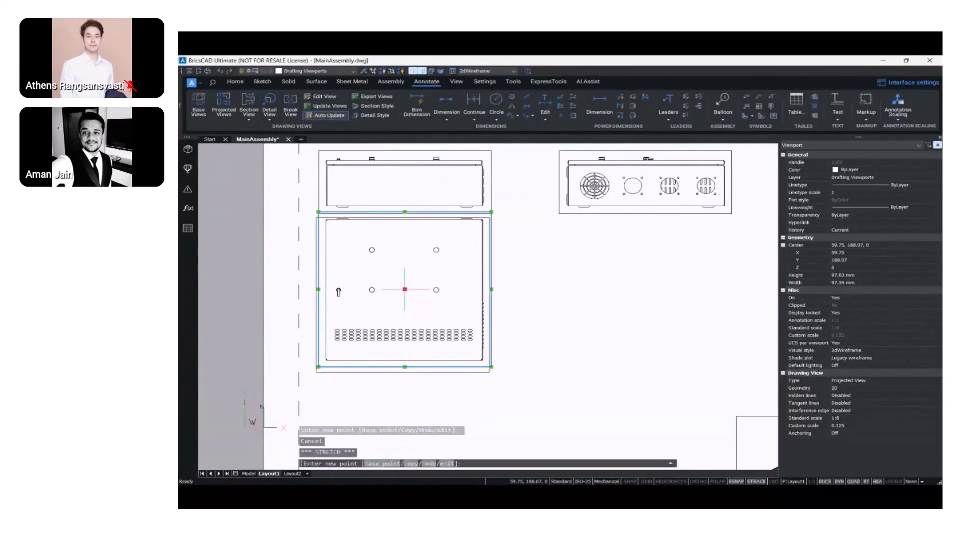
left_click(405, 367)
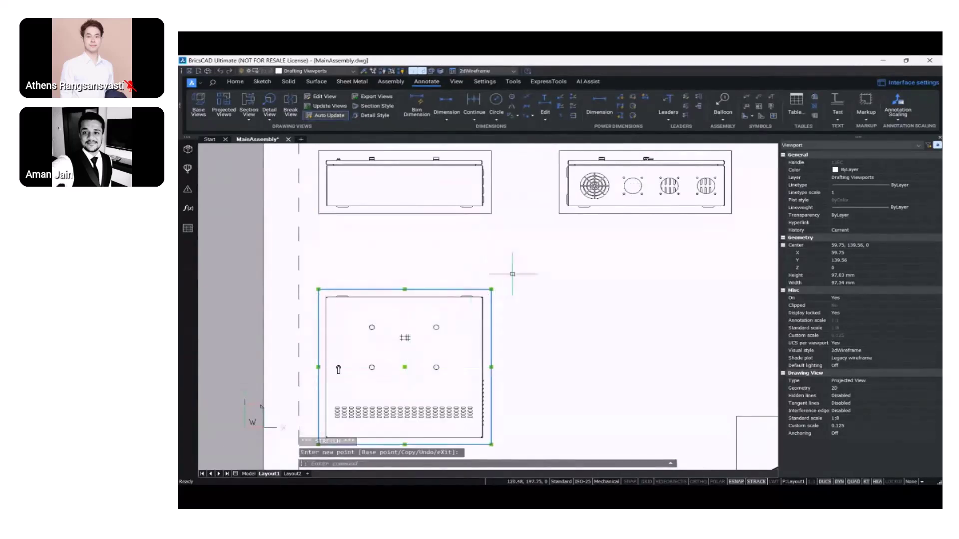
scroll(488, 278, "down", 1)
key("Escape")
scroll(494, 261, "down", 2)
scroll(496, 261, "down", 1)
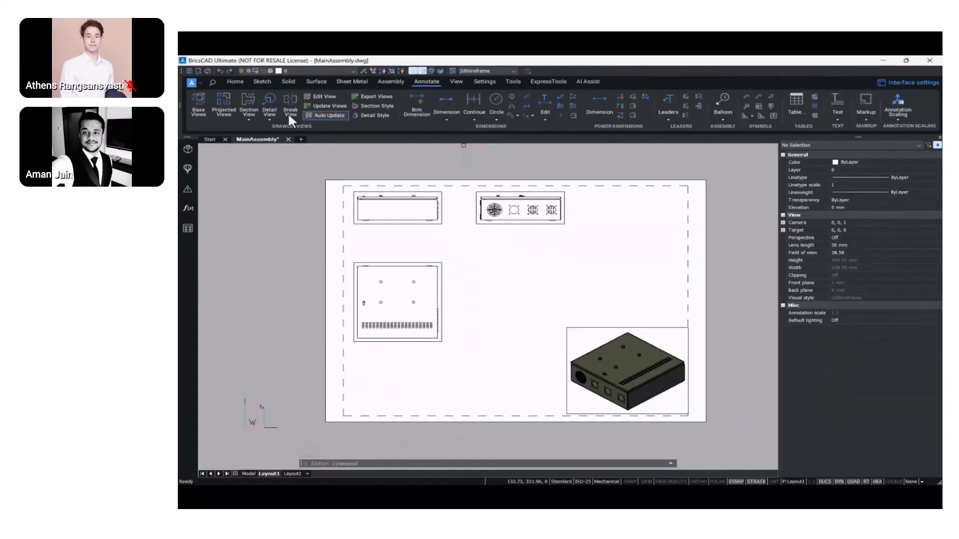
- Define a full section with a horizontal section line A-A through the fan grille and openings of the side view
left_click(254, 119)
left_click(272, 134)
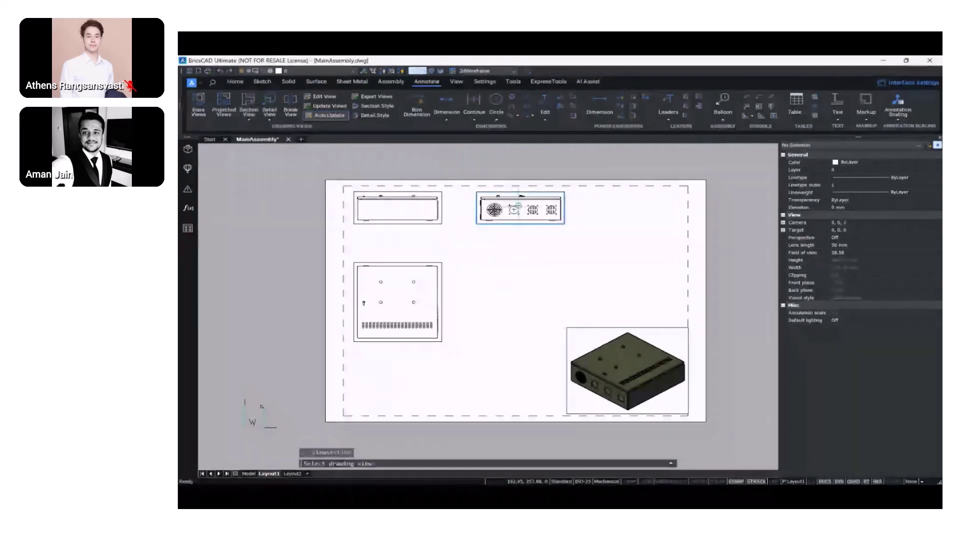
scroll(522, 209, "up", 5)
left_click(539, 213)
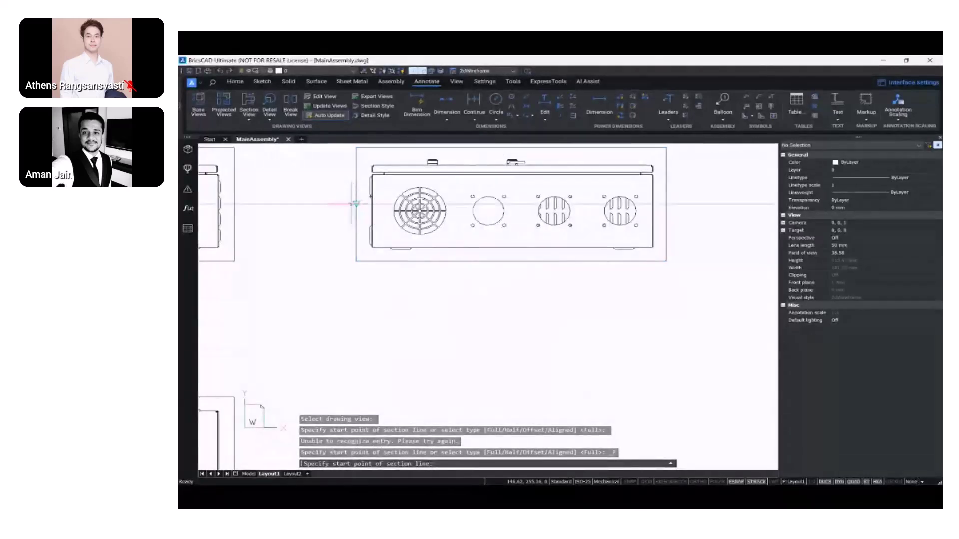
left_click(340, 205)
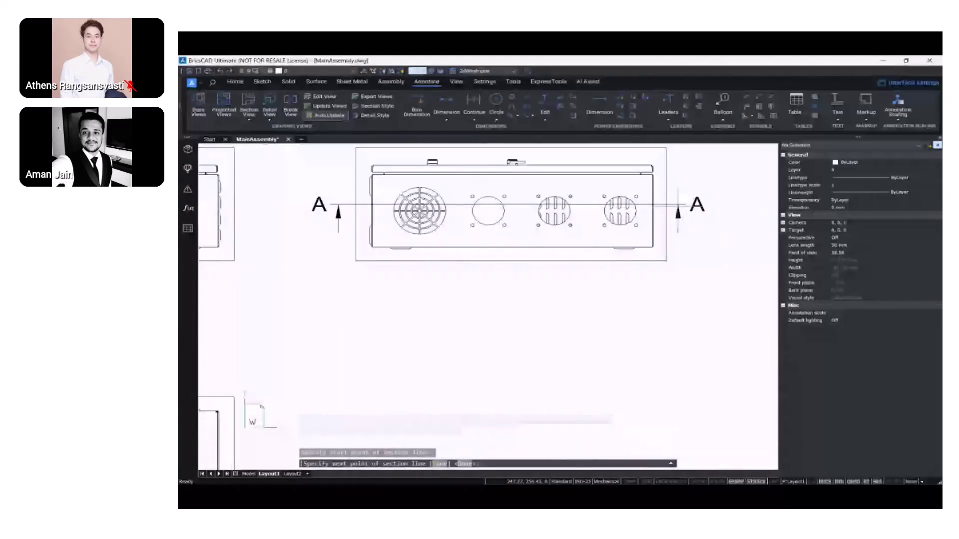
key("Return")
- Place section view A-A directly below the side view, keeping the default view options
middle_click_drag(610, 269, 616, 223)
scroll(616, 222, "down", 4)
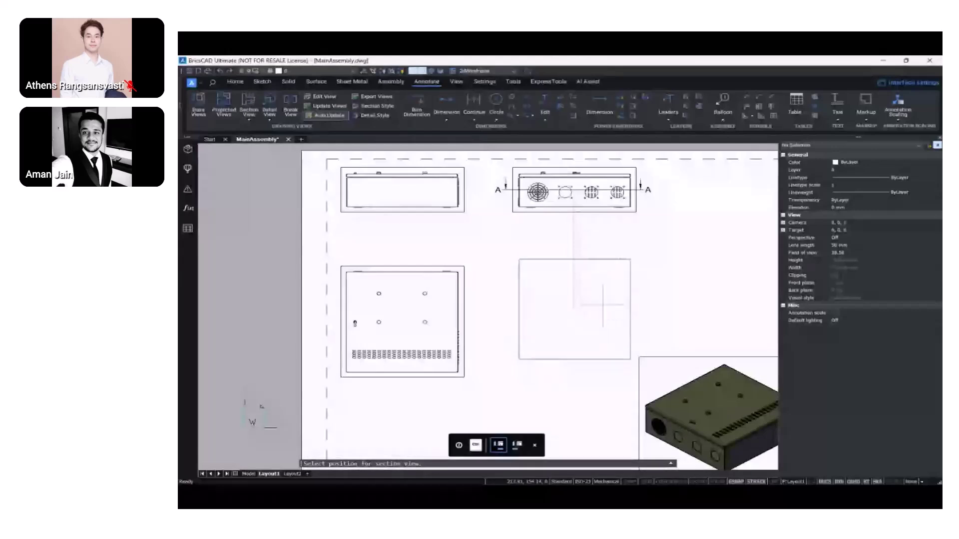
left_click(599, 303)
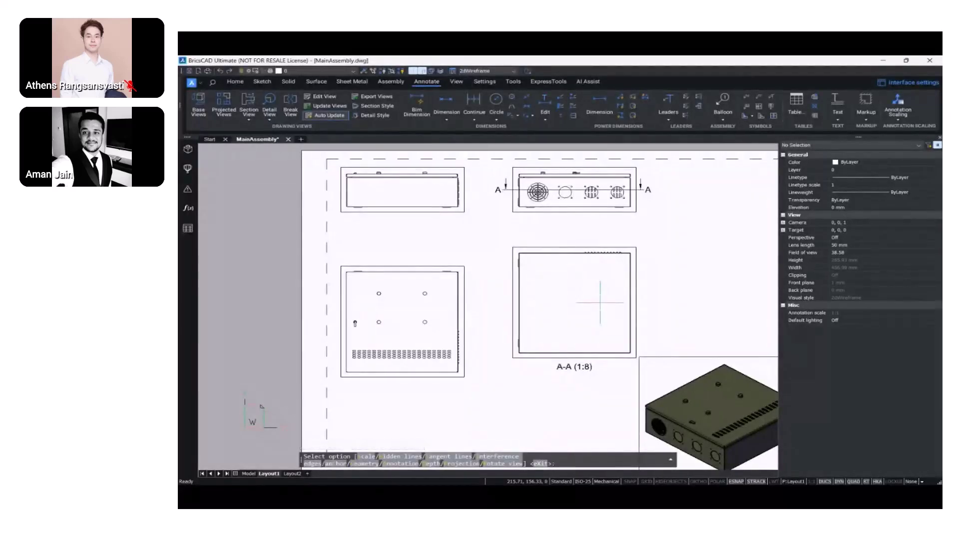
key("Return")
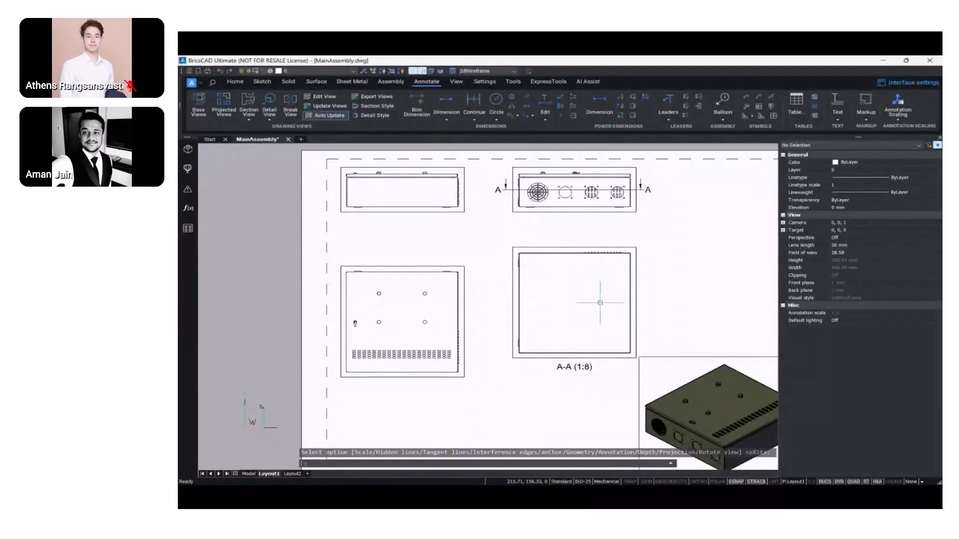
scroll(599, 260, "up", 5)
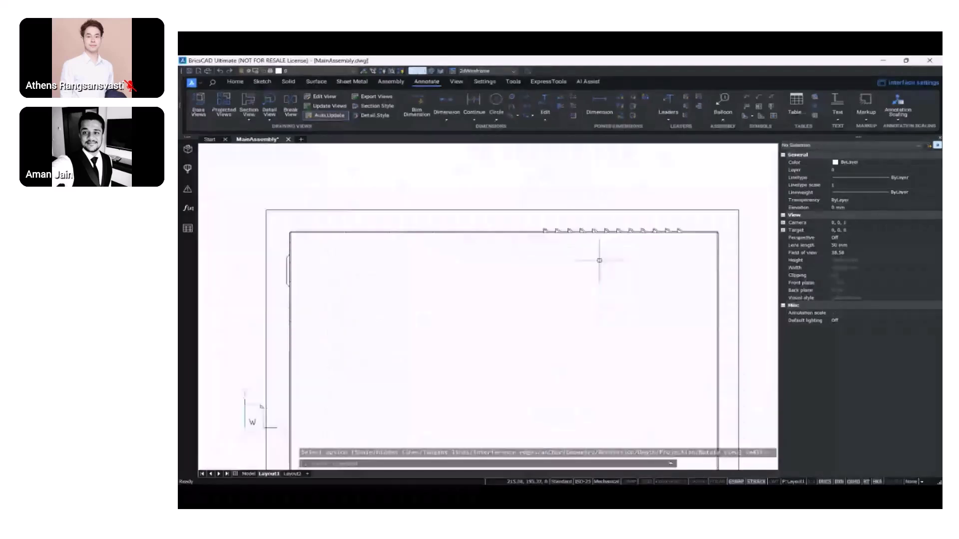
- Examine the louvre profiles along the upper wall of section view A-A
scroll(573, 228, "up", 5)
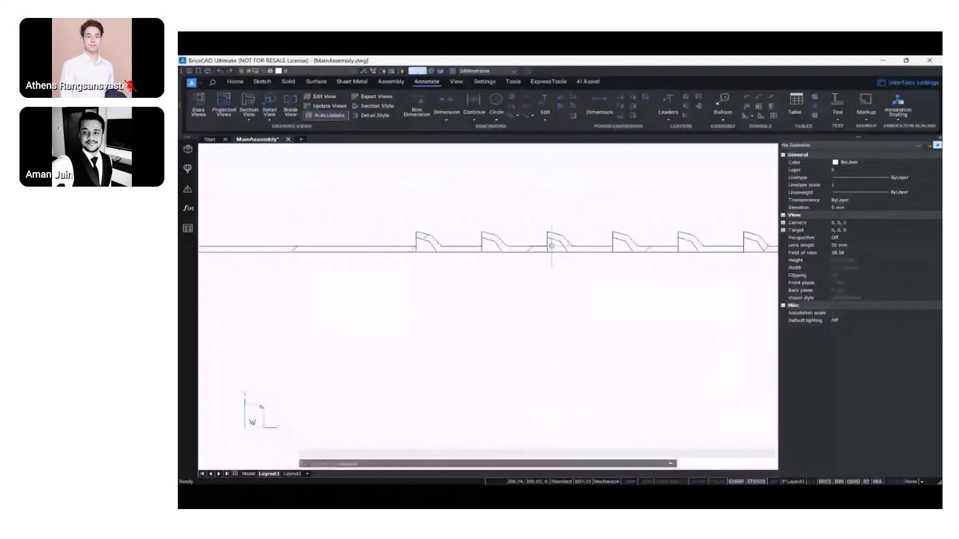
scroll(551, 246, "down", 6)
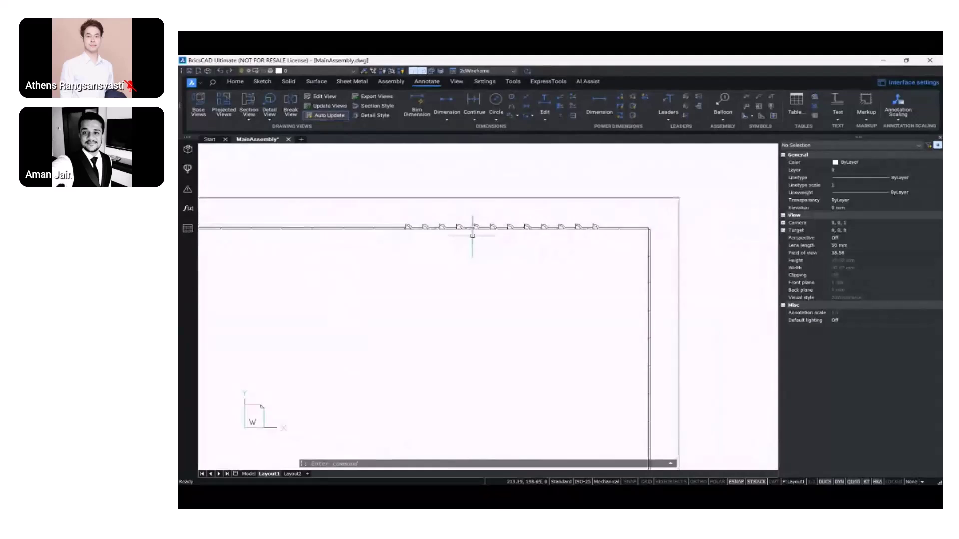
scroll(472, 236, "down", 3)
scroll(498, 220, "down", 2)
scroll(471, 274, "down", 3)
middle_click_drag(400, 283, 471, 285)
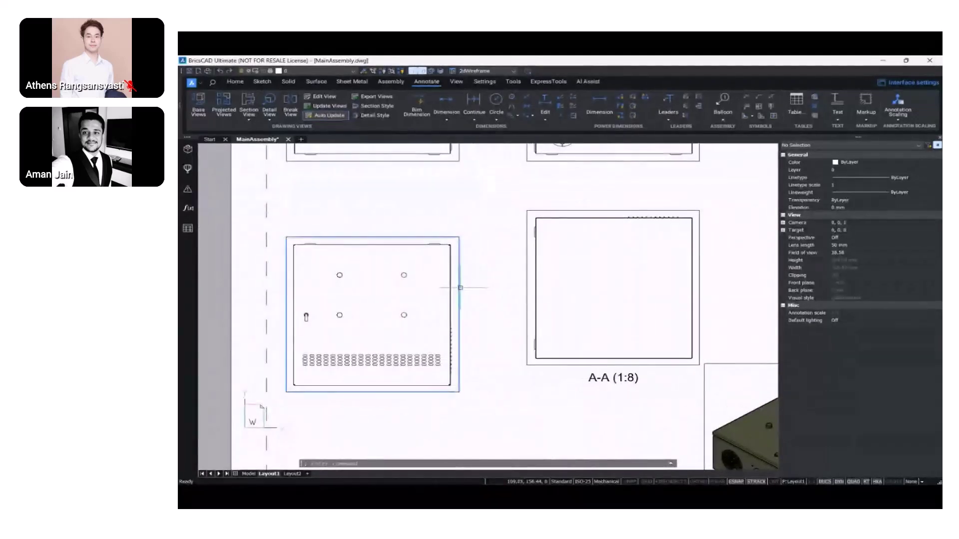
- Move the top view viewport straight up until it roughly lines up with section view A-A
left_click(459, 288)
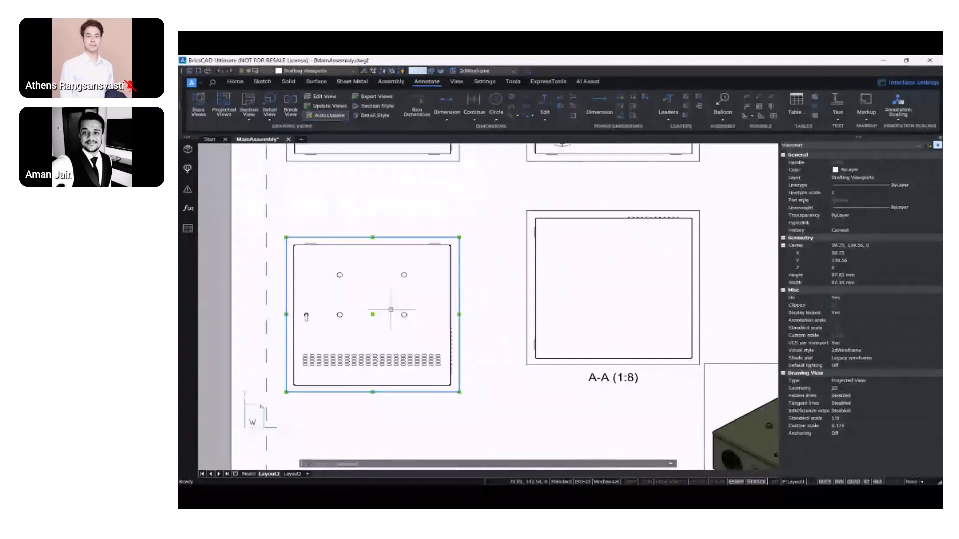
left_click(372, 314)
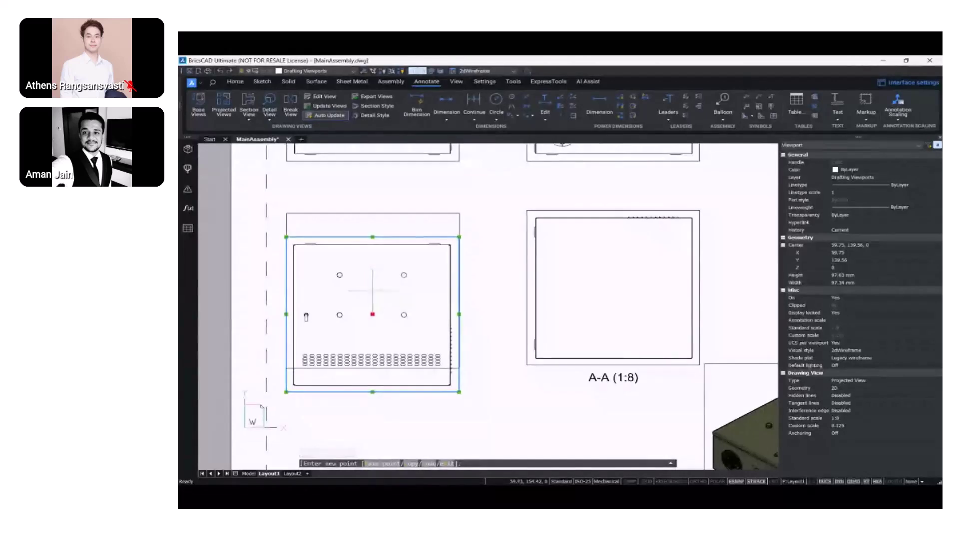
scroll(488, 283, "down", 3)
key("Escape")
scroll(480, 175, "up", 3)
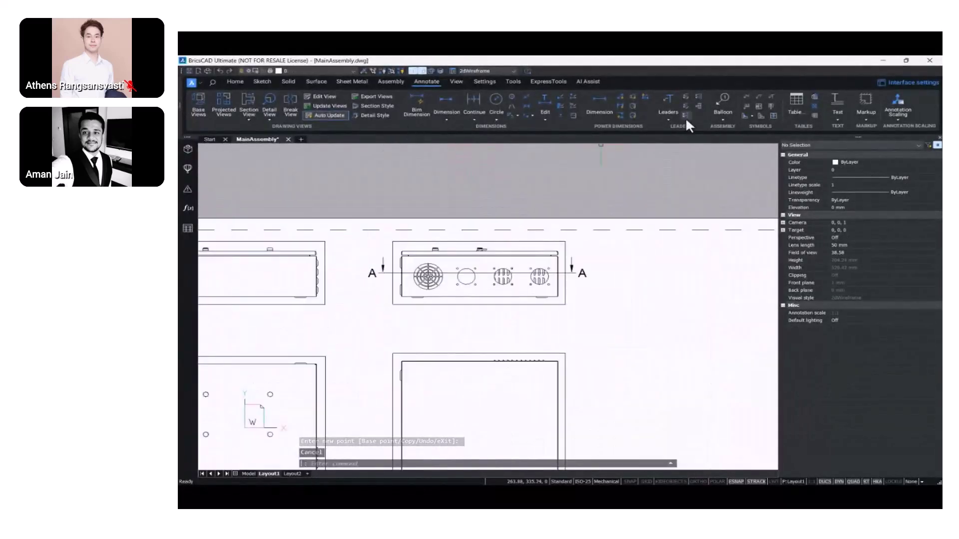
- Define a full section with a vertical section line B-B through the lock of the side view, between the round openings
left_click(248, 121)
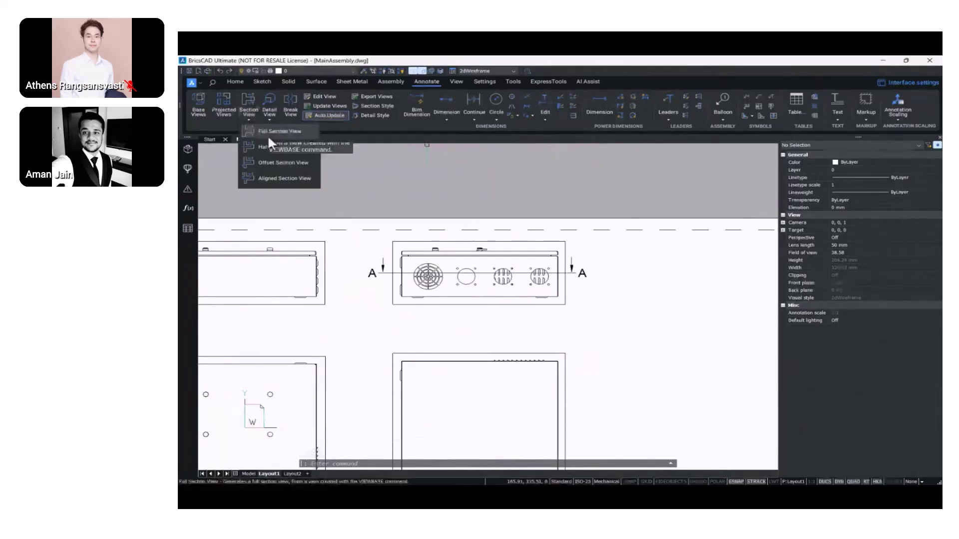
left_click(272, 131)
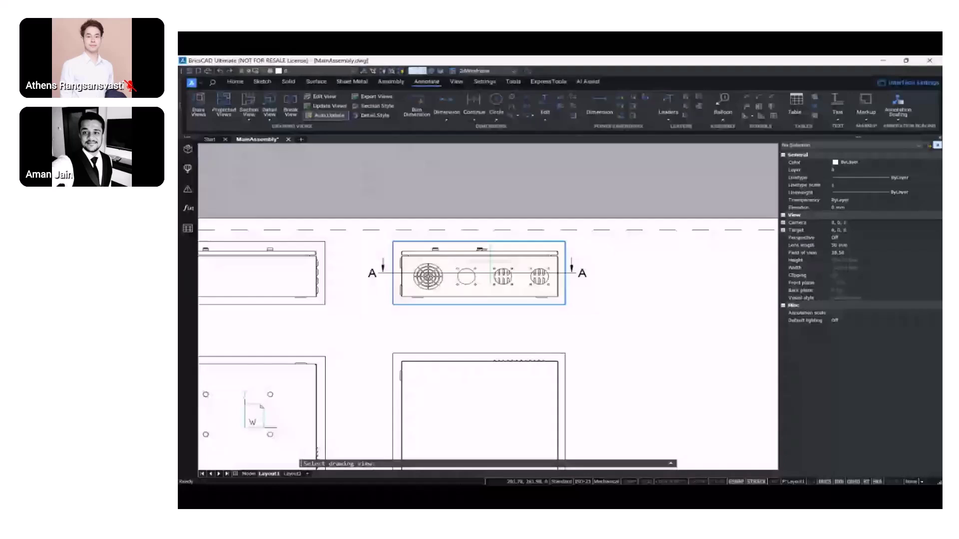
scroll(491, 261, "up", 5)
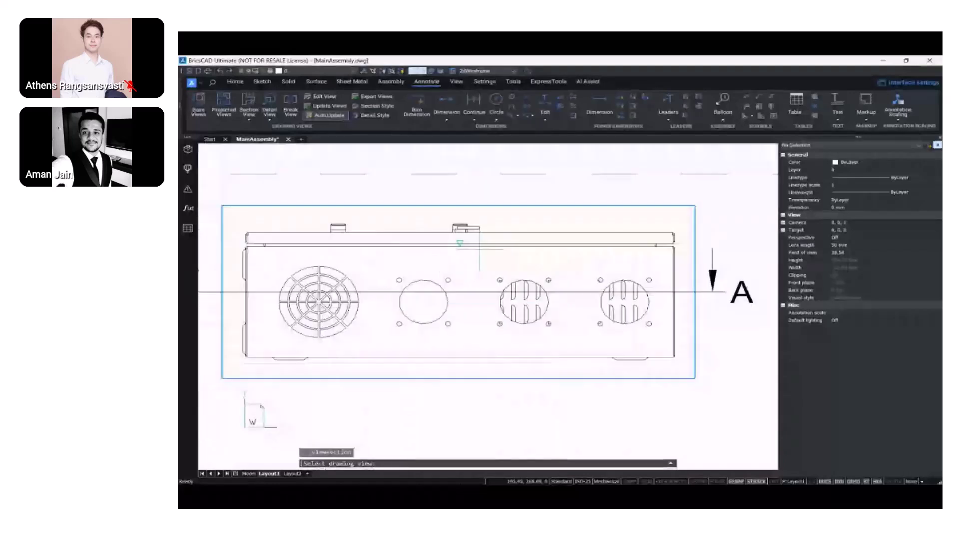
left_click(493, 213)
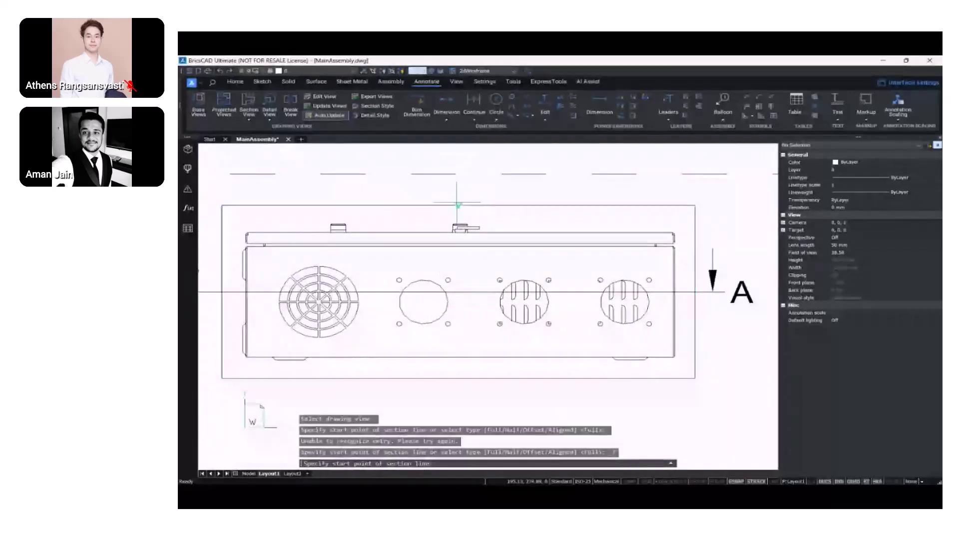
left_click(458, 205)
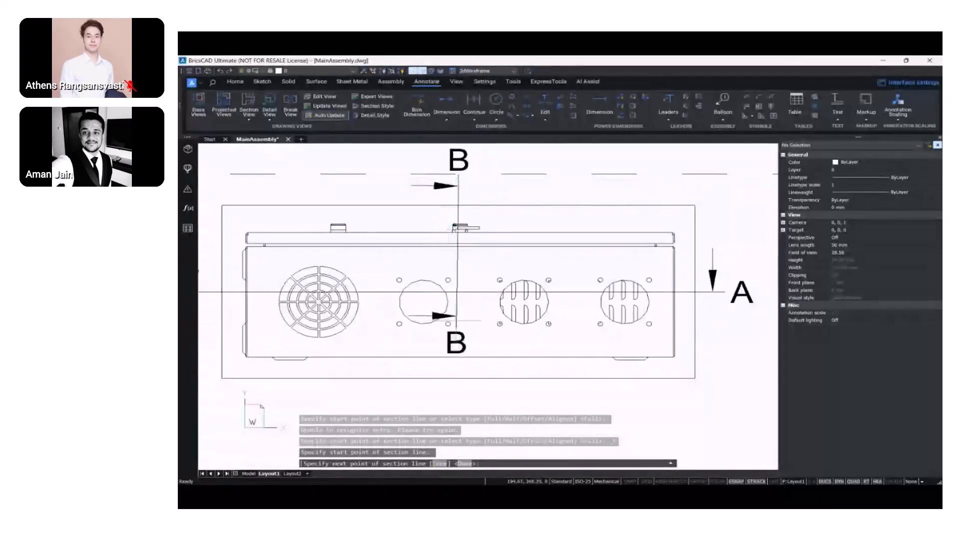
middle_click_drag(459, 382, 462, 266)
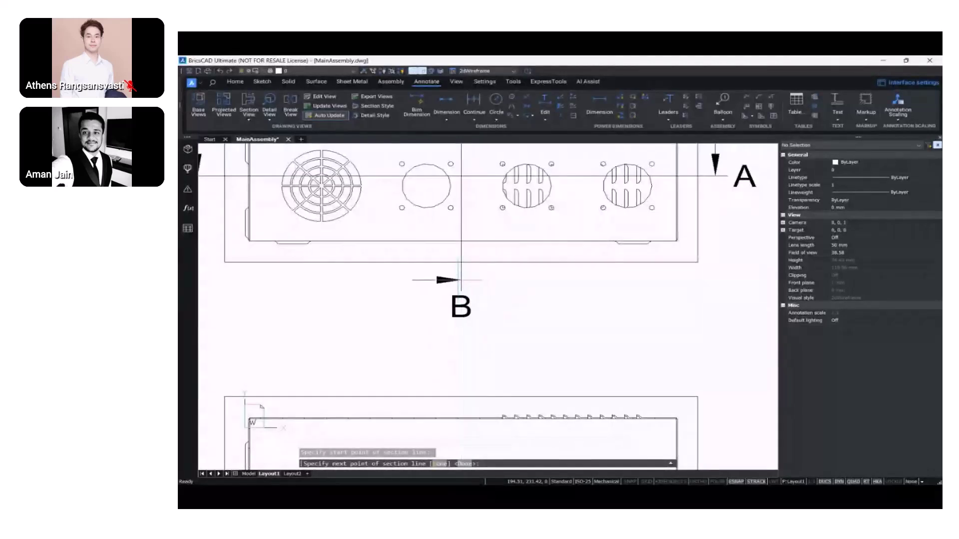
key("Return")
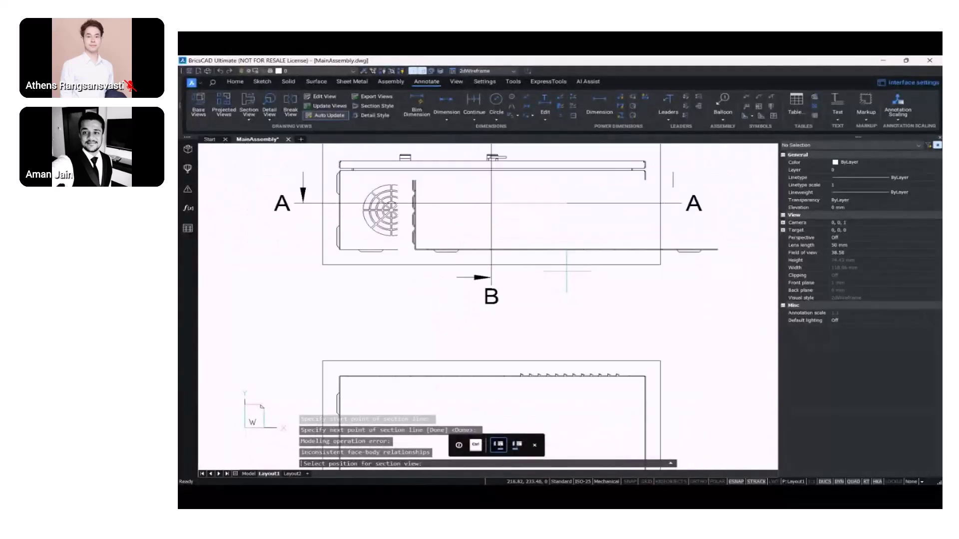
- Place section view B-B directly to the right of the side view, keeping the default view options
scroll(567, 271, "down", 5)
scroll(540, 265, "up", 3)
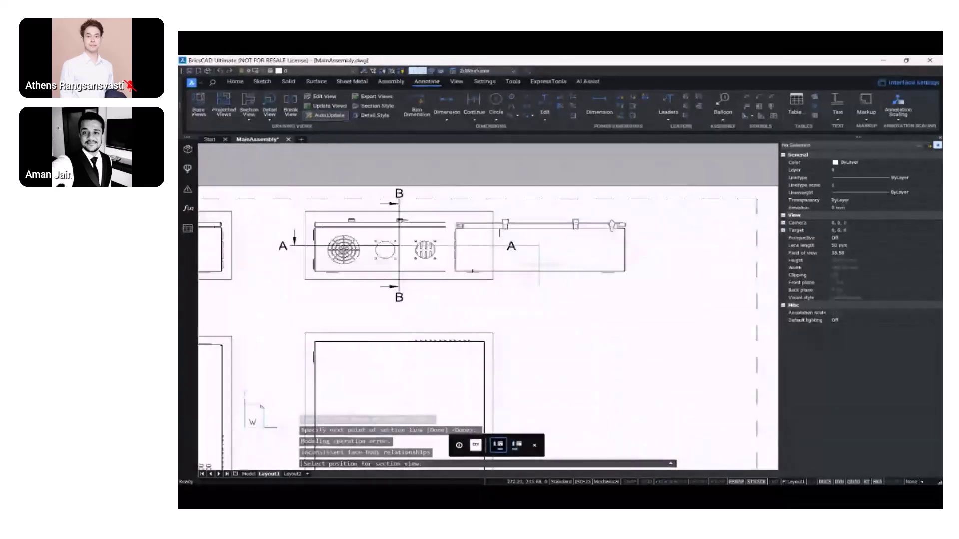
left_click(606, 257)
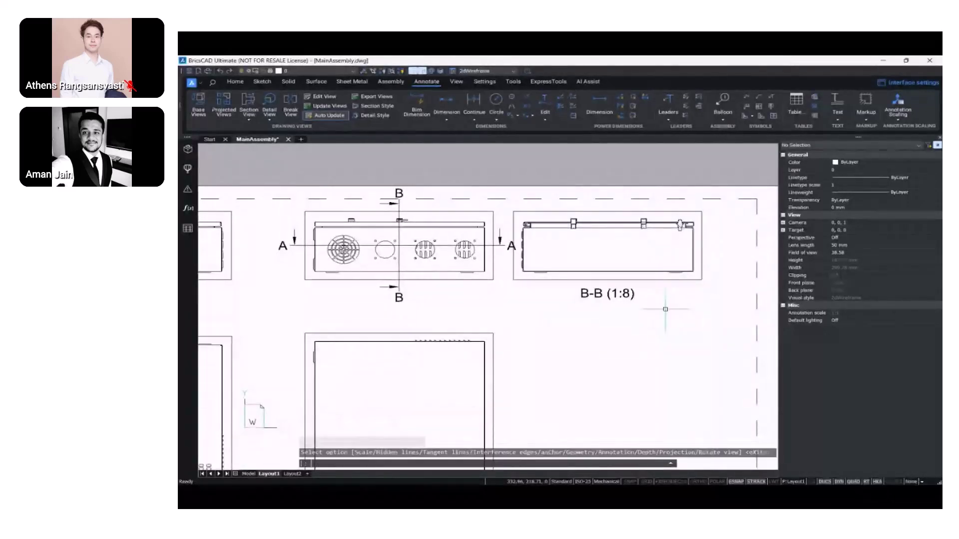
- Move the section view B-B viewport slightly to the right to widen its gap from the side view
left_click(629, 280)
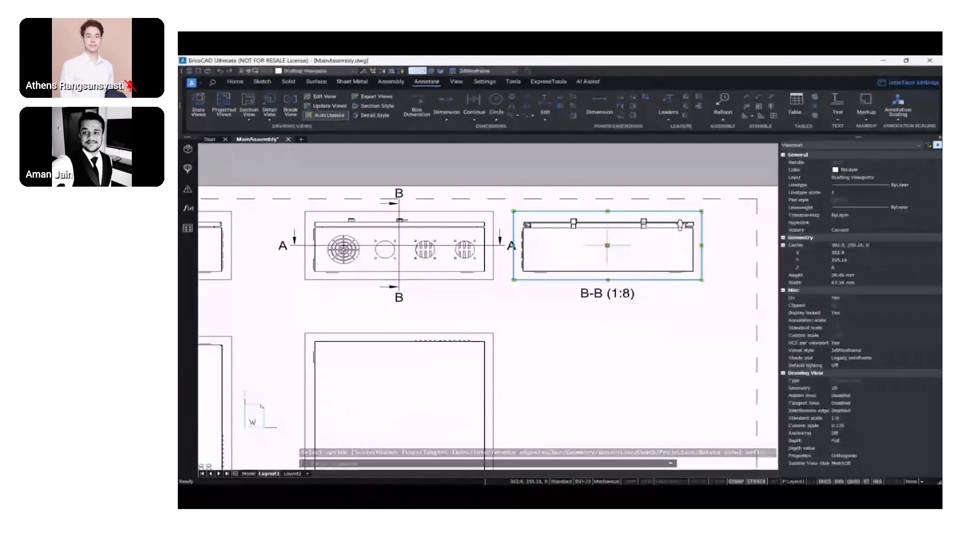
left_click(608, 246)
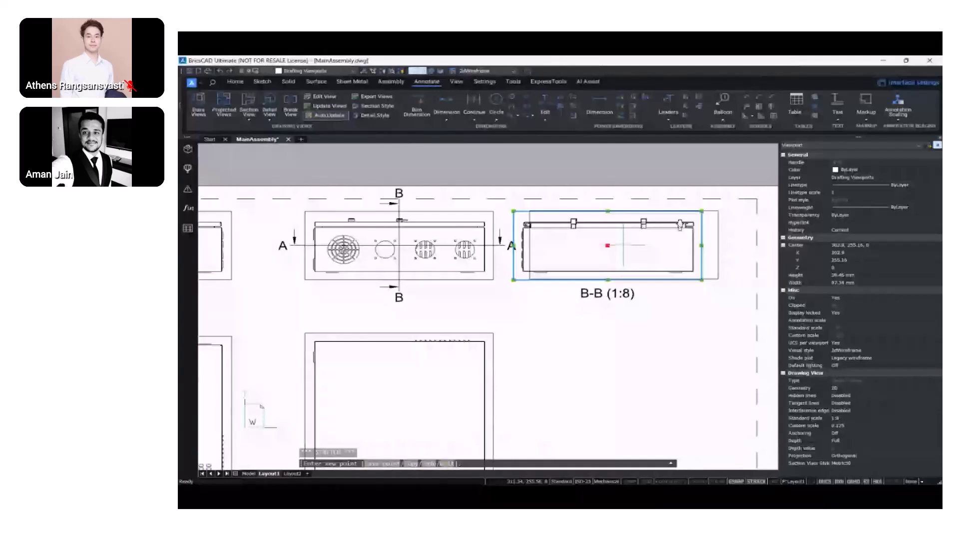
left_click(623, 245)
key("Escape")
- Examine the hinges, lock and wall profiles in section view B-B, and the arrangement of views on the sheet
scroll(633, 254, "up", 6)
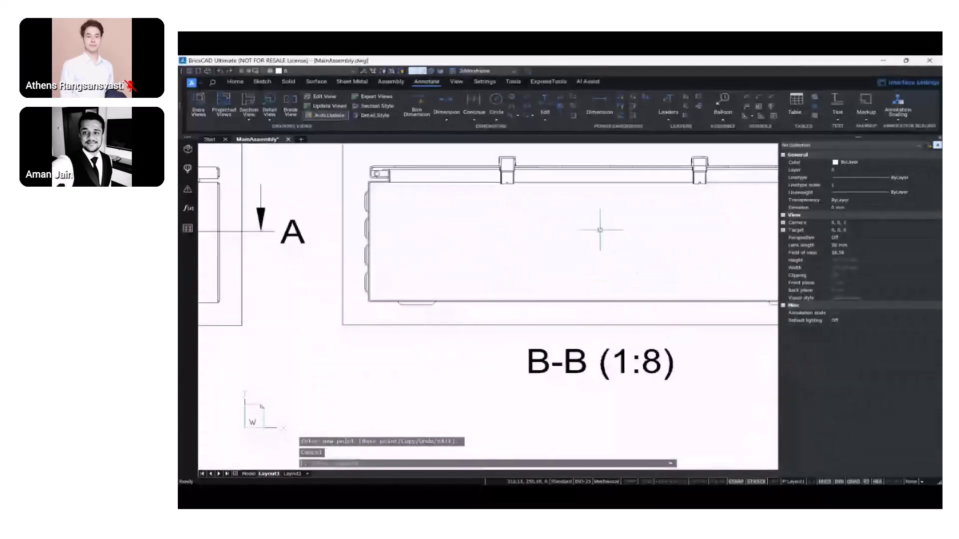
scroll(519, 193, "up", 4)
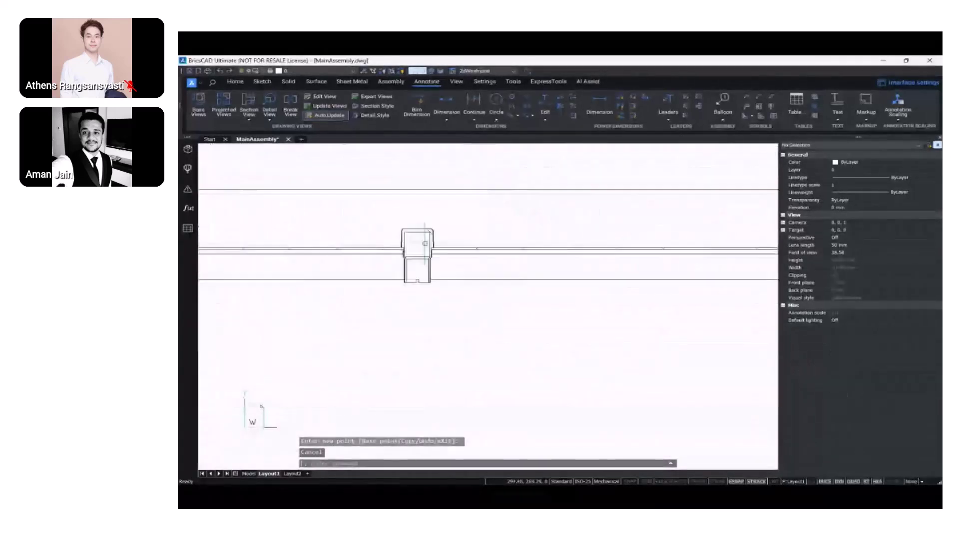
scroll(525, 273, "down", 5)
scroll(525, 272, "down", 3)
scroll(630, 245, "up", 5)
scroll(533, 266, "down", 5)
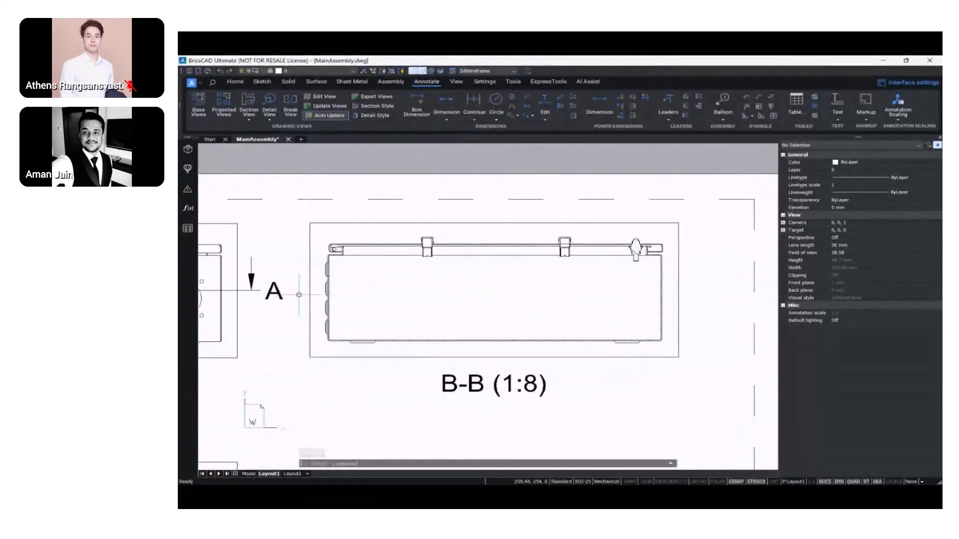
scroll(344, 287, "up", 5)
scroll(349, 294, "down", 7)
scroll(405, 317, "down", 6)
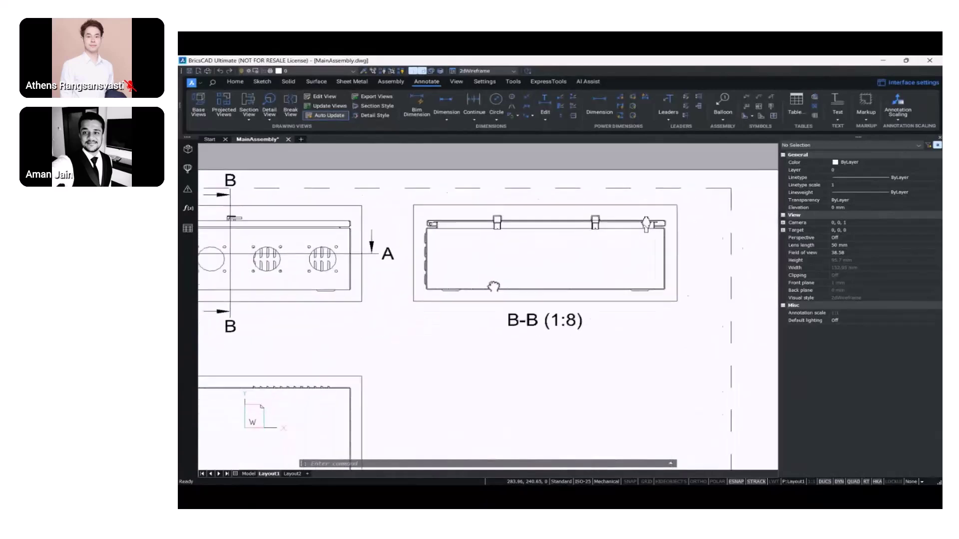
middle_click_drag(501, 321, 587, 264)
scroll(525, 308, "up", 2)
scroll(524, 310, "down", 2)
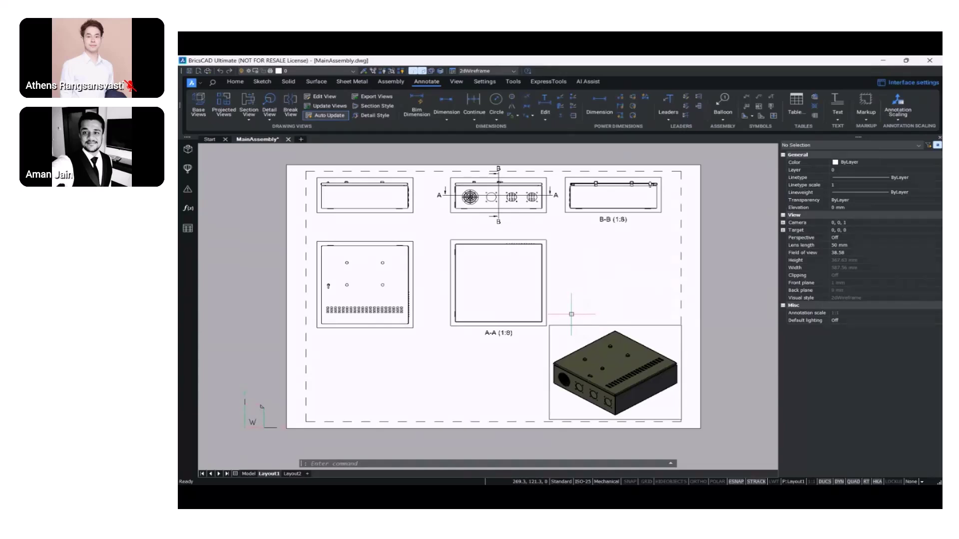
middle_click_drag(575, 314, 589, 323)
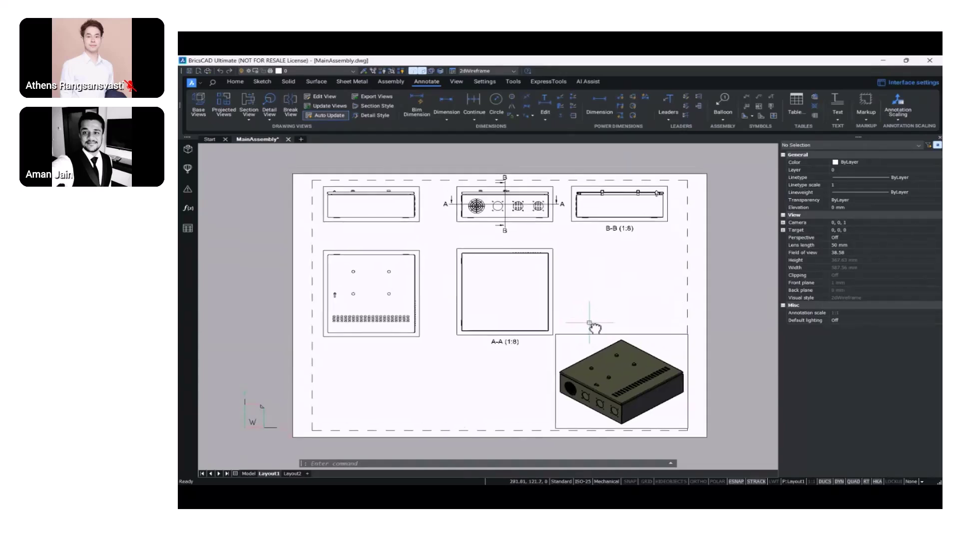
- Create a bottom-level bill of materials table and place it in the free area below the top view
left_click(186, 231)
left_click(330, 306)
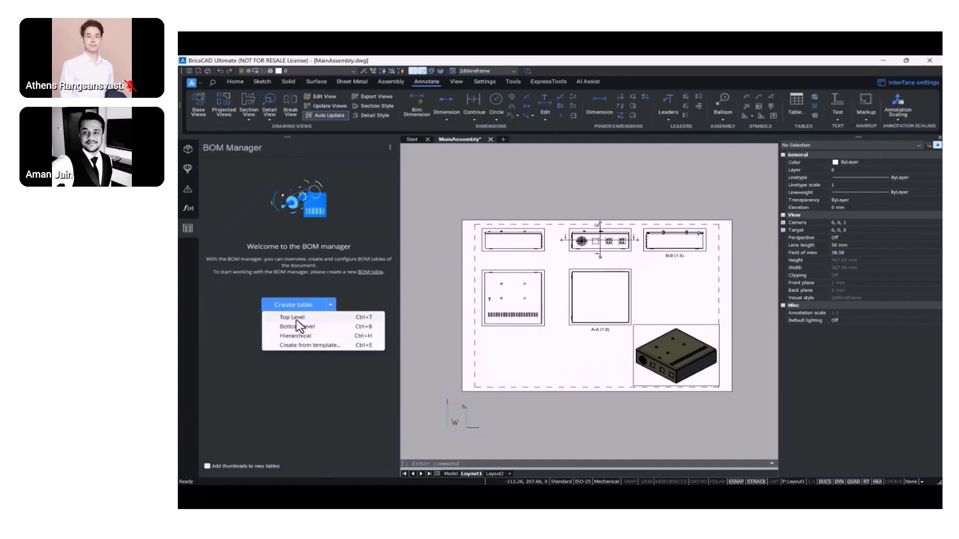
left_click(296, 326)
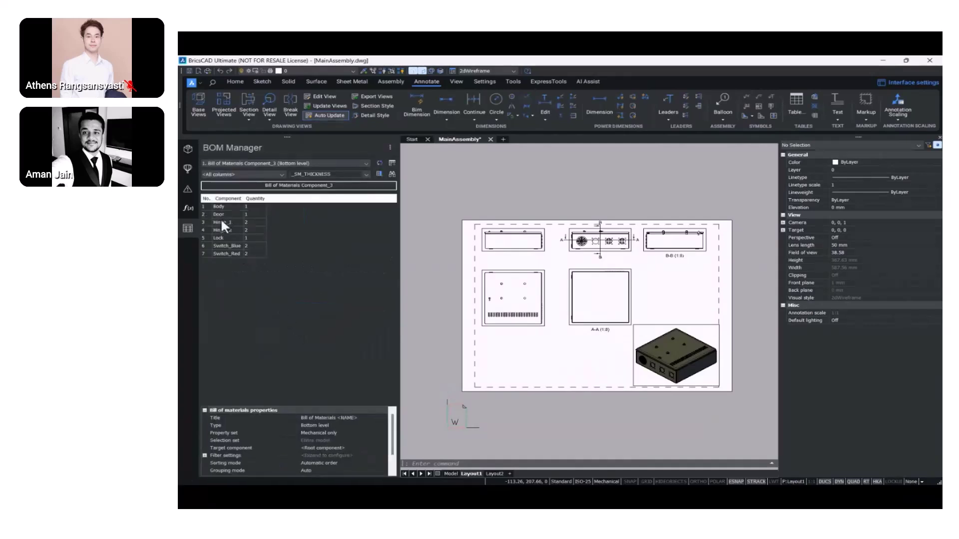
left_click(391, 165)
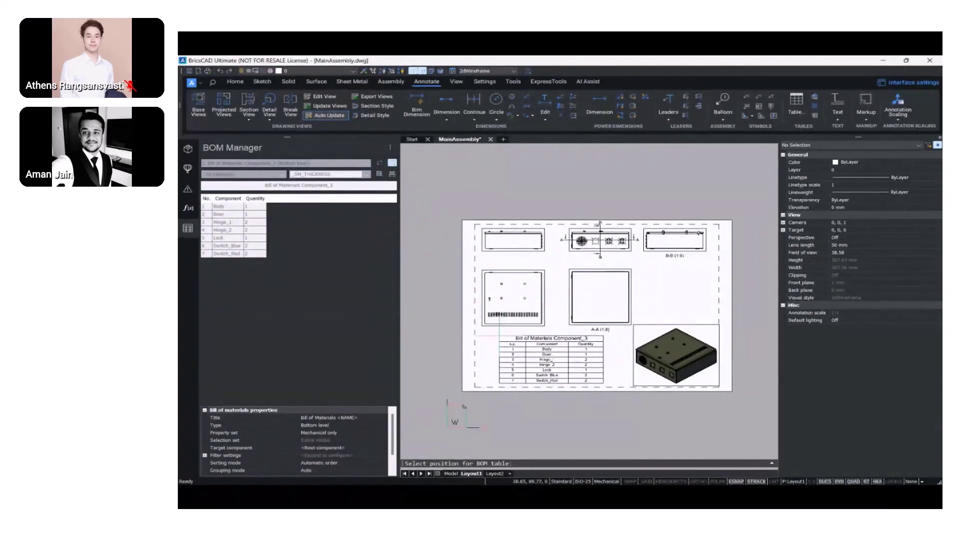
left_click(499, 336)
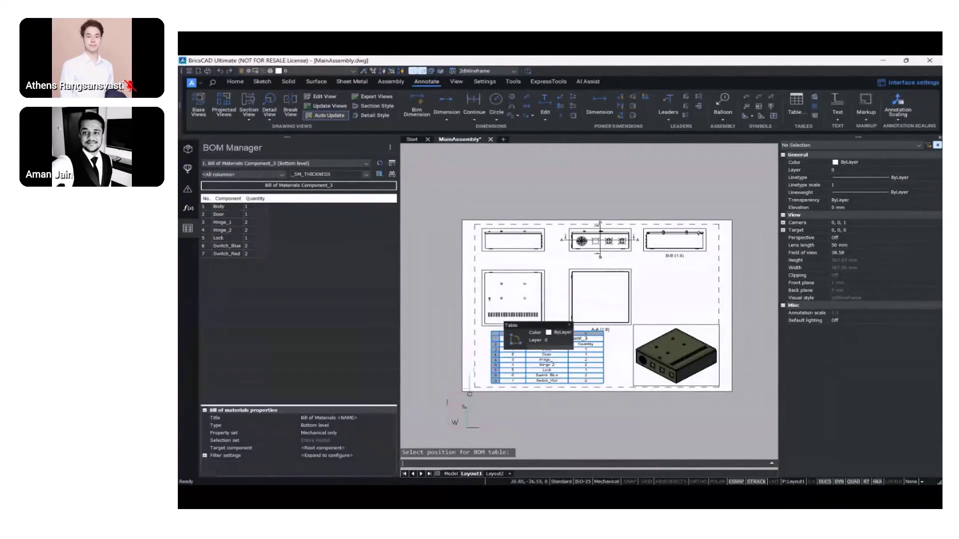
- Set the bill of materials title to SheetMetal Enclosure
left_click(368, 417)
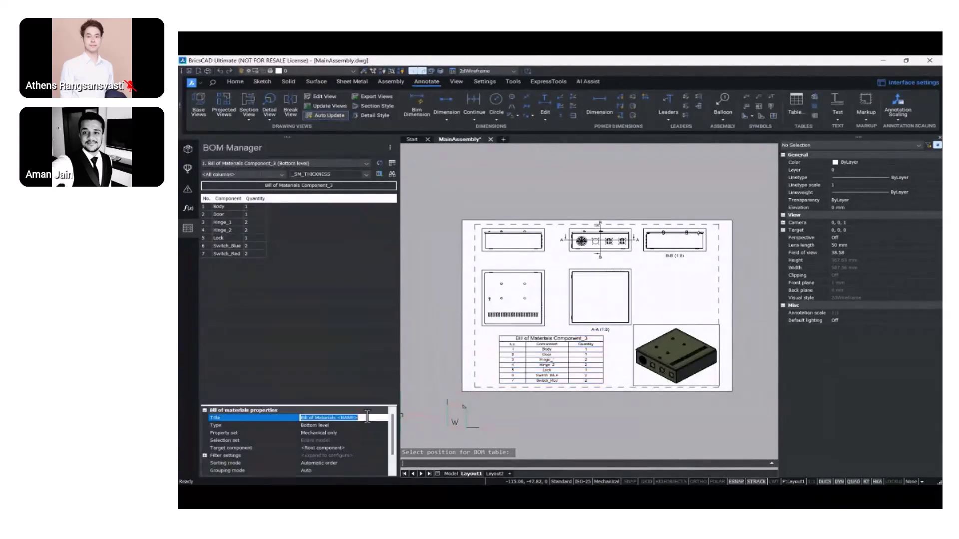
type("SheetMetal")
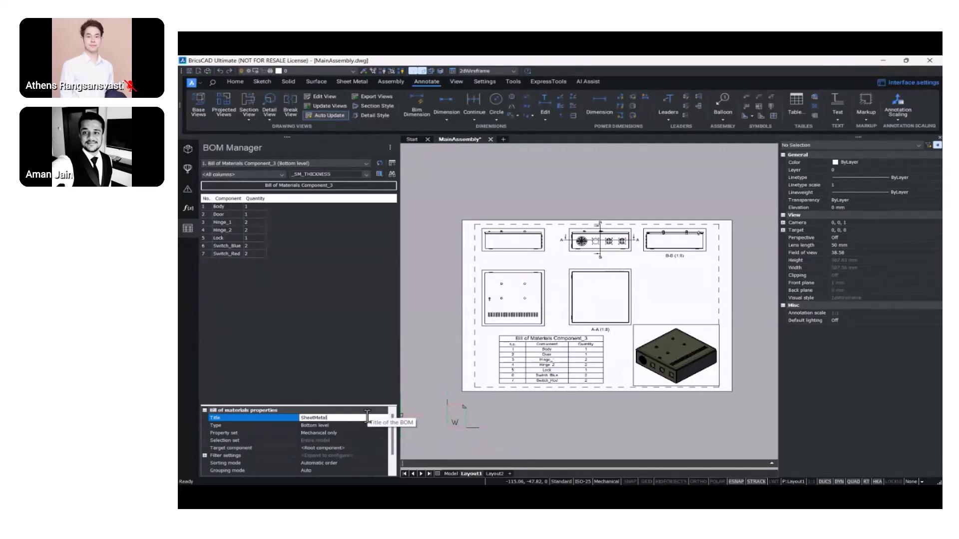
type(" Enclosure")
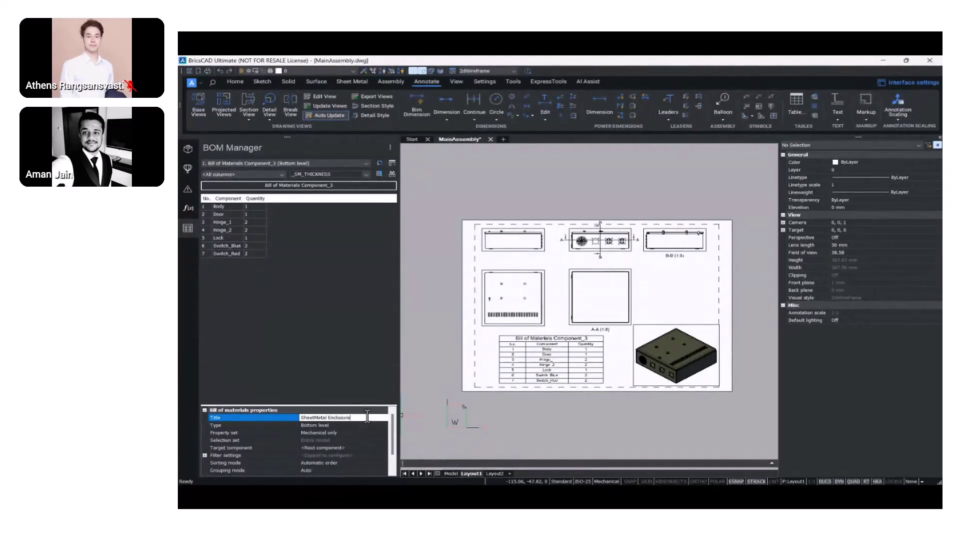
key("Return")
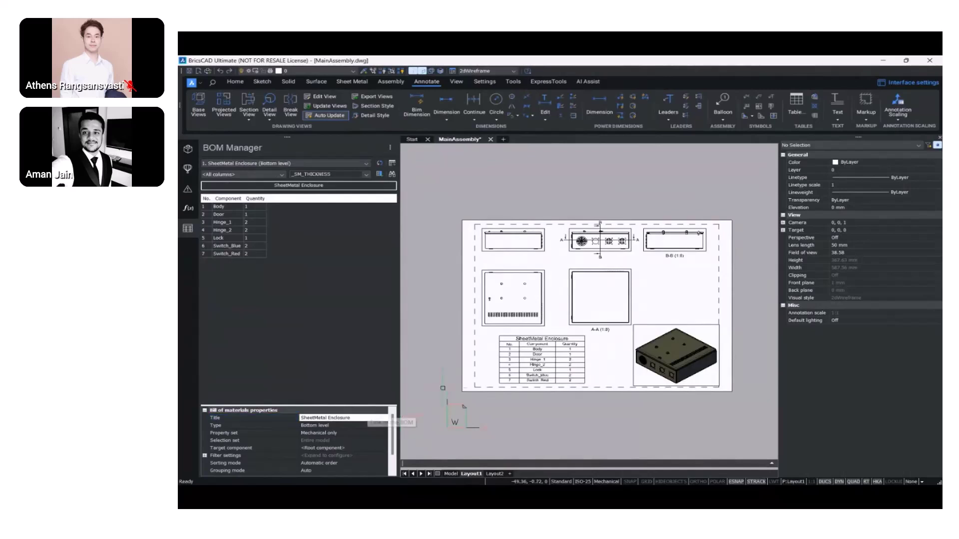
key("Escape")
scroll(564, 365, "up", 3)
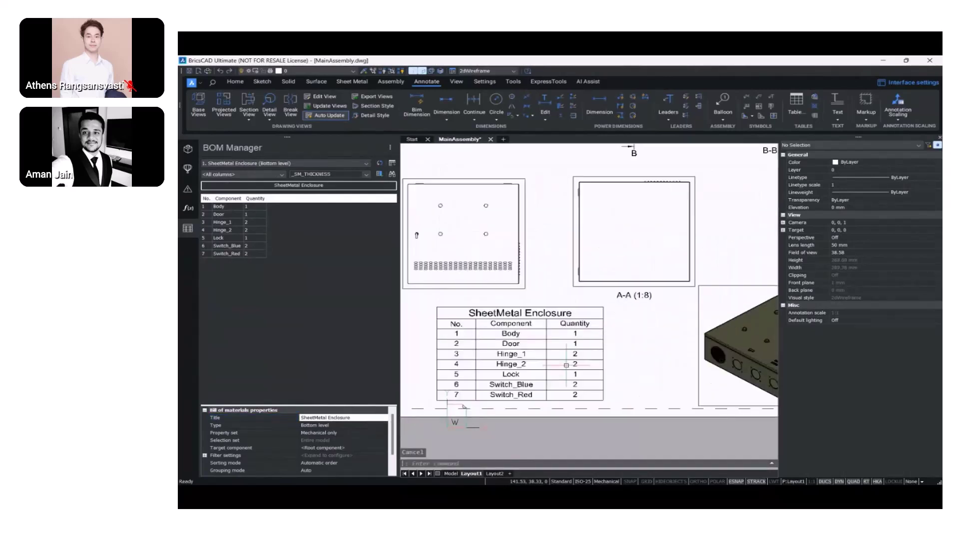
- Close the BOM Manager and the Properties display to give the whole drawing sheet more room
left_click(187, 227)
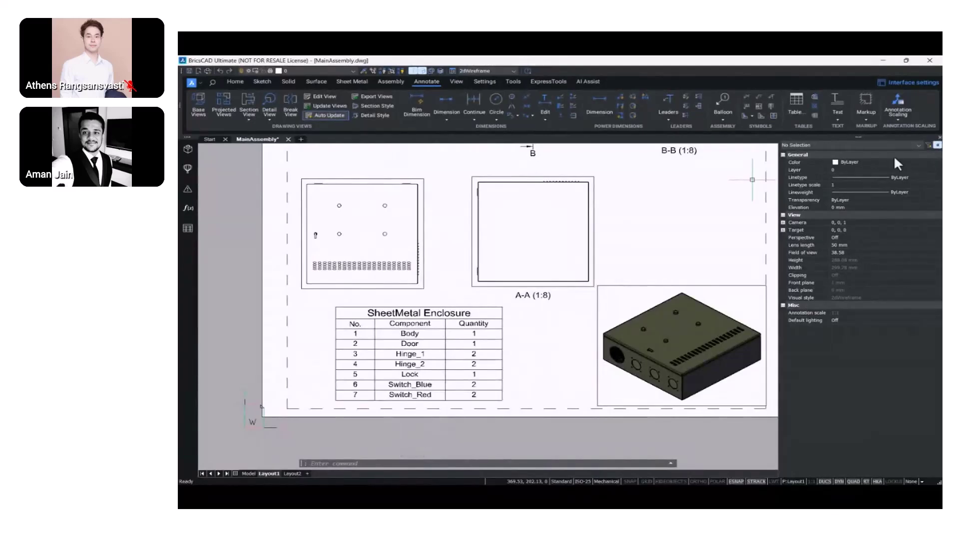
left_click(939, 144)
mouse_move(796, 229)
middle_mouse_down()
mouse_move(766, 292)
mouse_move(721, 307)
mouse_move(712, 298)
mouse_move(733, 281)
middle_mouse_up()
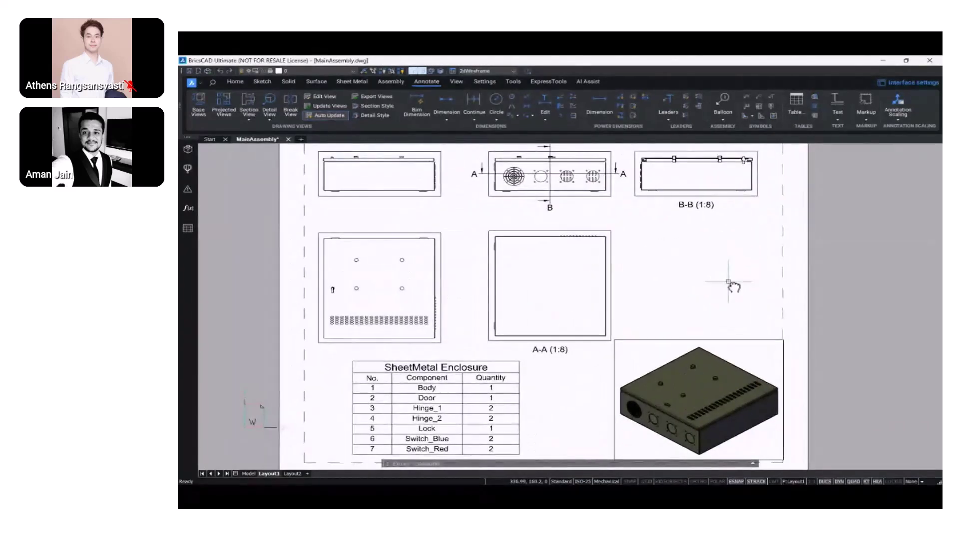
scroll(724, 280, "down", 3)
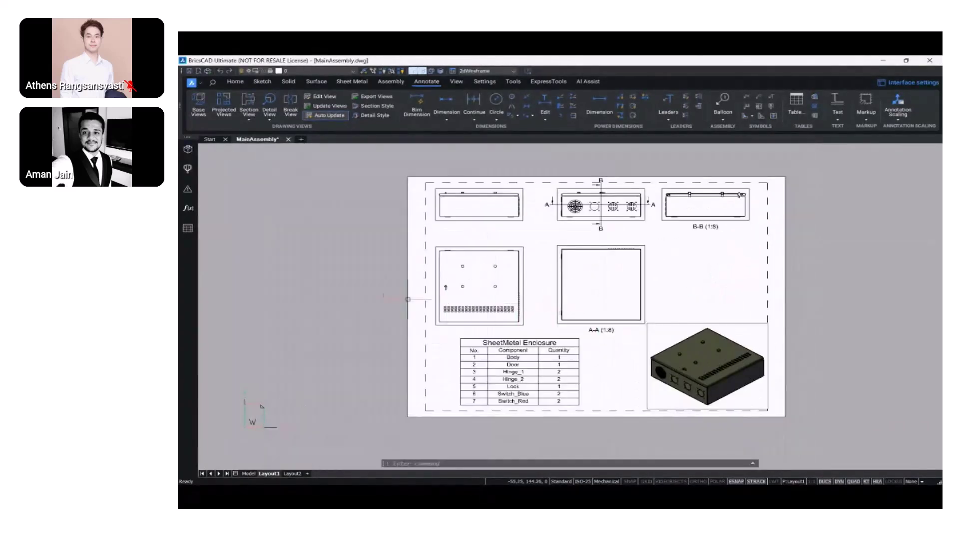
middle_click(365, 294)
middle_click(365, 294)
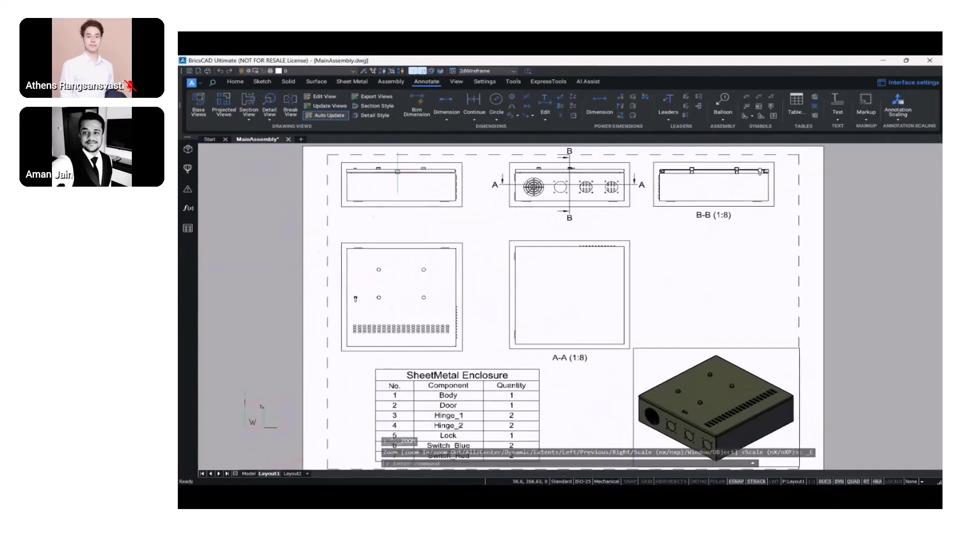
left_click(443, 99)
left_click(347, 201)
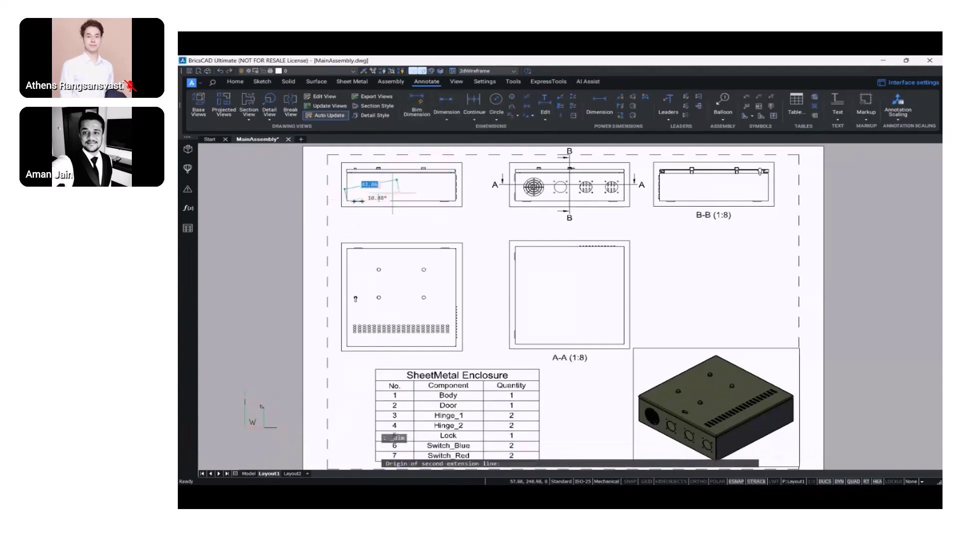
scroll(417, 200, "up", 1)
scroll(450, 201, "up", 1)
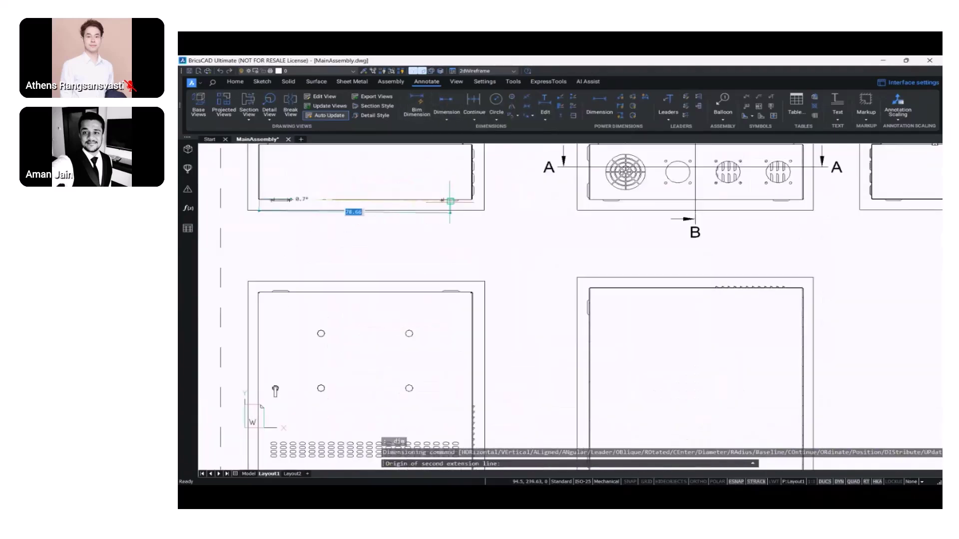
key("Escape")
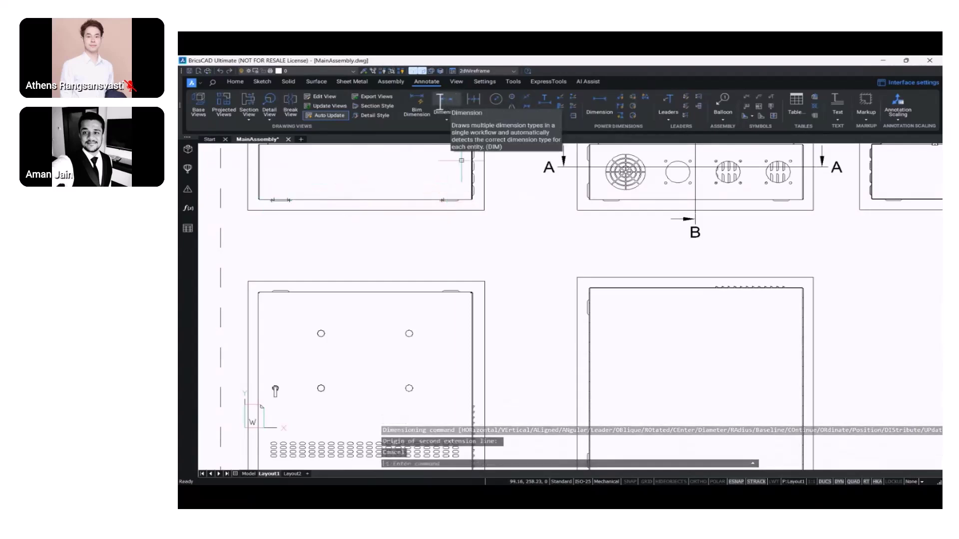
- Dimension the overall width of the enclosure body in the sheet's upper-left view, placing the dimension just below the view frame
left_click(446, 100)
scroll(259, 193, "up", 3)
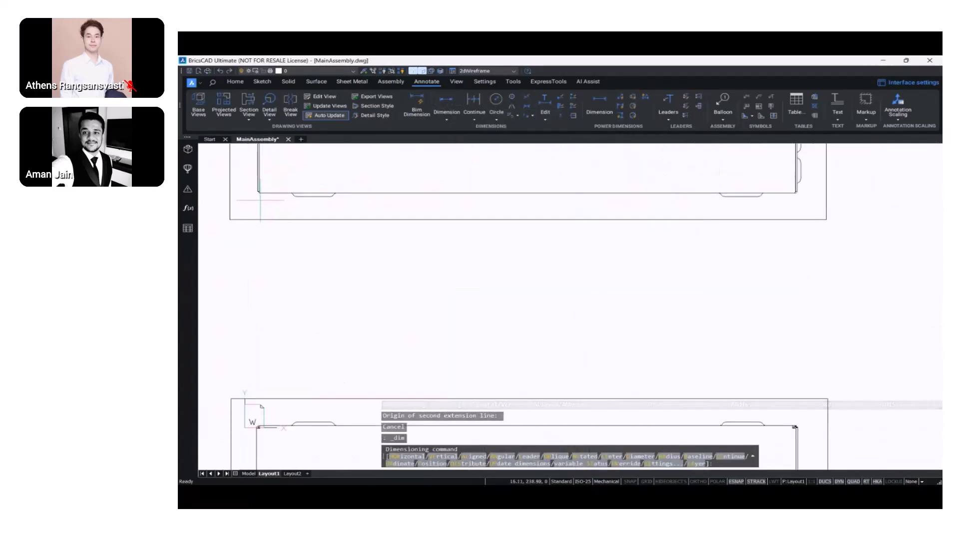
scroll(259, 193, "up", 4)
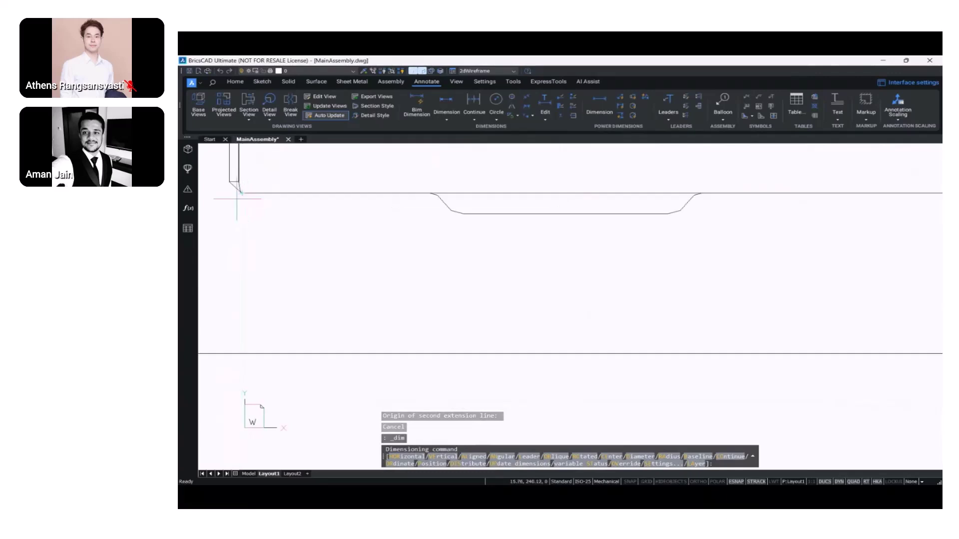
left_click(230, 182)
scroll(310, 189, "down", 4)
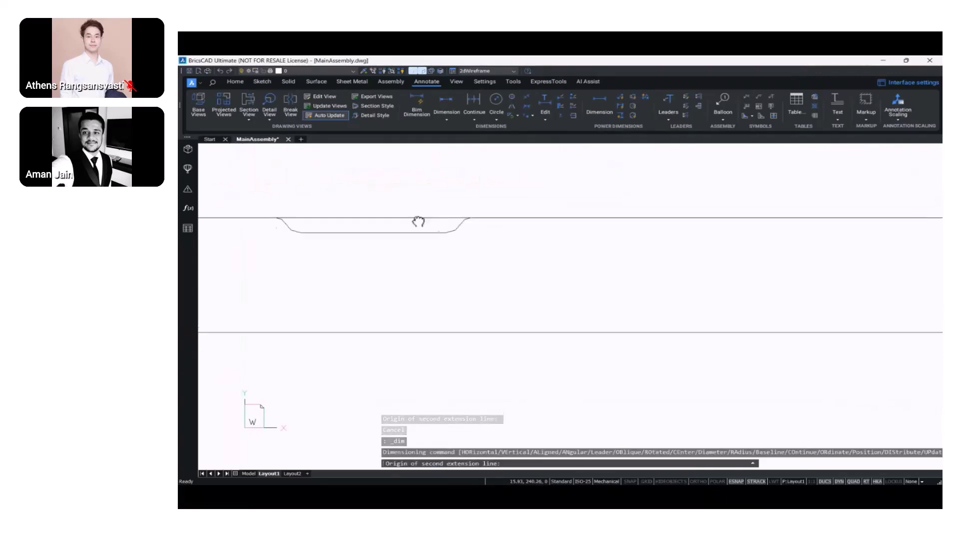
middle_click_drag(719, 212, 347, 257)
scroll(342, 254, "down", 3)
scroll(593, 251, "up", 2)
scroll(591, 256, "up", 3)
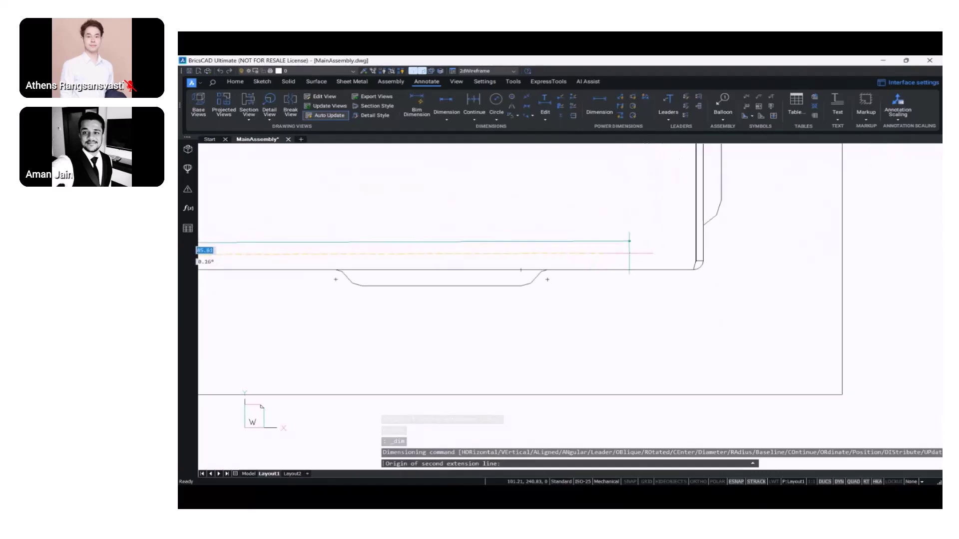
left_click(703, 261)
scroll(549, 310, "down", 5)
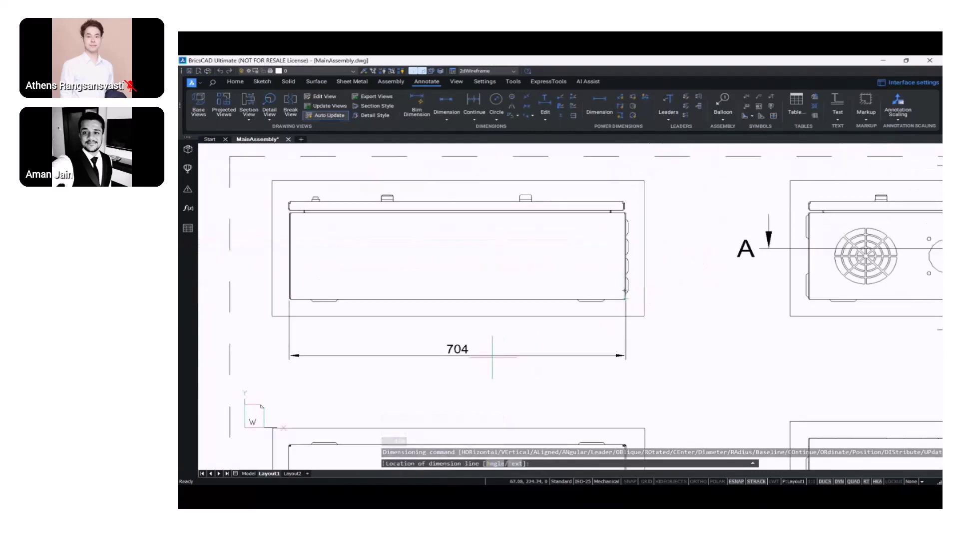
left_click(463, 336)
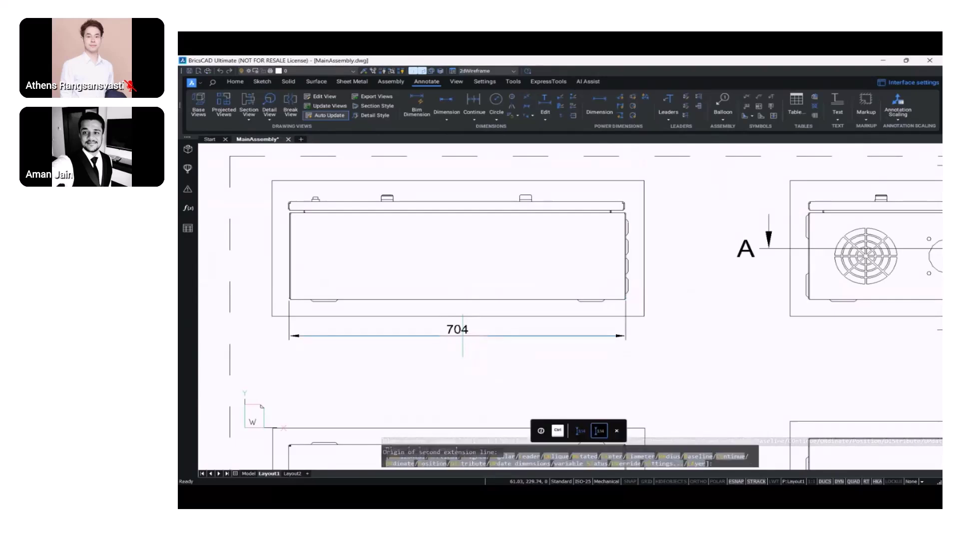
key("Escape")
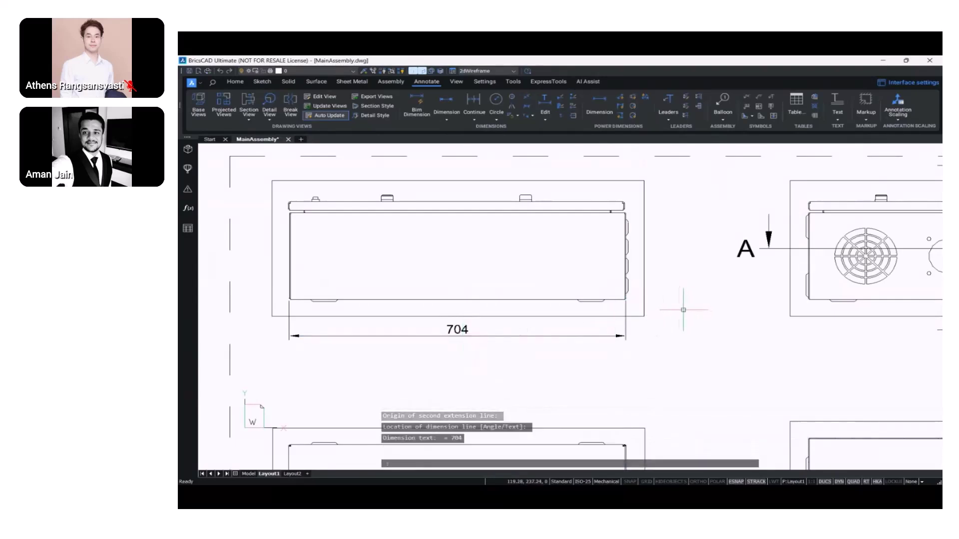
- Dimension the height of the enclosure body in the same view, placing the vertical dimension outside the frame on its right
scroll(654, 309, "up", 6)
key("Return")
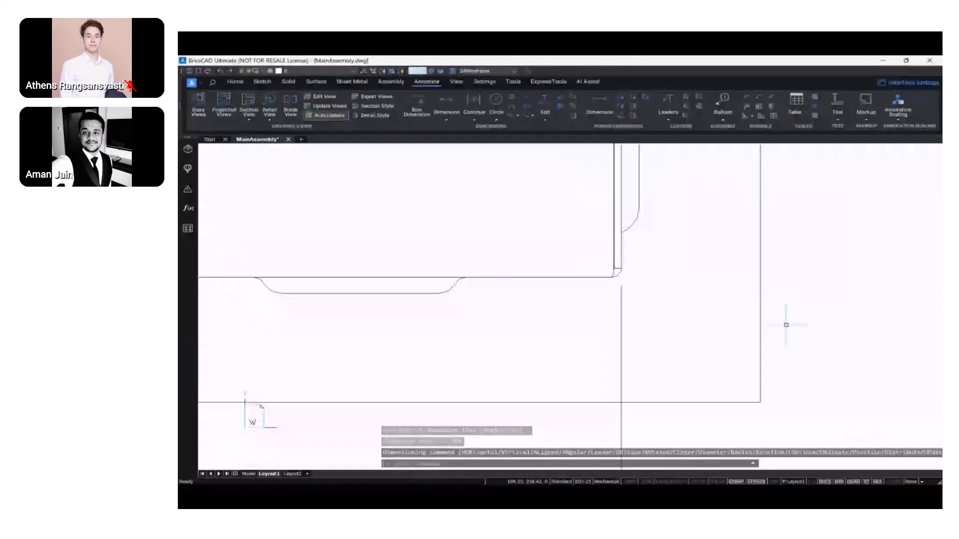
key("Return")
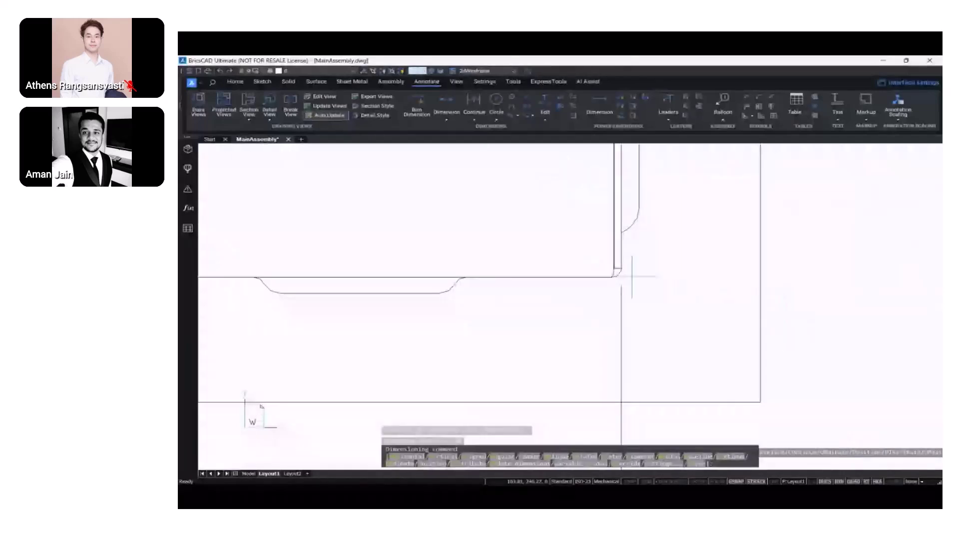
left_click(610, 278)
middle_click_drag(603, 258, 607, 275)
scroll(607, 277, "down", 3)
scroll(612, 240, "up", 5)
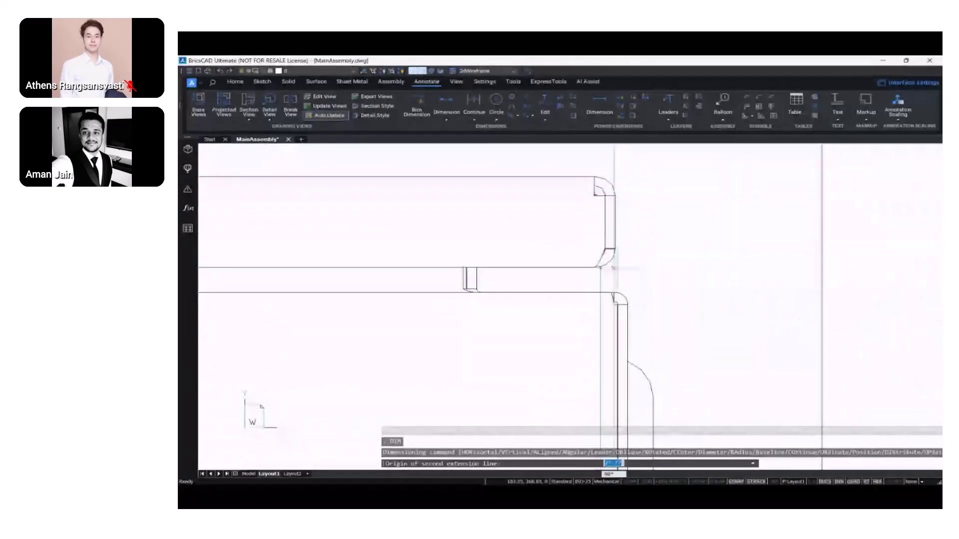
scroll(614, 293, "up", 2)
scroll(613, 293, "up", 3)
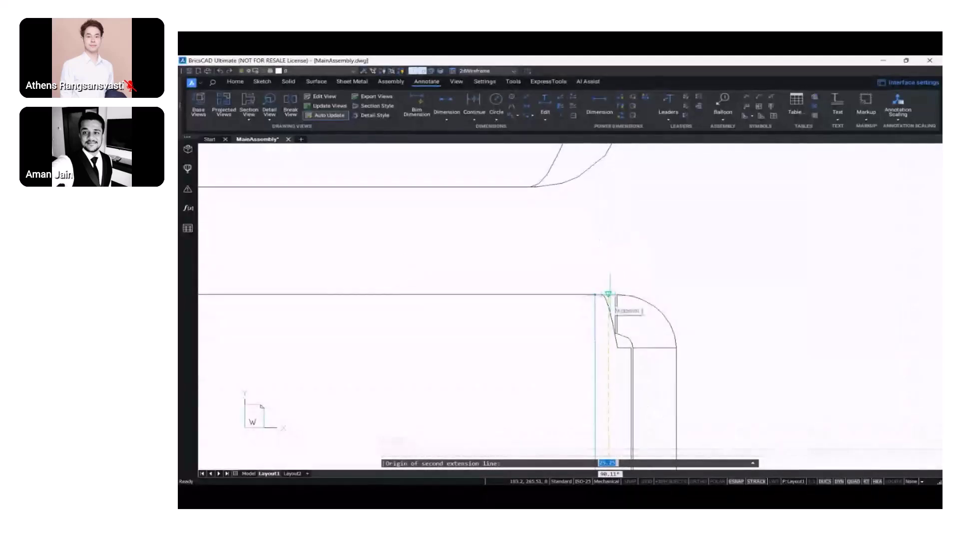
left_click(601, 295)
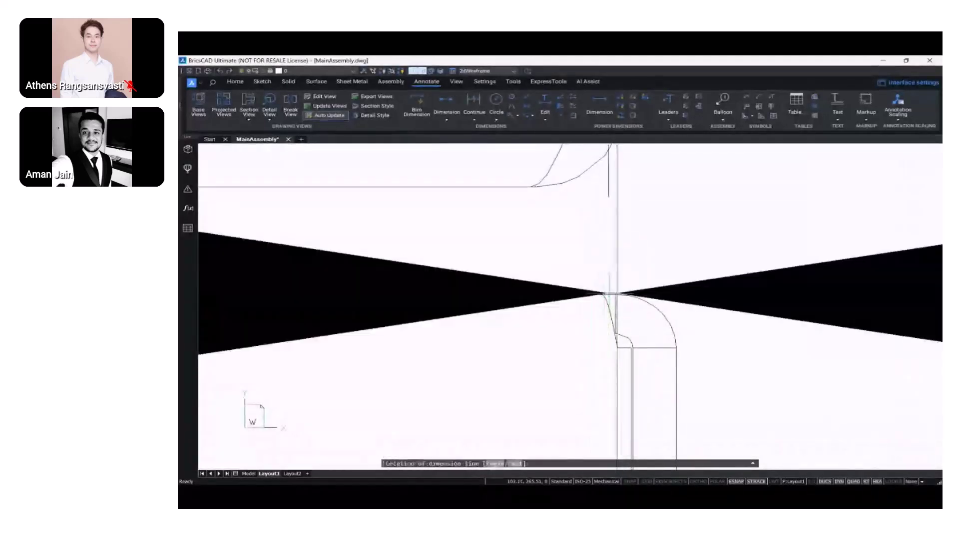
scroll(724, 322, "down", 5)
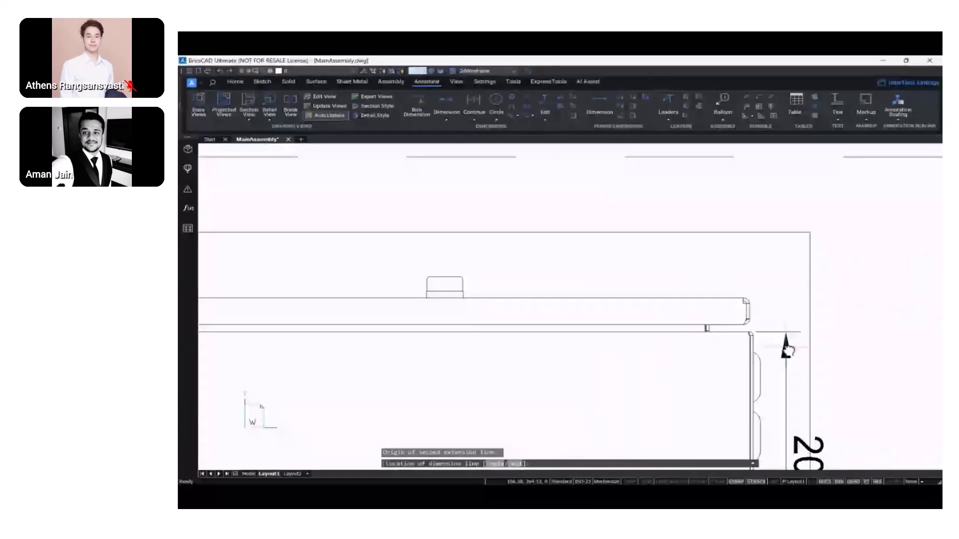
scroll(787, 350, "down", 3)
left_click(757, 344)
scroll(769, 350, "down", 2)
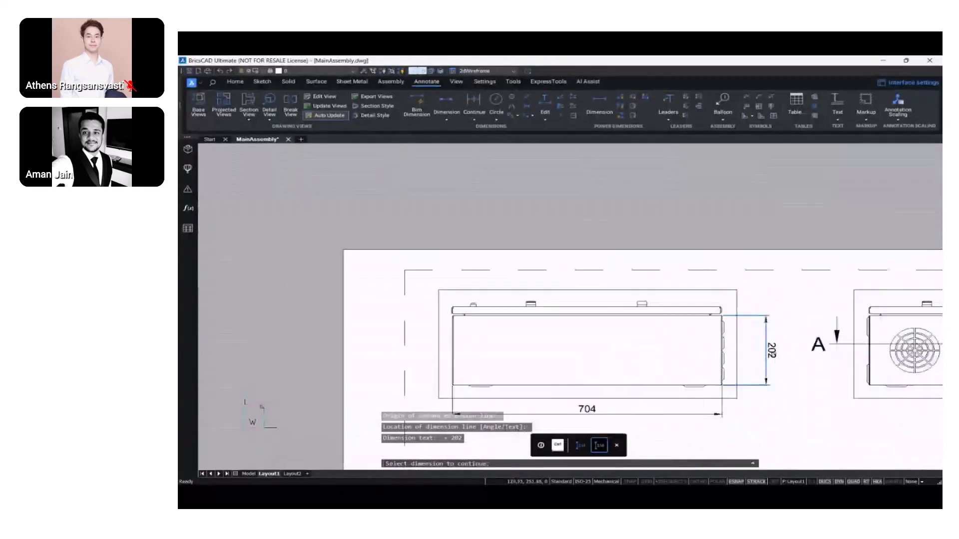
scroll(443, 164, "down", 2)
middle_click_drag(673, 350, 653, 302)
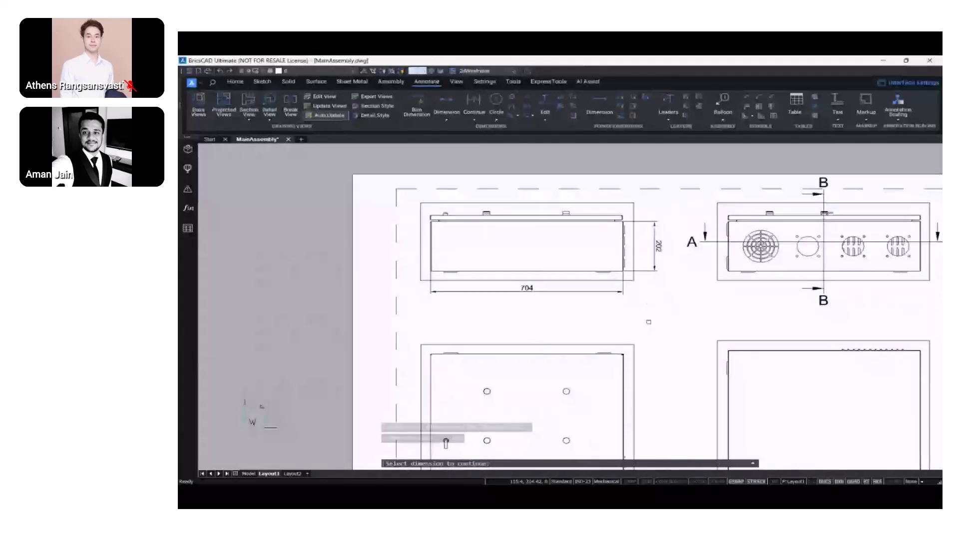
key("Escape")
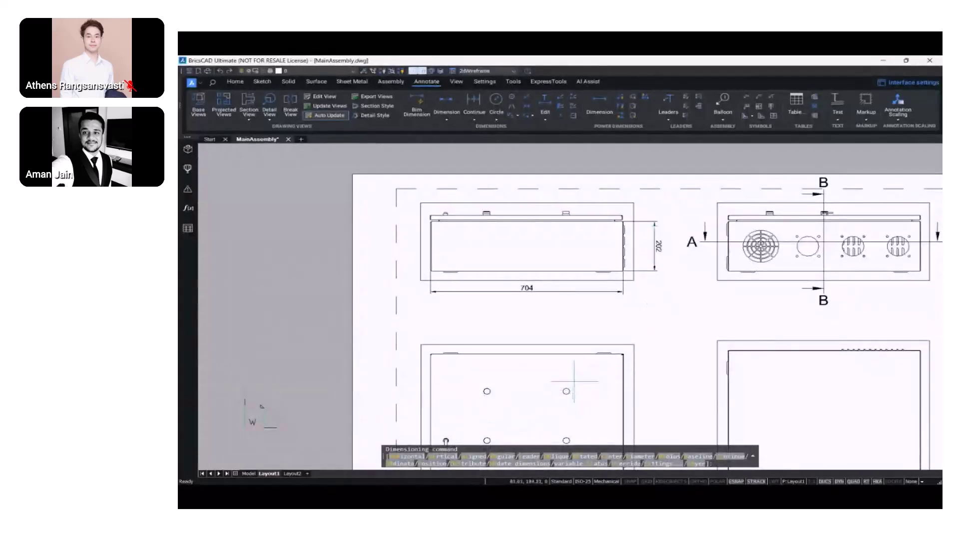
- Add a diameter dimension to the upper-right switch hole in the top view, with its text outside the enclosure outline
scroll(574, 381, "up", 4)
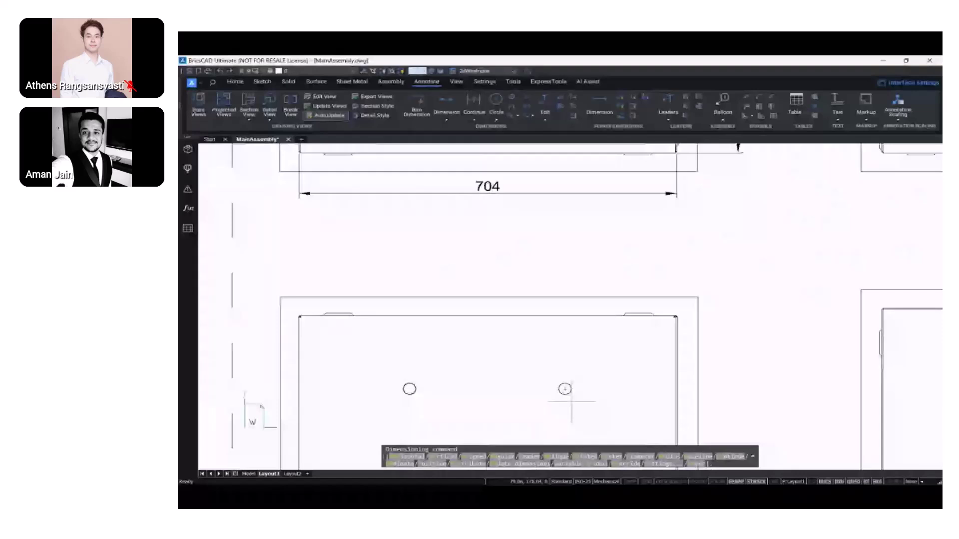
left_click(566, 390)
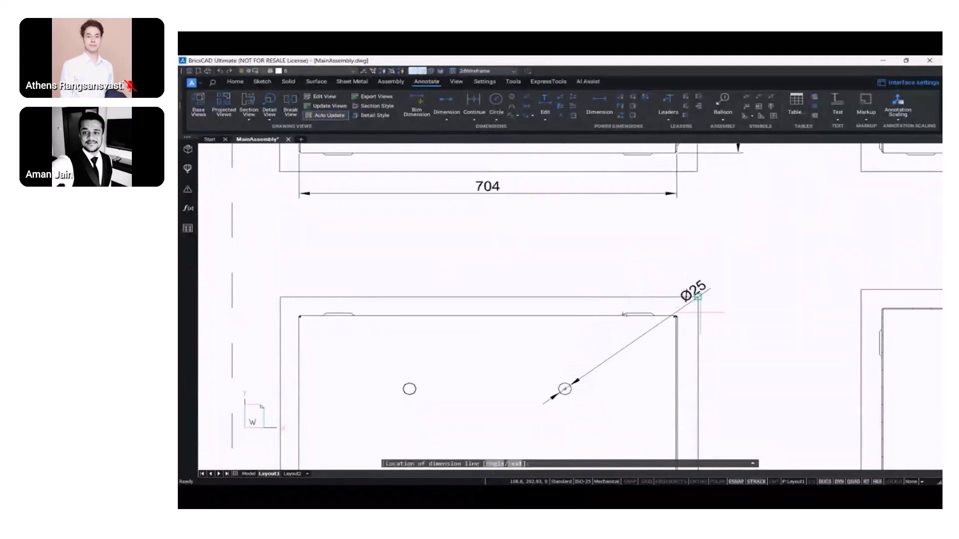
left_click(721, 345)
middle_click_drag(743, 385, 693, 294)
scroll(693, 294, "down", 4)
middle_click_drag(677, 327, 659, 260)
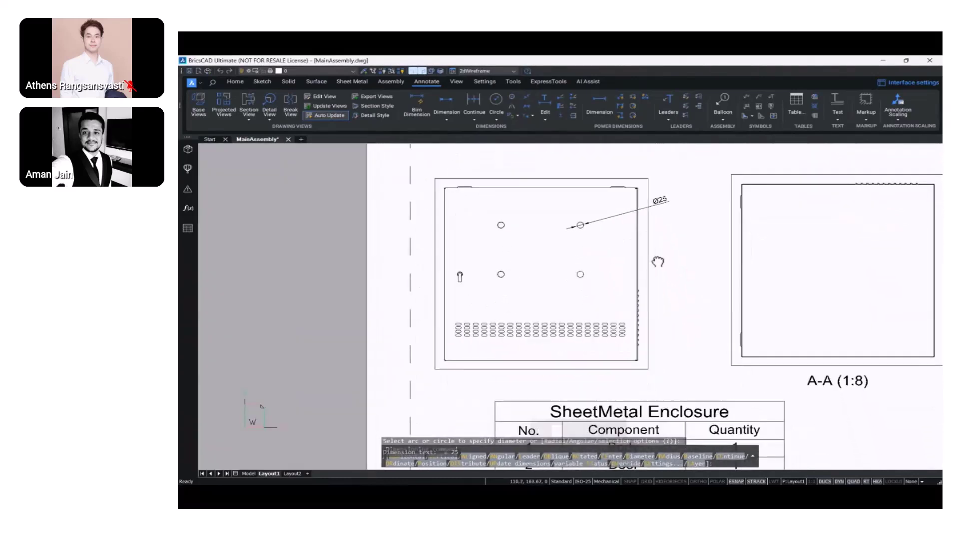
key("Escape")
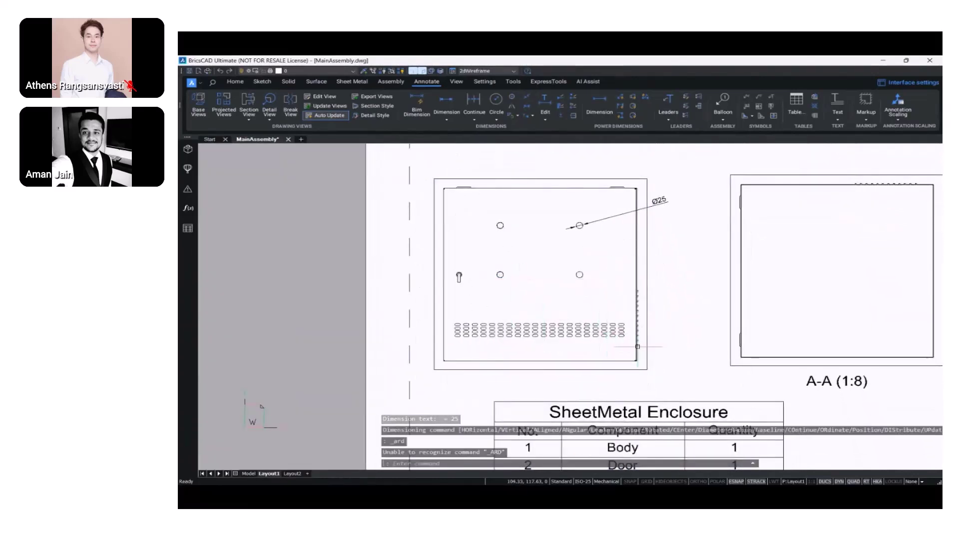
scroll(630, 346, "up", 9)
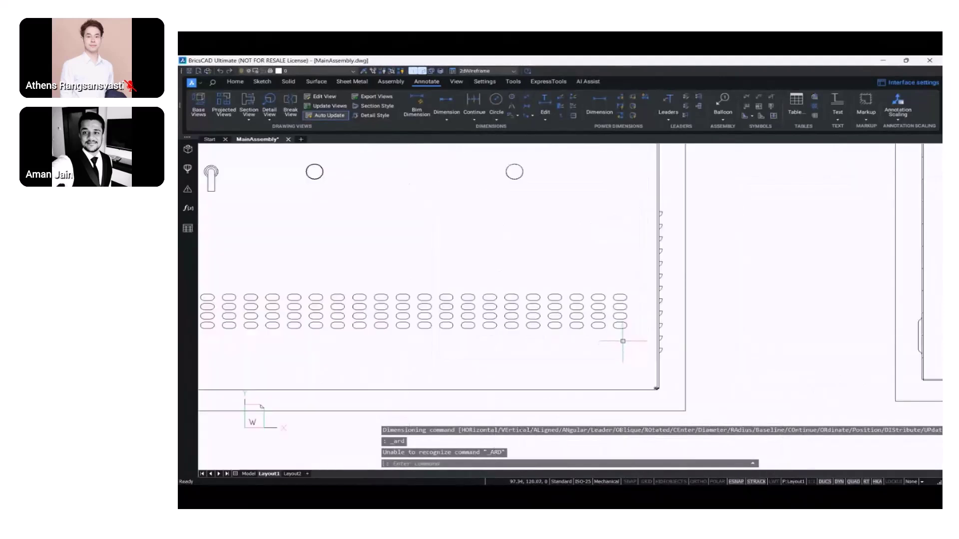
scroll(619, 335, "up", 2)
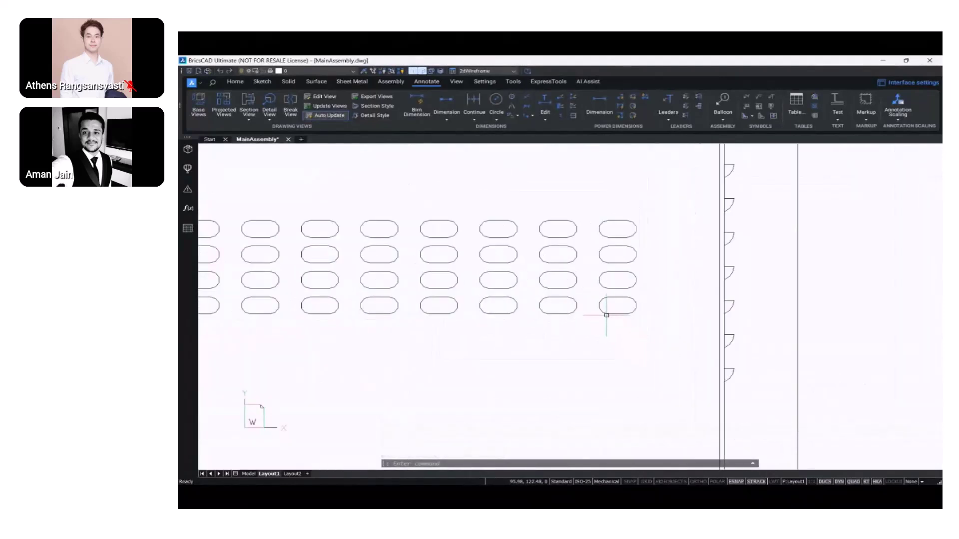
key("Escape")
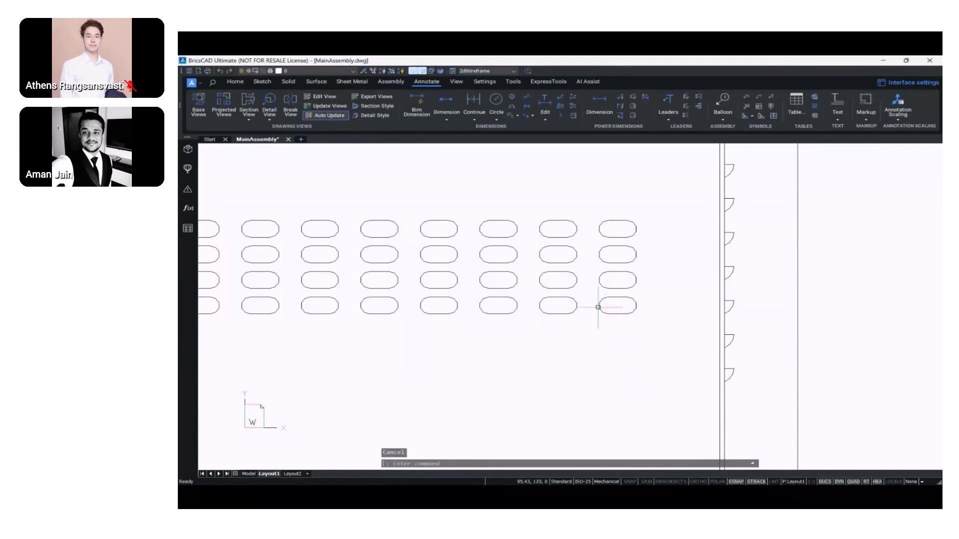
scroll(597, 307, "down", 10)
mouse_move(616, 341)
middle_mouse_down()
mouse_move(568, 342)
mouse_move(537, 358)
mouse_move(484, 347)
middle_mouse_up()
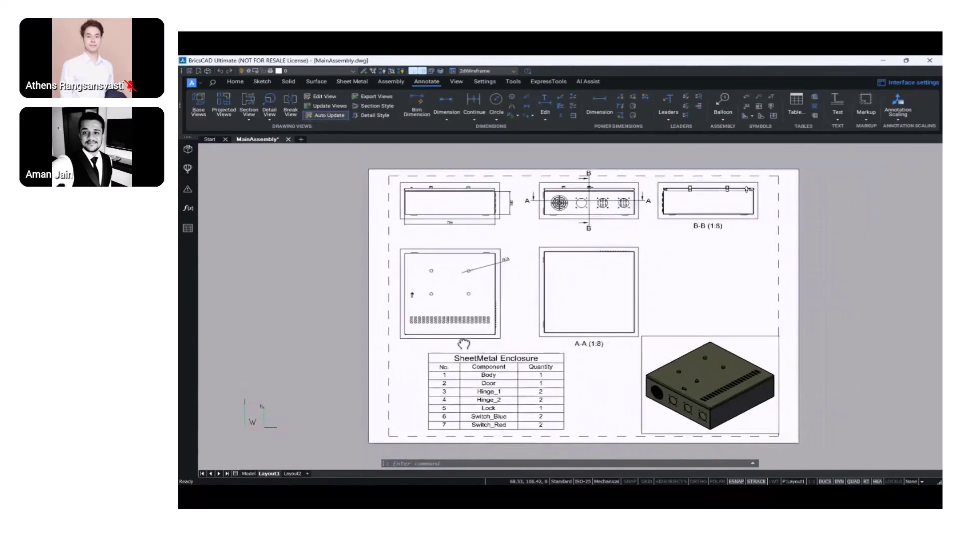
- Start exporting Layout1 to a drawing file and browse to the Sheet Metal Enclosure folder on the desktop
right_click(268, 473)
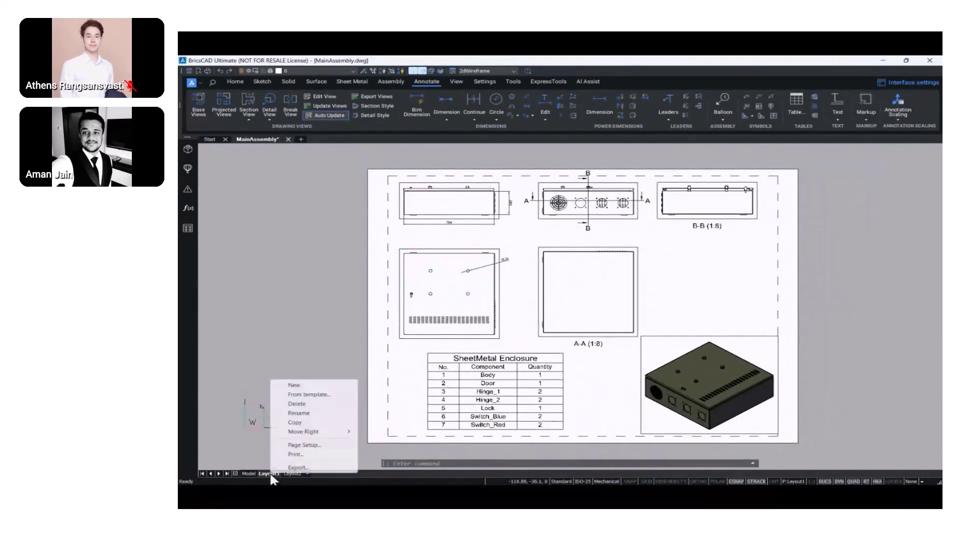
left_click(298, 468)
left_click(380, 176)
double_click(552, 272)
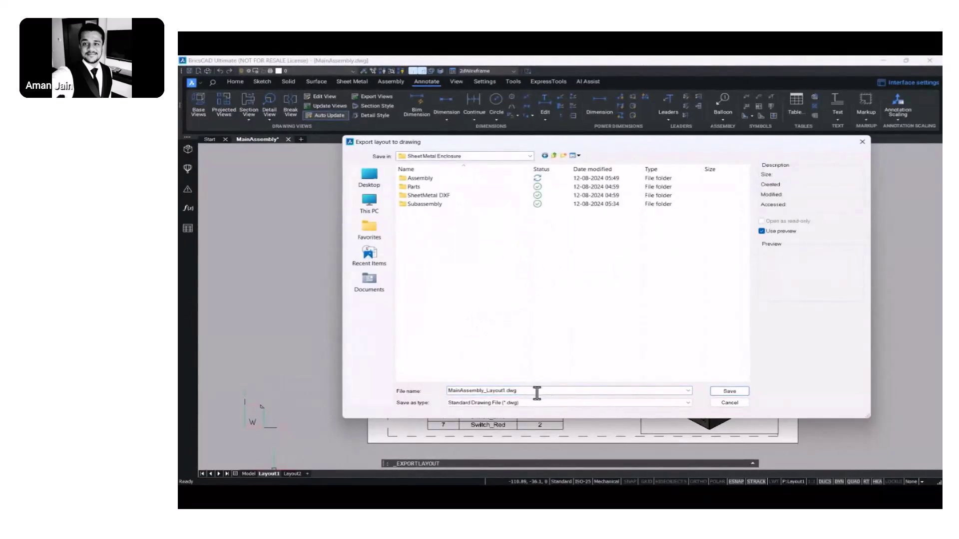
- Create a folder named 2D Extraction and save the exported layout in it as MainAssembly_Layout1.dwg
left_click(563, 155)
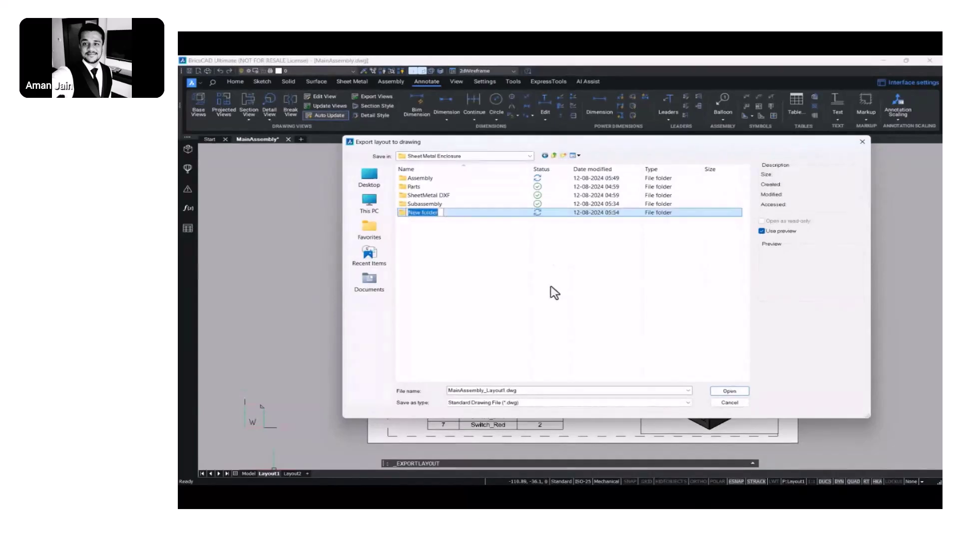
type("2D Extr")
key("BackSpace")
key("BackSpace")
key("BackSpace")
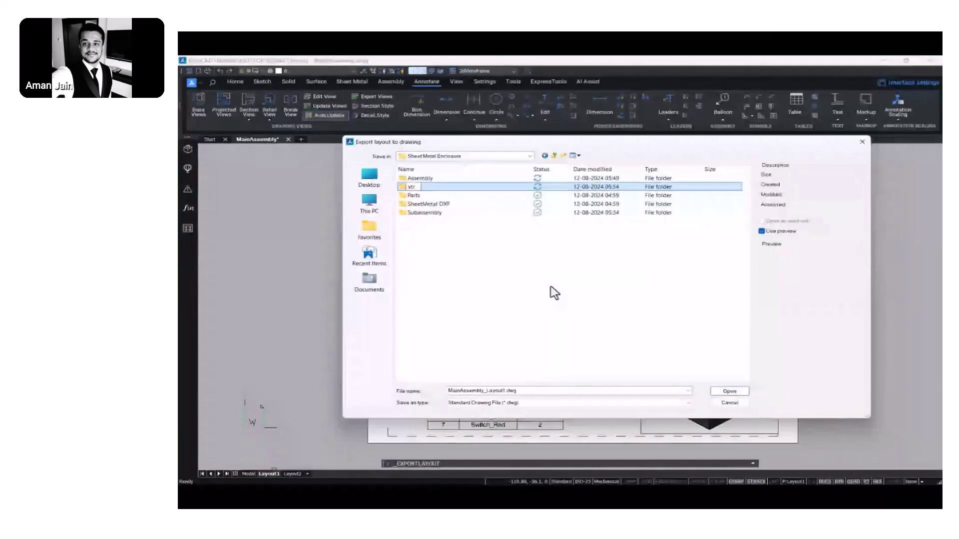
type("2D Extraction")
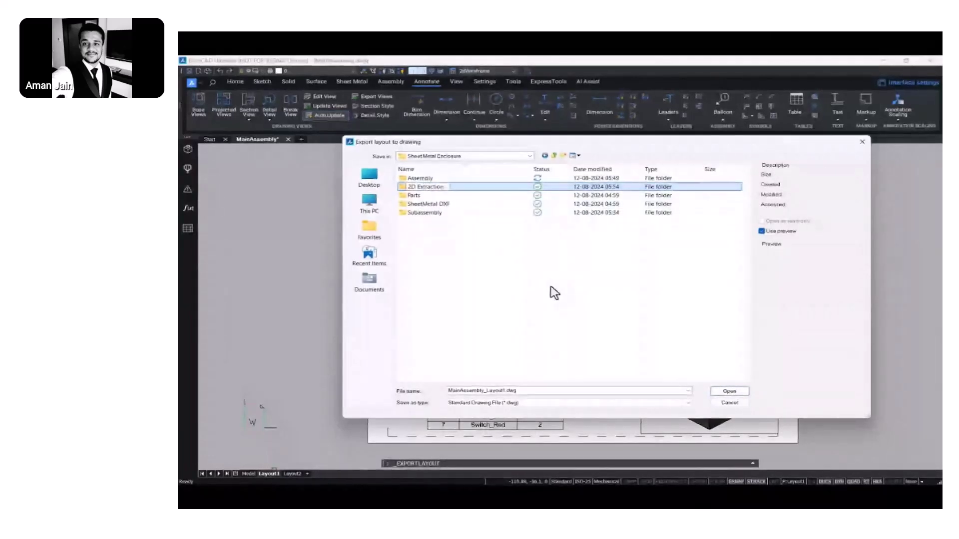
key("Return")
key("Return")
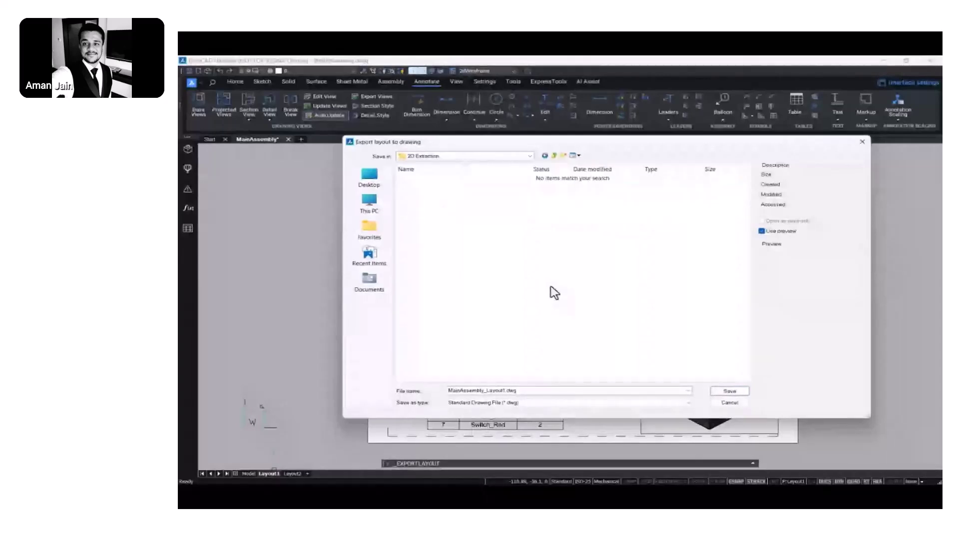
left_click(715, 392)
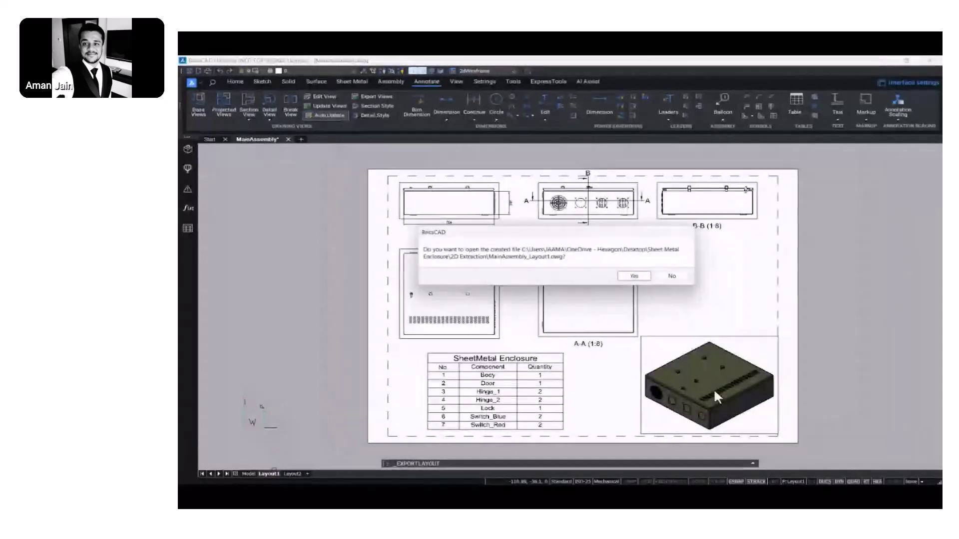
- Open the exported MainAssembly_Layout1.dwg and check that the parts table and the A-A view frame can be selected as 2D objects
left_click(632, 276)
middle_click_drag(631, 278, 743, 262)
left_click(437, 359)
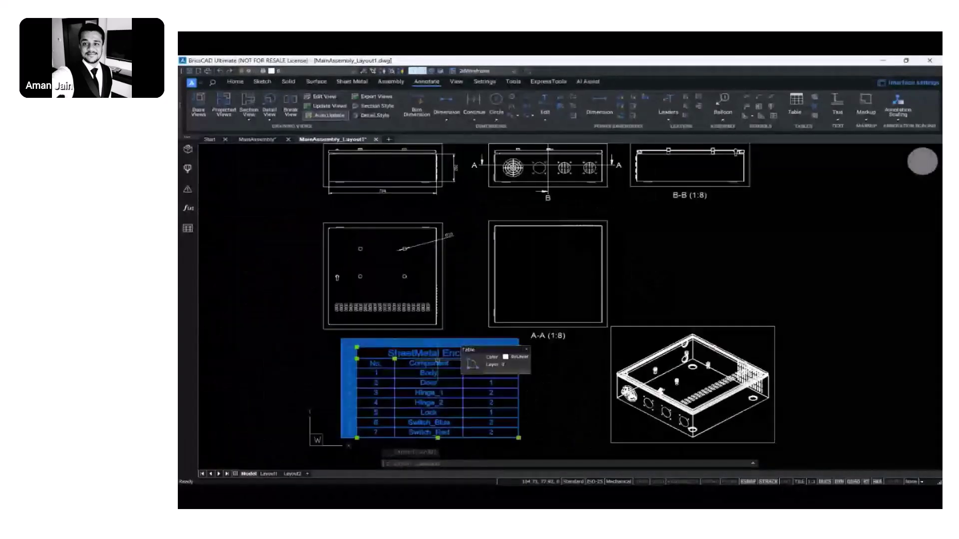
left_click(540, 326)
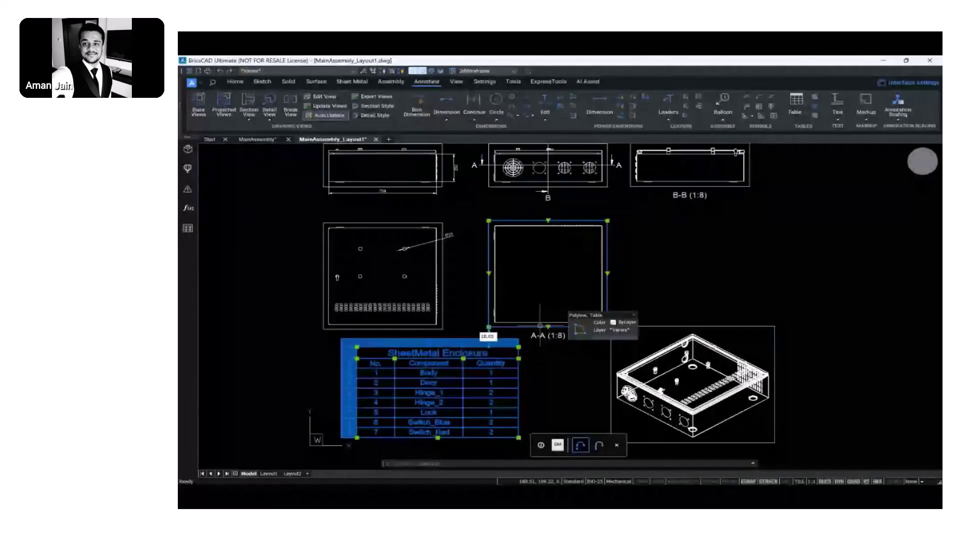
mouse_move(613, 267)
middle_mouse_down()
mouse_move(605, 279)
mouse_move(554, 264)
middle_mouse_up()
key("Escape")
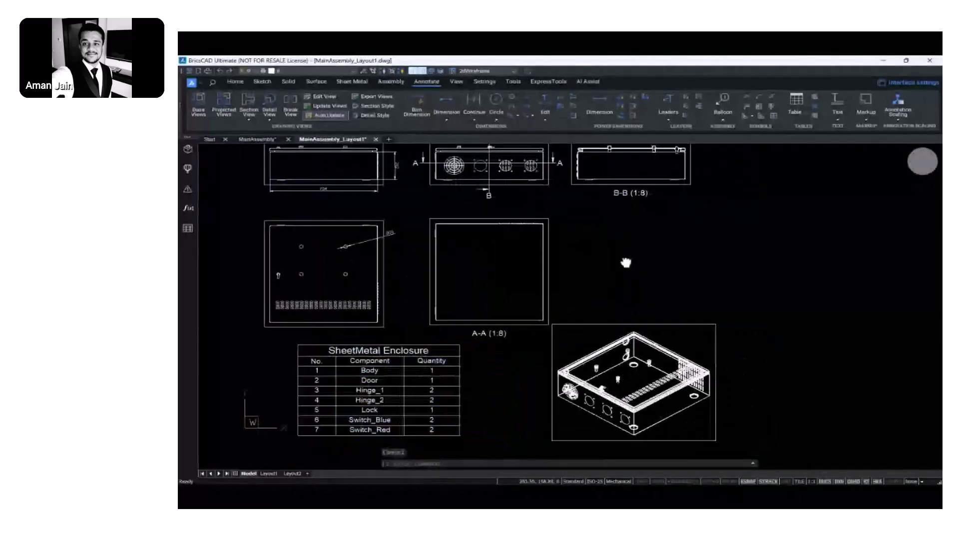
- Examine the exported views and the width dimension below the upper-left view up close
scroll(625, 263, "down", 2)
middle_click_drag(632, 281, 642, 305)
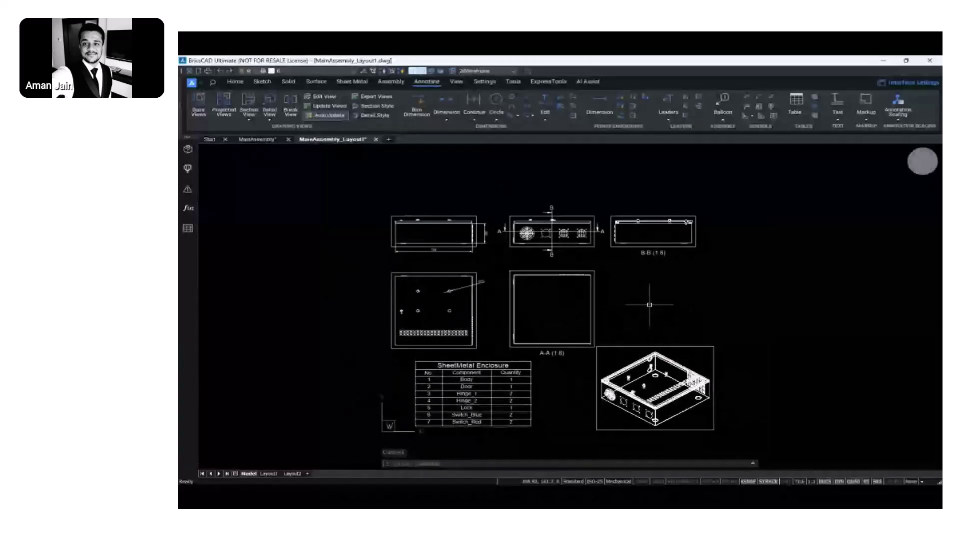
scroll(494, 263, "up", 2)
scroll(372, 241, "up", 2)
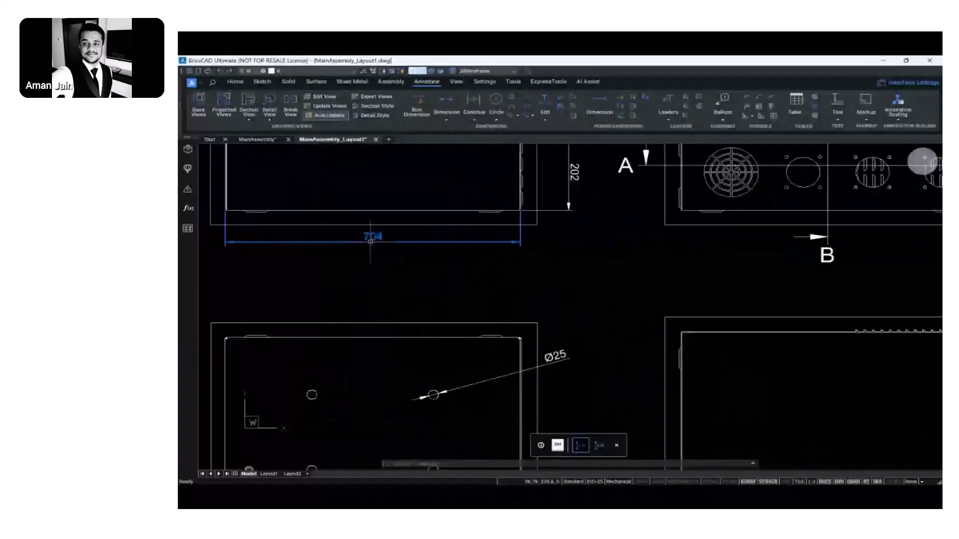
scroll(370, 242, "down", 2)
scroll(432, 276, "down", 2)
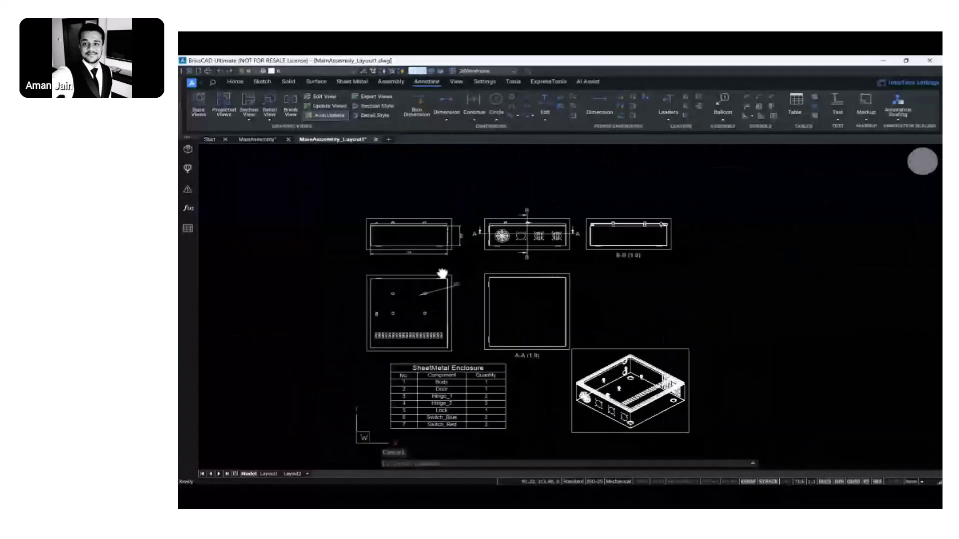
middle_click_drag(442, 273, 448, 275)
- Set the colour of the BM_Hatching layer to red, index colour 1
left_click(334, 71)
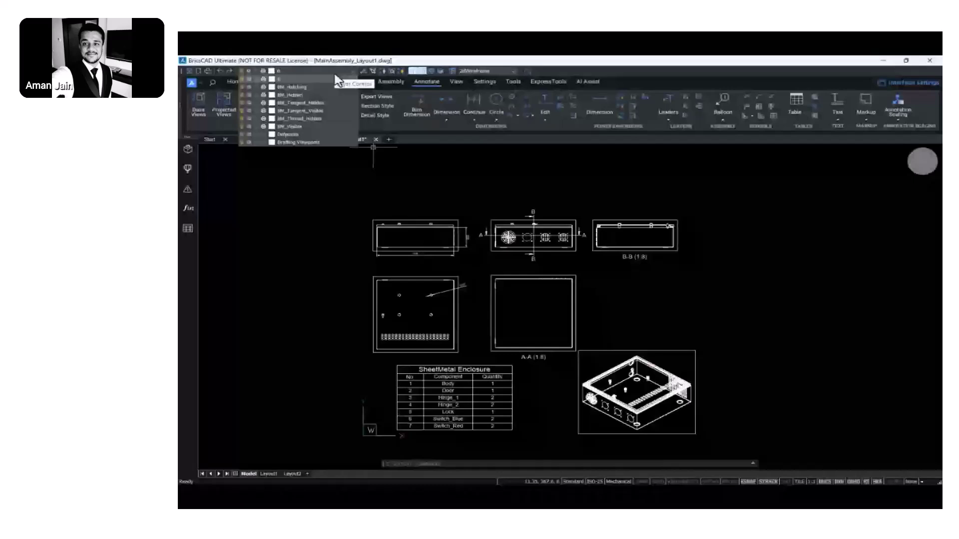
left_click(271, 86)
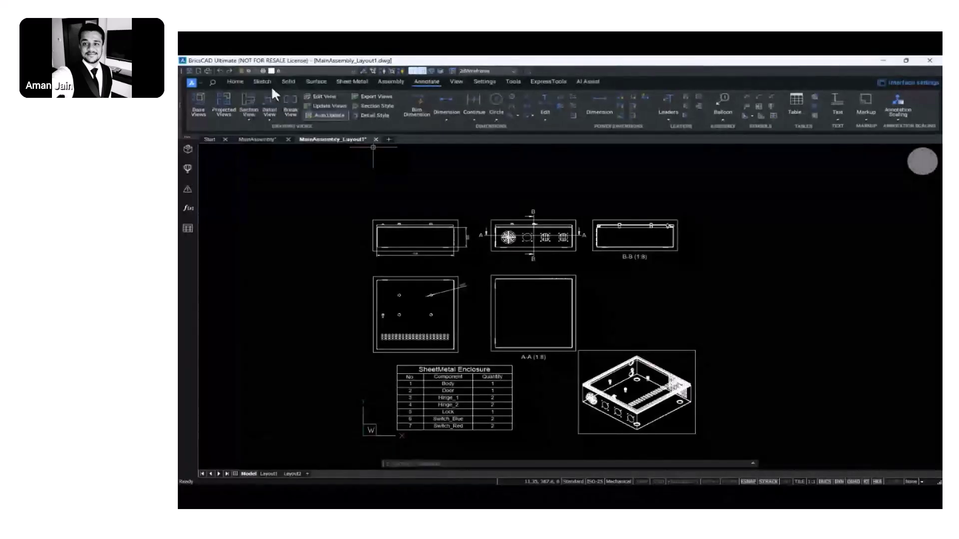
left_click(420, 316)
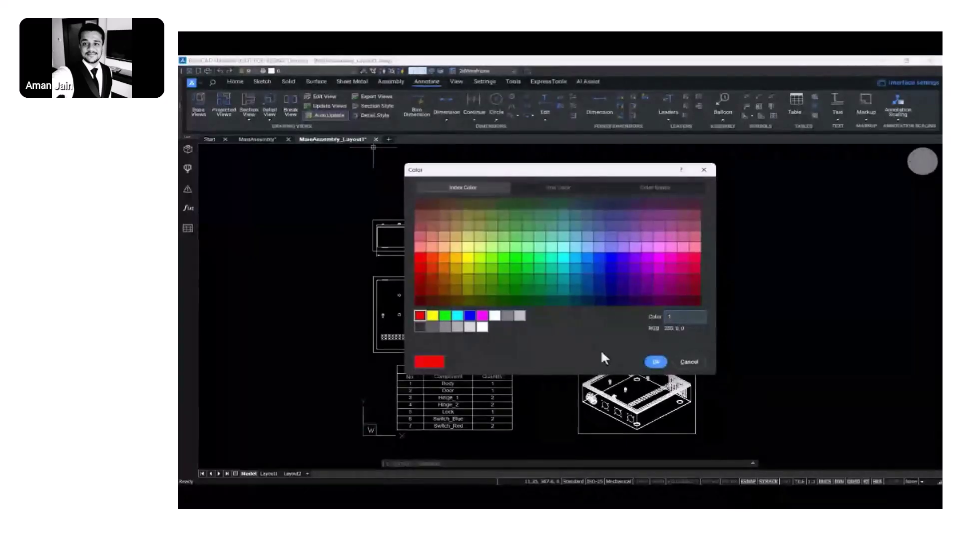
left_click(656, 361)
- Examine section views A-A and B-B up close for the hatching on the cut sheet metal and the hinge
scroll(566, 285, "up", 5)
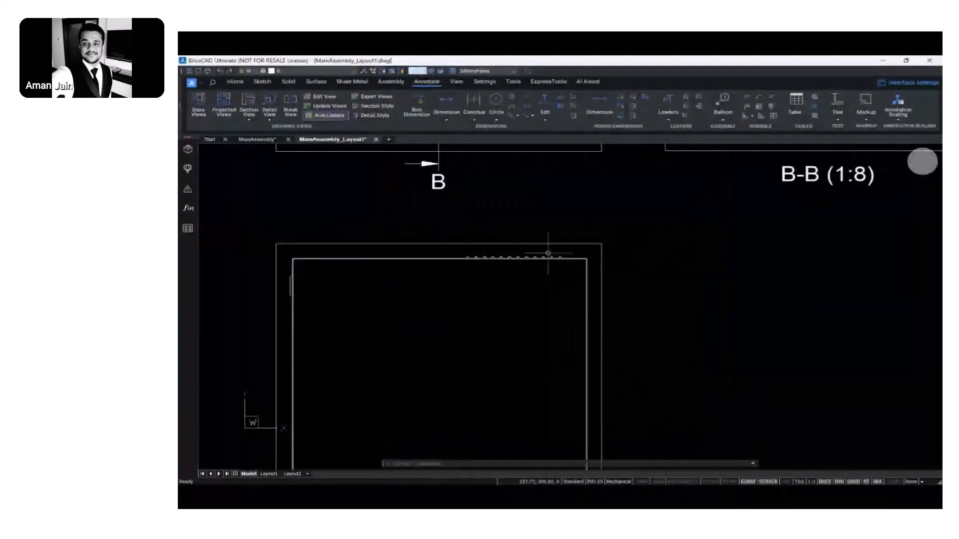
scroll(547, 254, "up", 5)
scroll(523, 276, "down", 8)
scroll(628, 227, "up", 5)
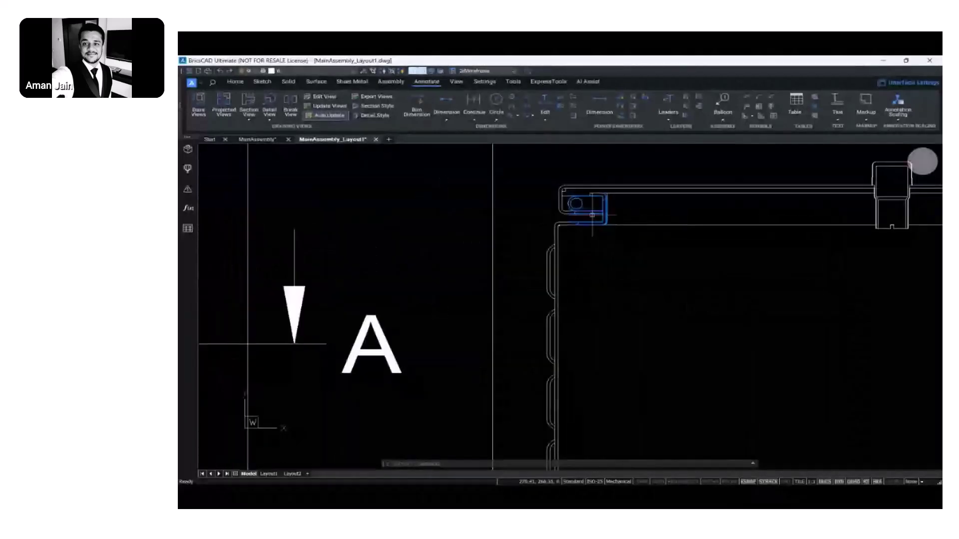
scroll(592, 215, "up", 5)
scroll(576, 241, "down", 7)
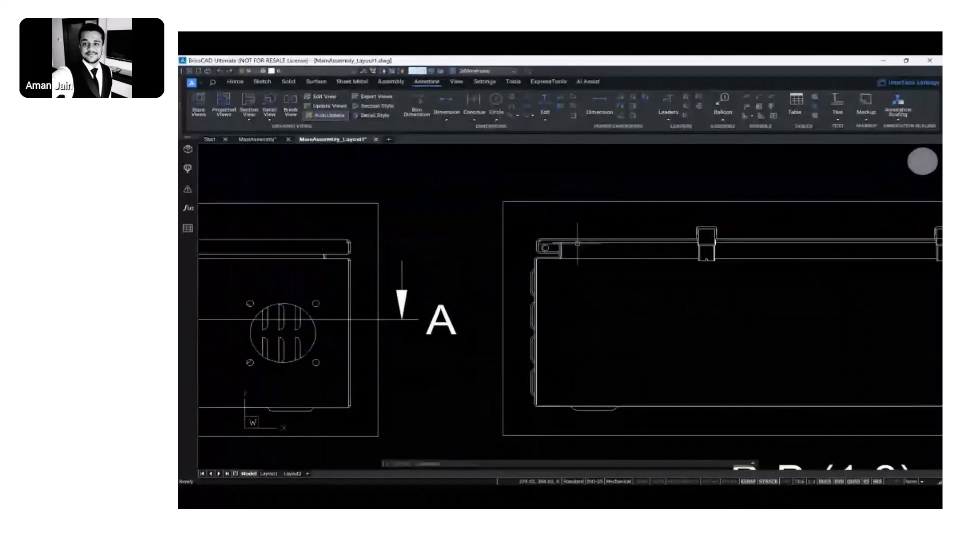
scroll(577, 243, "up", 8)
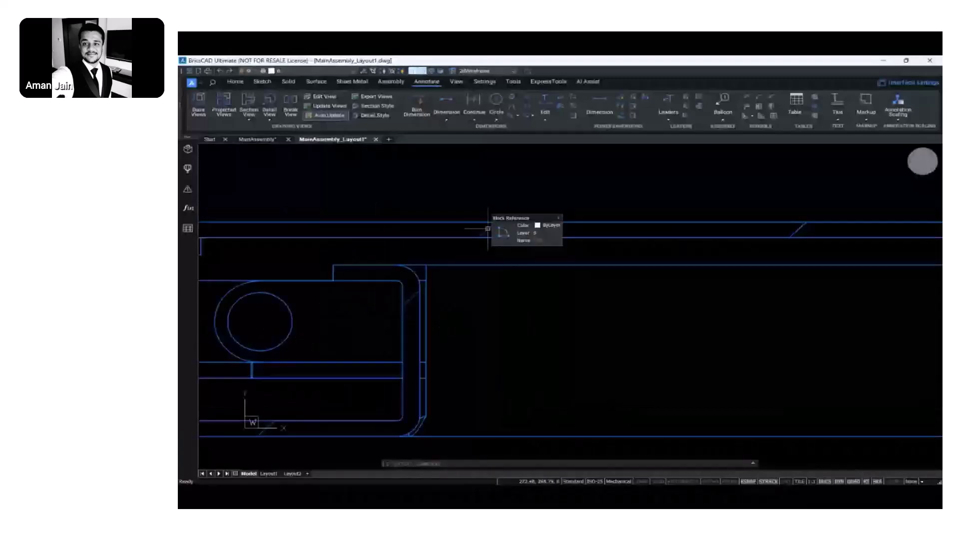
scroll(488, 229, "down", 8)
middle_click_drag(492, 239, 623, 243)
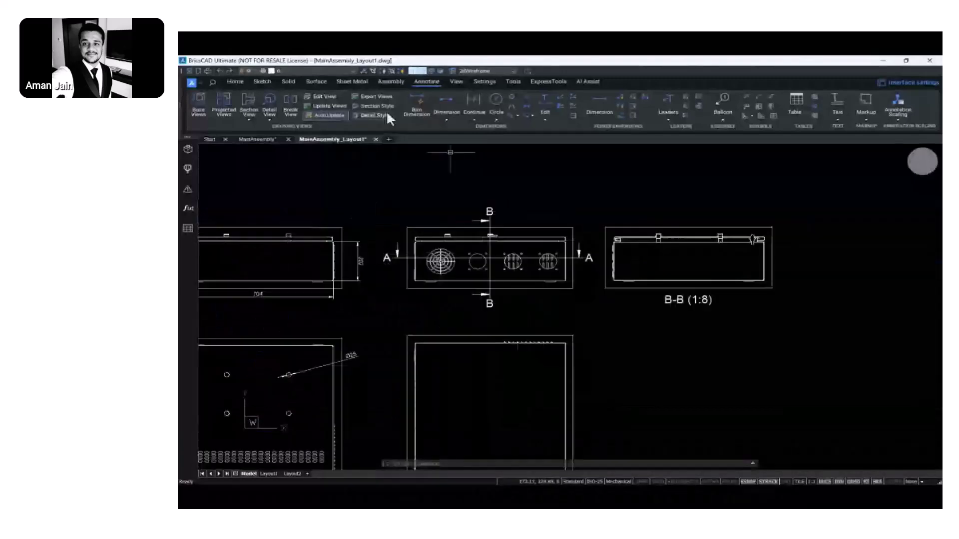
- Set the colour of the BM_Visible layer to cyan and check the visible edges across all the drawing views
left_click(338, 71)
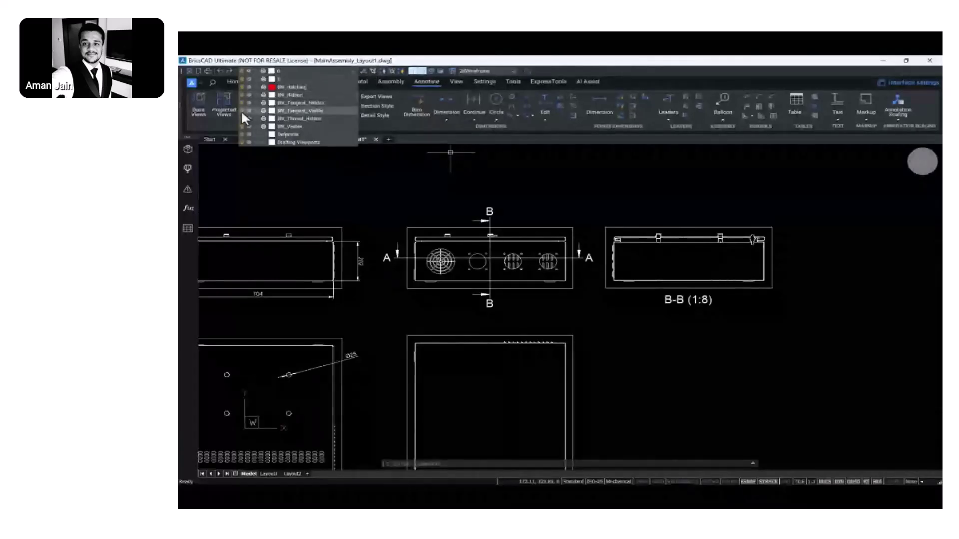
left_click(271, 127)
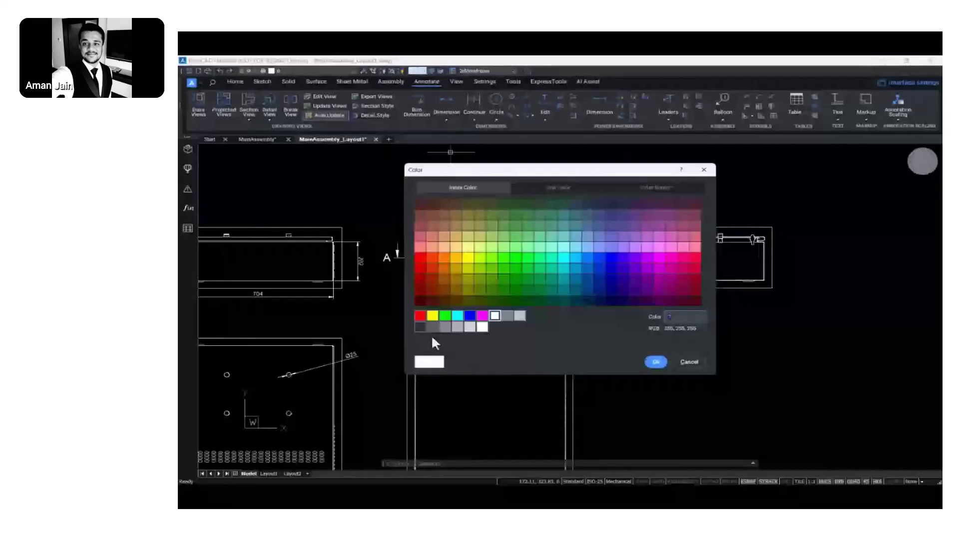
left_click(458, 315)
left_click(654, 359)
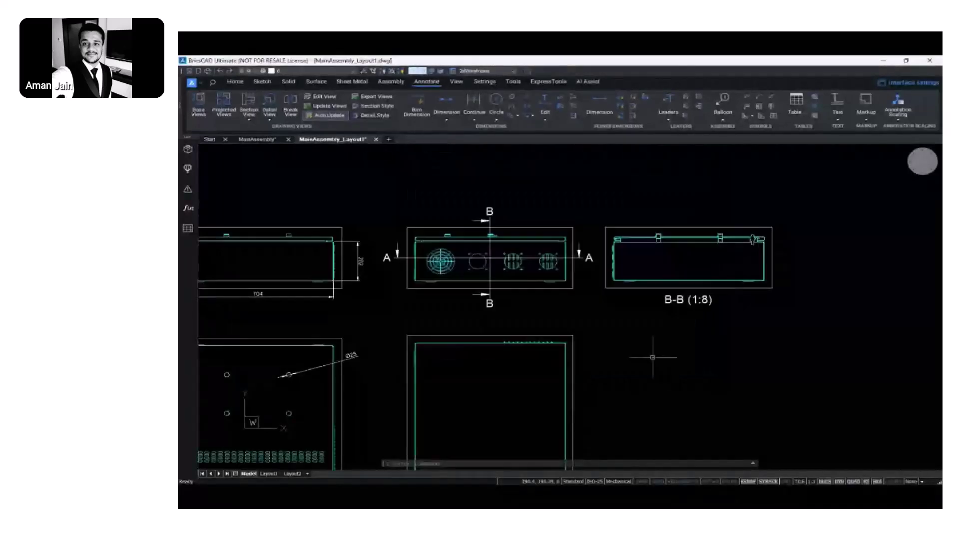
scroll(652, 357, "down", 3)
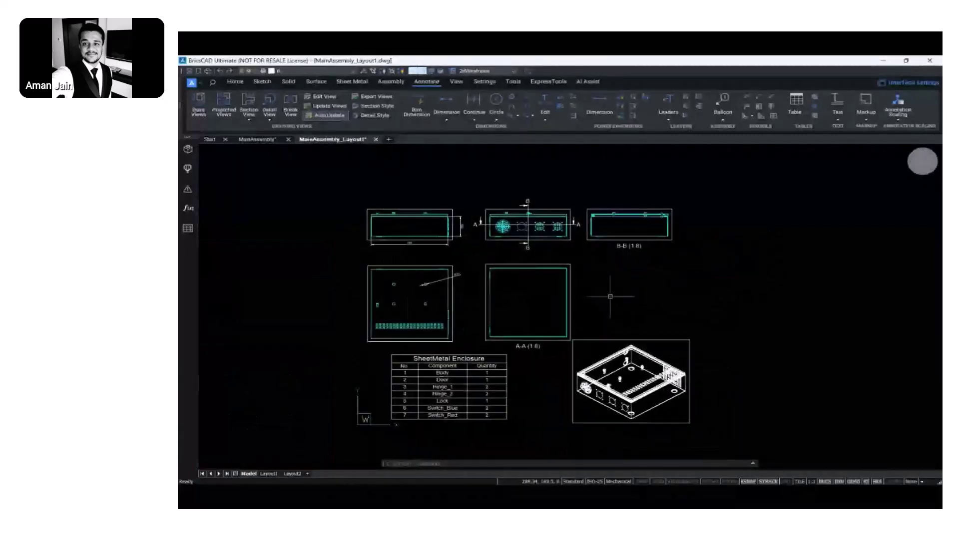
scroll(628, 330, "up", 2)
middle_click(627, 329)
middle_click(628, 330)
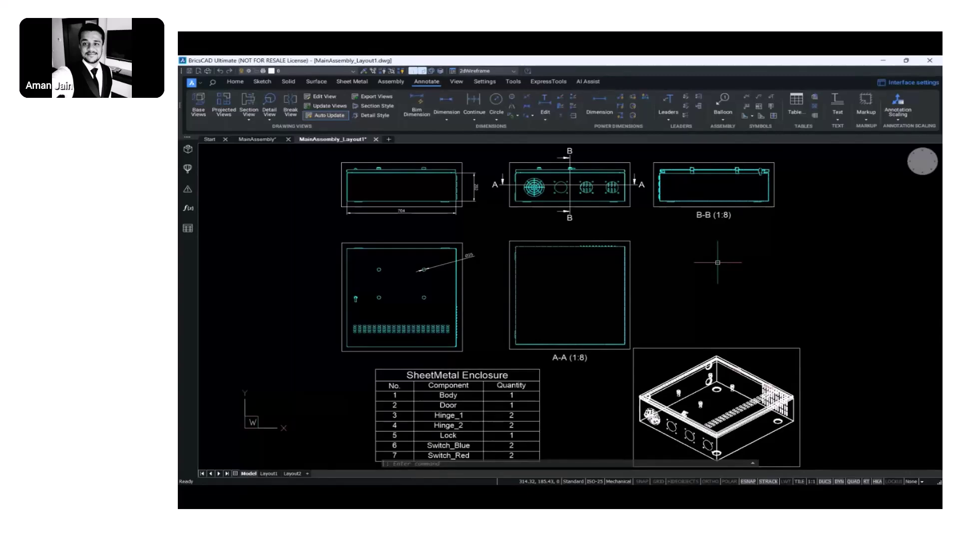
key("Right")
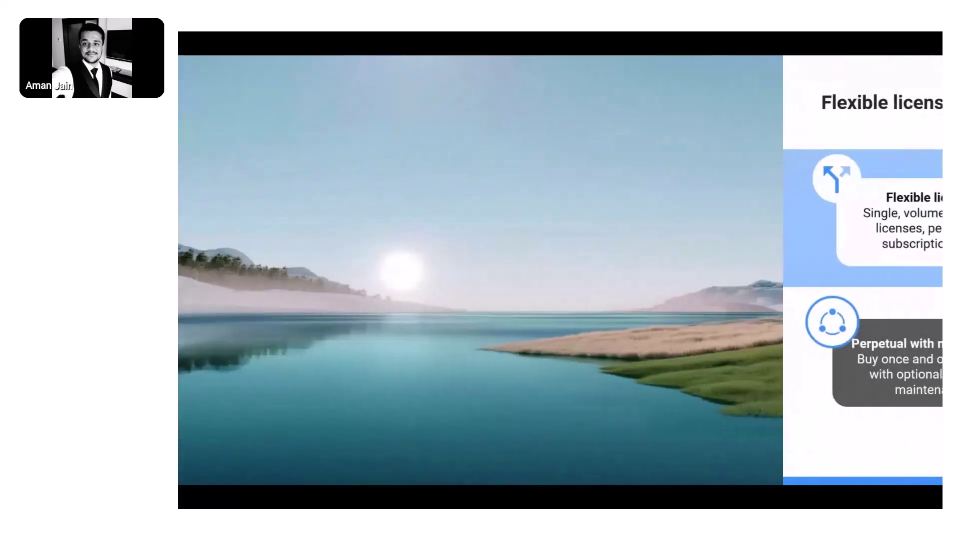